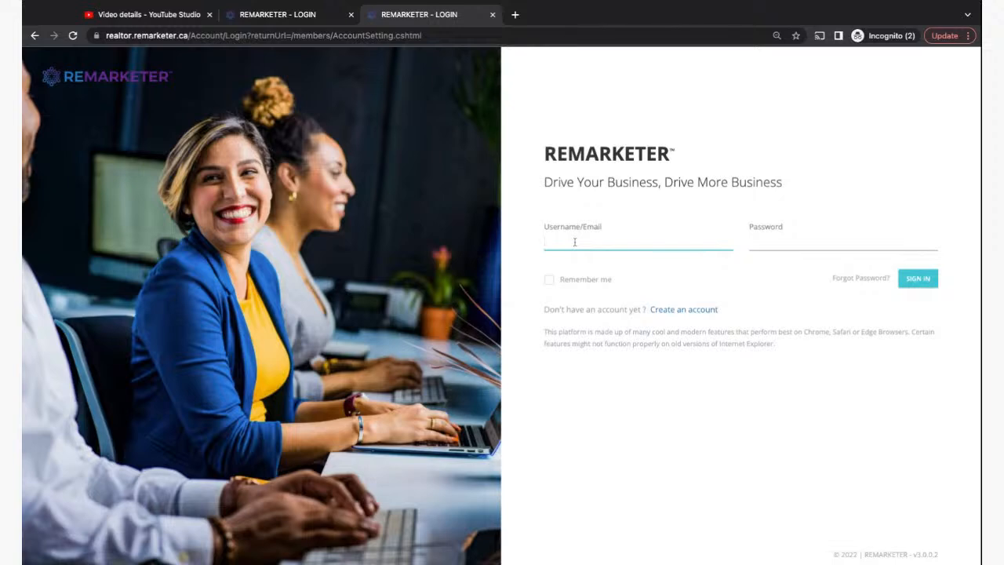
- Close the YouTube Studio tab and the duplicate REMARKETER login tab
{"action": "type", "text": "po"}
{"action": "left_click", "coordinate": [156, 14]}
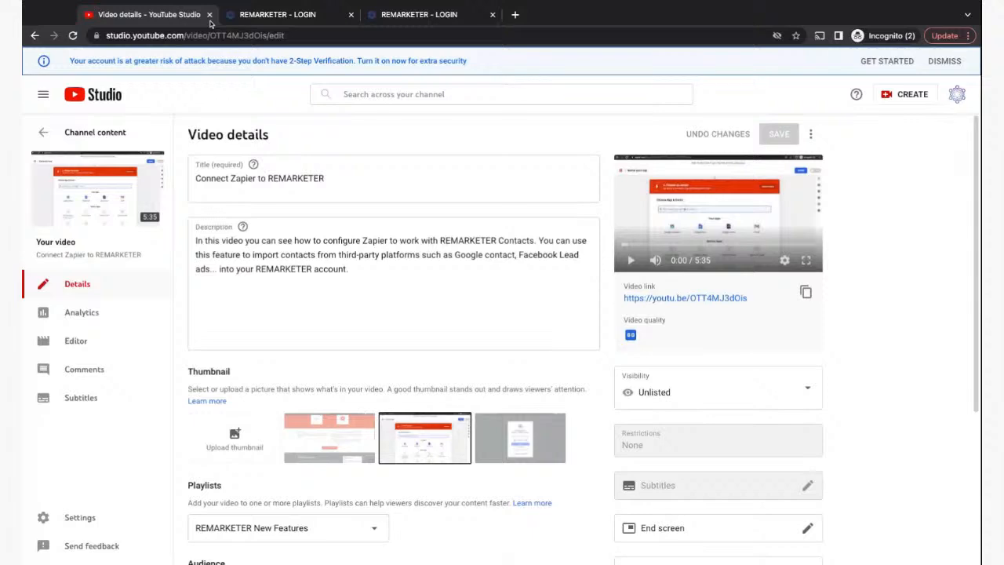
{"action": "left_click", "coordinate": [210, 15]}
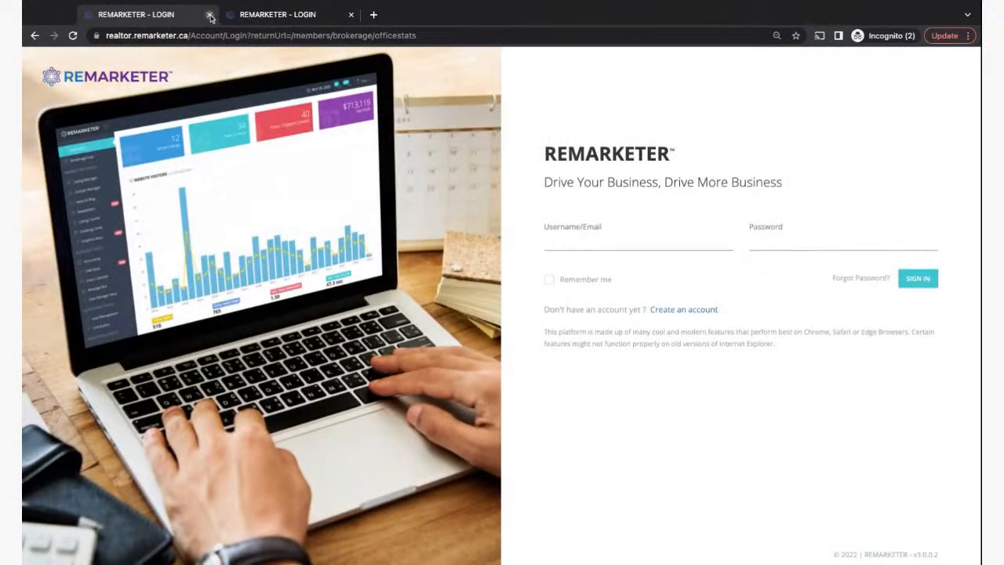
{"action": "left_click", "coordinate": [209, 14]}
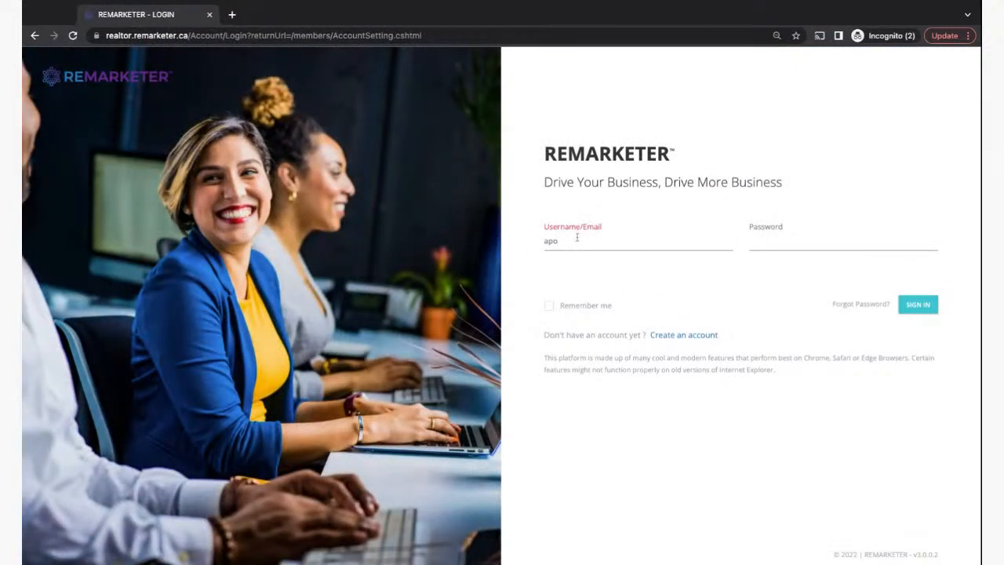
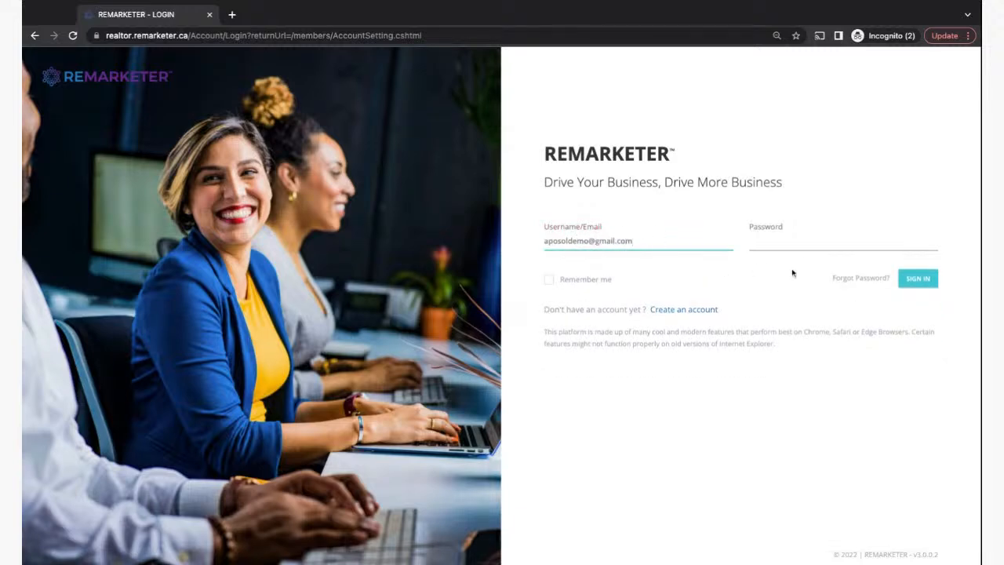
- Sign in to REMARKETER with the account e-mail and password
{"action": "left_click", "coordinate": [788, 243]}
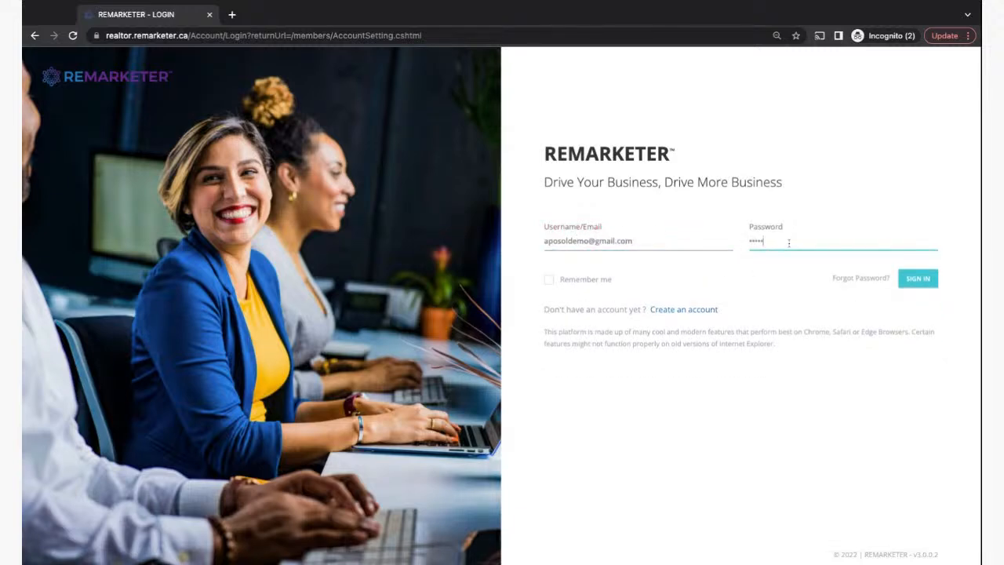
{"action": "key", "text": "Return"}
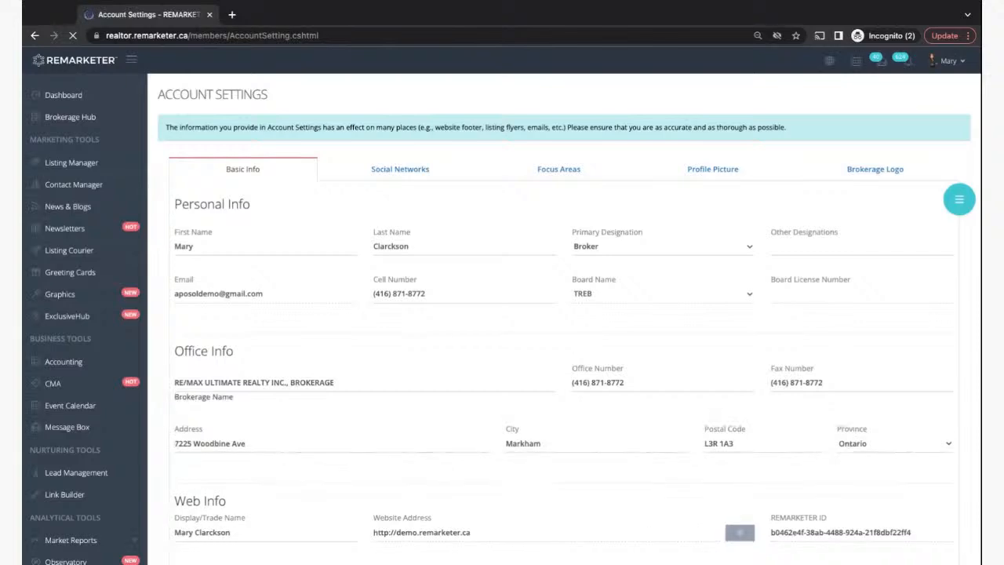
- From the Dashboard, open the agent's demo website in a new browser tab
{"action": "left_click", "coordinate": [69, 99]}
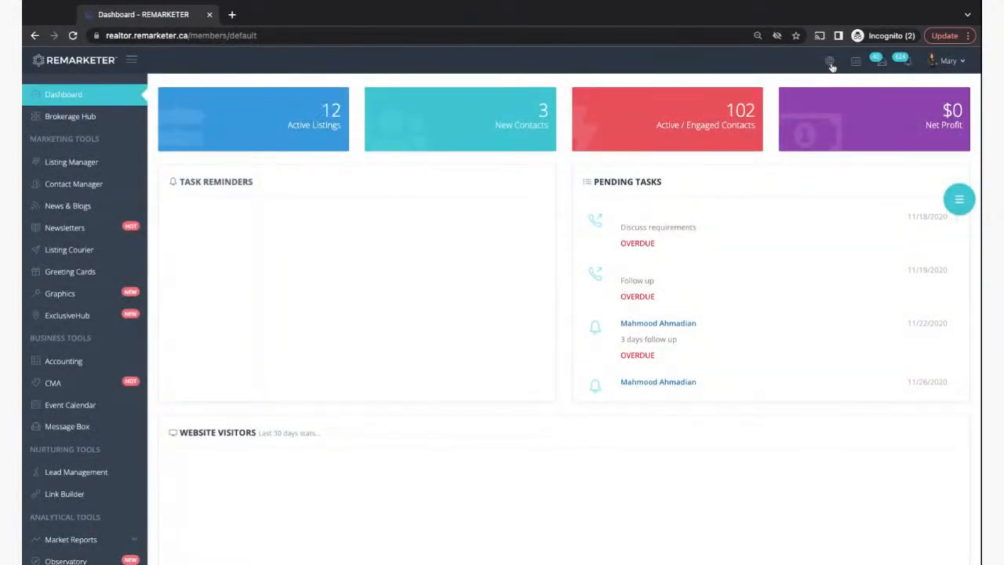
{"action": "left_click", "coordinate": [833, 67]}
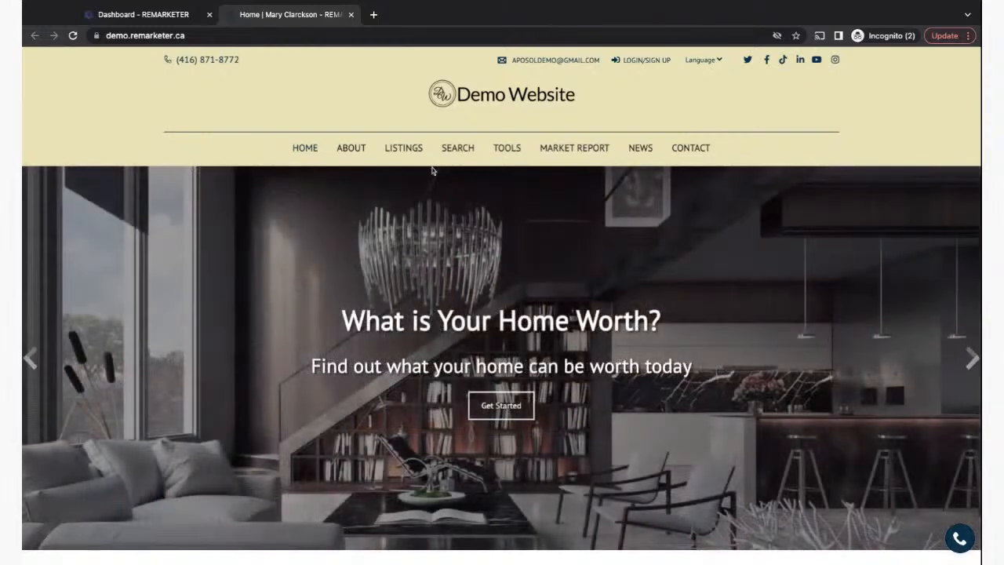
- Scroll through the demo site's home page and its listings
{"action": "scroll", "coordinate": [829, 281], "scroll_direction": "down", "scroll_amount": 2}
{"action": "scroll", "coordinate": [829, 281], "scroll_direction": "up", "scroll_amount": 2}
{"action": "scroll", "coordinate": [118, 260], "scroll_direction": "down", "scroll_amount": 1}
{"action": "scroll", "coordinate": [117, 260], "scroll_direction": "down", "scroll_amount": 20}
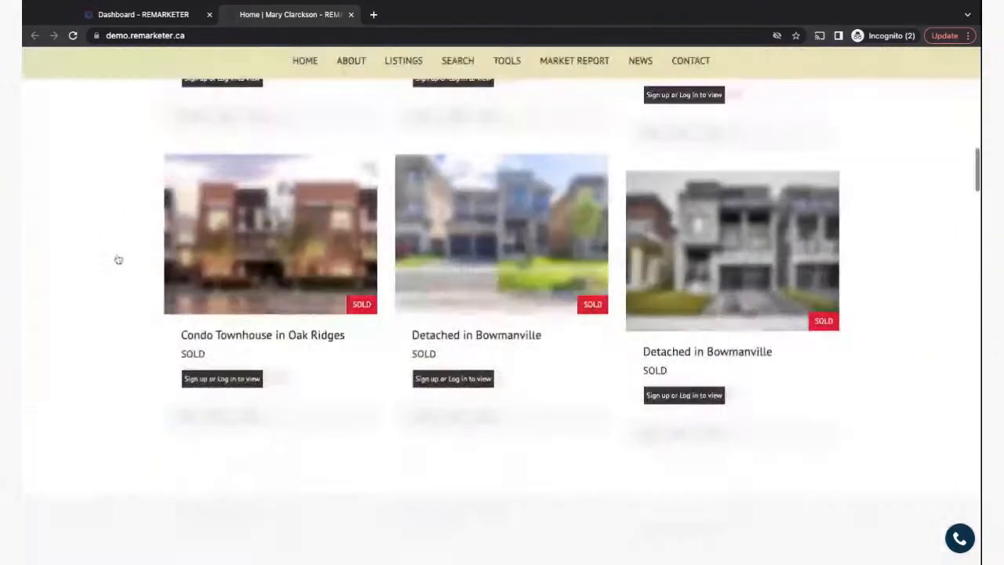
{"action": "scroll", "coordinate": [277, 401], "scroll_direction": "down", "scroll_amount": 10}
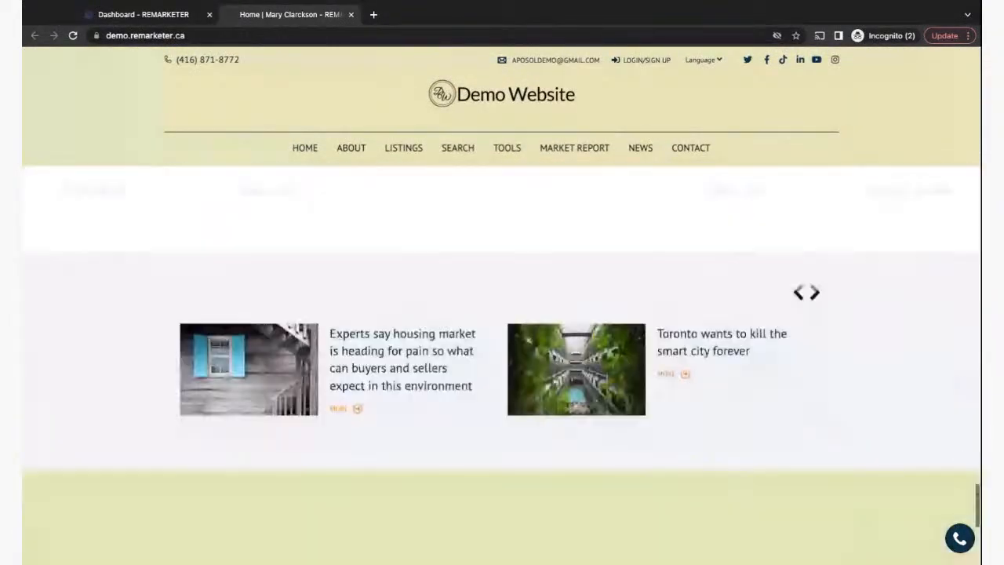
{"action": "scroll", "coordinate": [277, 401], "scroll_direction": "up", "scroll_amount": 20}
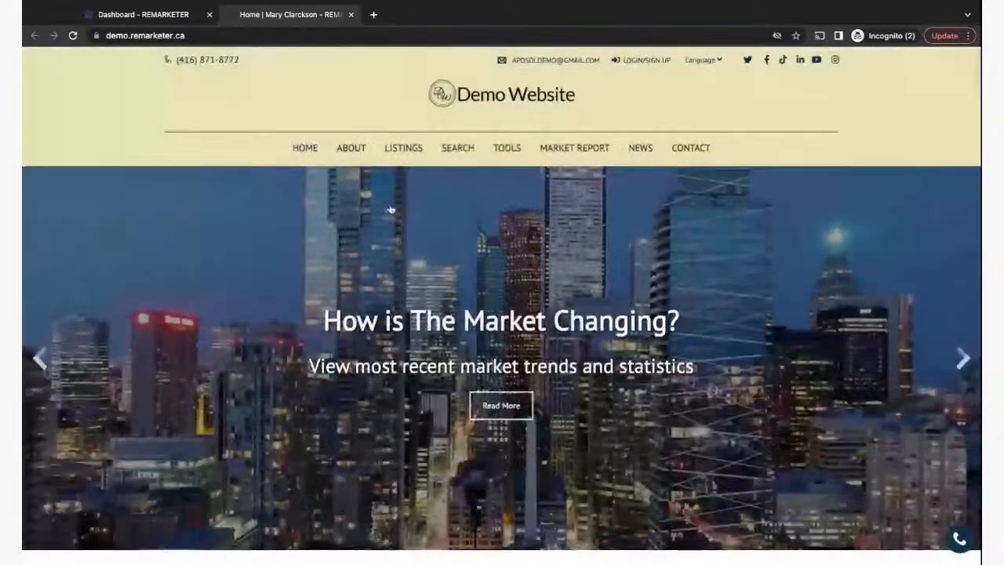
{"action": "mouse_move", "coordinate": [507, 148]}
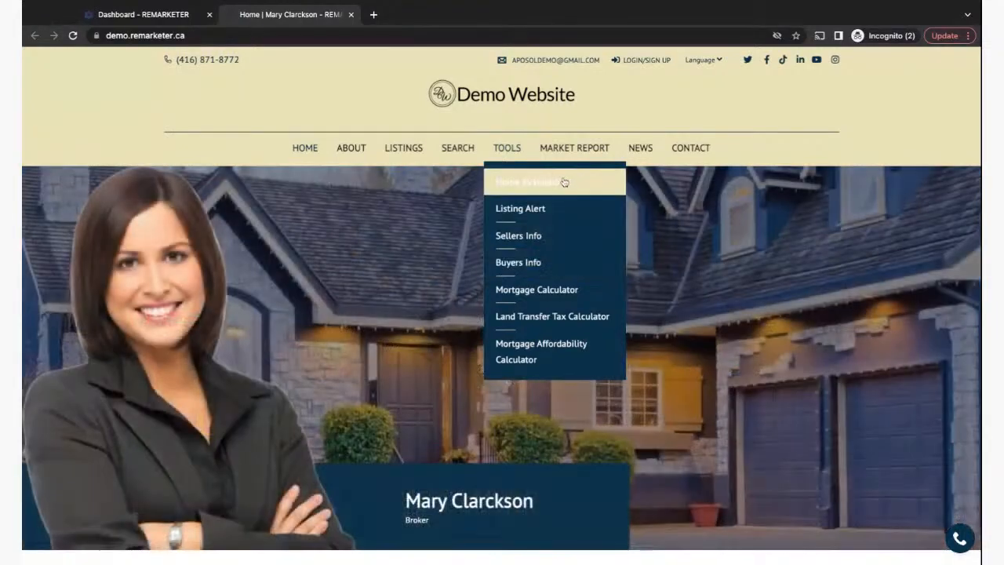
{"action": "scroll", "coordinate": [343, 337], "scroll_direction": "down", "scroll_amount": 5}
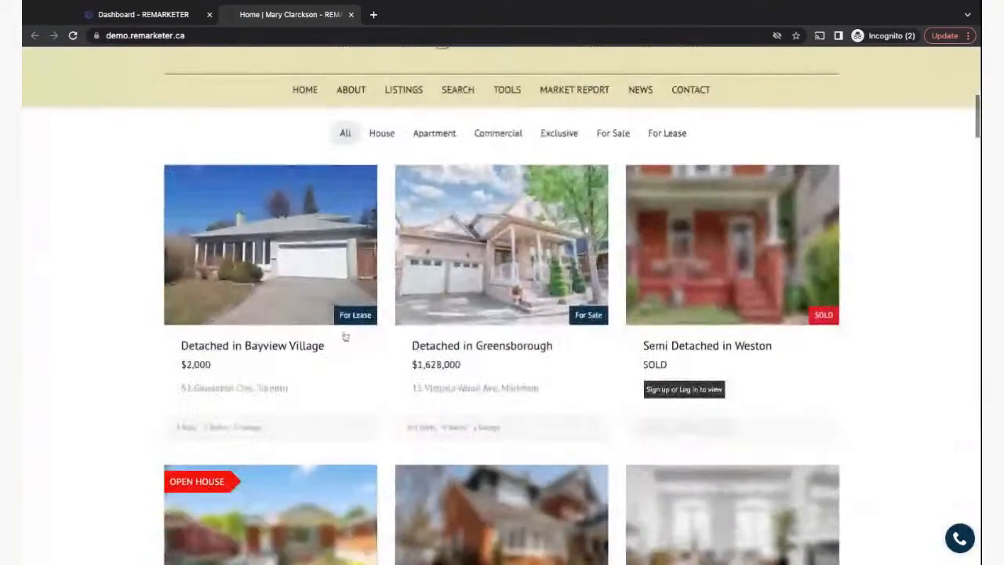
{"action": "left_click", "coordinate": [291, 266]}
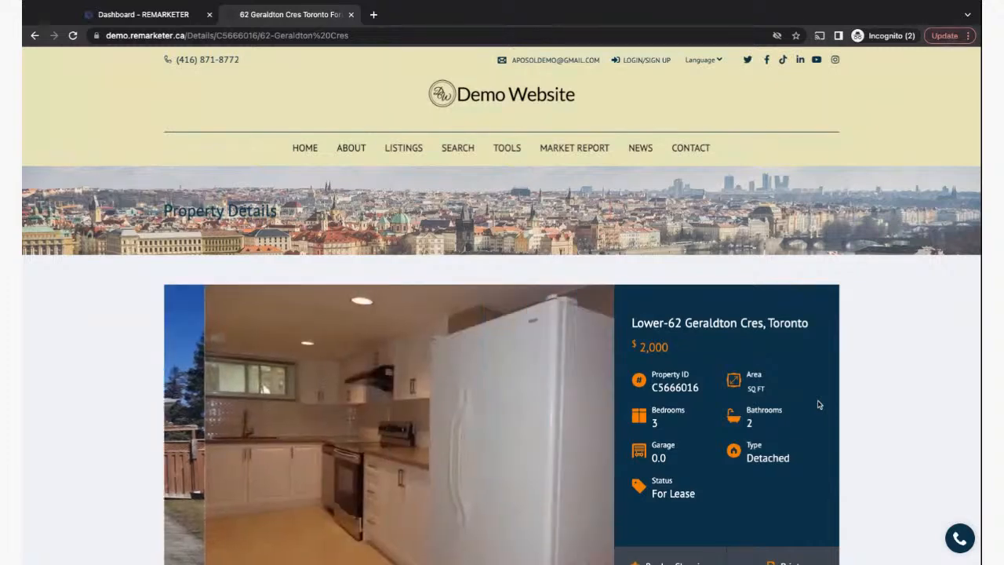
{"action": "left_click", "coordinate": [22, 392]}
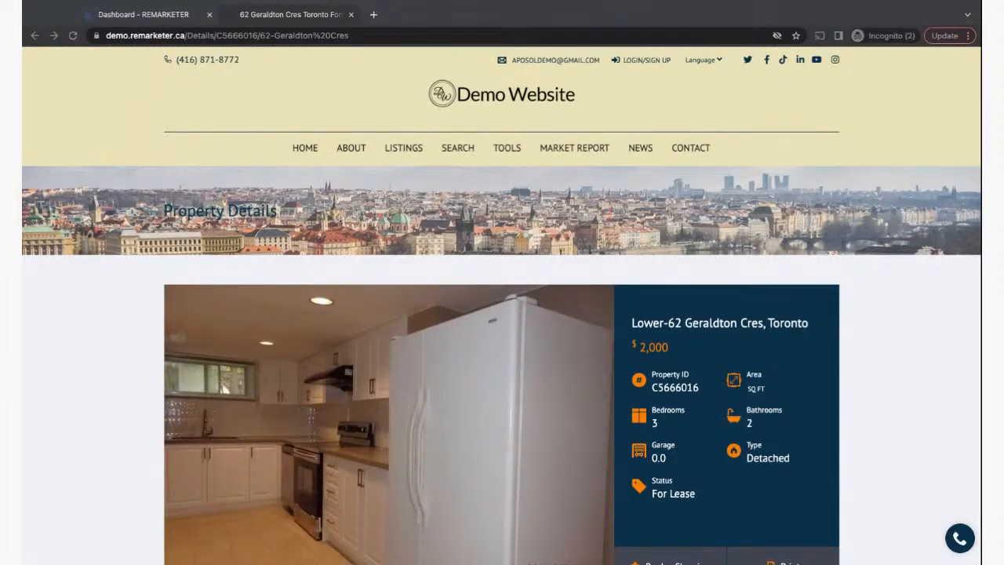
{"action": "left_click", "coordinate": [900, 295]}
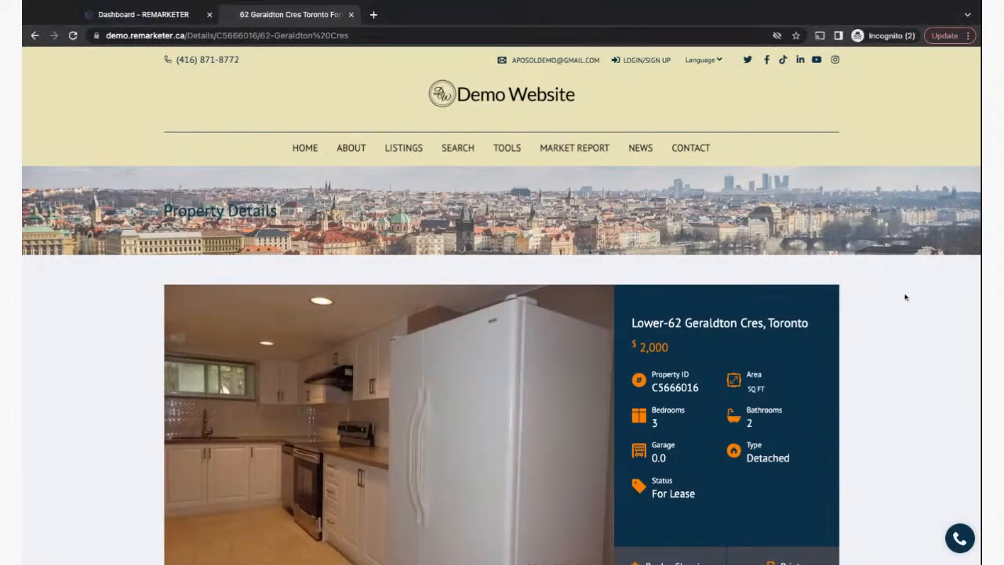
{"action": "left_click", "coordinate": [164, 19]}
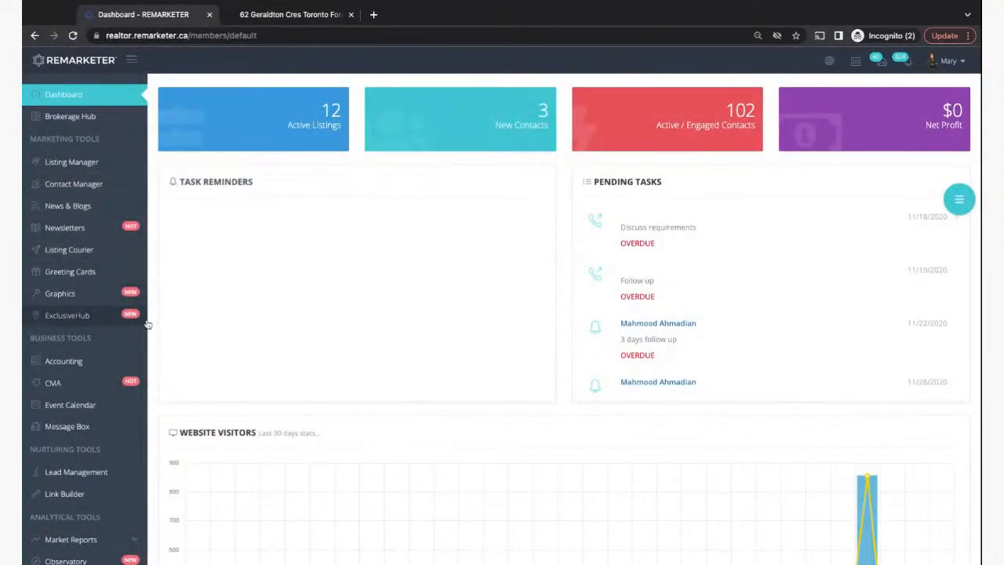
- Expand Website Design in the sidebar and open Website Config's colour settings
{"action": "scroll", "coordinate": [148, 329], "scroll_direction": "down", "scroll_amount": 4}
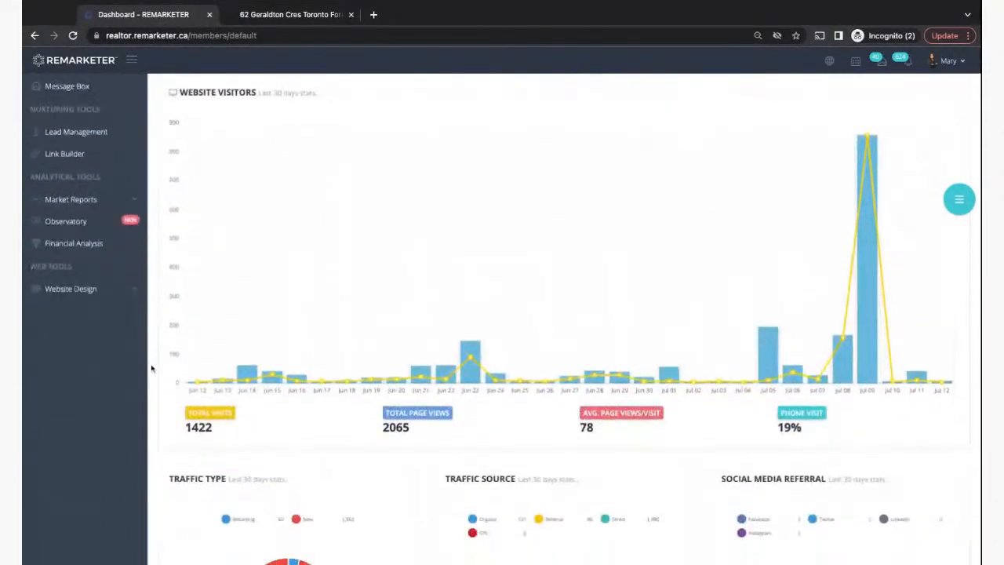
{"action": "left_click", "coordinate": [137, 289]}
{"action": "scroll", "coordinate": [94, 251], "scroll_direction": "down", "scroll_amount": 1}
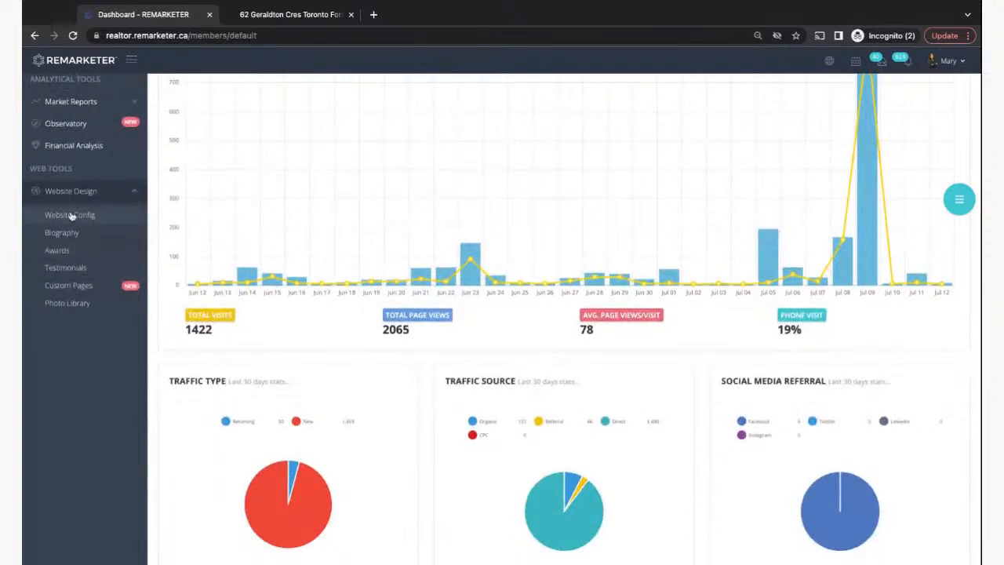
{"action": "scroll", "coordinate": [101, 353], "scroll_direction": "down", "scroll_amount": 2}
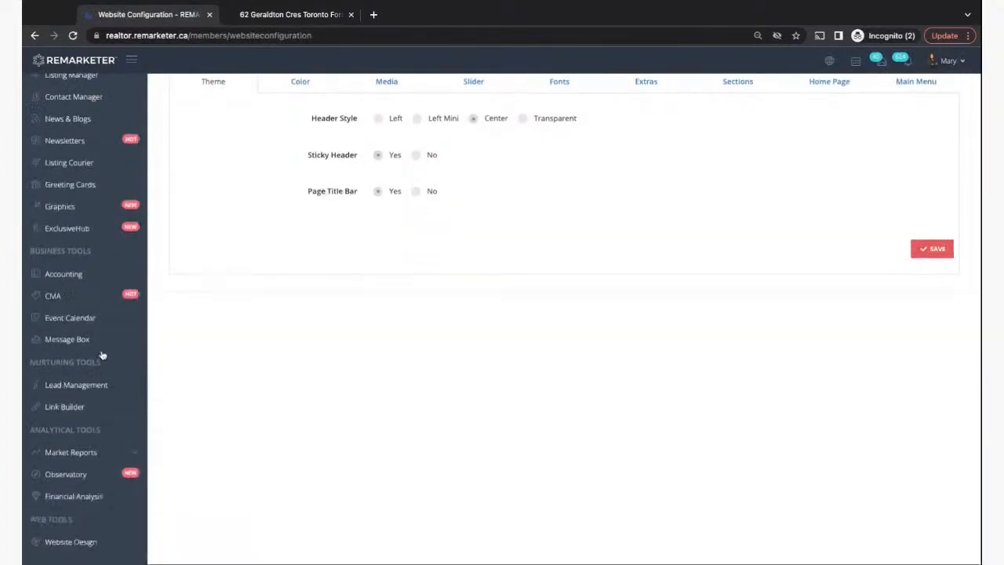
{"action": "left_click", "coordinate": [85, 533]}
{"action": "scroll", "coordinate": [83, 534], "scroll_direction": "down", "scroll_amount": 1}
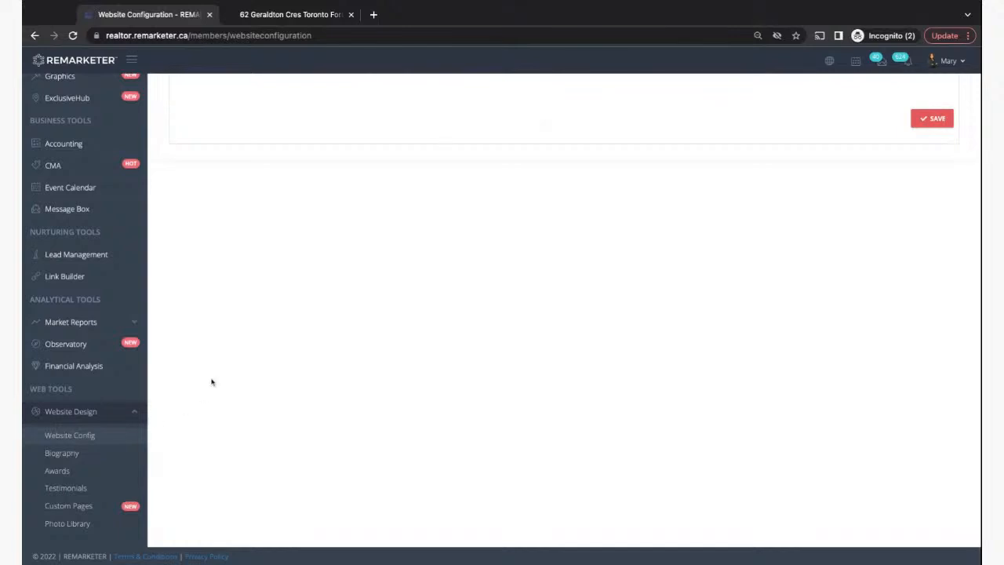
{"action": "scroll", "coordinate": [171, 358], "scroll_direction": "up", "scroll_amount": 3}
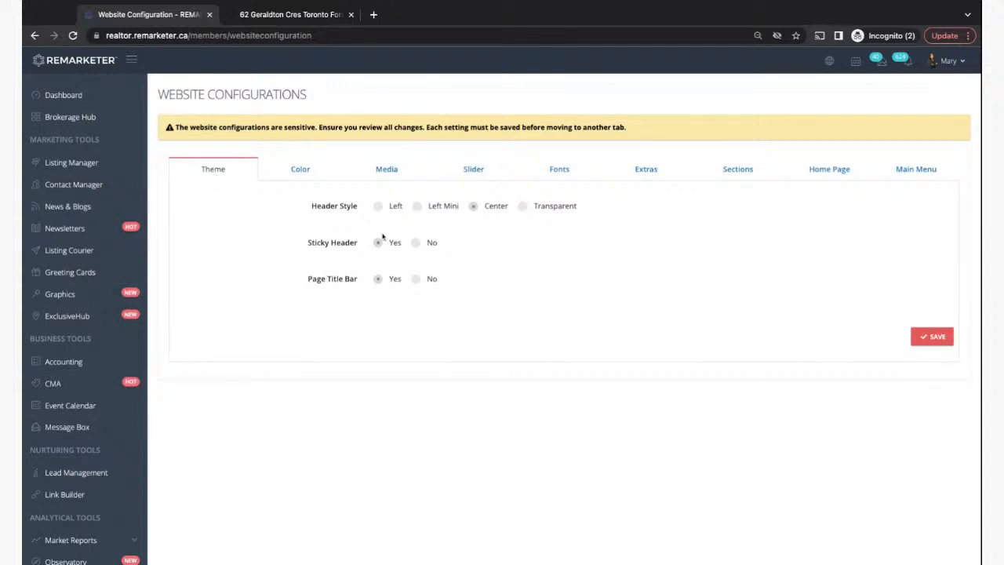
{"action": "left_click", "coordinate": [299, 172]}
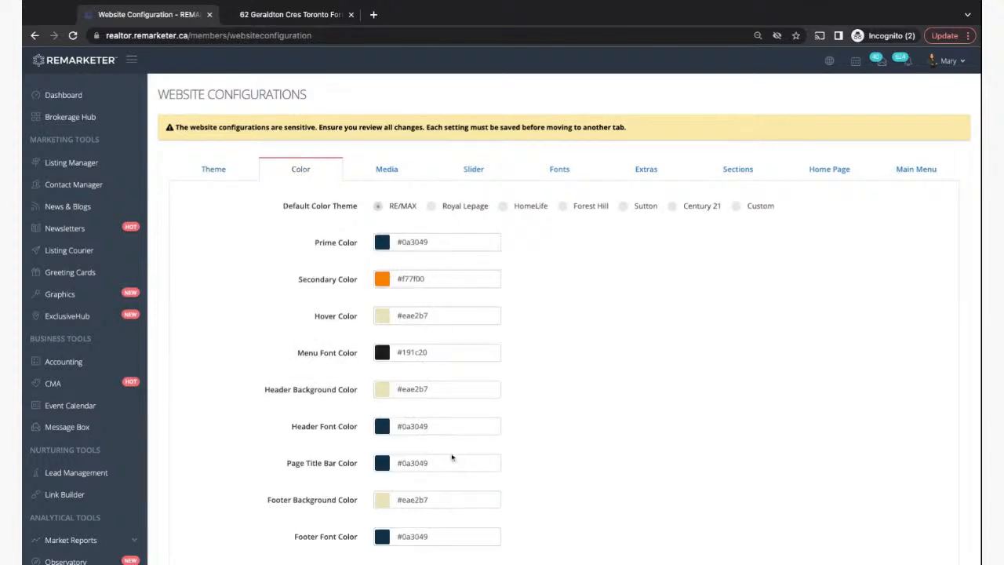
- Set the Default Color Theme to Custom, check the Media settings, then return to the property page
{"action": "scroll", "coordinate": [453, 464], "scroll_direction": "down", "scroll_amount": 2}
{"action": "scroll", "coordinate": [453, 464], "scroll_direction": "up", "scroll_amount": 2}
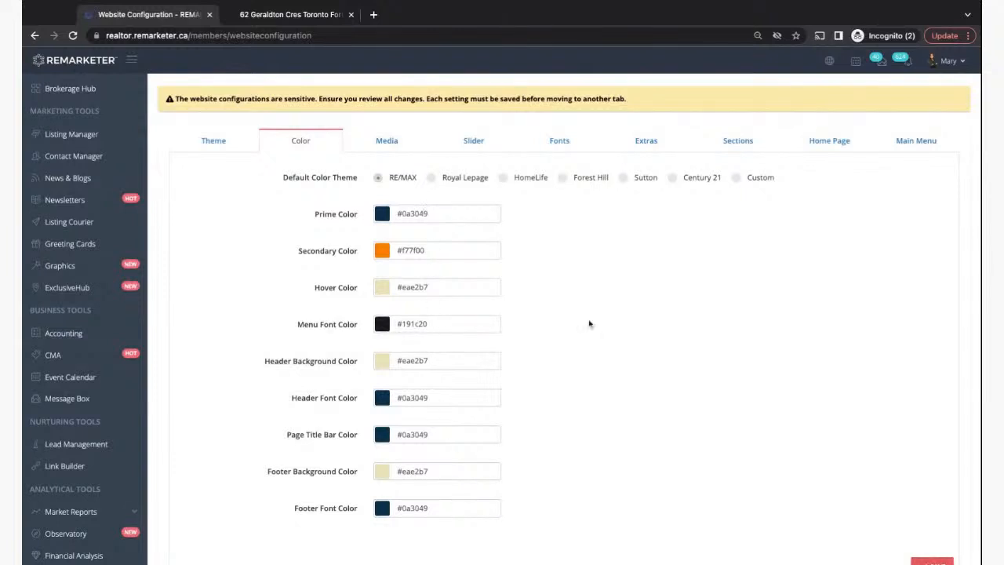
{"action": "left_click", "coordinate": [736, 178]}
{"action": "left_click", "coordinate": [388, 145]}
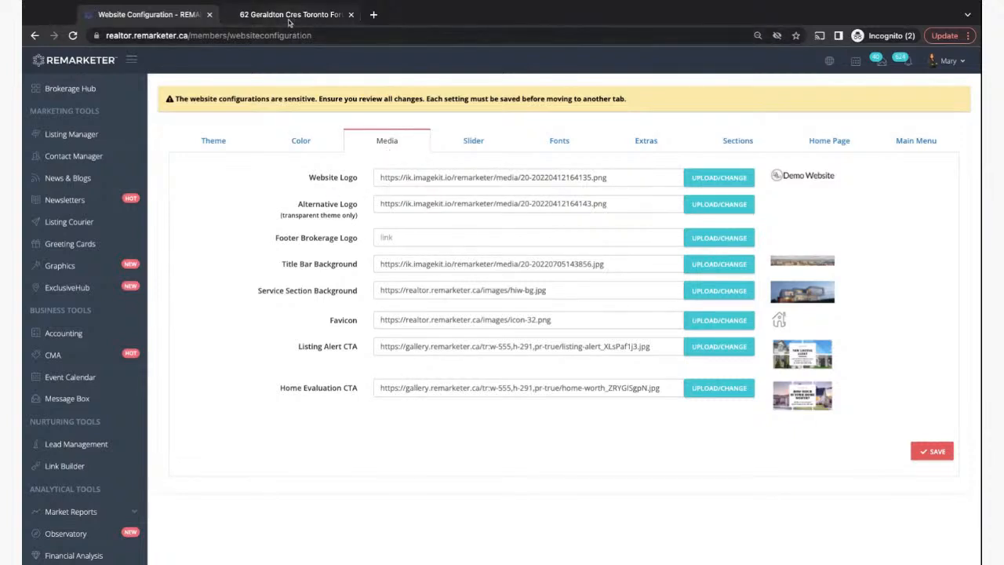
{"action": "key", "text": "ctrl+Tab"}
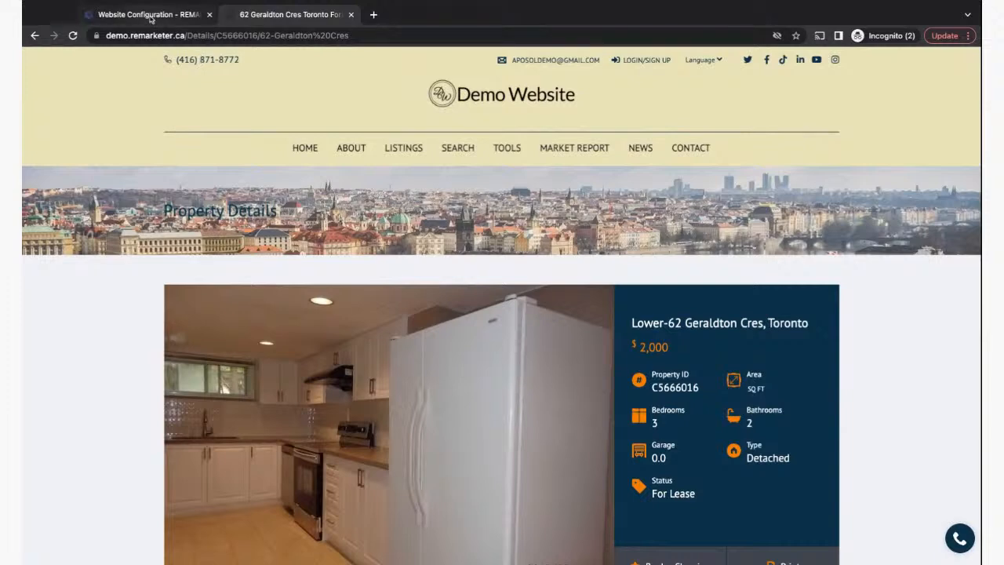
- View the demo site's About page with the agent profile, then return to the Media settings
{"action": "left_click", "coordinate": [150, 15]}
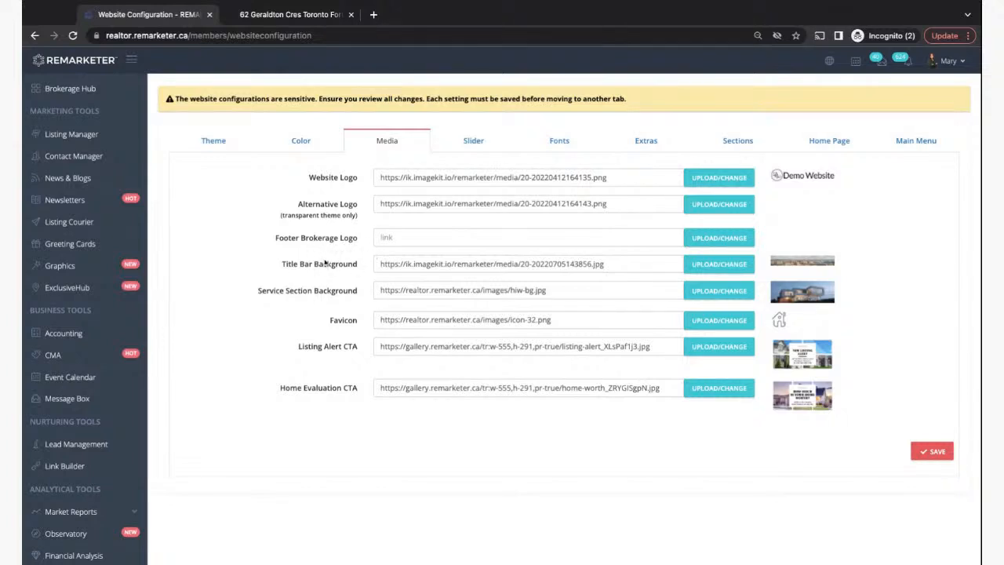
{"action": "left_click", "coordinate": [279, 21]}
{"action": "left_click", "coordinate": [351, 147]}
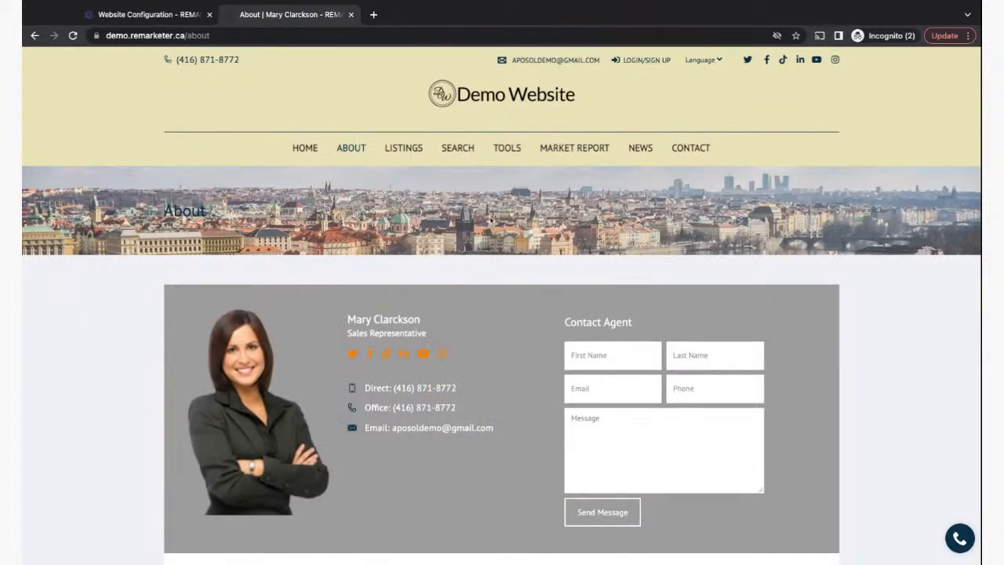
{"action": "left_click", "coordinate": [157, 14]}
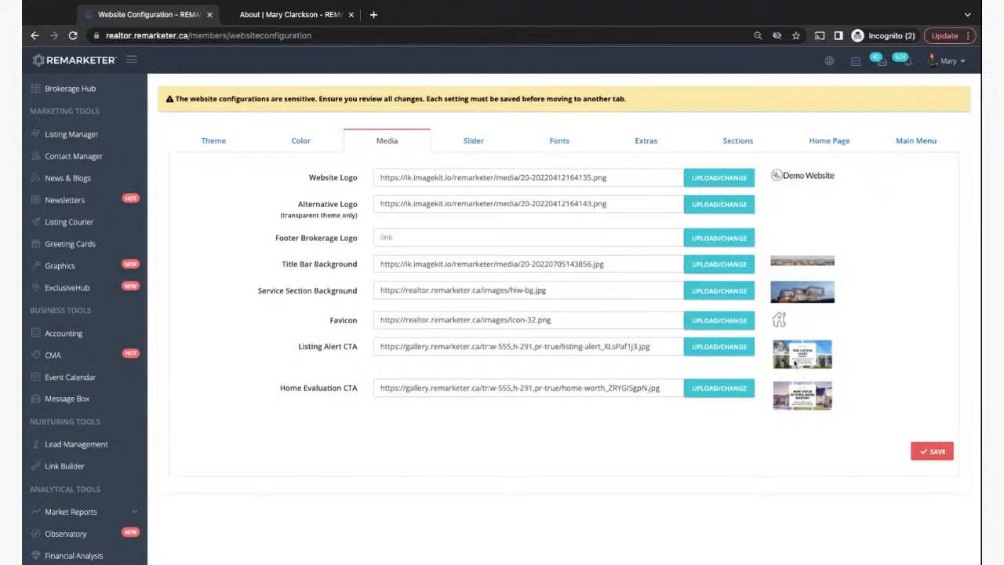
- Load and scroll through the demo site's Home page, then return to the Media settings
{"action": "left_click", "coordinate": [257, 19]}
{"action": "left_click", "coordinate": [305, 148]}
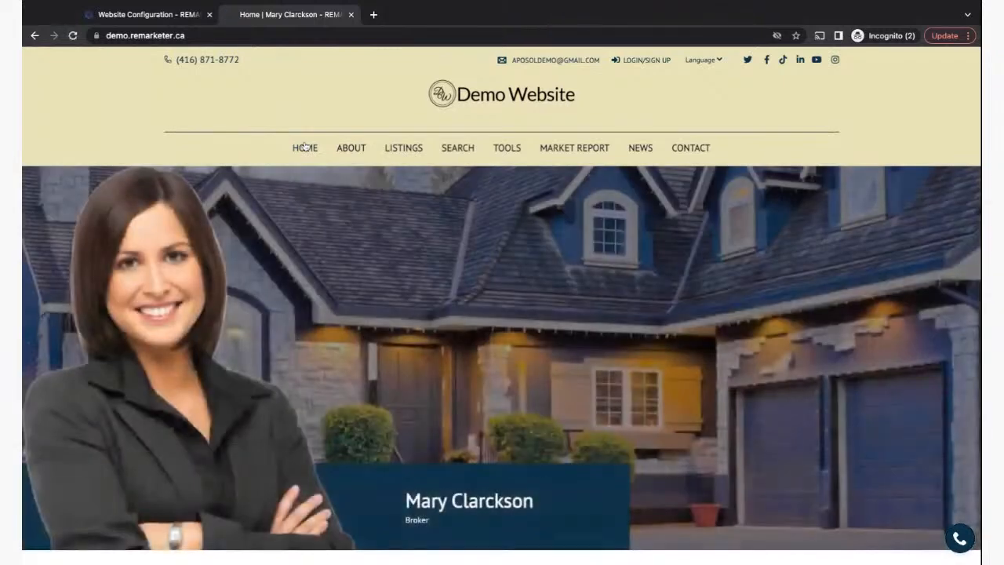
{"action": "scroll", "coordinate": [367, 338], "scroll_direction": "down", "scroll_amount": 6}
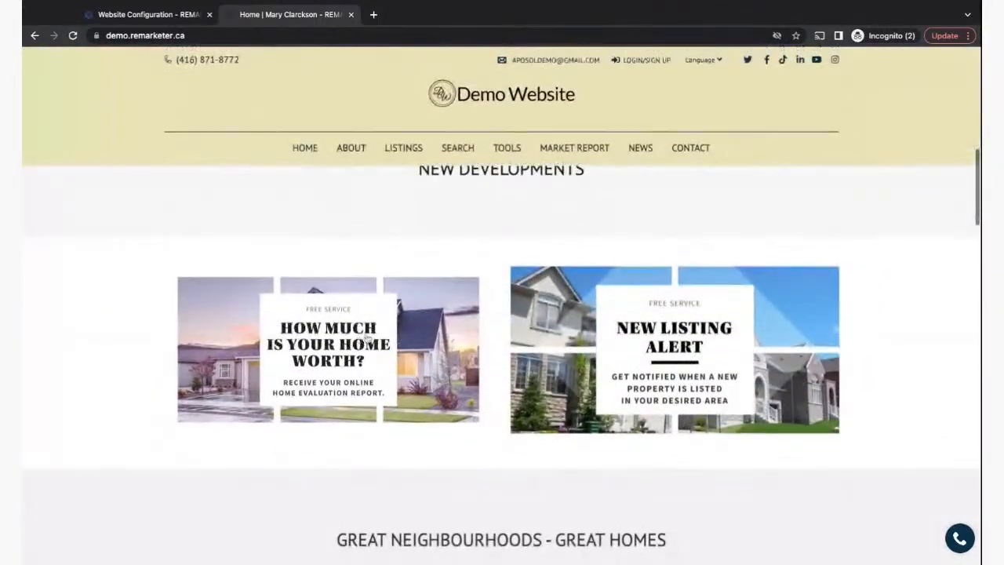
{"action": "scroll", "coordinate": [521, 389], "scroll_direction": "down", "scroll_amount": 10}
{"action": "scroll", "coordinate": [613, 396], "scroll_direction": "down", "scroll_amount": 4}
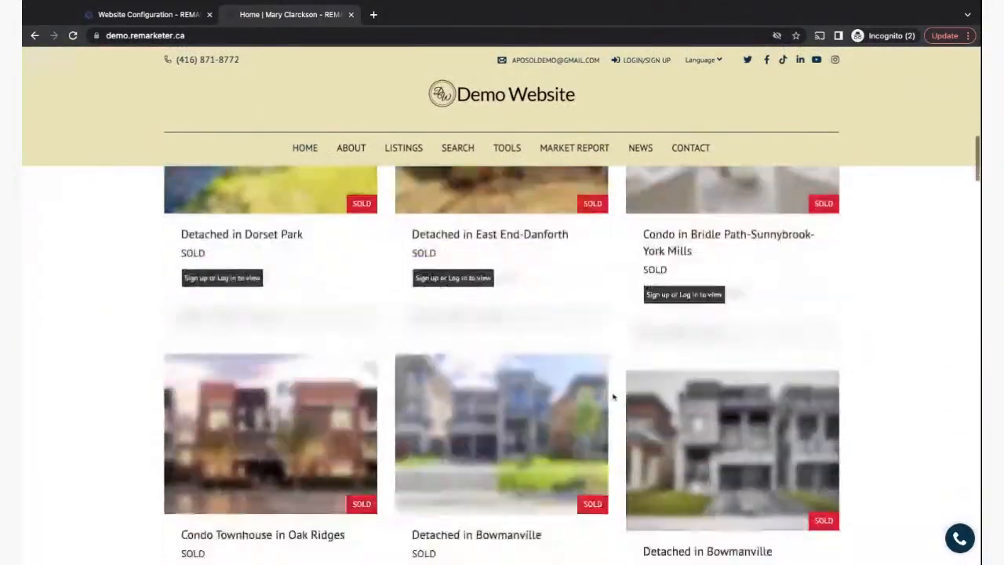
{"action": "scroll", "coordinate": [613, 396], "scroll_direction": "down", "scroll_amount": 15}
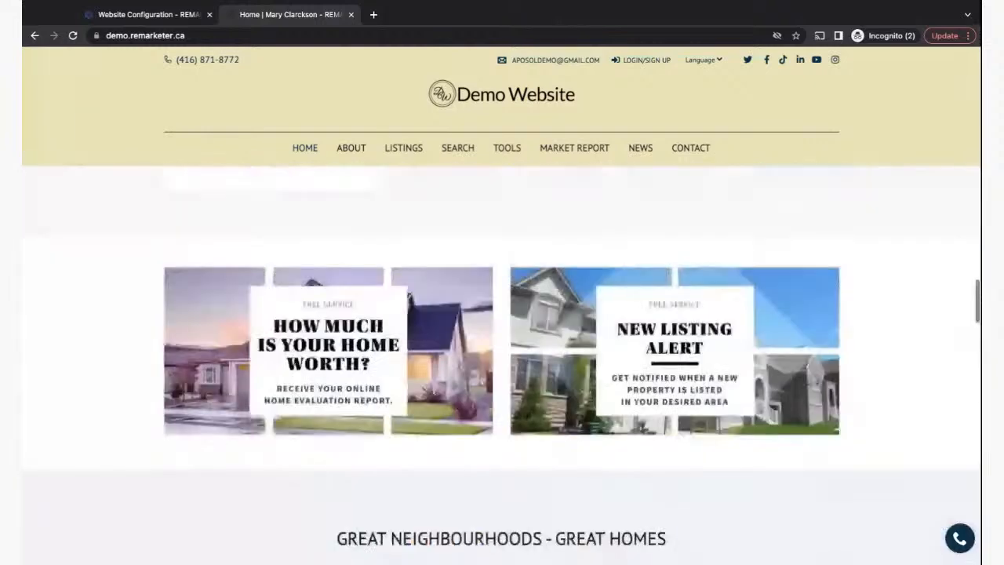
{"action": "scroll", "coordinate": [627, 481], "scroll_direction": "up", "scroll_amount": 1}
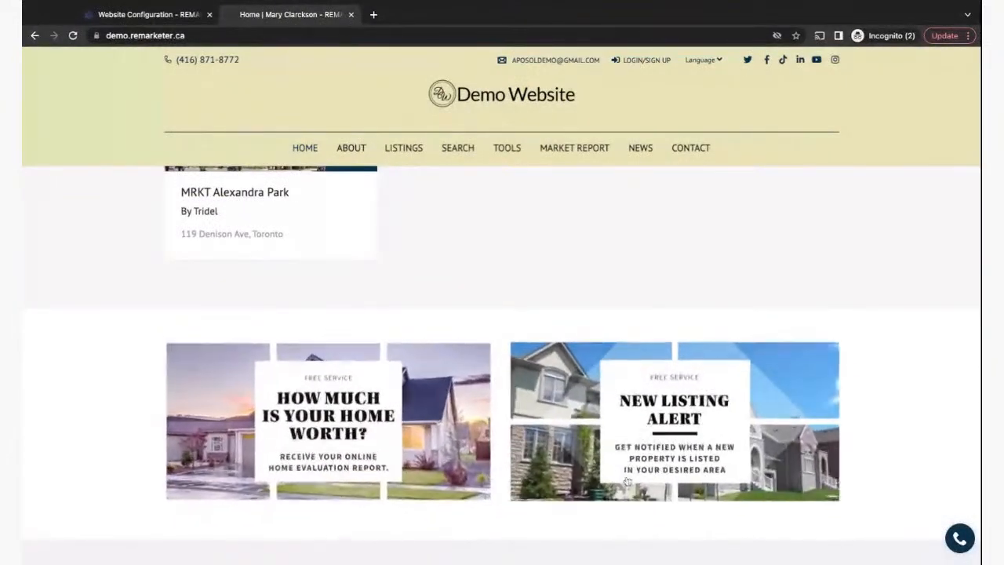
{"action": "left_click", "coordinate": [136, 15]}
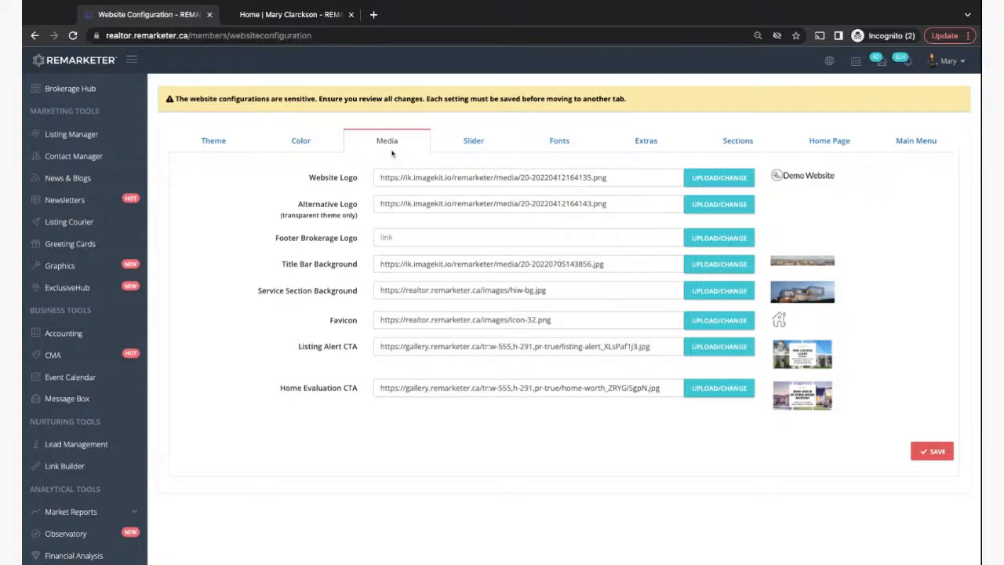
- Open the Slider settings and view the Find Your Dream Home slide on the demo site
{"action": "left_click", "coordinate": [474, 142]}
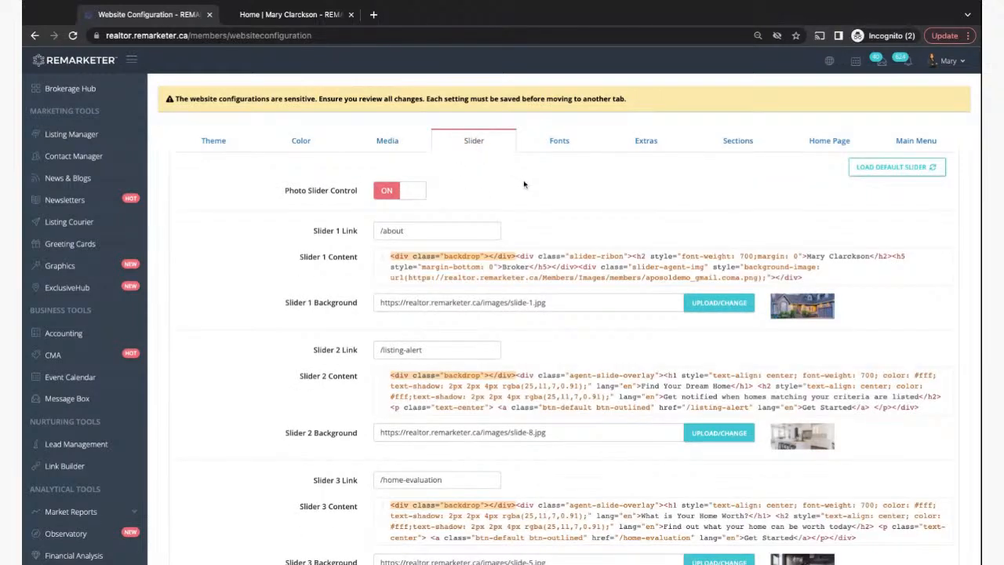
{"action": "left_click", "coordinate": [263, 15]}
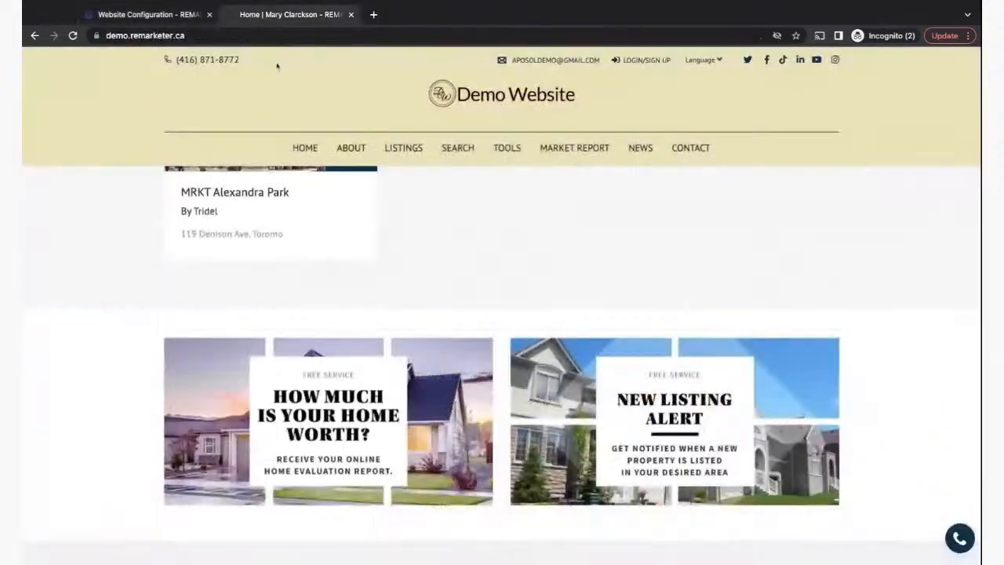
{"action": "scroll", "coordinate": [477, 308], "scroll_direction": "up", "scroll_amount": 15}
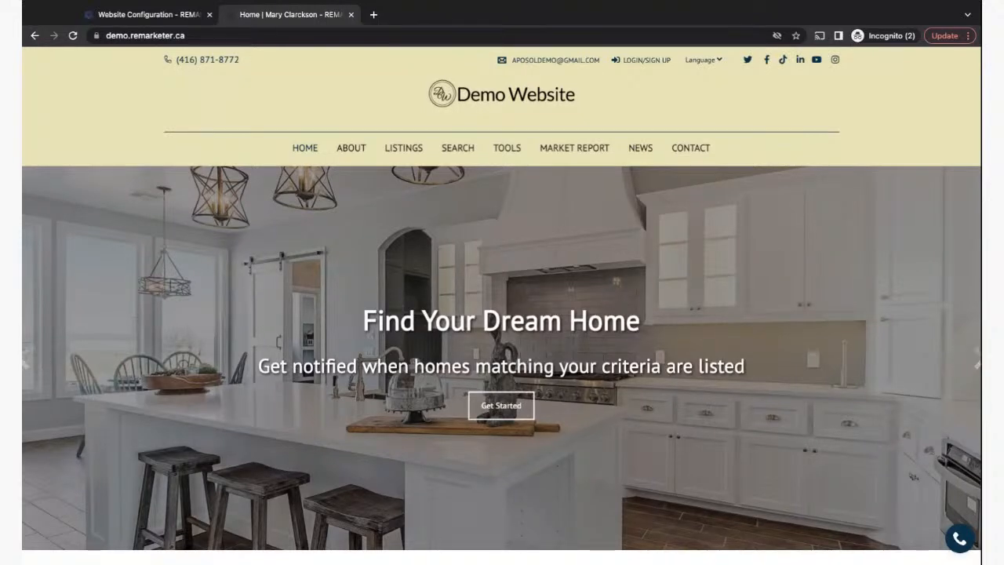
{"action": "left_click", "coordinate": [135, 19]}
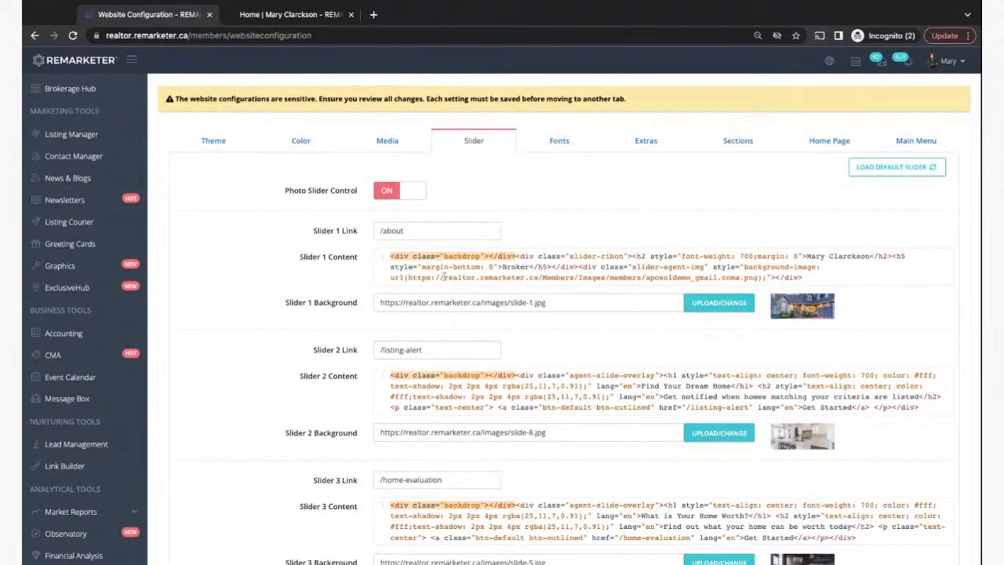
- Review the slide links (/about, /listing-alert, /home-evaluation) against the live homepage
{"action": "scroll", "coordinate": [486, 453], "scroll_direction": "down", "scroll_amount": 5}
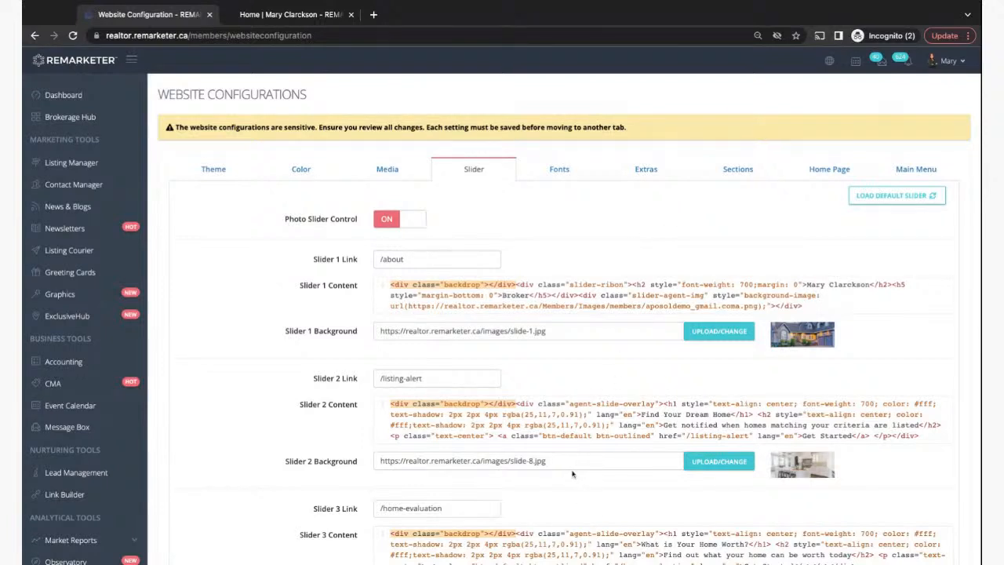
{"action": "scroll", "coordinate": [545, 404], "scroll_direction": "down", "scroll_amount": 1}
{"action": "scroll", "coordinate": [546, 404], "scroll_direction": "down", "scroll_amount": 6}
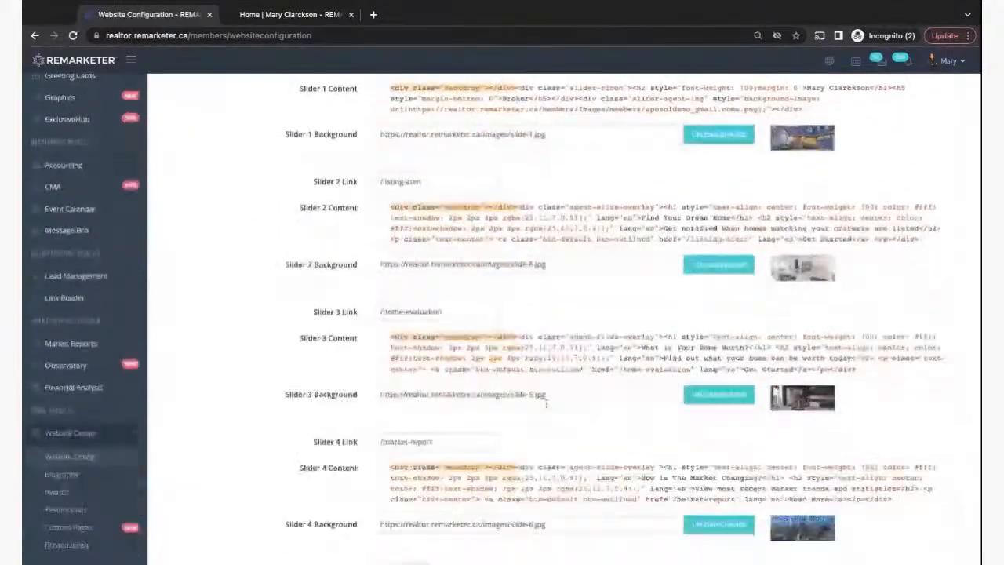
{"action": "scroll", "coordinate": [546, 404], "scroll_direction": "up", "scroll_amount": 5}
{"action": "scroll", "coordinate": [546, 403], "scroll_direction": "up", "scroll_amount": 1}
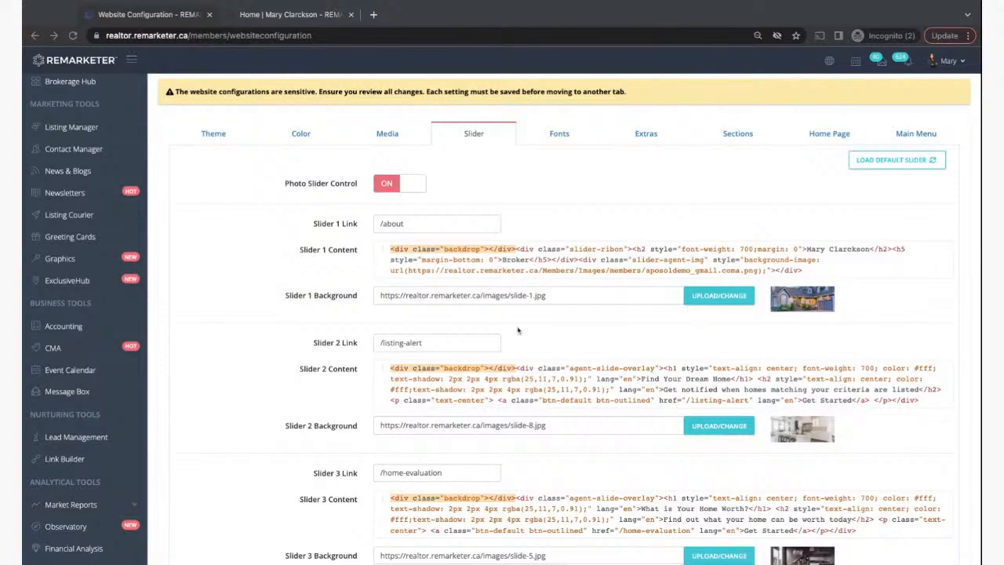
{"action": "scroll", "coordinate": [531, 491], "scroll_direction": "down", "scroll_amount": 5}
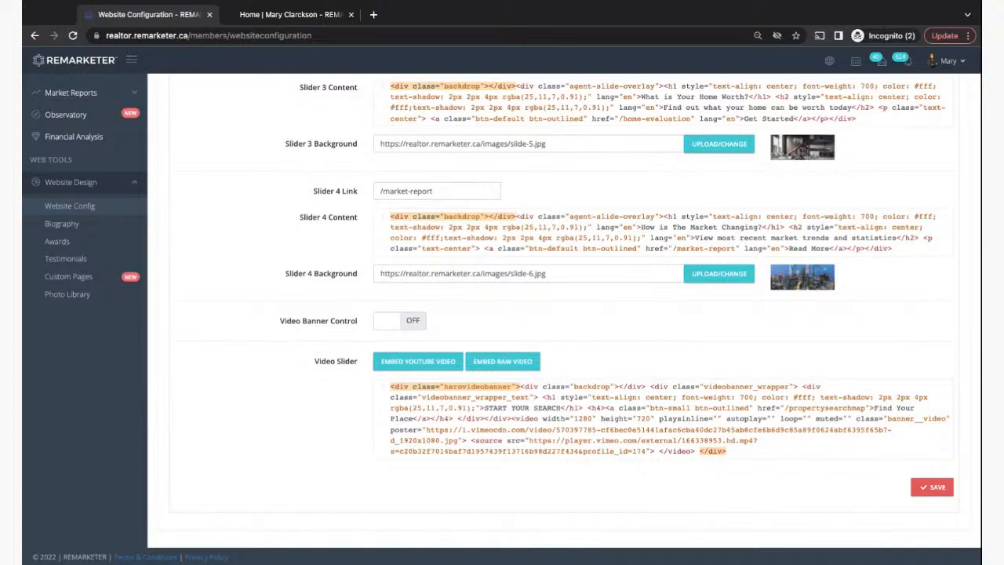
{"action": "left_click", "coordinate": [274, 14]}
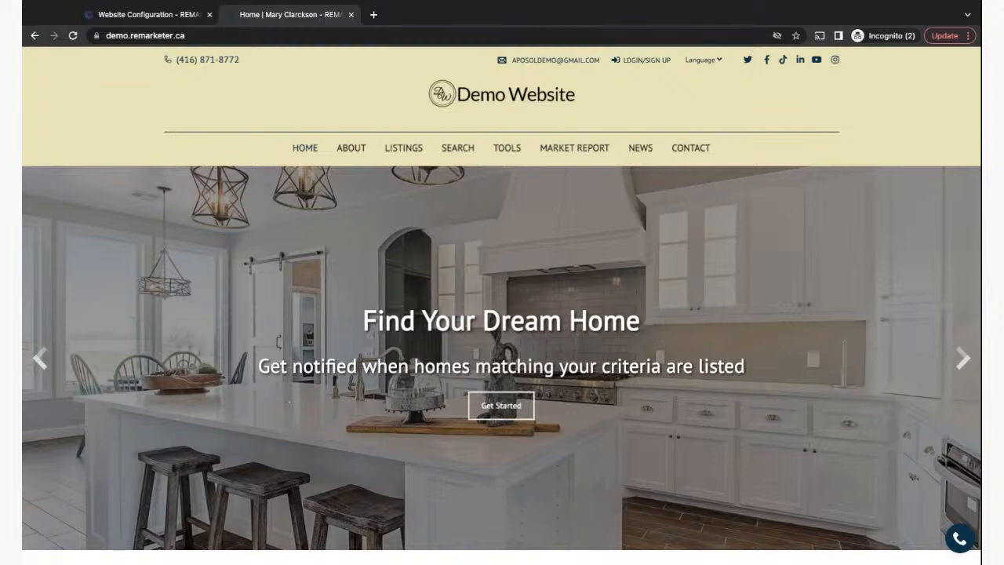
{"action": "left_click", "coordinate": [161, 17]}
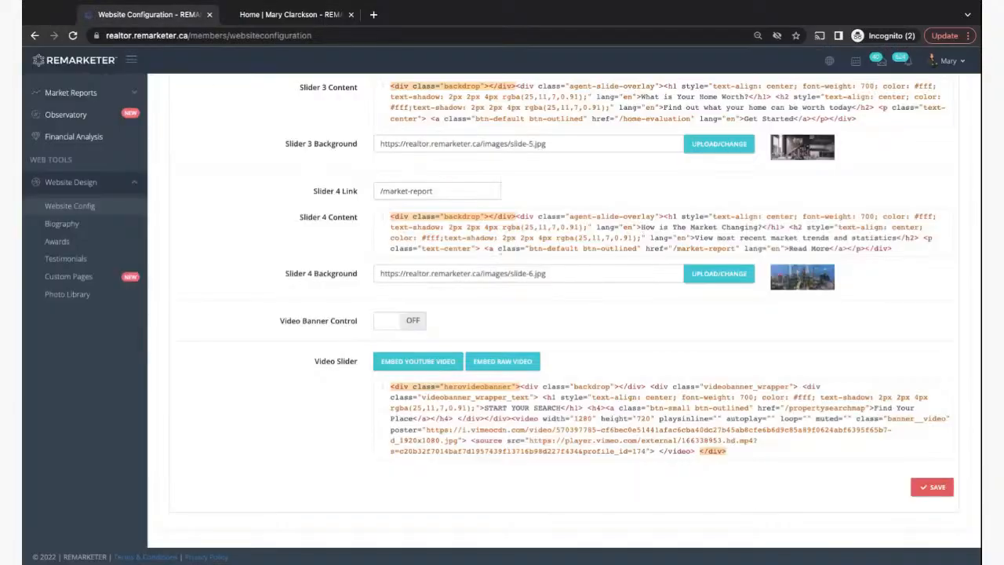
{"action": "scroll", "coordinate": [559, 302], "scroll_direction": "up", "scroll_amount": 6}
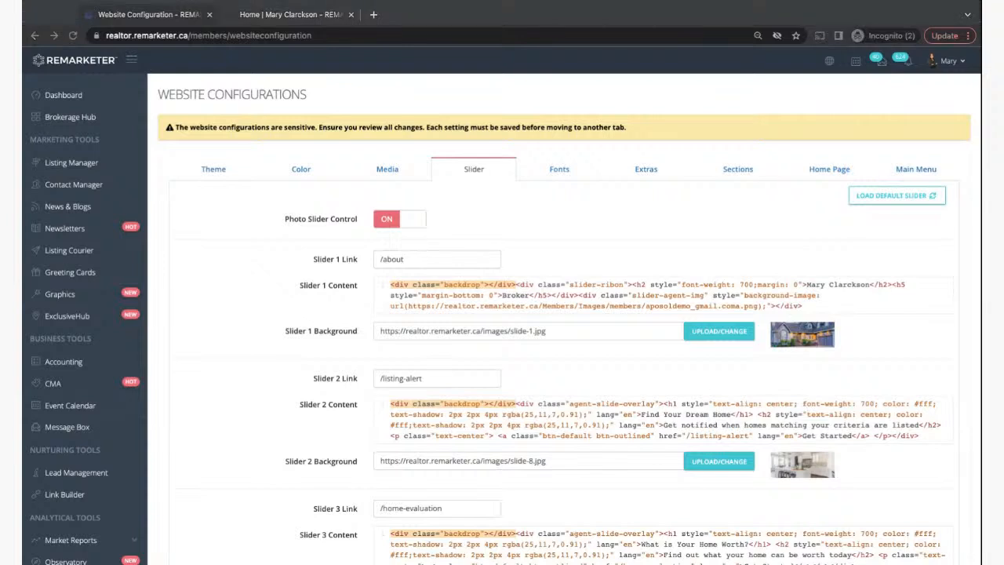
- Show the Fonts settings: PT Sans body 16px/400 and titles 30px/700, colour #191c20
{"action": "left_click", "coordinate": [606, 378]}
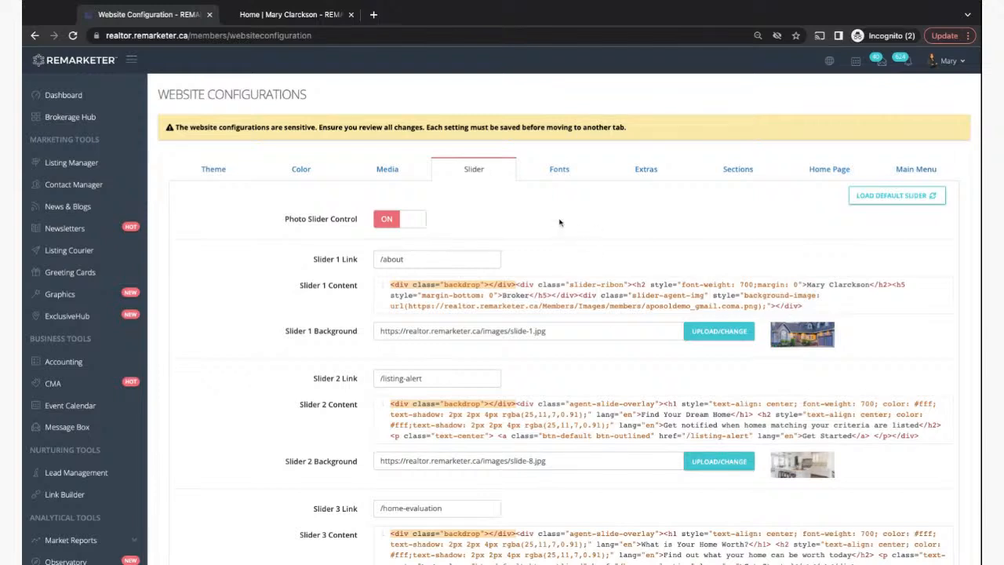
{"action": "left_click", "coordinate": [556, 175]}
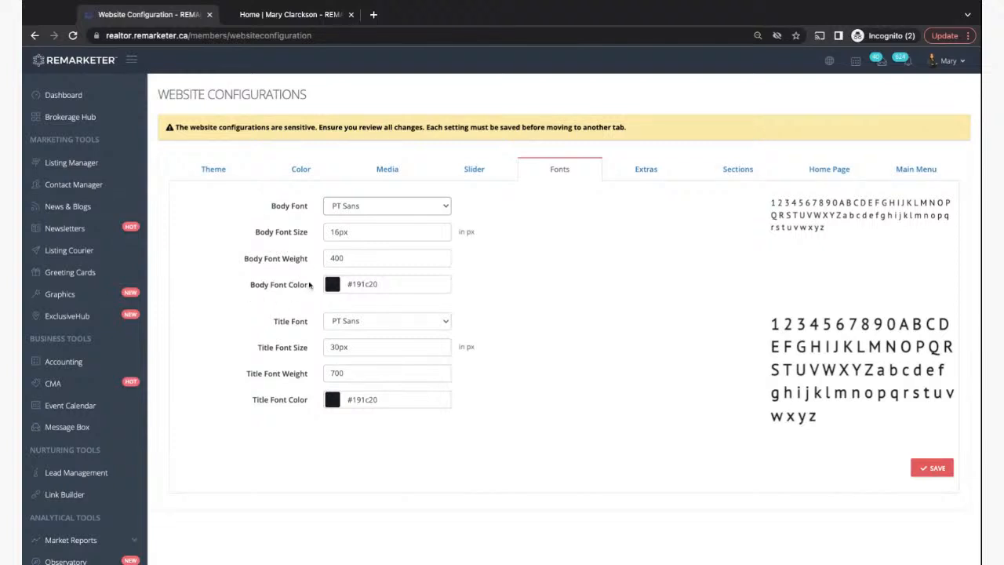
- Open the Bayview Village listing on the demo site and select its description text
{"action": "left_click", "coordinate": [267, 17]}
{"action": "scroll", "coordinate": [291, 384], "scroll_direction": "down", "scroll_amount": 10}
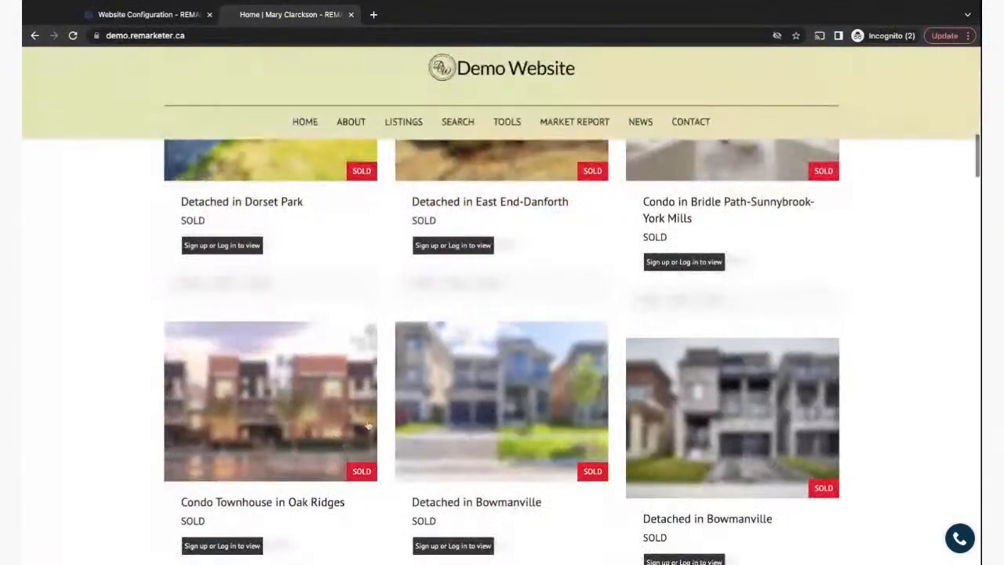
{"action": "scroll", "coordinate": [314, 439], "scroll_direction": "down", "scroll_amount": 3}
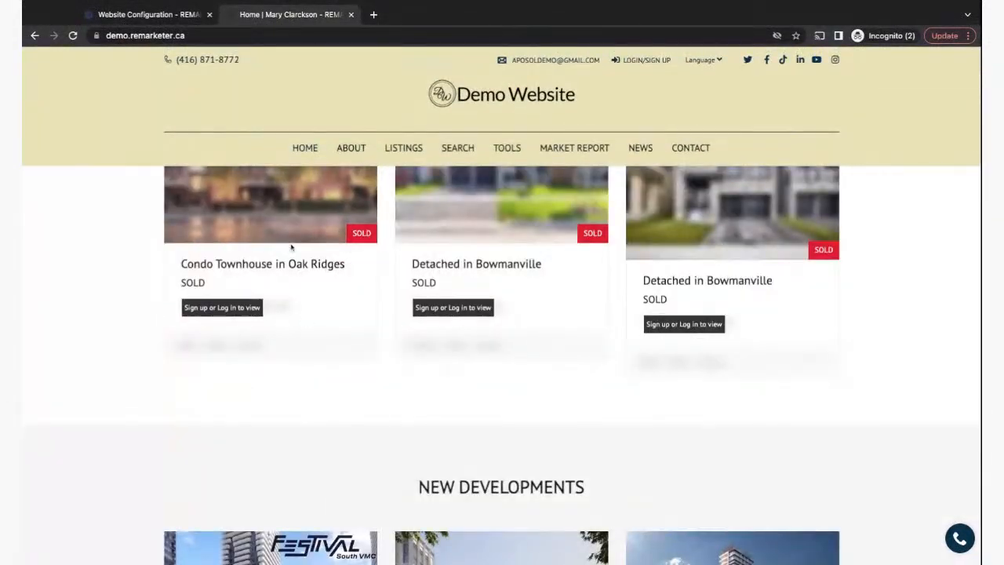
{"action": "scroll", "coordinate": [291, 248], "scroll_direction": "up", "scroll_amount": 10}
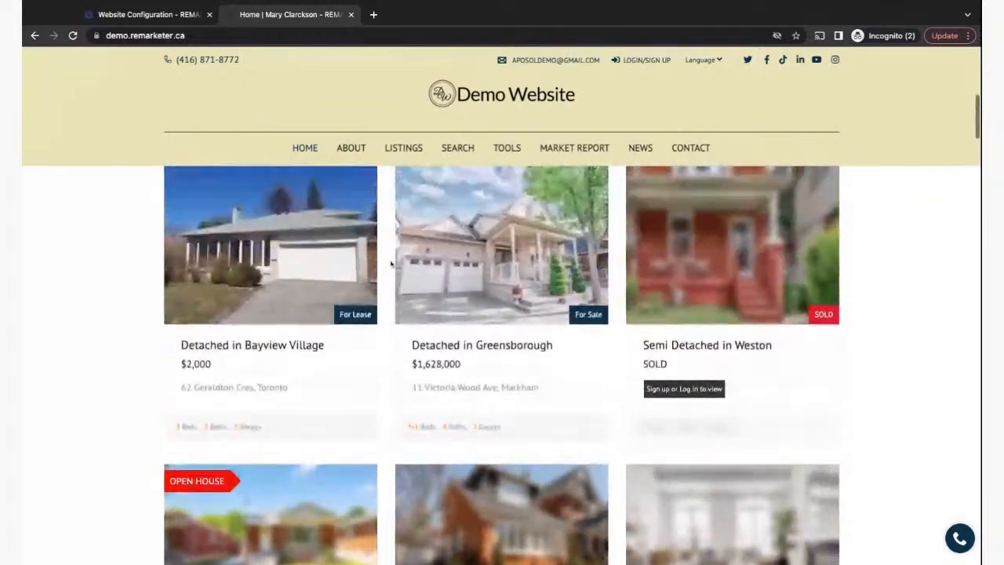
{"action": "left_click", "coordinate": [269, 272]}
{"action": "scroll", "coordinate": [349, 404], "scroll_direction": "down", "scroll_amount": 1}
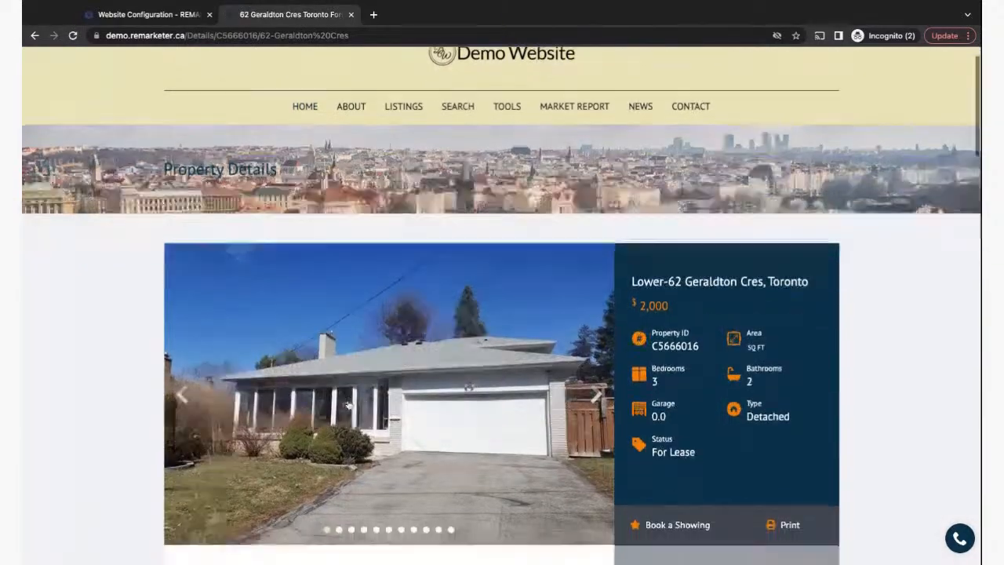
{"action": "scroll", "coordinate": [348, 405], "scroll_direction": "down", "scroll_amount": 10}
{"action": "scroll", "coordinate": [348, 405], "scroll_direction": "up", "scroll_amount": 4}
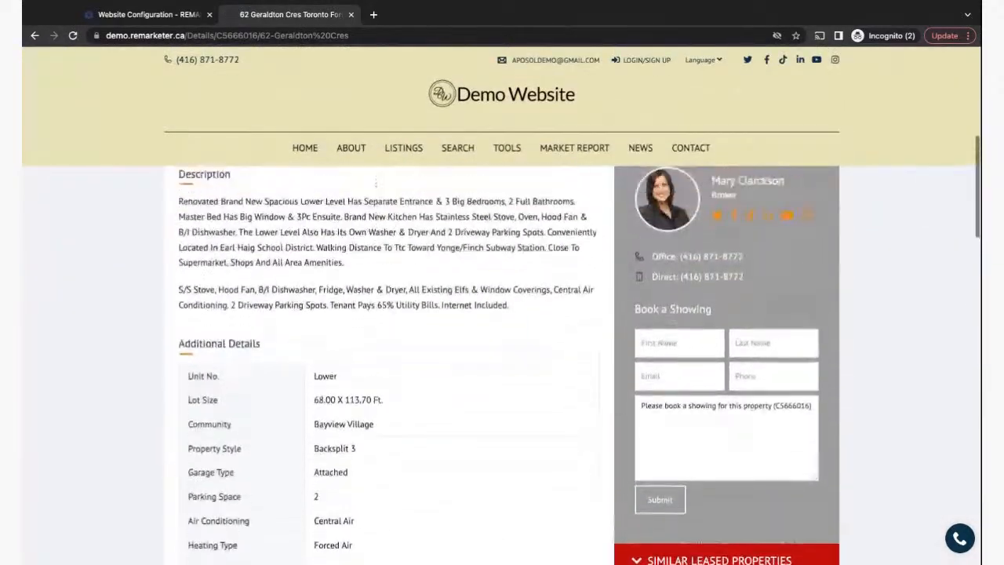
{"action": "left_click_drag", "start_coordinate": [179, 233], "coordinate": [442, 395]}
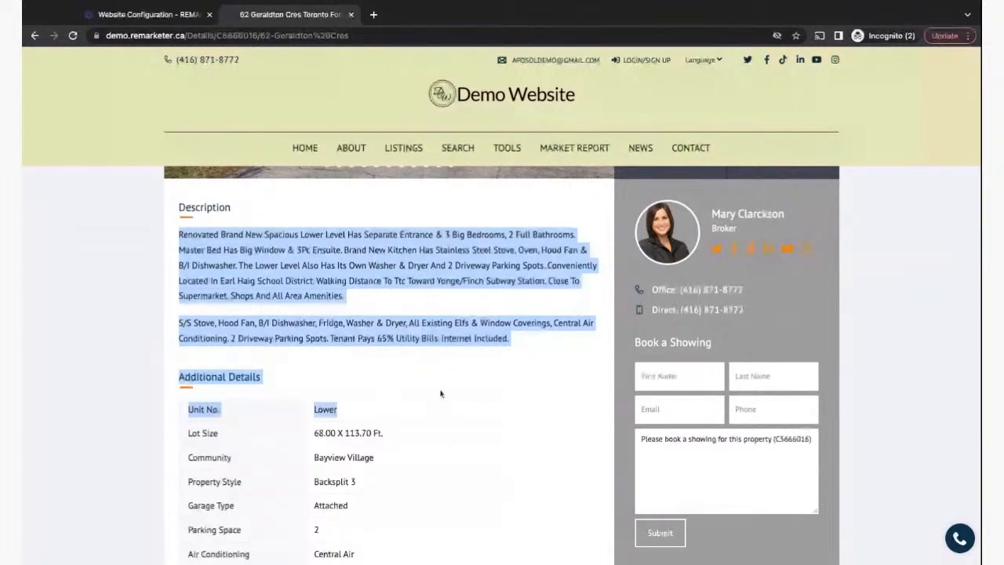
- Compare the PT Sans font settings with the listing's Description heading, then return to Fonts
{"action": "key", "text": "ctrl+shift+Tab"}
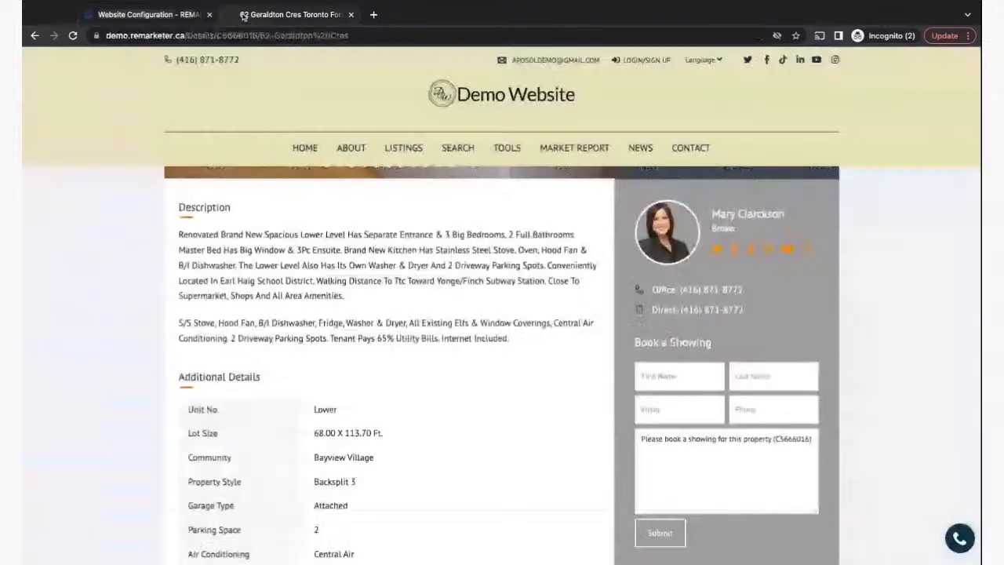
{"action": "left_click", "coordinate": [244, 16]}
{"action": "left_click_drag", "start_coordinate": [179, 207], "coordinate": [230, 207]}
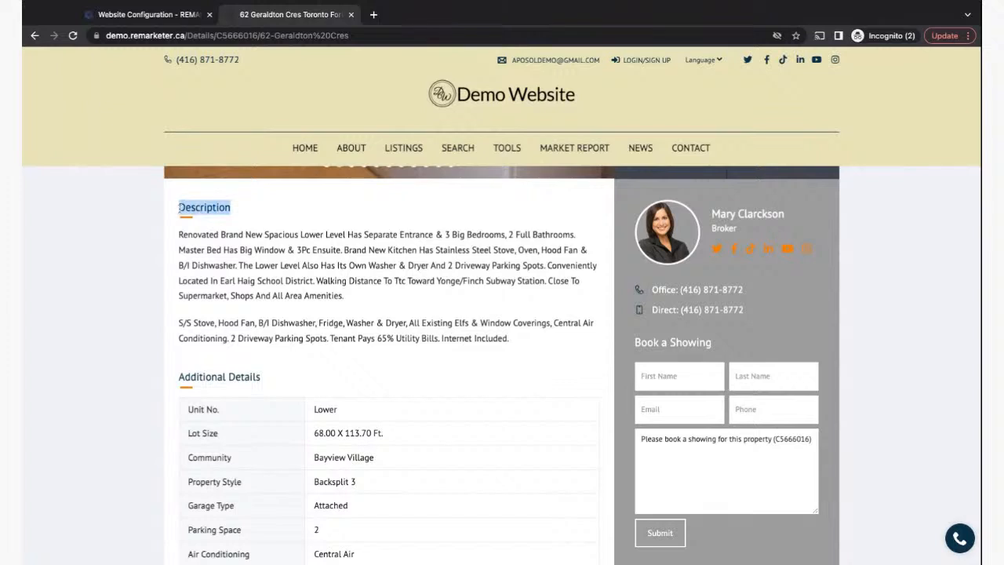
{"action": "left_click", "coordinate": [227, 294]}
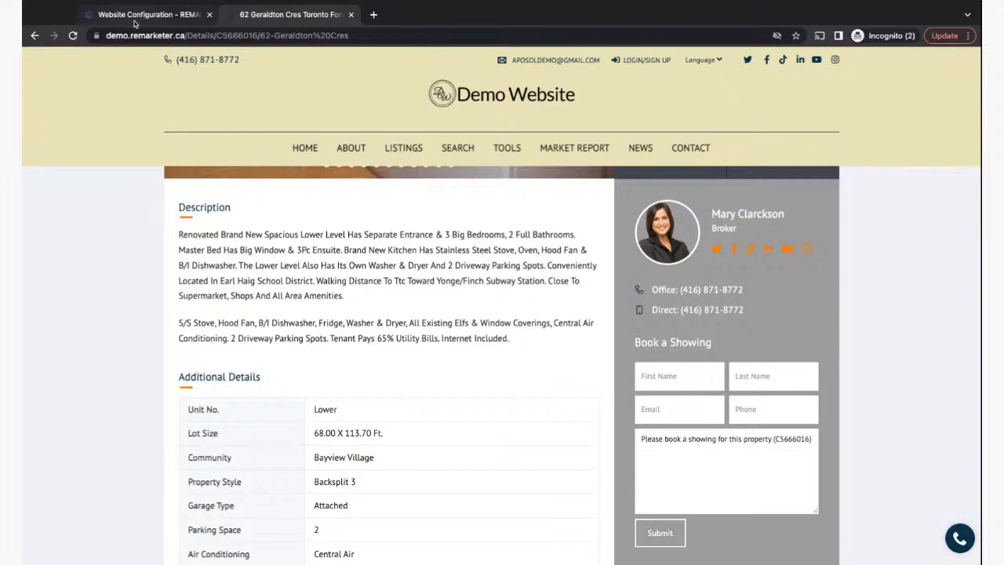
{"action": "left_click", "coordinate": [135, 15]}
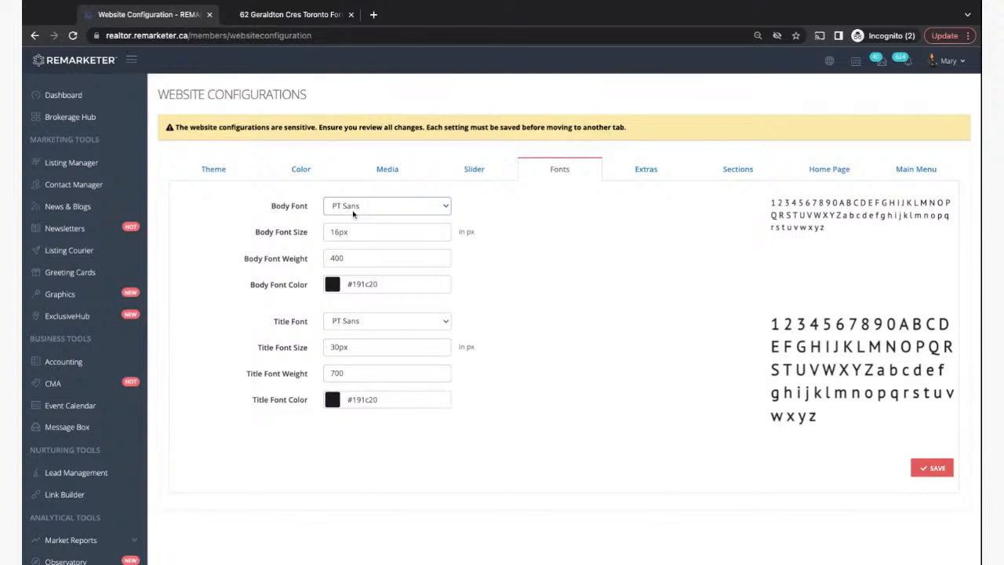
- Step the Body Font dropdown from Abel through Akshar, Allan and Andika to Arapey
{"action": "left_click", "coordinate": [336, 229]}
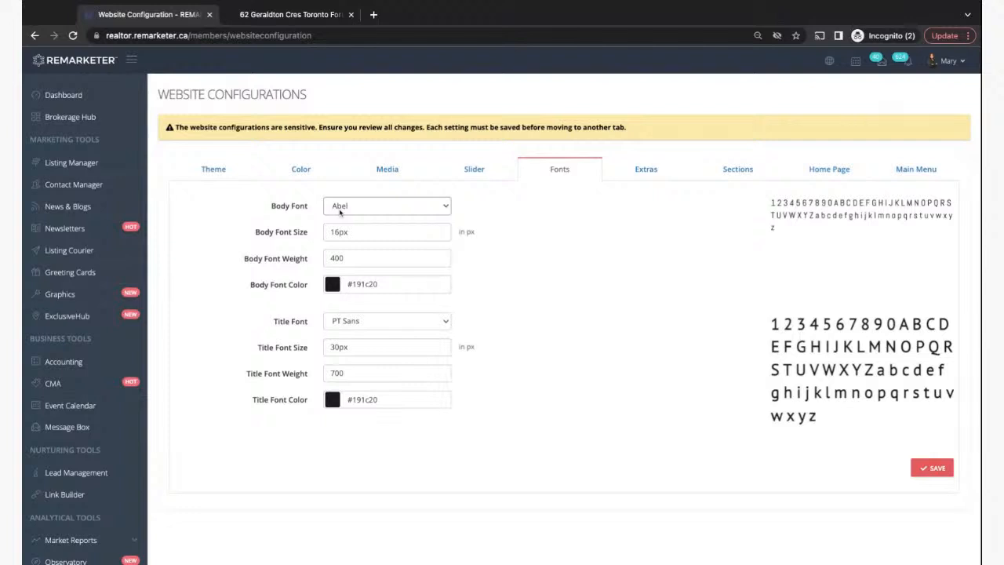
{"action": "left_click", "coordinate": [345, 358]}
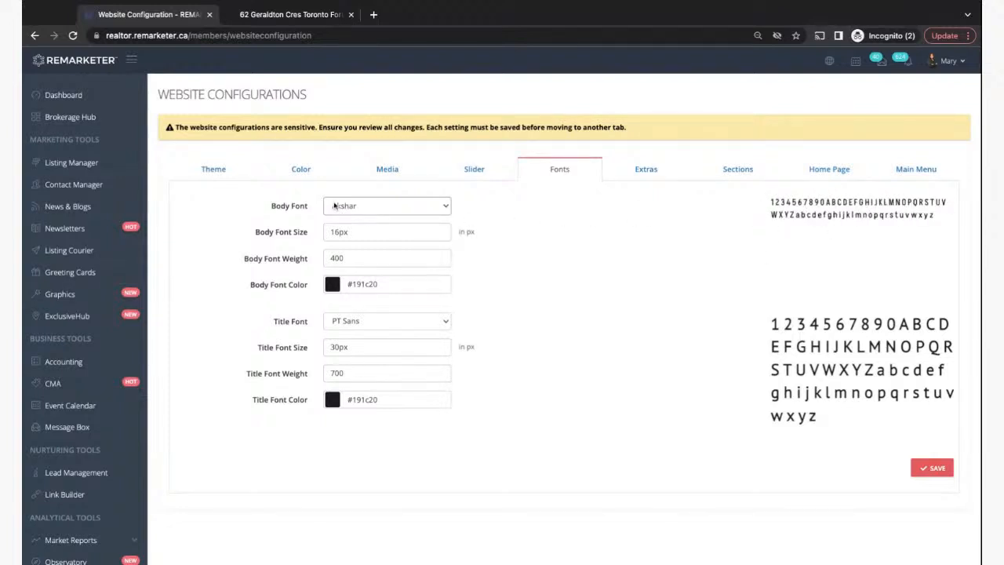
{"action": "key", "text": "Down"}
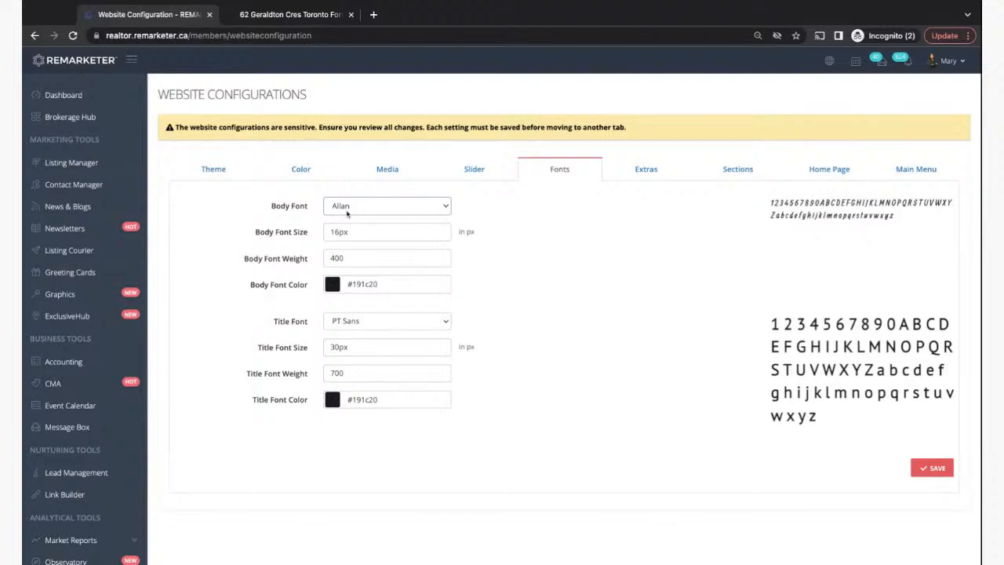
{"action": "key", "text": "Down"}
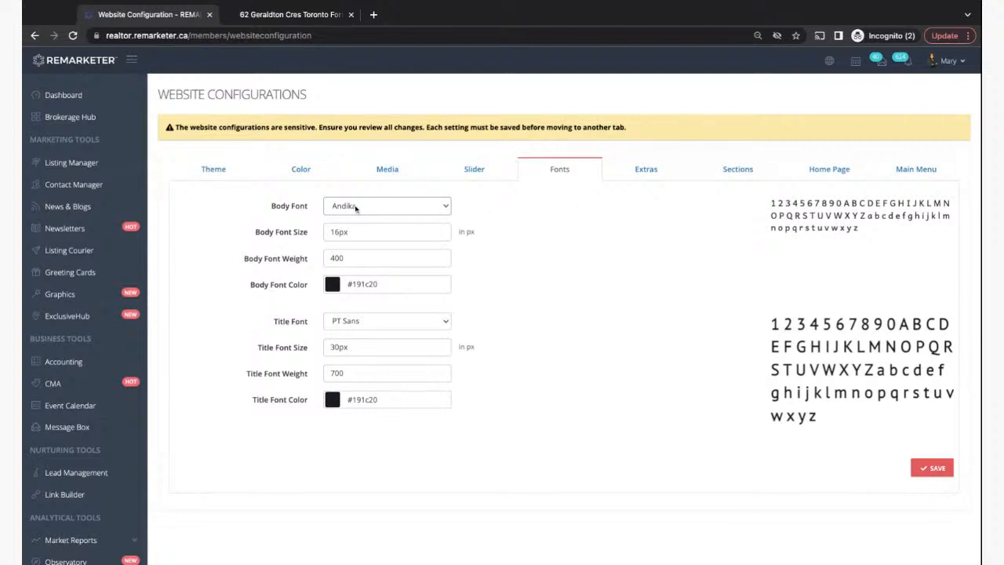
{"action": "key", "text": "Down"}
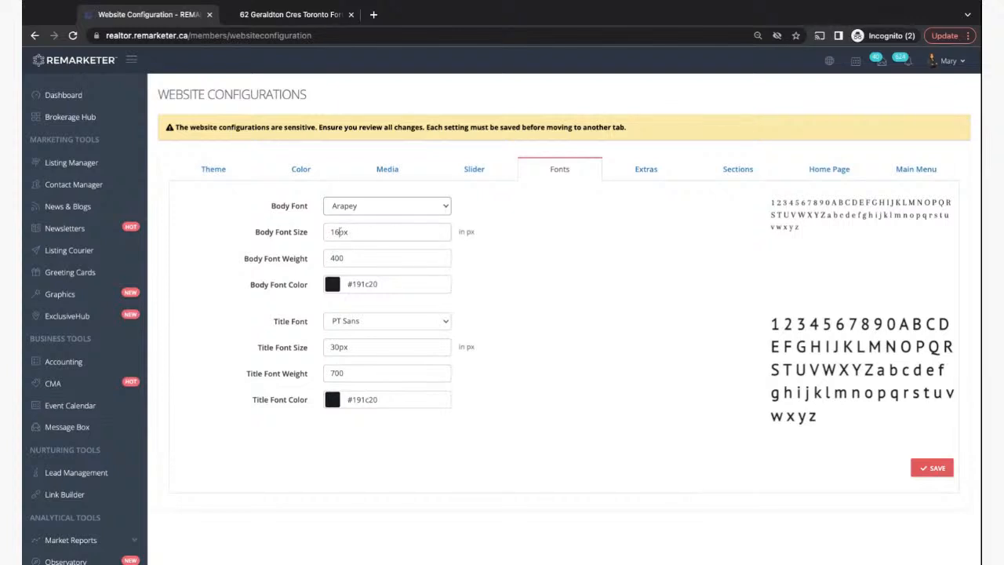
- Change the body font size from 16 to 20px and bring up the Extras settings
{"action": "left_click_drag", "start_coordinate": [330, 232], "coordinate": [338, 232]}
{"action": "type", "text": "20"}
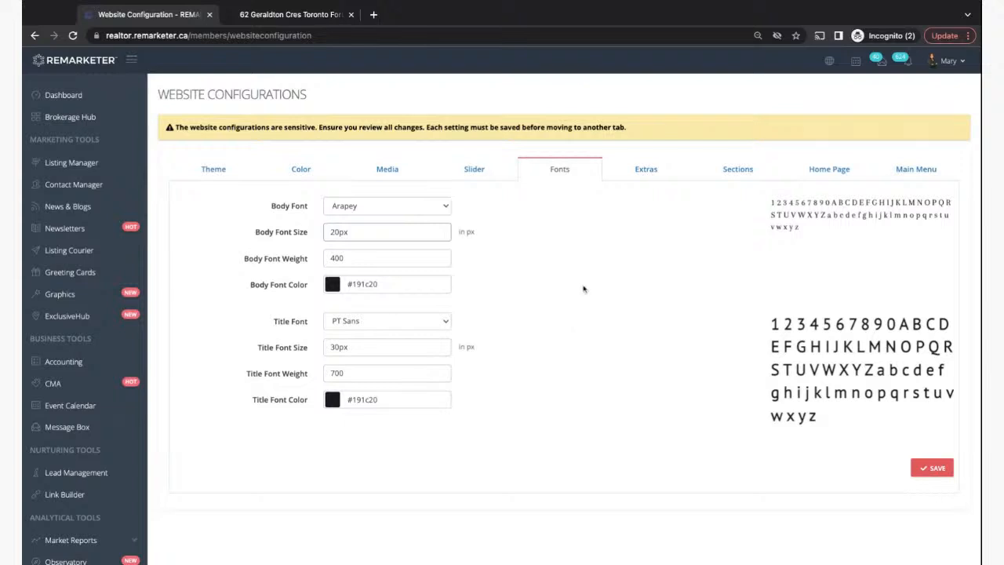
{"action": "left_click", "coordinate": [647, 174]}
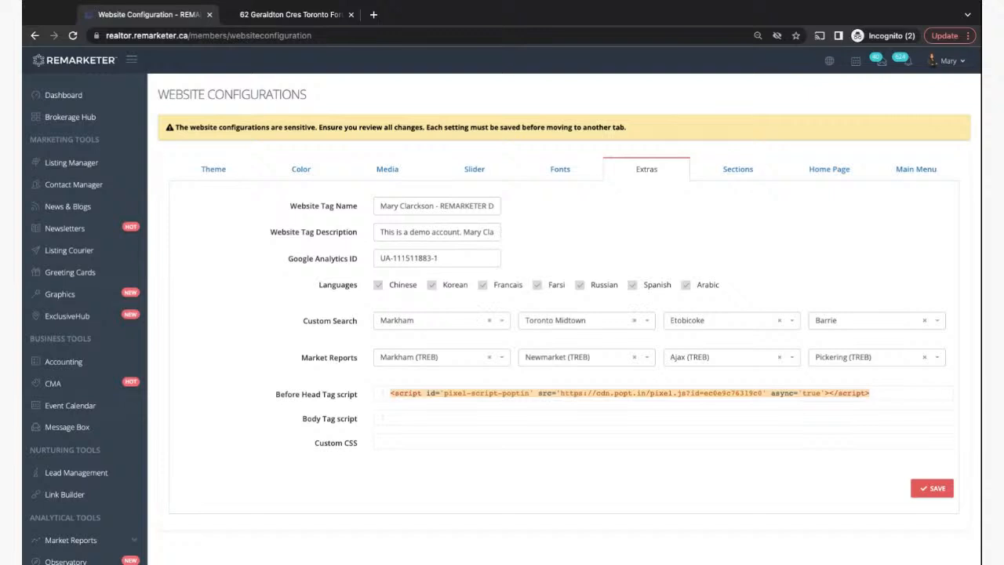
- Search Google for 'led tv for sale' in a new tab, then return to Website Configuration
{"action": "left_click", "coordinate": [374, 14]}
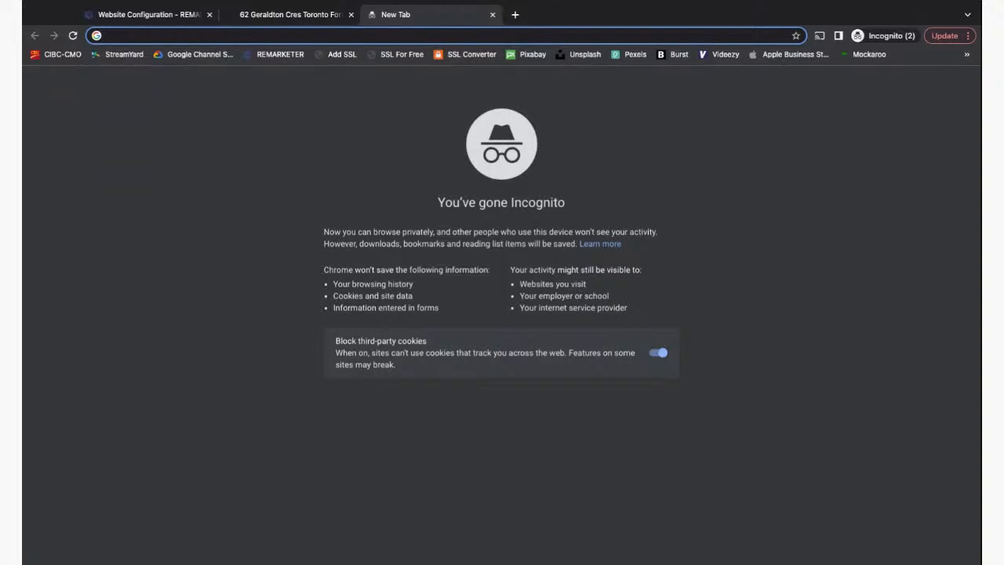
{"action": "type", "text": "led tv "}
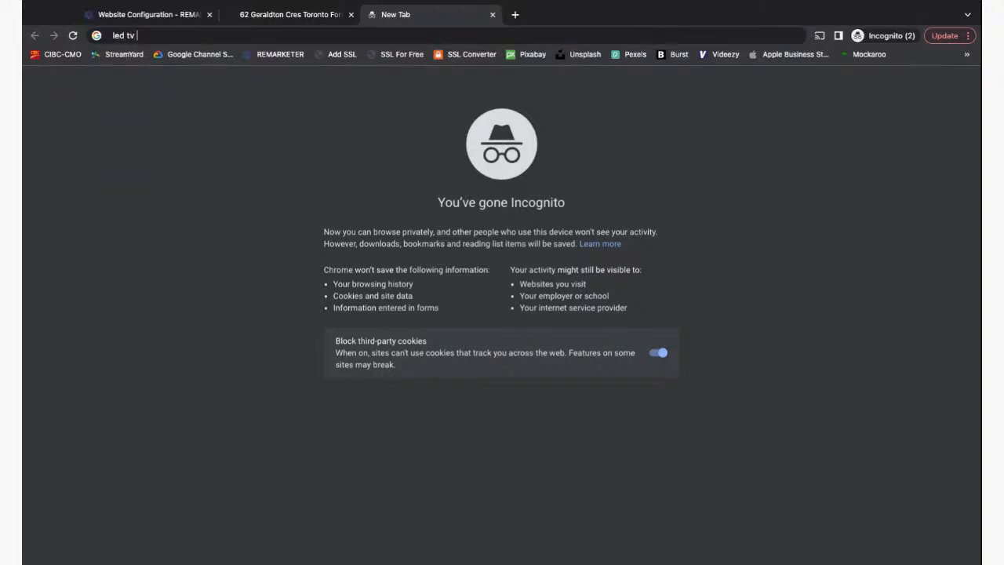
{"action": "type", "text": "for sale"}
{"action": "key", "text": "Return"}
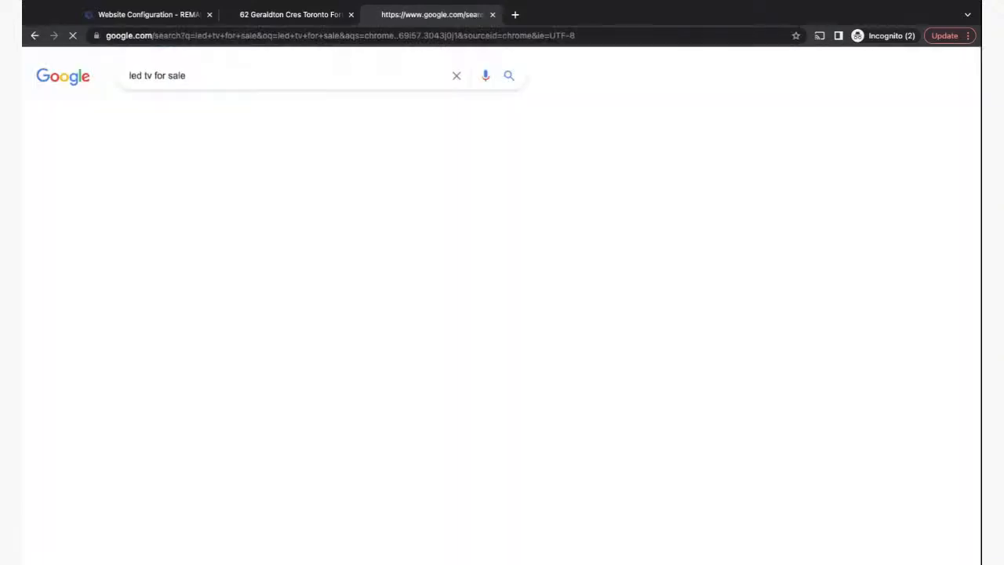
{"action": "scroll", "coordinate": [69, 417], "scroll_direction": "down", "scroll_amount": 3}
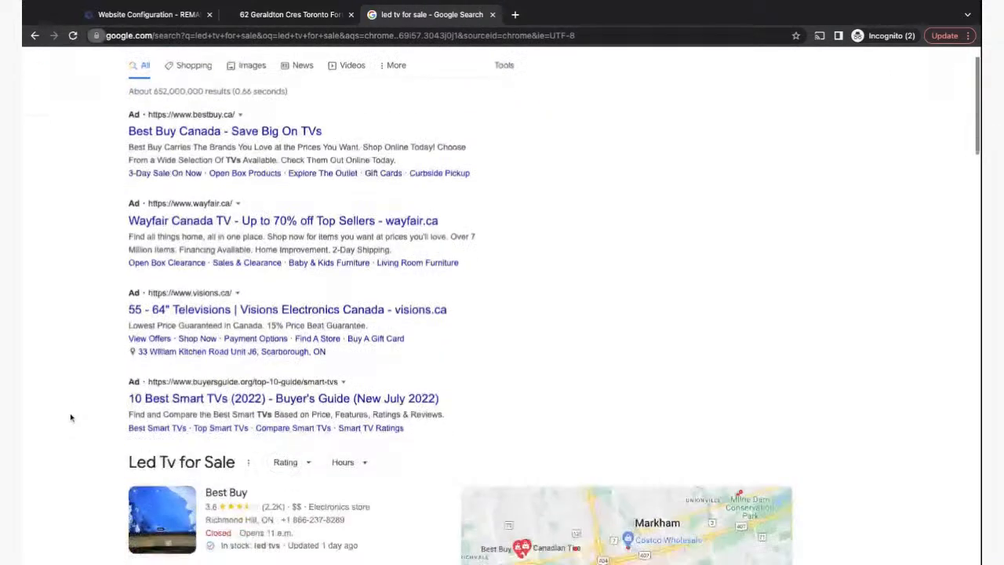
{"action": "scroll", "coordinate": [69, 417], "scroll_direction": "down", "scroll_amount": 4}
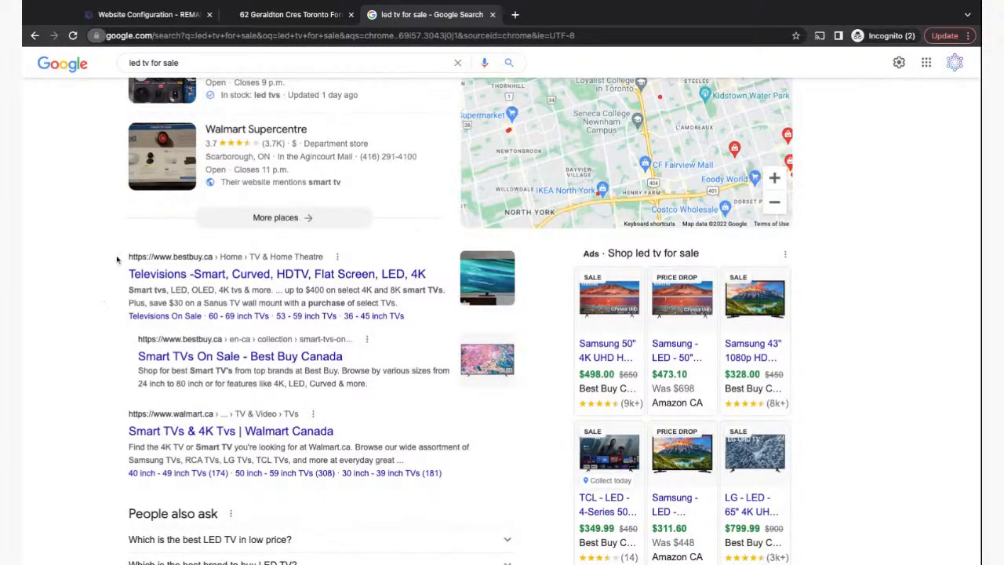
{"action": "scroll", "coordinate": [125, 400], "scroll_direction": "down", "scroll_amount": 1}
{"action": "scroll", "coordinate": [125, 400], "scroll_direction": "up", "scroll_amount": 1}
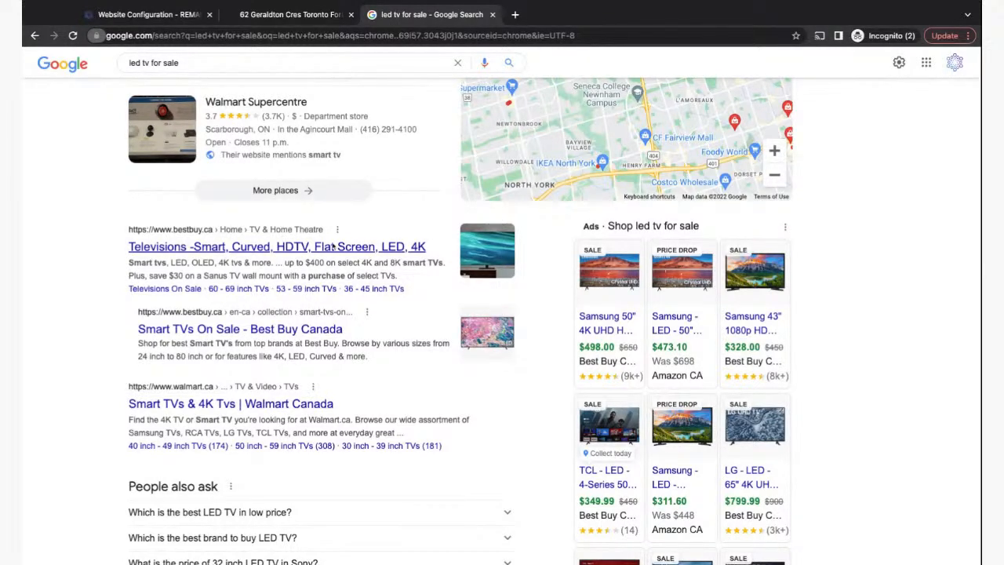
{"action": "left_click", "coordinate": [279, 19]}
{"action": "left_click", "coordinate": [169, 14]}
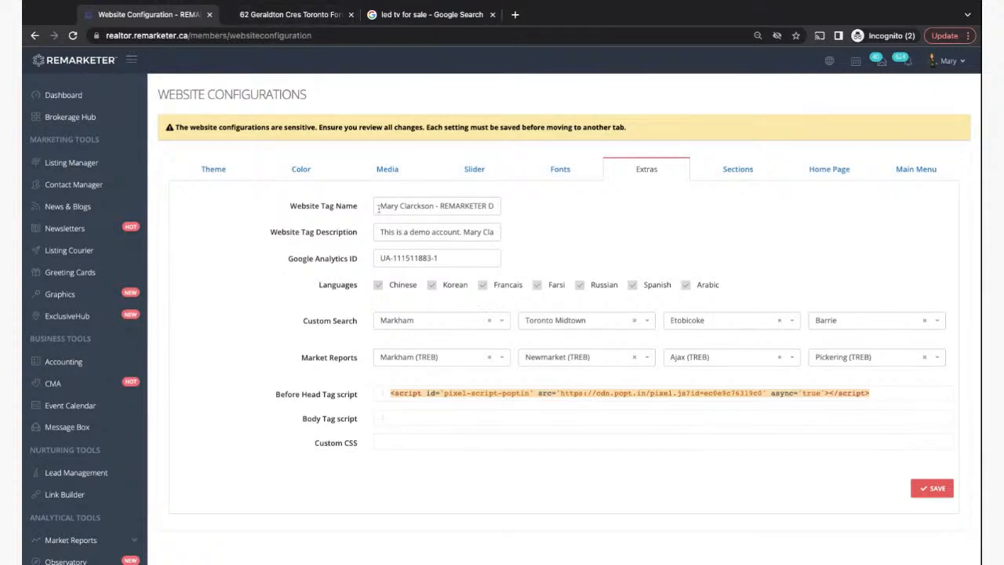
- Check the Website Tag Name, then bring the demo website tab to its HOME page
{"action": "left_click_drag", "start_coordinate": [378, 209], "coordinate": [429, 208]}
{"action": "left_click", "coordinate": [457, 207]}
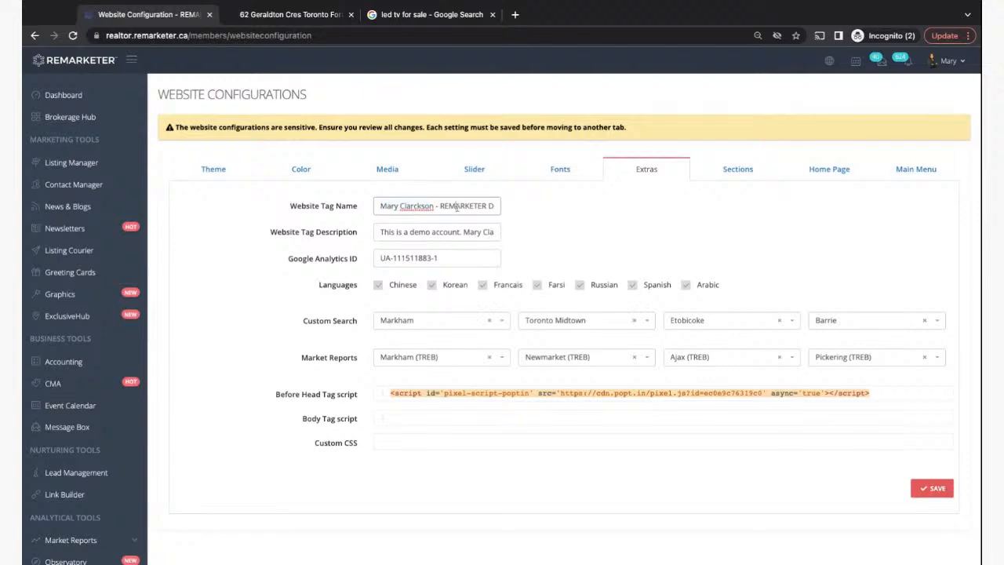
{"action": "left_click", "coordinate": [292, 15]}
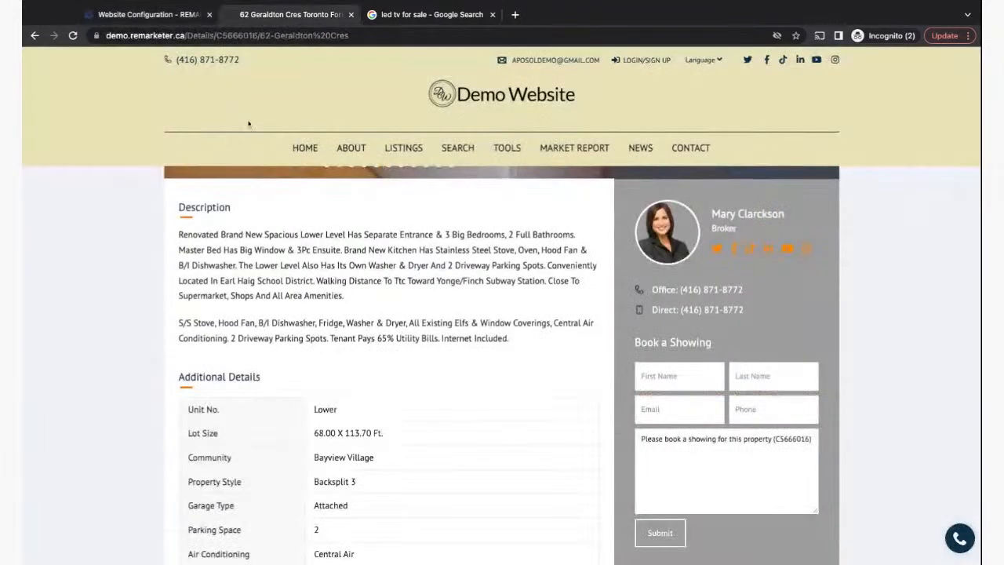
{"action": "left_click", "coordinate": [302, 154]}
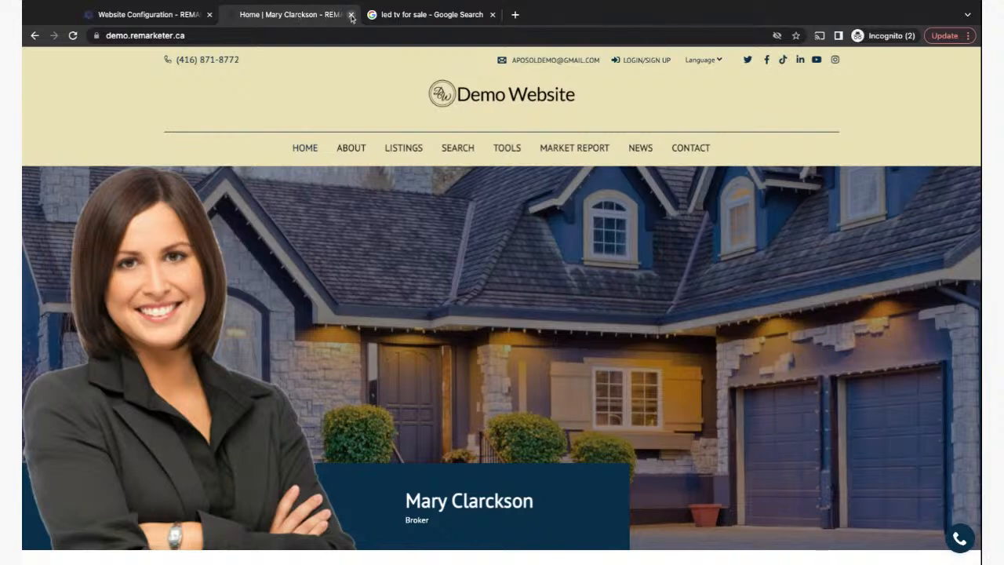
- Select the REMARKETER and agent-name parts of the Website Tag Name, then return to the led tv results
{"action": "left_click", "coordinate": [180, 16]}
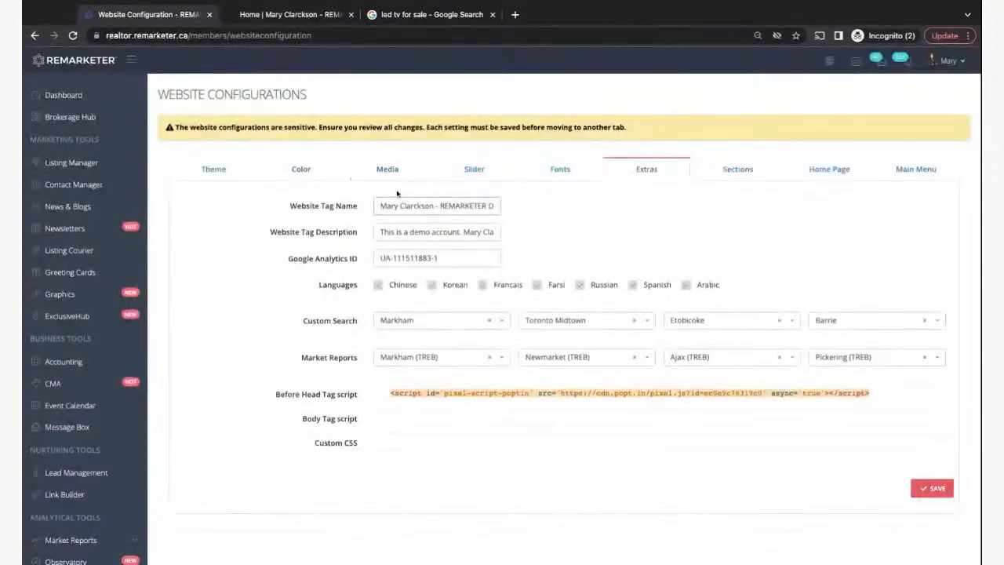
{"action": "double_click", "coordinate": [442, 205]}
{"action": "key", "text": "shift+End"}
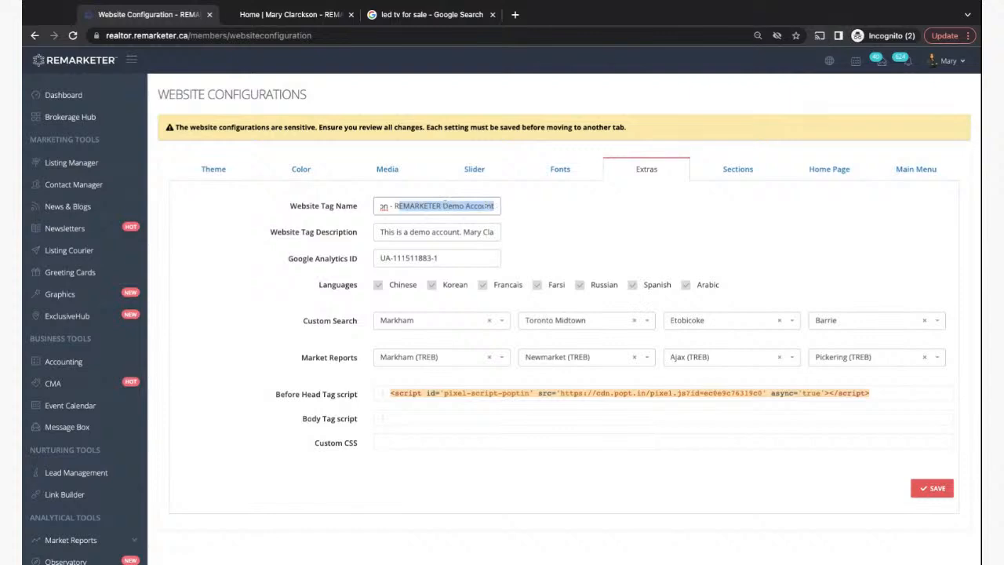
{"action": "left_click_drag", "start_coordinate": [442, 206], "coordinate": [396, 209]}
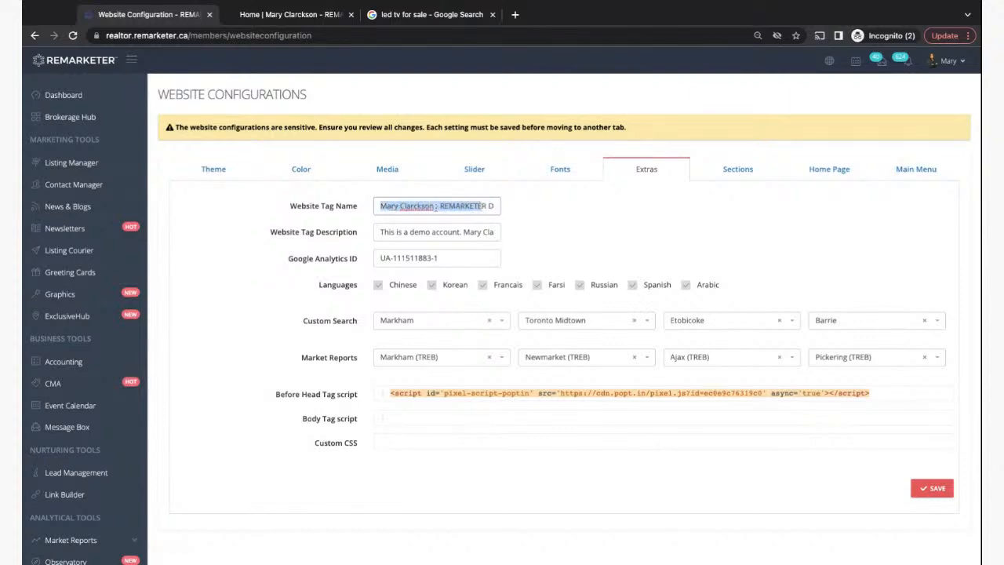
{"action": "left_click", "coordinate": [427, 14]}
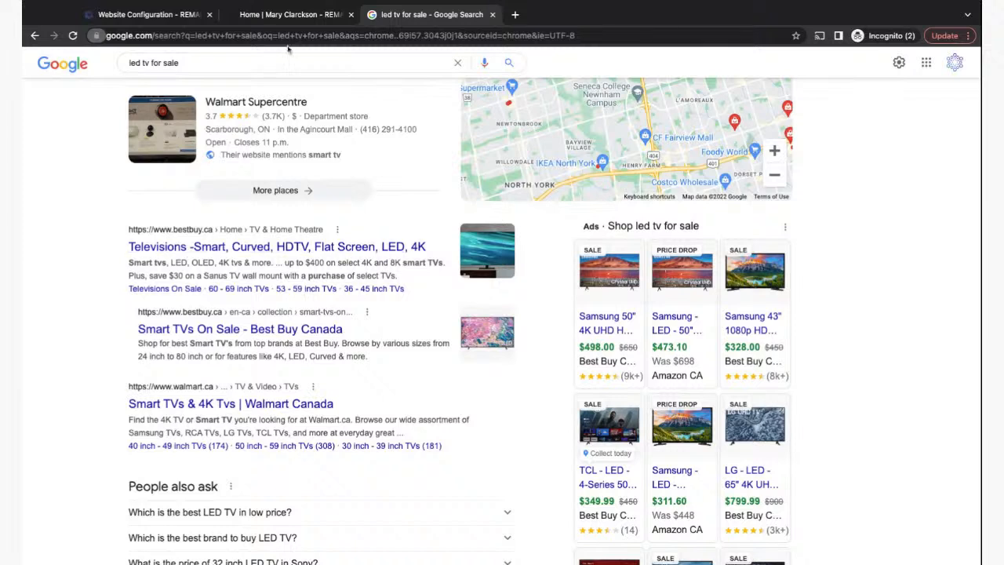
- Replace the 'led tv for sale' query with the agent's name and search, finding the REMARKETER Demo Account result
{"action": "left_click", "coordinate": [180, 63]}
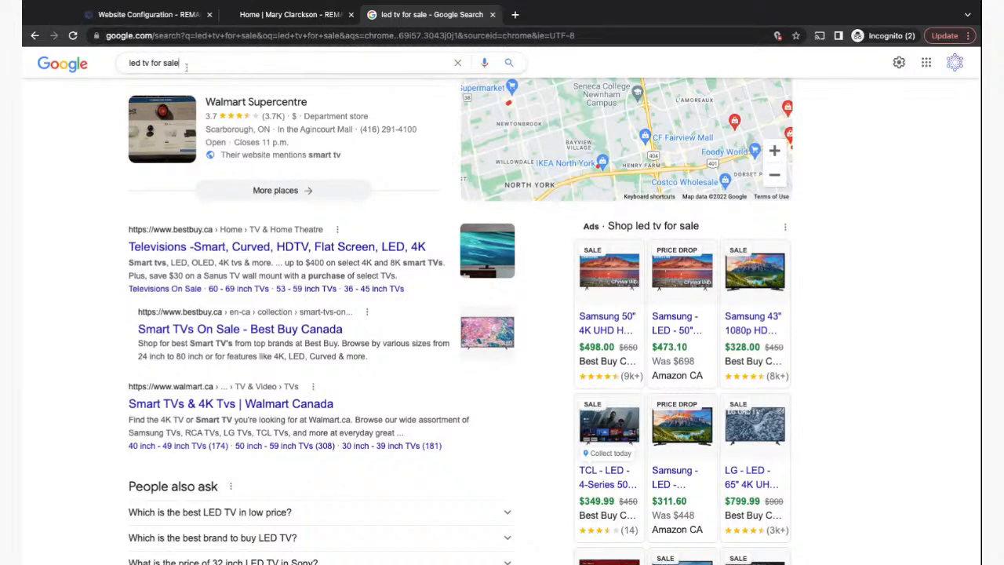
{"action": "left_click_drag", "start_coordinate": [181, 63], "coordinate": [113, 69]}
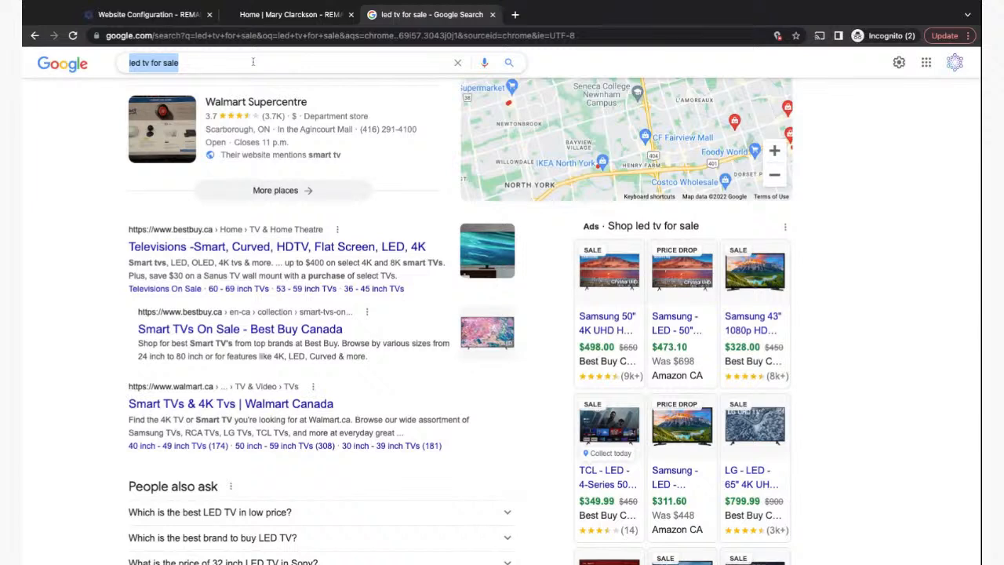
{"action": "type", "text": "mary "}
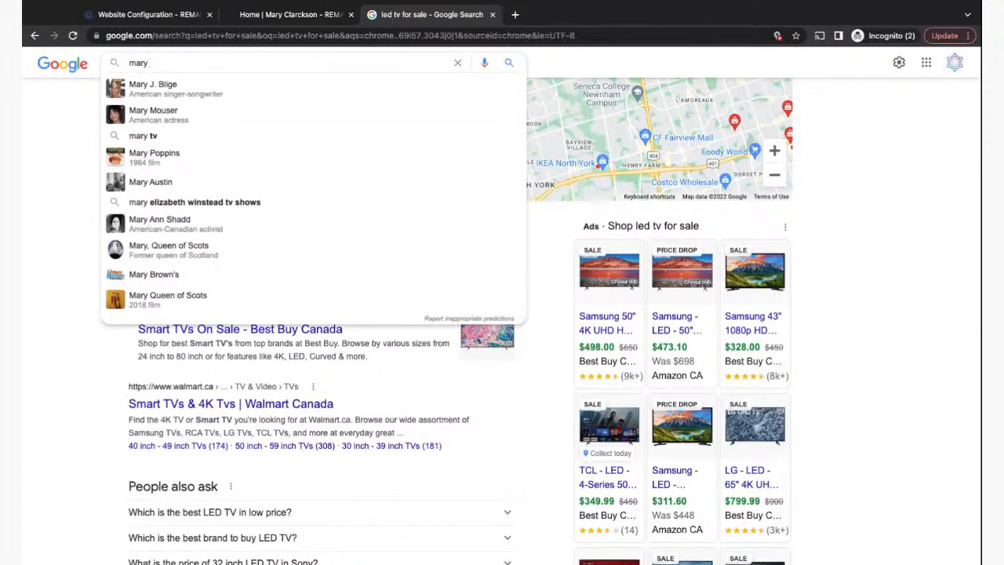
{"action": "type", "text": "clar"}
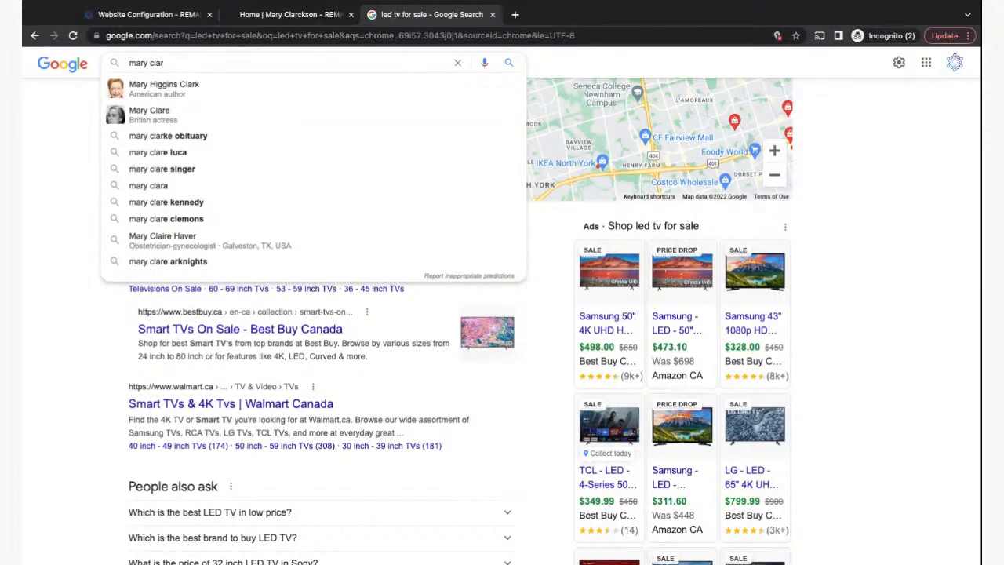
{"action": "type", "text": "ckson"}
{"action": "key", "text": "Return"}
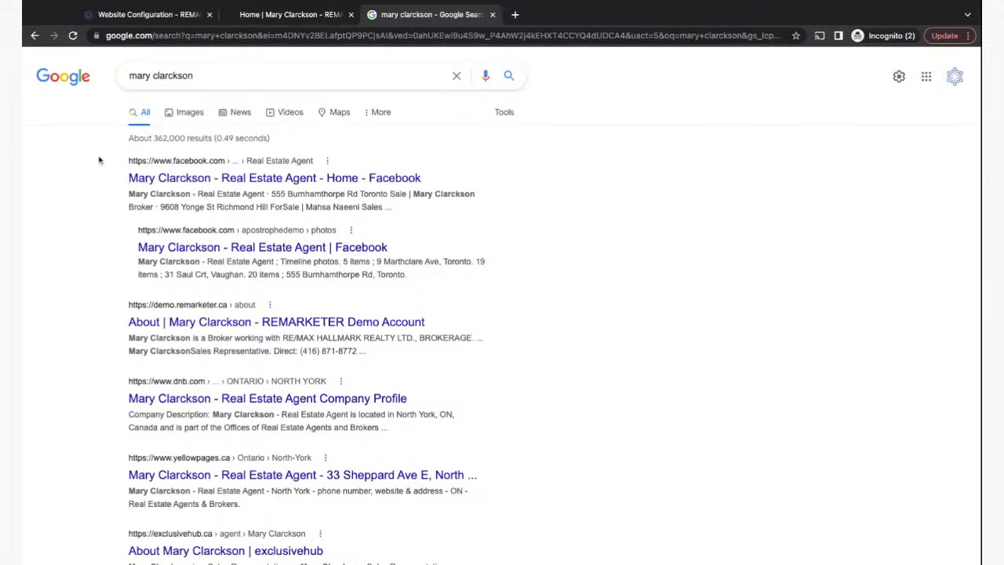
{"action": "scroll", "coordinate": [94, 343], "scroll_direction": "down", "scroll_amount": 1}
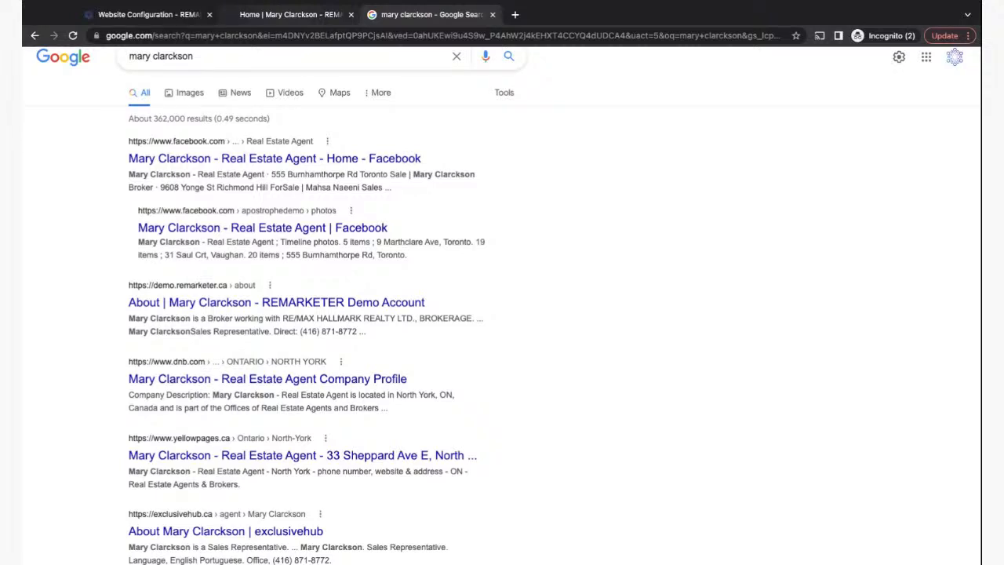
{"action": "left_click", "coordinate": [288, 14]}
- Select the agent name and 'REMARKETER Demo Account' parts of the Website Tag Name, then return to the agent-name results
{"action": "left_click", "coordinate": [152, 17]}
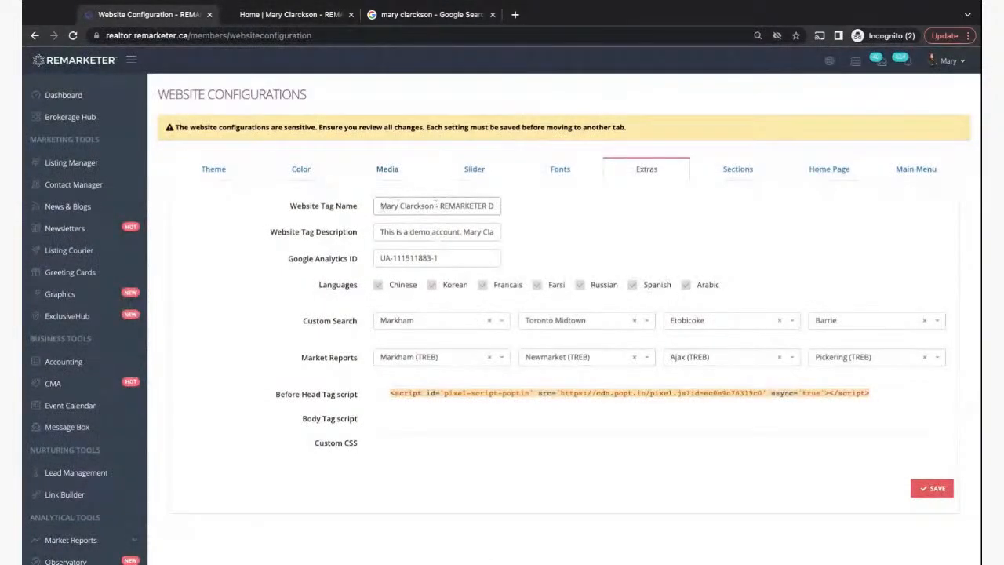
{"action": "left_click_drag", "start_coordinate": [378, 206], "coordinate": [434, 206]}
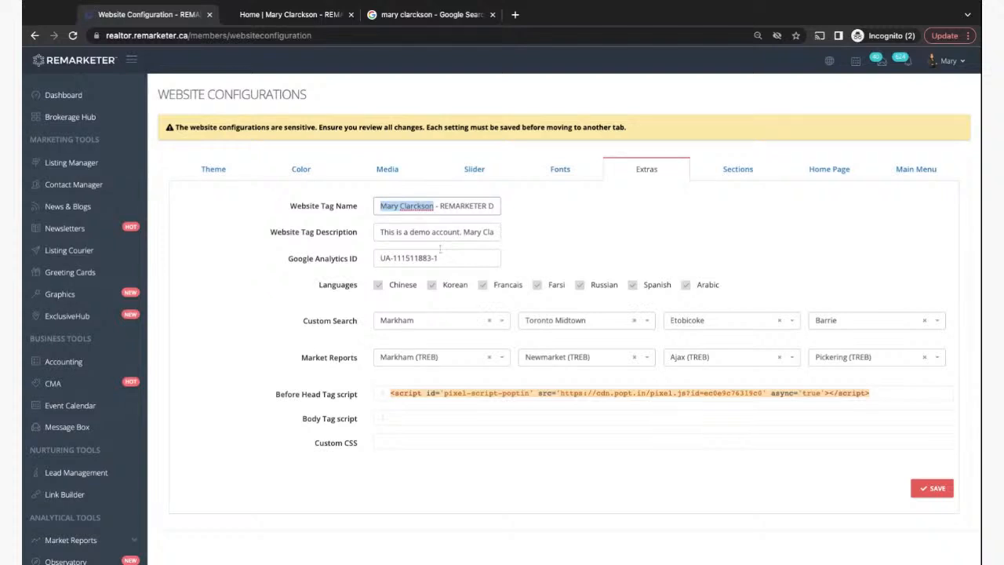
{"action": "left_click_drag", "start_coordinate": [439, 206], "coordinate": [498, 206]}
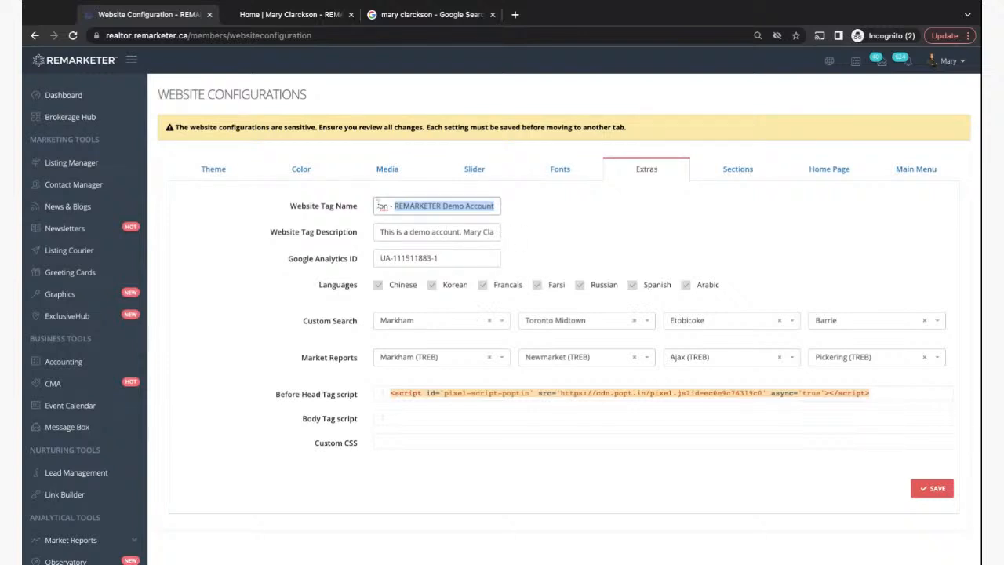
{"action": "left_click", "coordinate": [396, 205]}
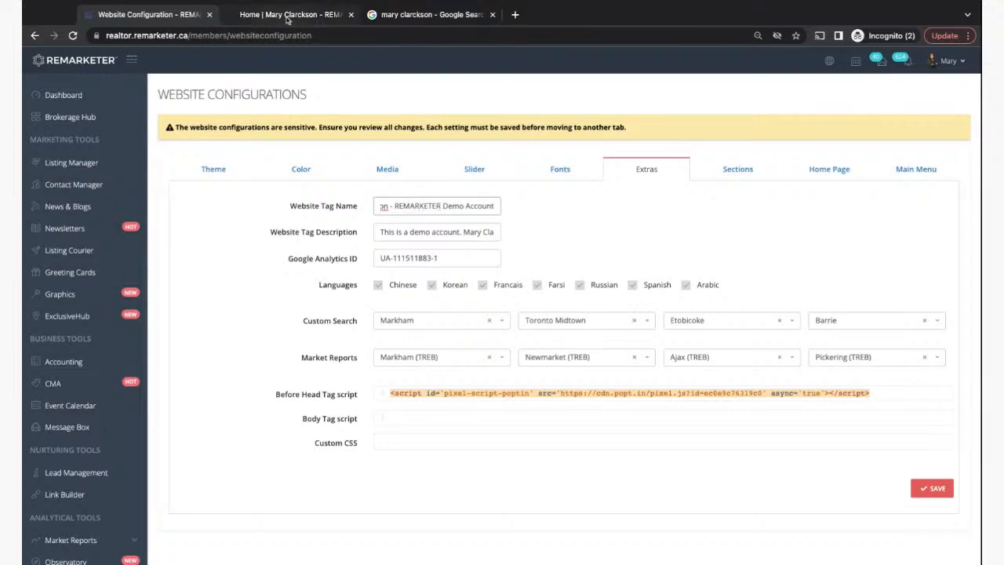
{"action": "left_click", "coordinate": [392, 15]}
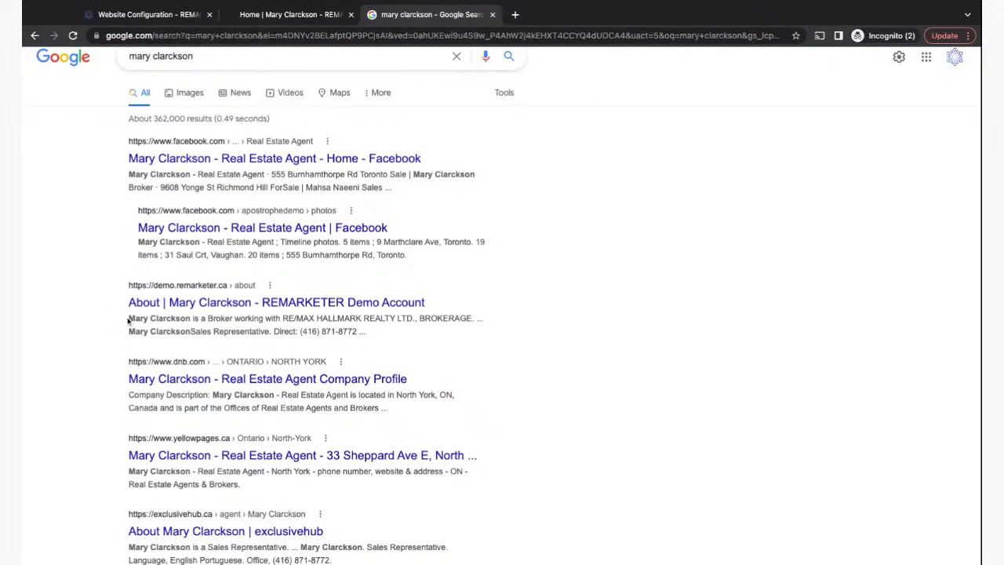
{"action": "left_click_drag", "start_coordinate": [132, 317], "coordinate": [189, 333]}
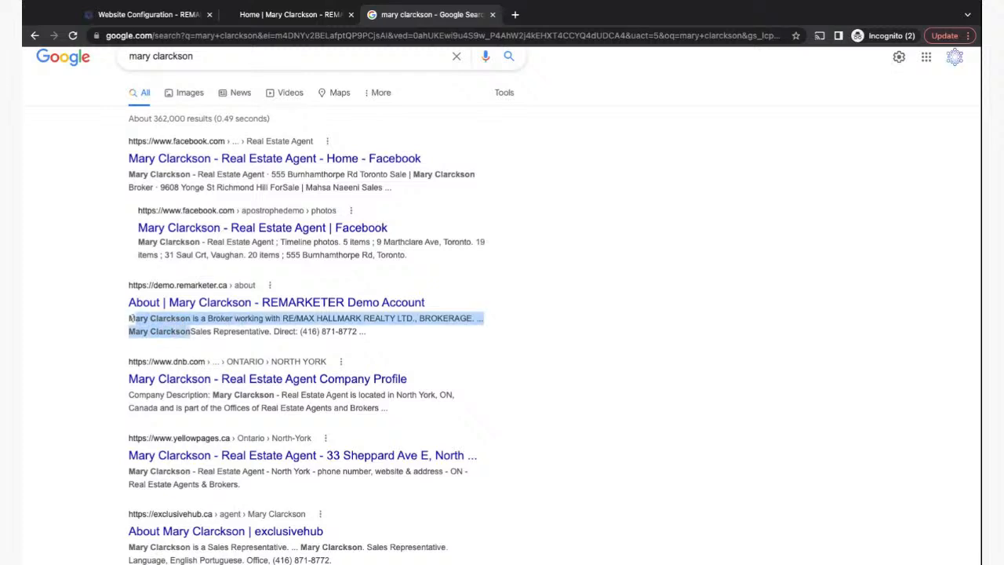
{"action": "left_click", "coordinate": [229, 333]}
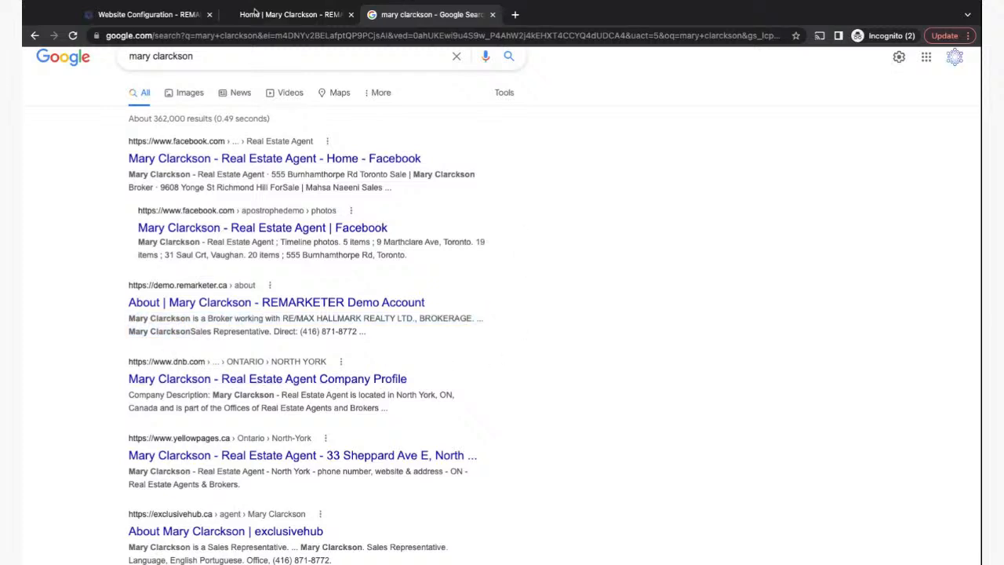
{"action": "left_click", "coordinate": [257, 19]}
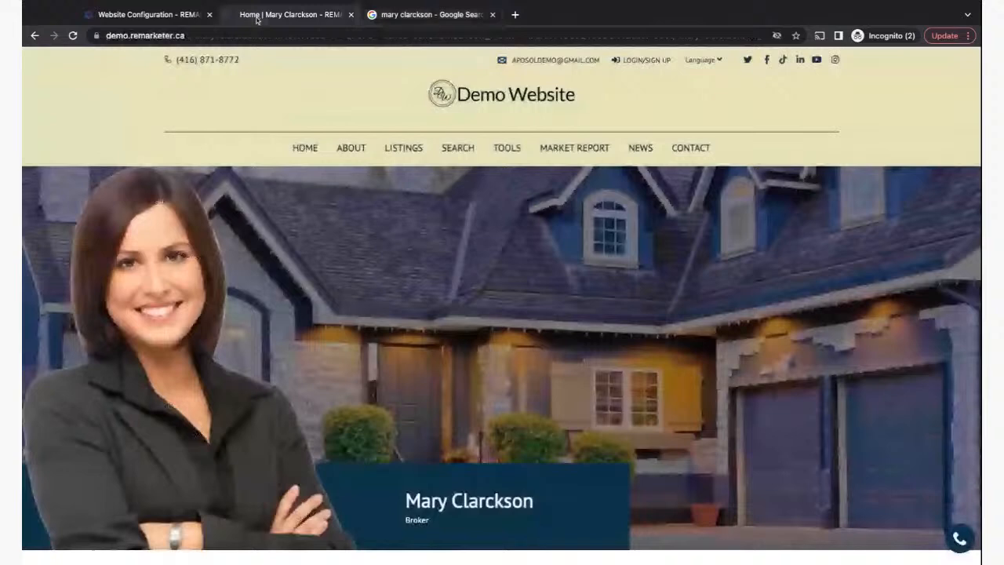
{"action": "left_click", "coordinate": [149, 14]}
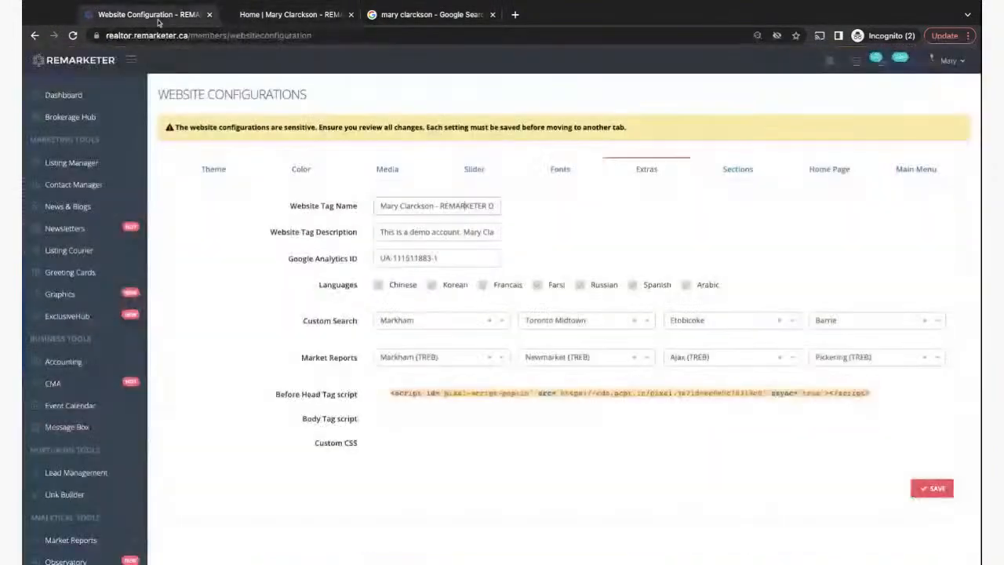
{"action": "left_click", "coordinate": [378, 232]}
{"action": "key", "text": "alt+shift+Right"}
{"action": "key", "text": "alt+shift+Right"}
{"action": "key", "text": "alt+shift+Right"}
{"action": "key", "text": "alt+shift+Right"}
{"action": "key", "text": "alt+shift+Right"}
{"action": "key", "text": "alt+shift+Right"}
{"action": "key", "text": "alt+shift+Right"}
{"action": "key", "text": "alt+shift+Right"}
{"action": "key", "text": "alt+shift+Right"}
{"action": "key", "text": "alt+shift+Right"}
{"action": "key", "text": "alt+shift+Right"}
{"action": "key", "text": "alt+shift+Right"}
{"action": "key", "text": "alt+shift+Right"}
{"action": "key", "text": "alt+shift+Right"}
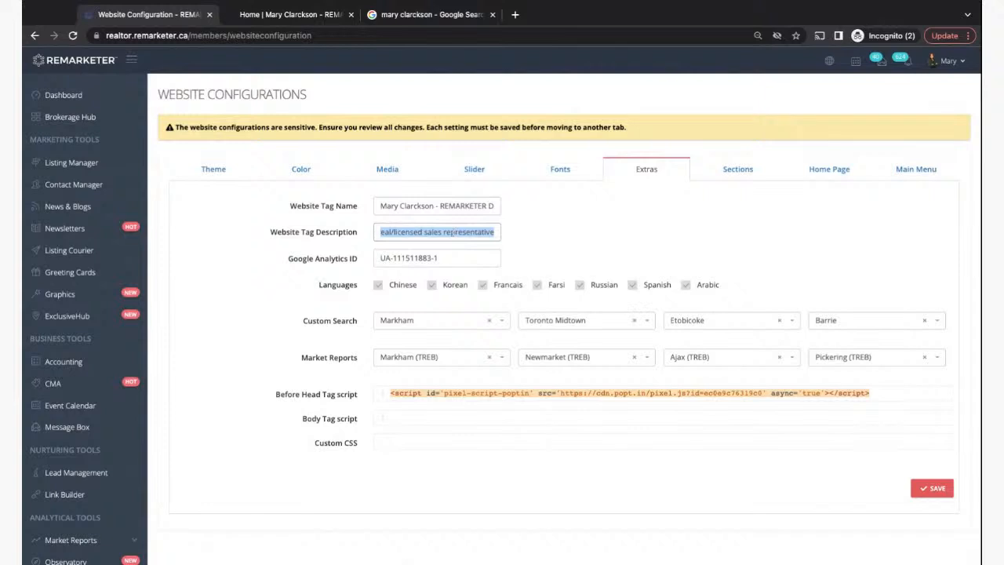
{"action": "left_click", "coordinate": [453, 232]}
{"action": "key", "text": "alt+shift+Left"}
{"action": "key", "text": "alt+shift+Left"}
{"action": "key", "text": "alt+shift+Left"}
{"action": "key", "text": "alt+shift+Left"}
{"action": "key", "text": "alt+shift+Left"}
{"action": "key", "text": "alt+shift+Left"}
{"action": "key", "text": "alt+shift+Left"}
{"action": "key", "text": "alt+shift+Left"}
{"action": "key", "text": "alt+shift+Left"}
{"action": "key", "text": "alt+shift+Left"}
{"action": "left_click", "coordinate": [297, 18]}
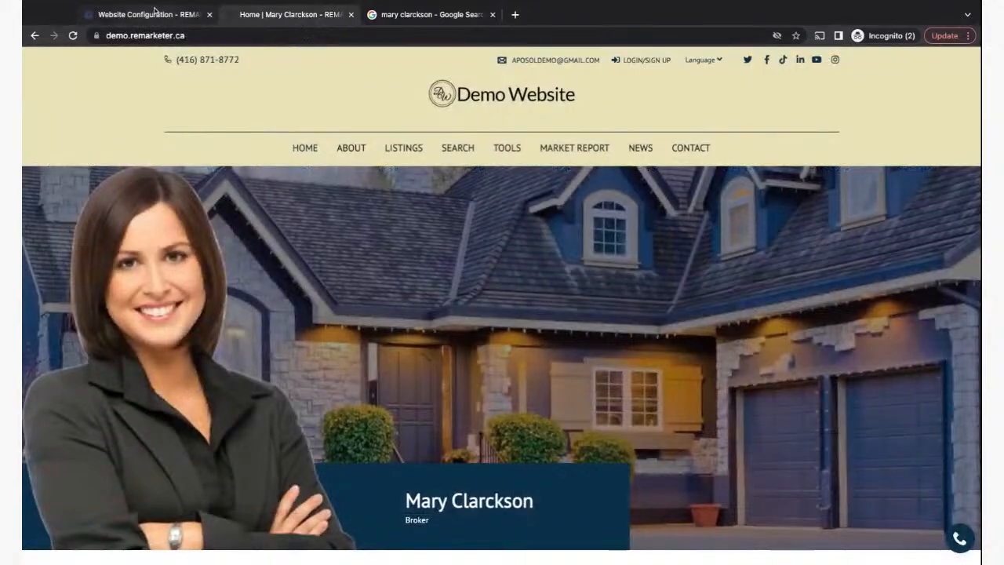
{"action": "left_click", "coordinate": [407, 19]}
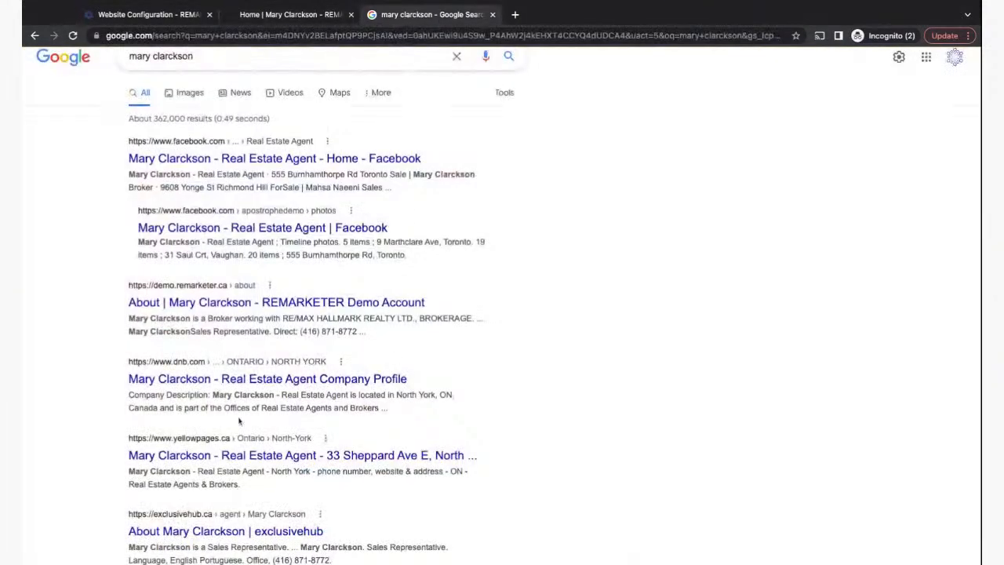
{"action": "scroll", "coordinate": [525, 440], "scroll_direction": "down", "scroll_amount": 4}
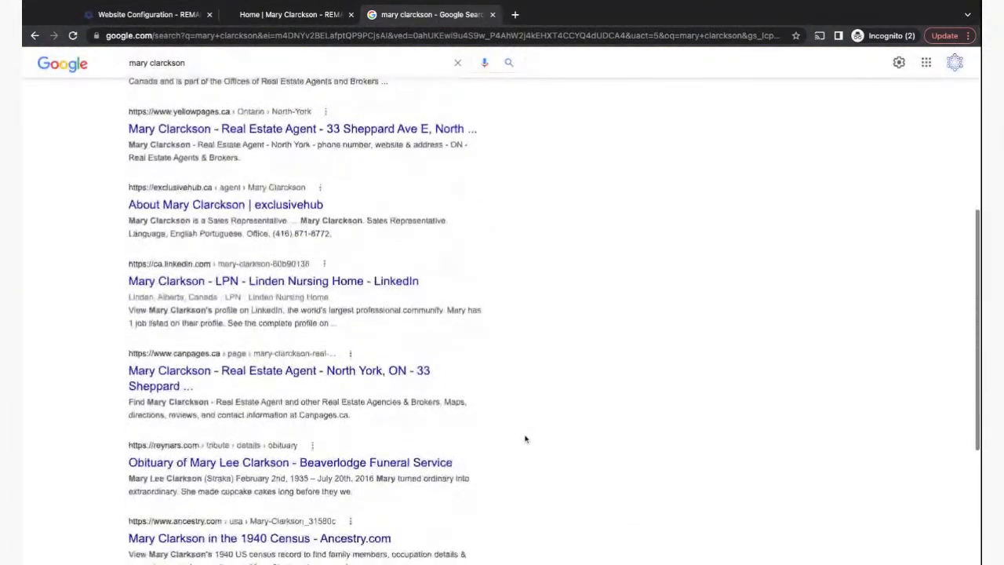
{"action": "scroll", "coordinate": [525, 439], "scroll_direction": "down", "scroll_amount": 3}
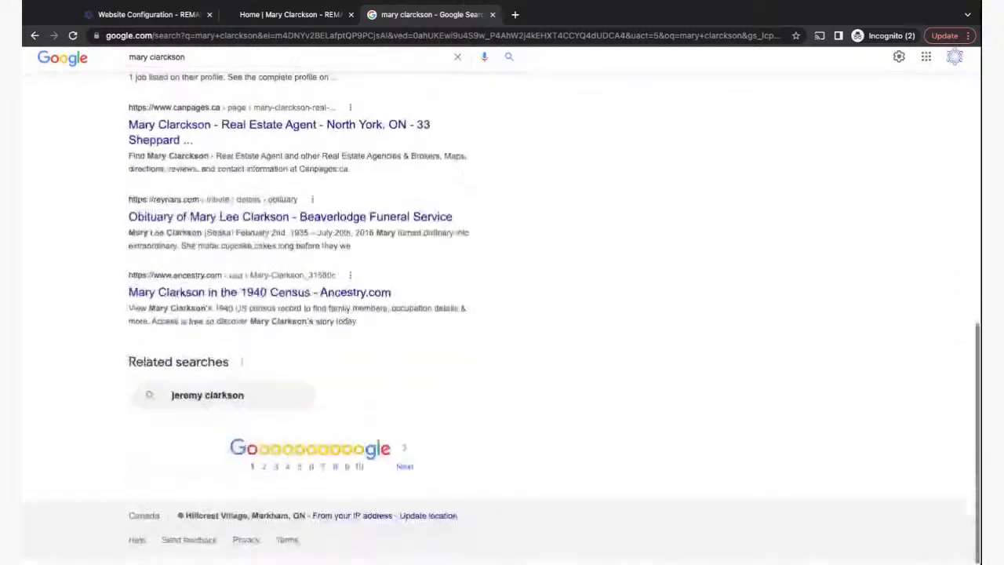
{"action": "scroll", "coordinate": [502, 314], "scroll_direction": "up", "scroll_amount": 7}
{"action": "double_click", "coordinate": [210, 75]}
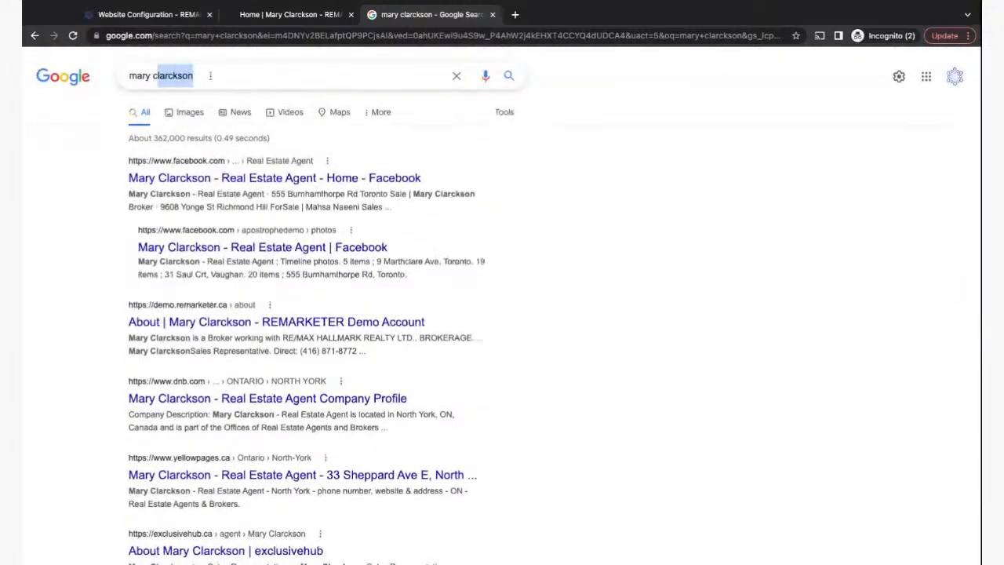
- Search the agent's name plus 'home' and dismiss the Business Profile pop-up to review results
{"action": "left_click_drag", "start_coordinate": [210, 75], "coordinate": [126, 75]}
{"action": "left_click", "coordinate": [126, 75]}
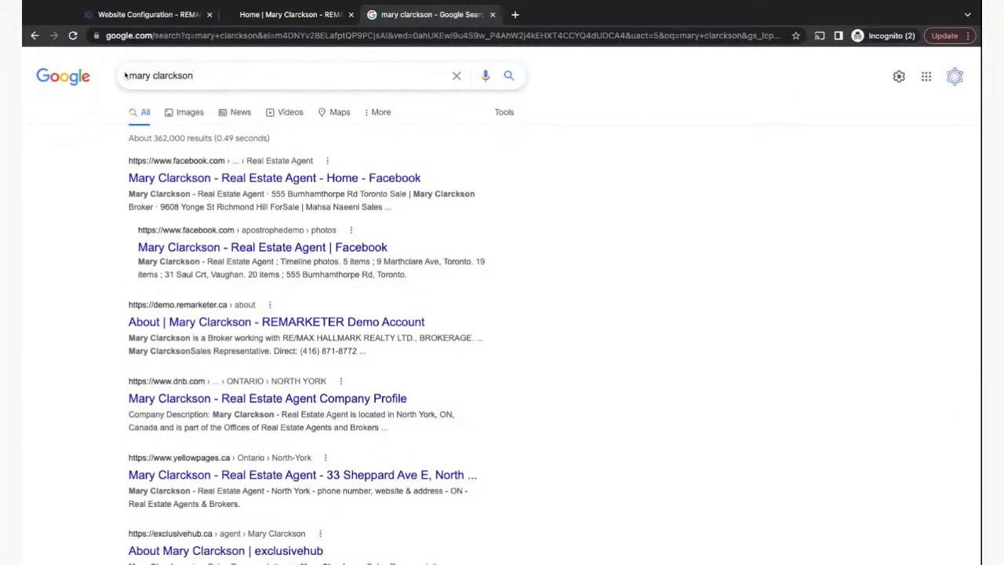
{"action": "type", "text": "home"}
{"action": "key", "text": "Return"}
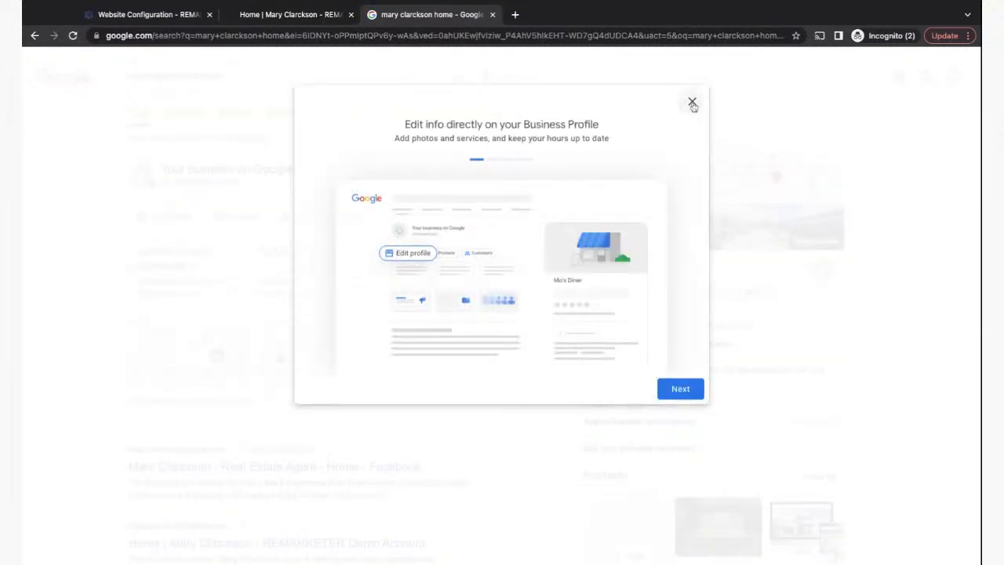
{"action": "left_click", "coordinate": [692, 102]}
{"action": "scroll", "coordinate": [83, 367], "scroll_direction": "down", "scroll_amount": 4}
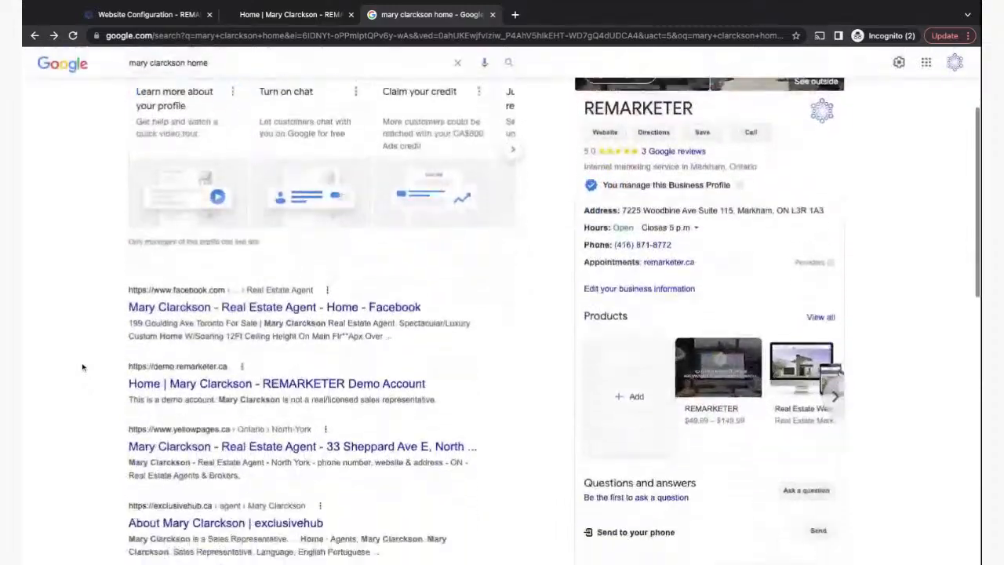
{"action": "scroll", "coordinate": [83, 366], "scroll_direction": "down", "scroll_amount": 2}
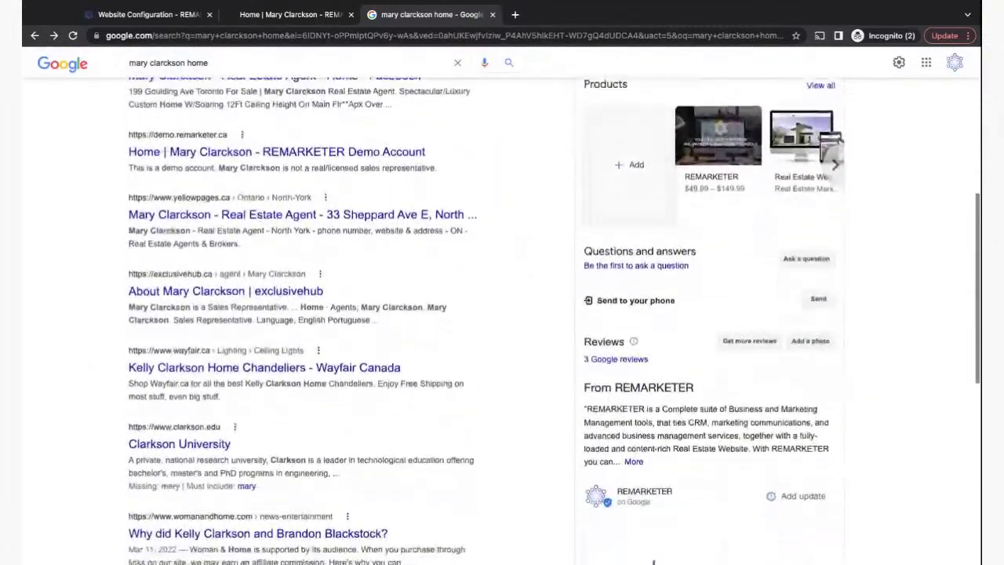
{"action": "scroll", "coordinate": [502, 322], "scroll_direction": "down", "scroll_amount": 4}
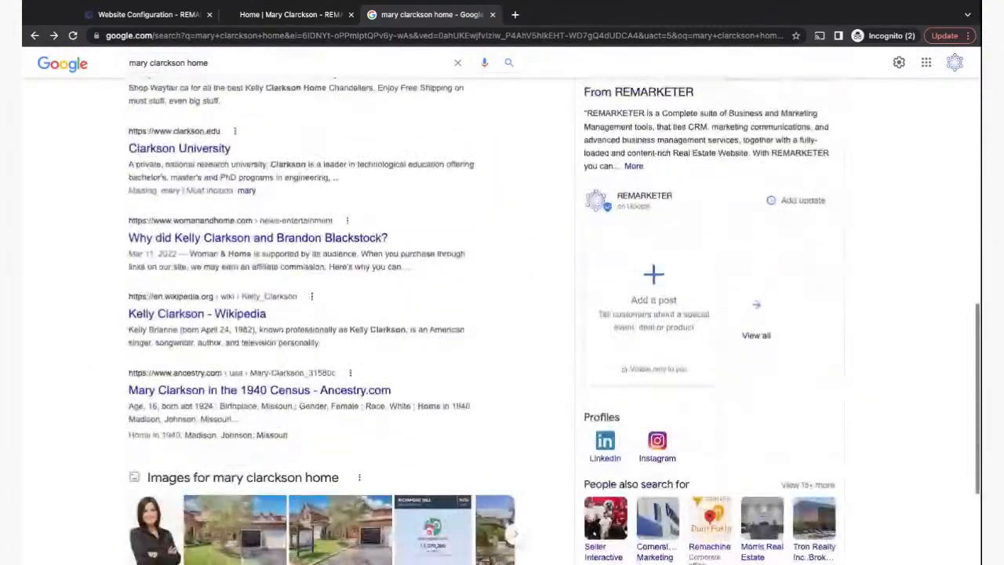
{"action": "scroll", "coordinate": [501, 322], "scroll_direction": "down", "scroll_amount": 1}
{"action": "scroll", "coordinate": [502, 321], "scroll_direction": "up", "scroll_amount": 11}
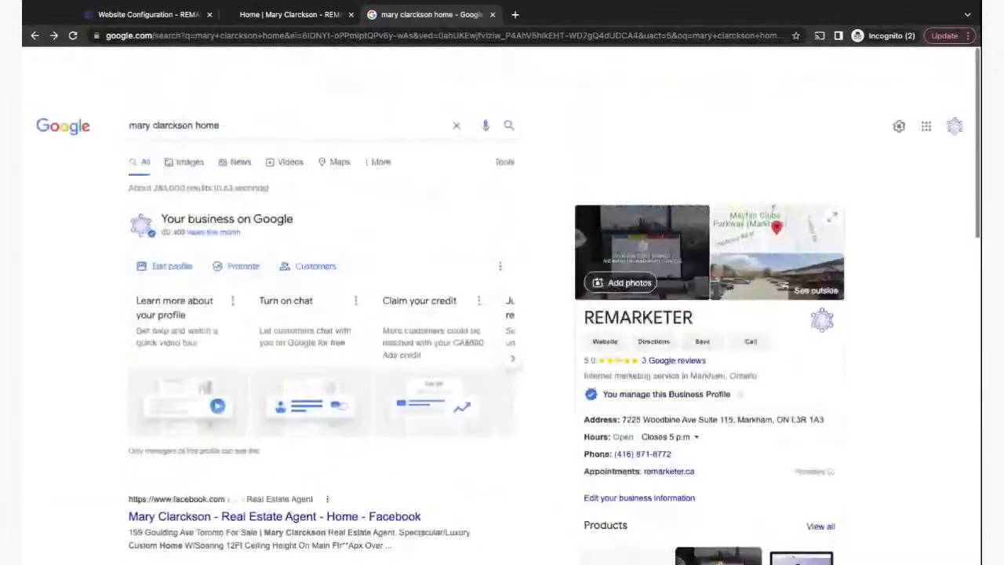
- Swap 'home' for 'demo.remarketer.ca' in the search, then return to the website configuration
{"action": "double_click", "coordinate": [216, 76]}
{"action": "key", "text": "BackSpace"}
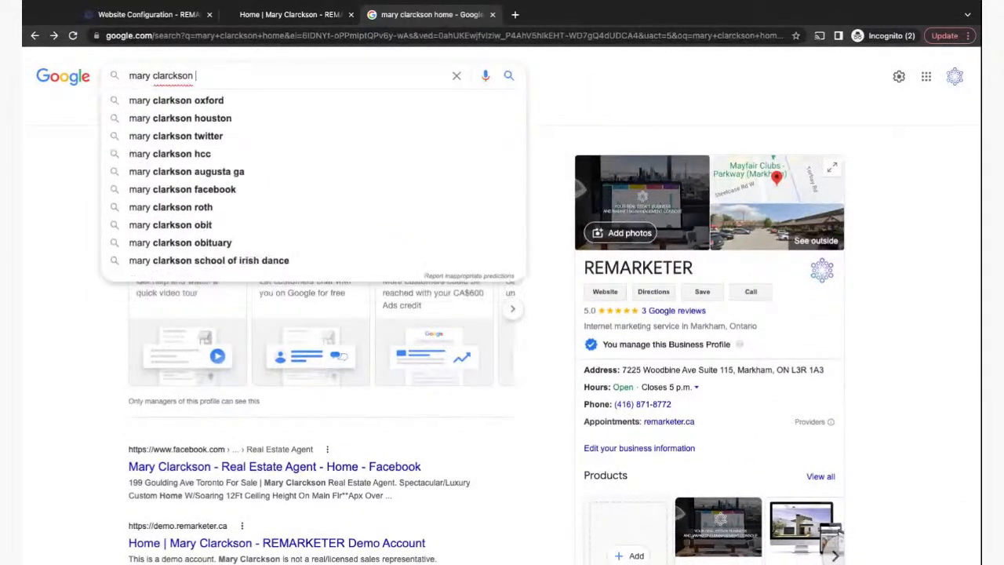
{"action": "type", "text": "demo"}
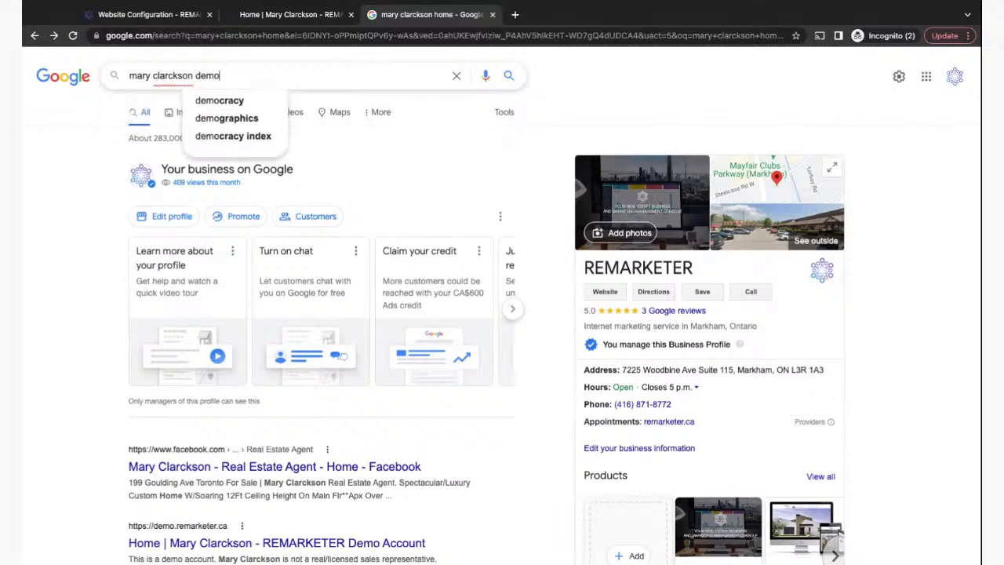
{"action": "type", "text": ".remarketer.ca"}
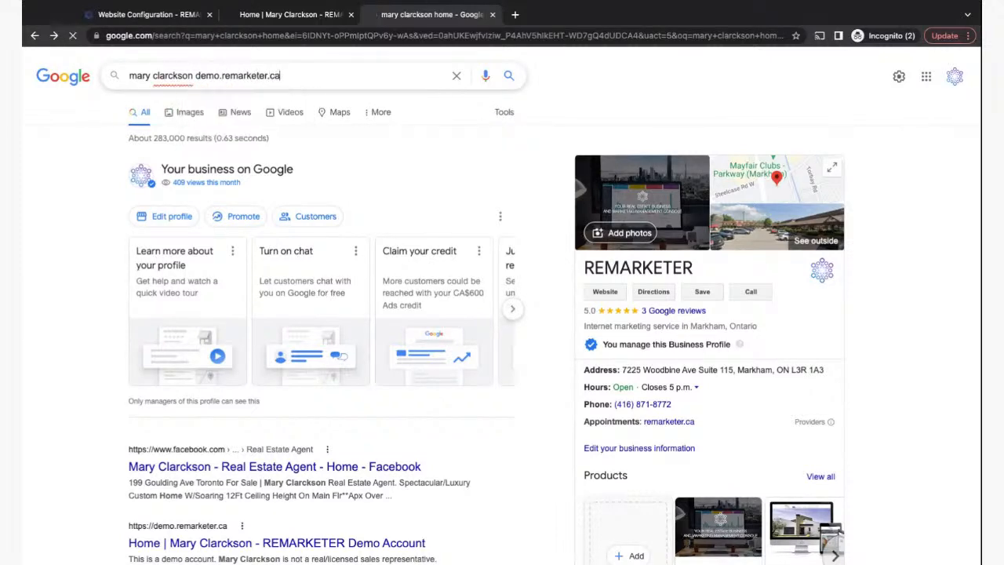
{"action": "key", "text": "Return"}
{"action": "scroll", "coordinate": [112, 408], "scroll_direction": "down", "scroll_amount": 2}
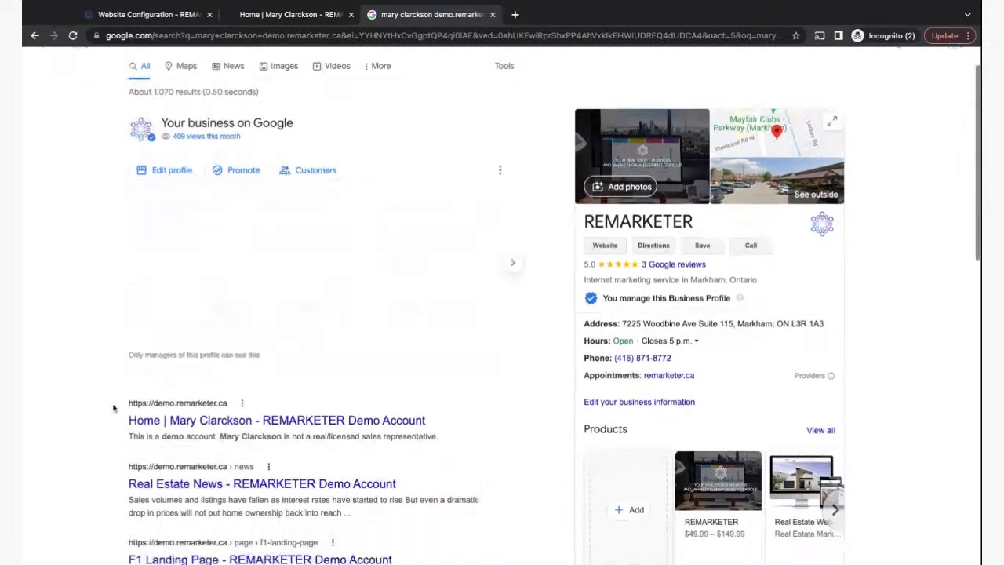
{"action": "scroll", "coordinate": [112, 408], "scroll_direction": "down", "scroll_amount": 2}
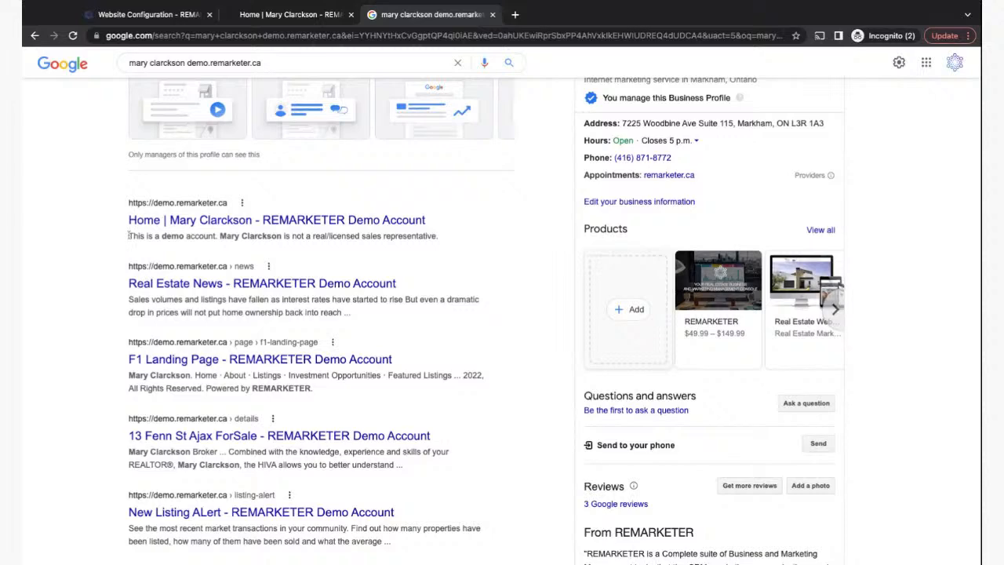
{"action": "left_click_drag", "start_coordinate": [129, 235], "coordinate": [439, 236]}
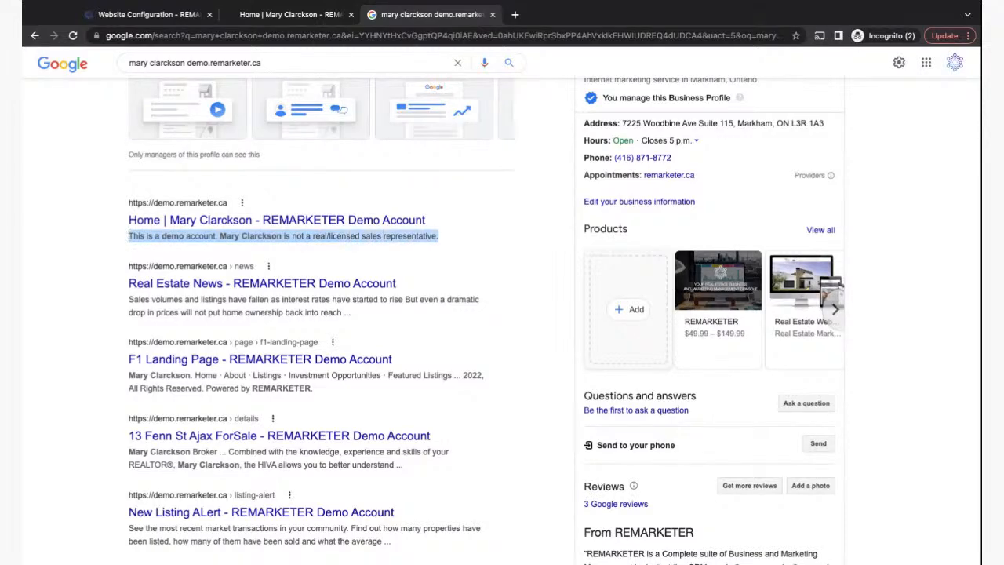
{"action": "left_click", "coordinate": [305, 15]}
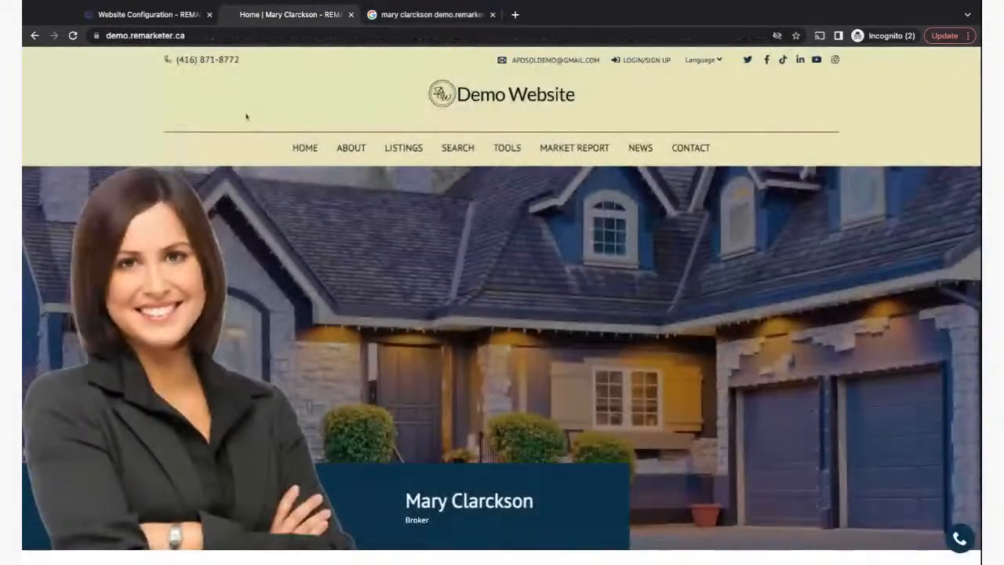
{"action": "left_click", "coordinate": [133, 17]}
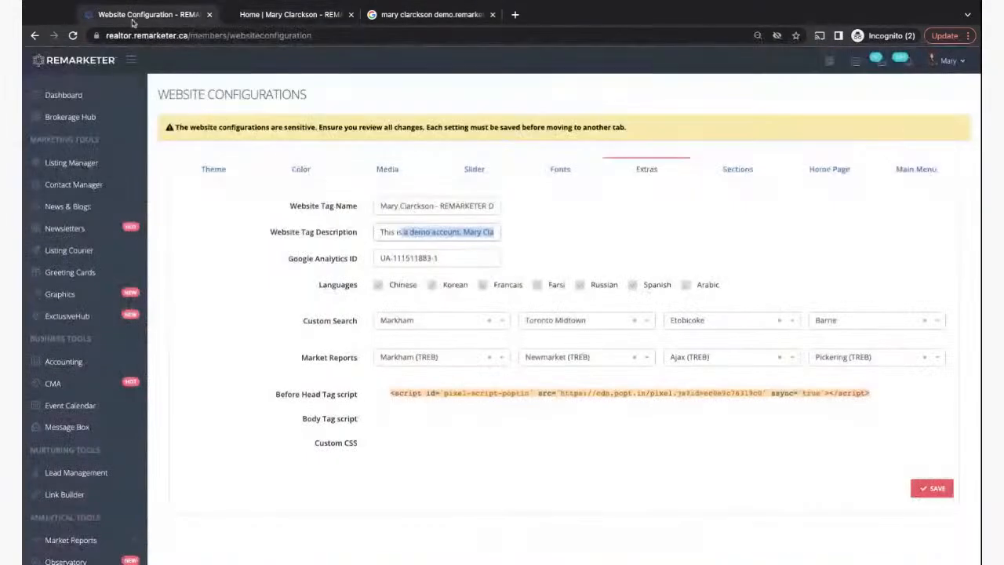
- Select the Website Tag Description text, then bring back Google's demo-domain results
{"action": "left_click", "coordinate": [376, 231]}
{"action": "left_click_drag", "start_coordinate": [377, 231], "coordinate": [494, 234]}
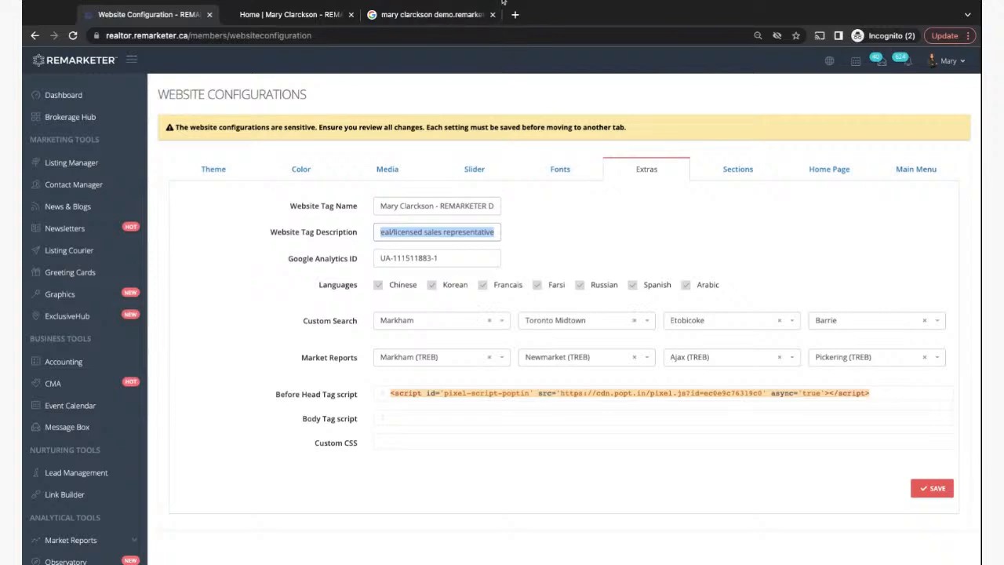
{"action": "left_click", "coordinate": [284, 21]}
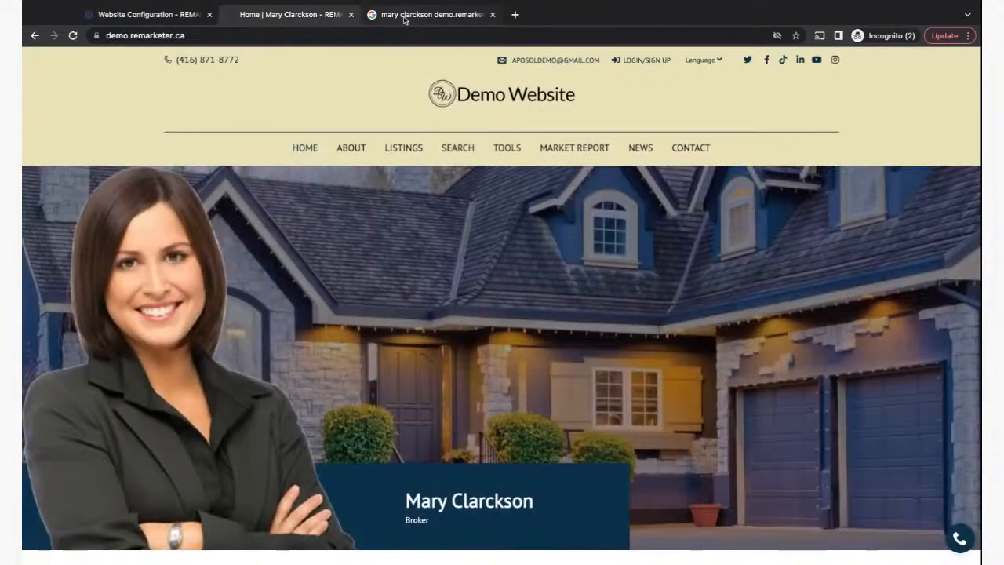
{"action": "left_click", "coordinate": [405, 18]}
{"action": "left_click", "coordinate": [171, 261]}
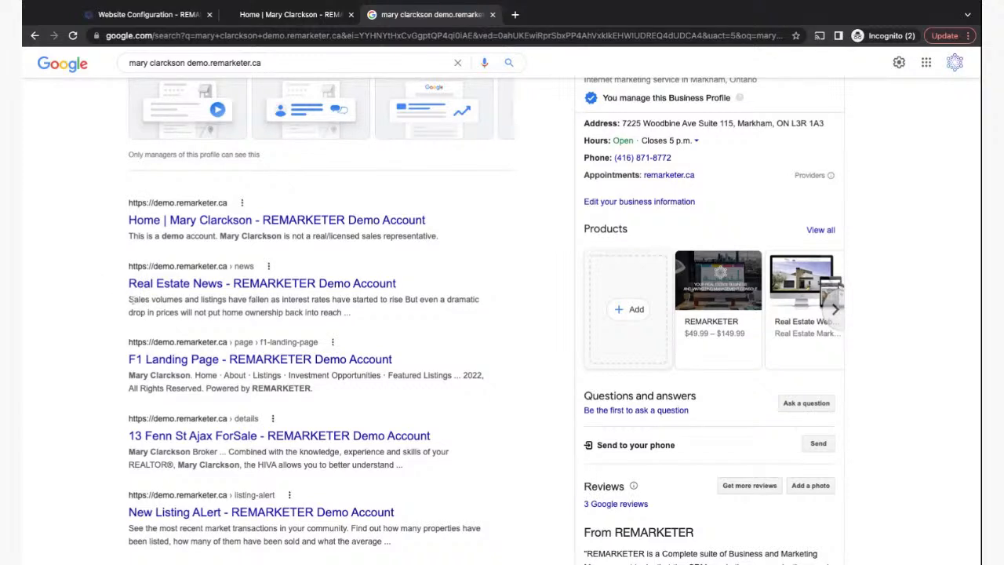
- Open the demo account's Home result from Google, then return to the Website Tag Description field
{"action": "left_click_drag", "start_coordinate": [132, 299], "coordinate": [221, 313]}
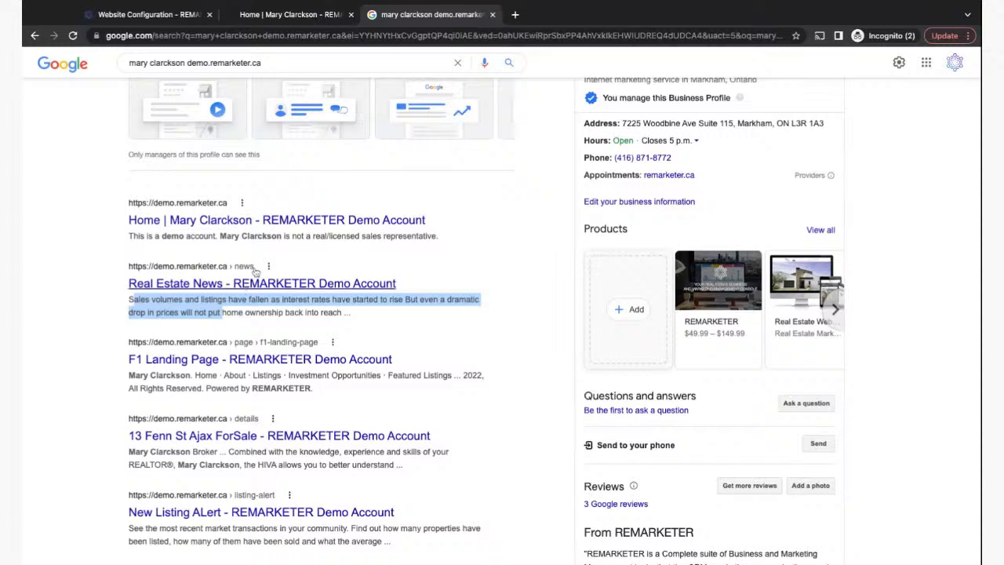
{"action": "left_click", "coordinate": [250, 223]}
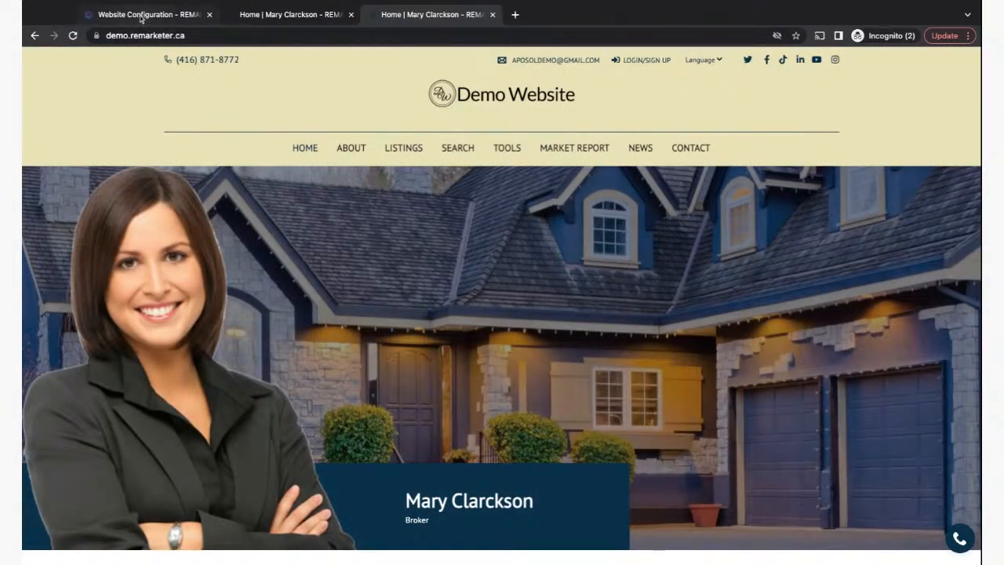
{"action": "left_click", "coordinate": [143, 16]}
{"action": "left_click", "coordinate": [440, 237]}
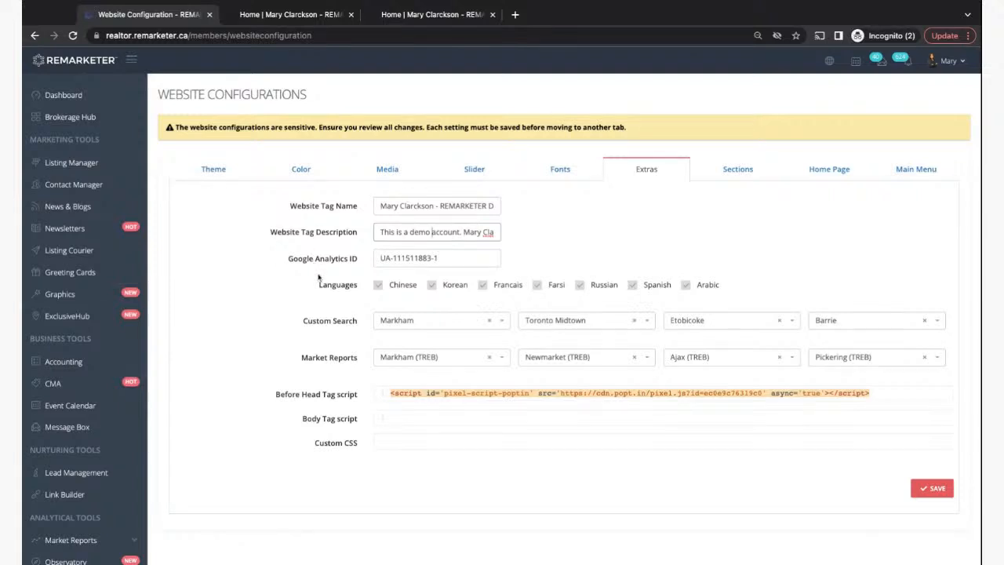
- From the Dashboard, expand Website Design in the sidebar and open Website Config
{"action": "left_click", "coordinate": [57, 98]}
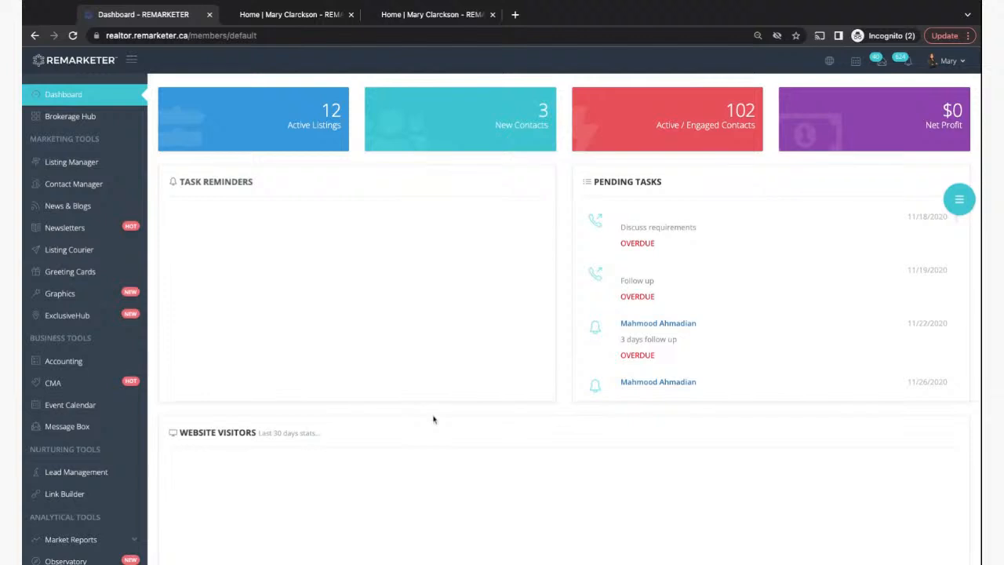
{"action": "scroll", "coordinate": [432, 417], "scroll_direction": "down", "scroll_amount": 3}
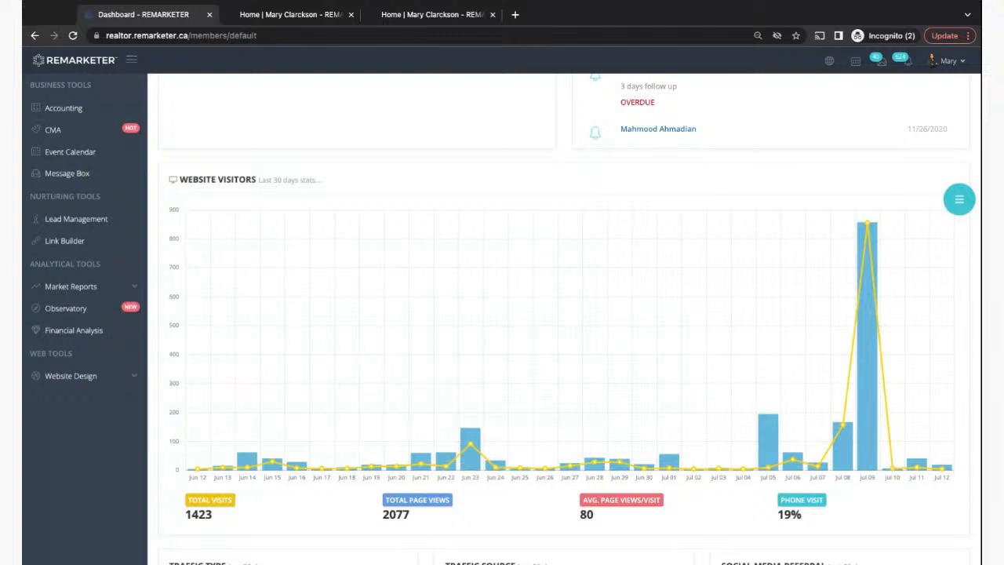
{"action": "scroll", "coordinate": [145, 240], "scroll_direction": "up", "scroll_amount": 4}
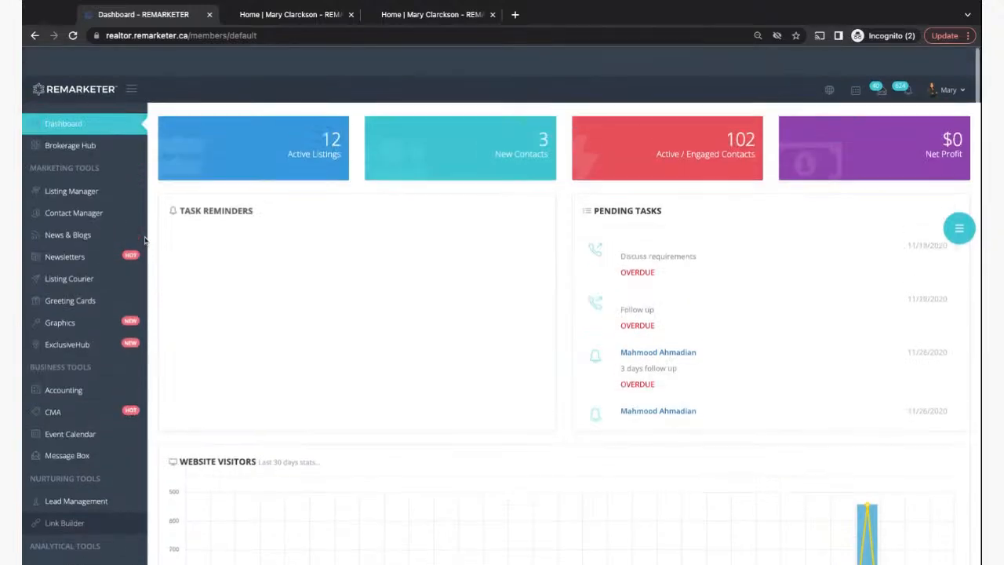
{"action": "scroll", "coordinate": [144, 240], "scroll_direction": "down", "scroll_amount": 4}
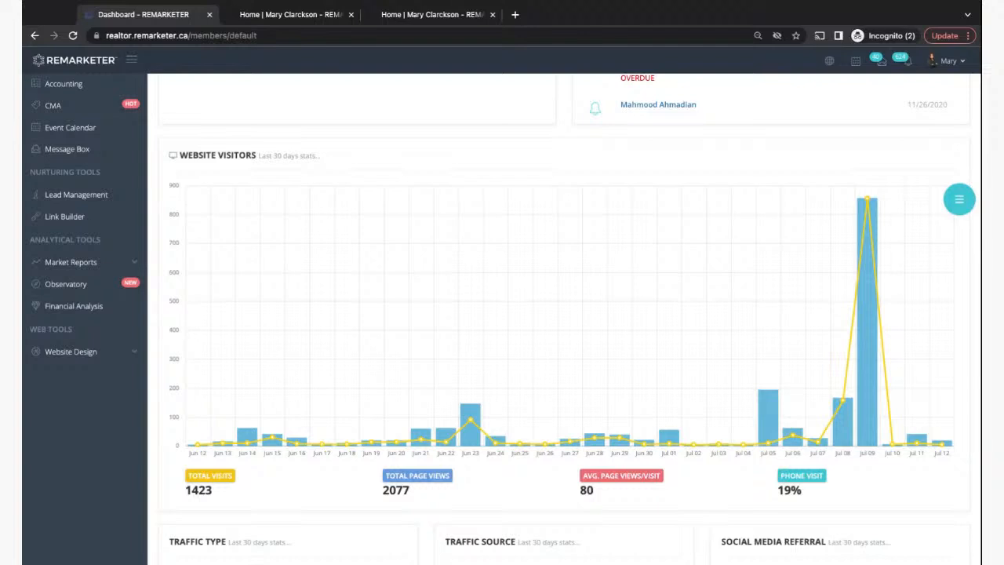
{"action": "left_click", "coordinate": [69, 351]}
{"action": "scroll", "coordinate": [66, 353], "scroll_direction": "down", "scroll_amount": 2}
{"action": "scroll", "coordinate": [65, 353], "scroll_direction": "down", "scroll_amount": 2}
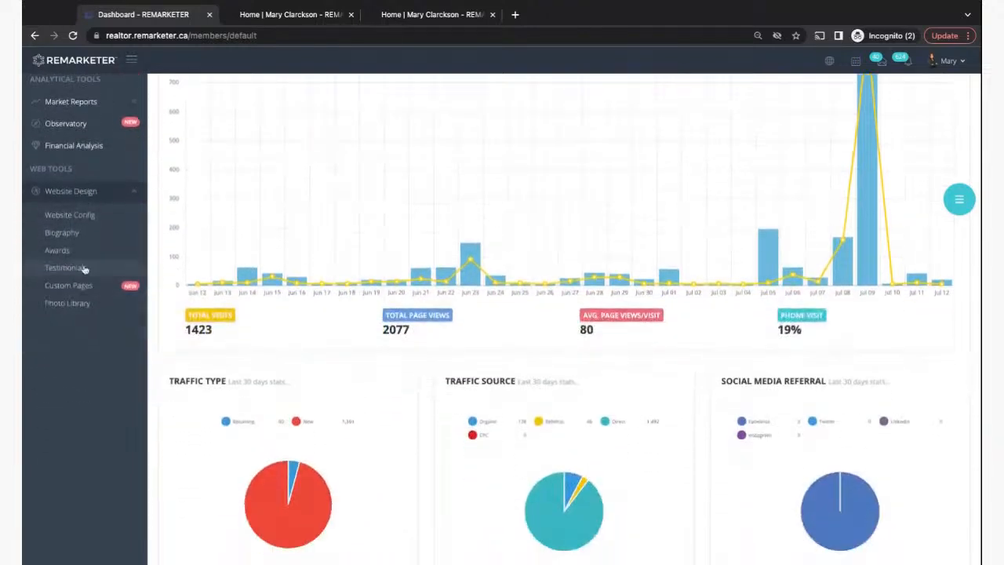
{"action": "left_click", "coordinate": [63, 215]}
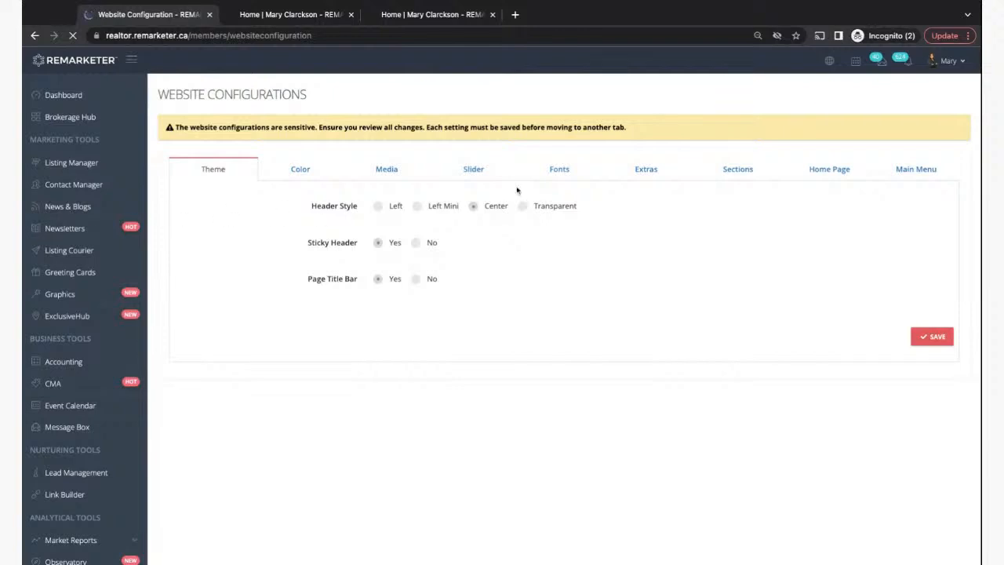
- Look over the Fonts and Extras settings, including the Google Analytics ID, then bring up the demo website
{"action": "left_click", "coordinate": [559, 174]}
{"action": "left_click", "coordinate": [646, 174]}
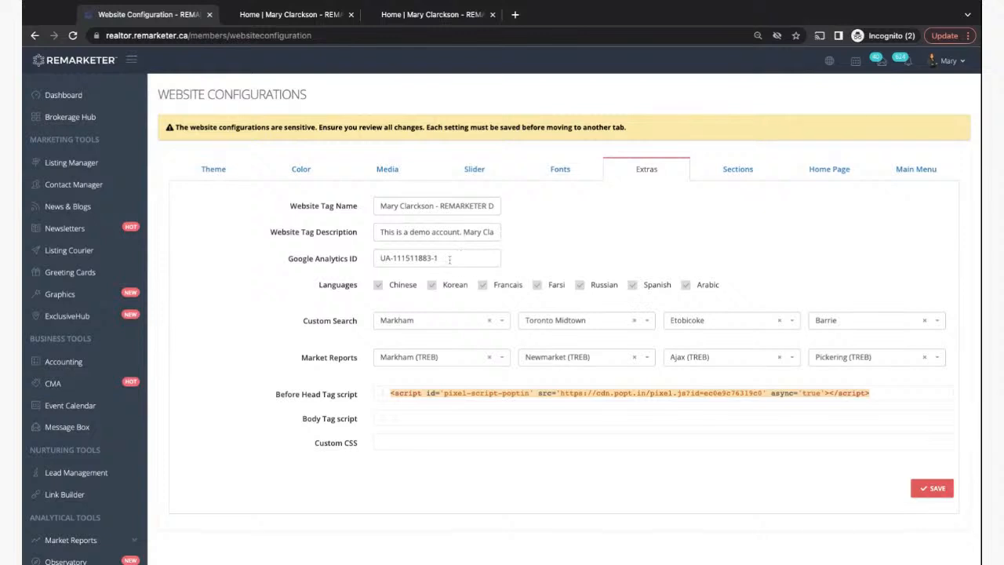
{"action": "triple_click", "coordinate": [453, 257]}
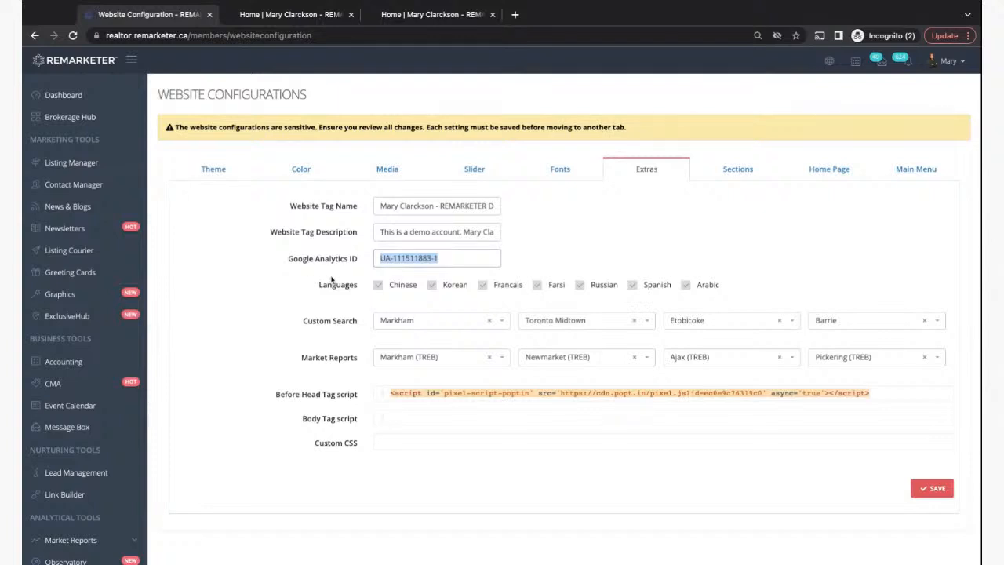
{"action": "left_click", "coordinate": [460, 263]}
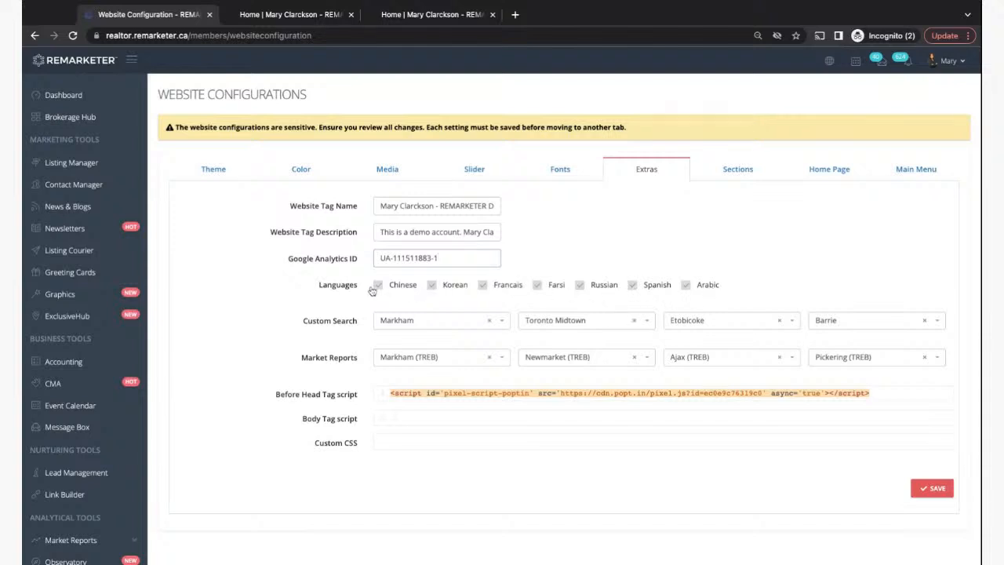
{"action": "left_click", "coordinate": [288, 14]}
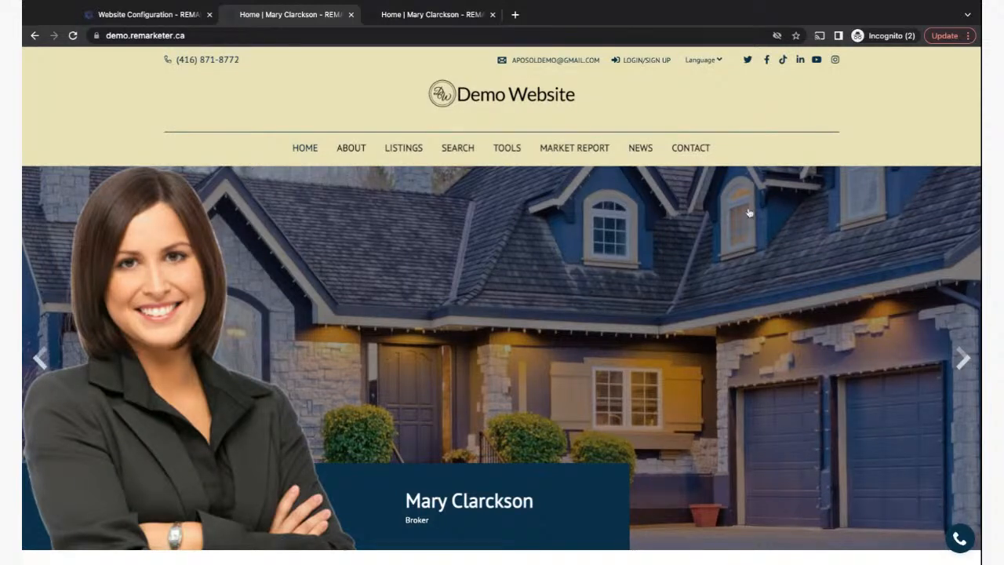
- Switch the demo site to Русский, visit Tools > Home Evaluation, then return to the home page
{"action": "mouse_move", "coordinate": [700, 69]}
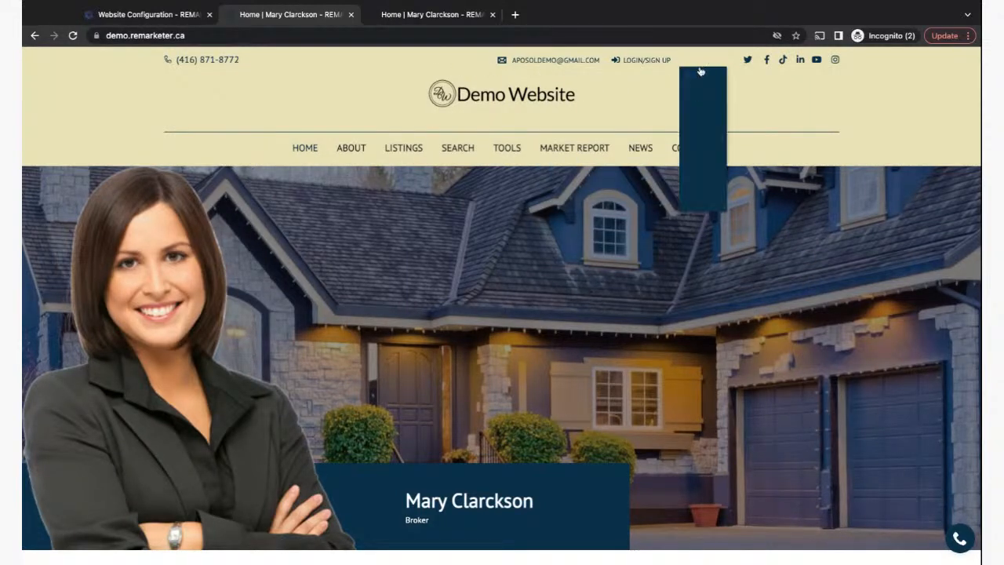
{"action": "left_click", "coordinate": [697, 97]}
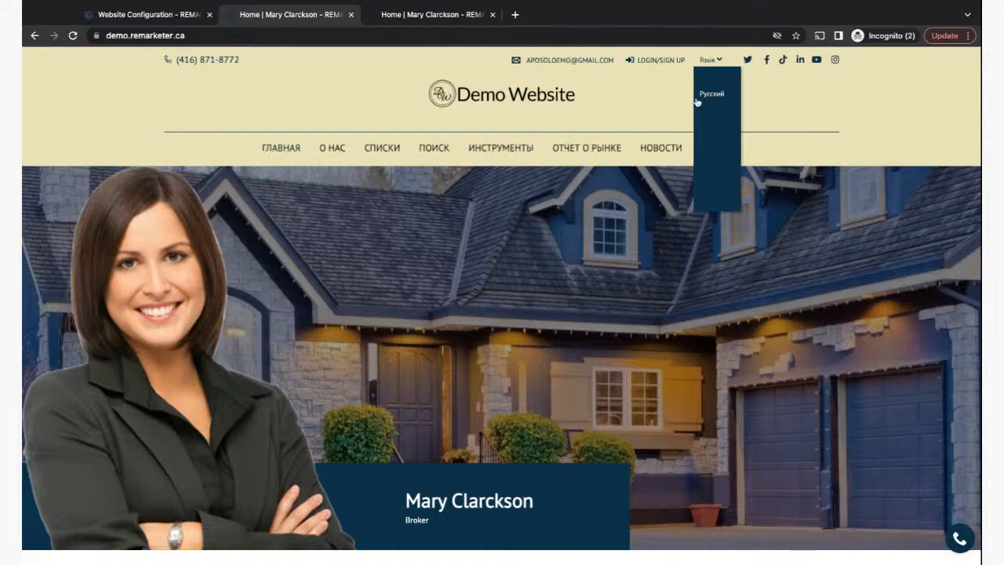
{"action": "mouse_move", "coordinate": [500, 149]}
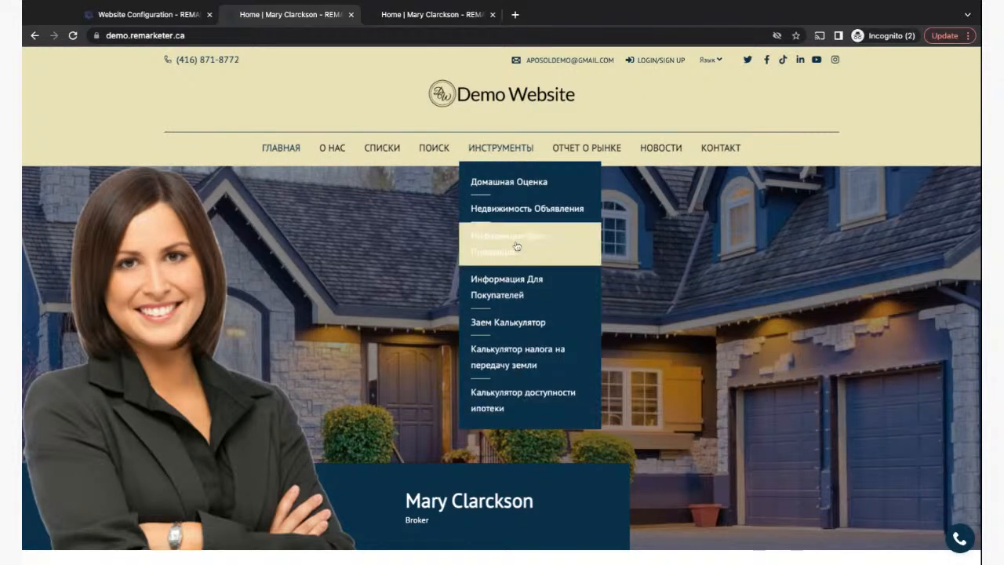
{"action": "left_click", "coordinate": [503, 183]}
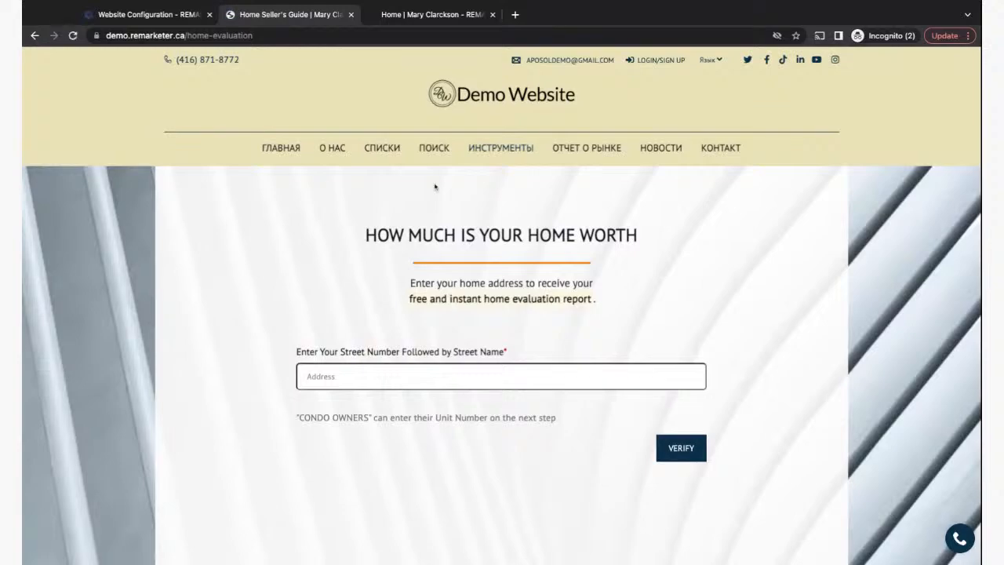
{"action": "left_click", "coordinate": [280, 147]}
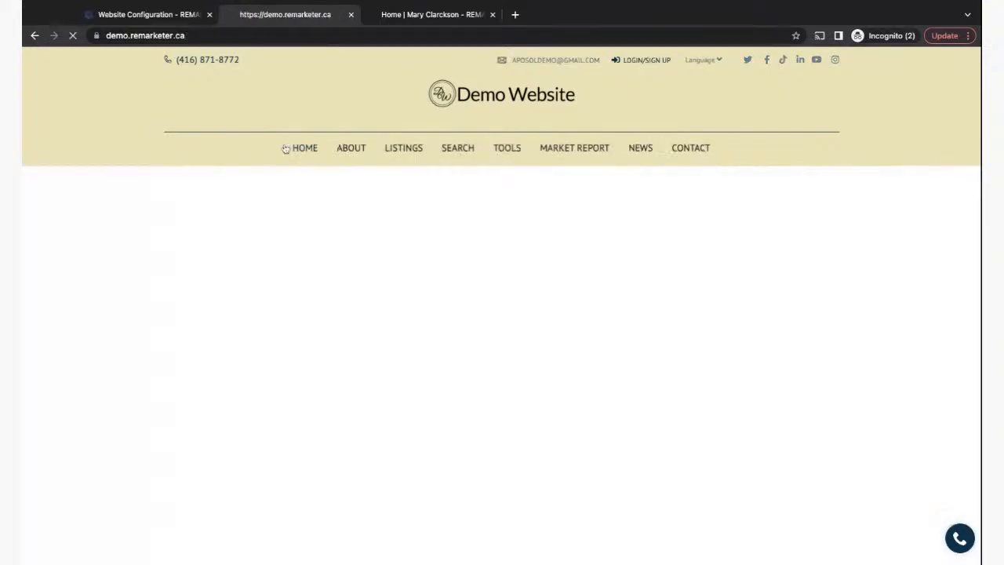
- Scroll the Russian home page, highlighting the featured properties and neighbourhoods headings
{"action": "scroll", "coordinate": [312, 437], "scroll_direction": "down", "scroll_amount": 3}
{"action": "scroll", "coordinate": [311, 436], "scroll_direction": "down", "scroll_amount": 3}
{"action": "scroll", "coordinate": [309, 435], "scroll_direction": "up", "scroll_amount": 2}
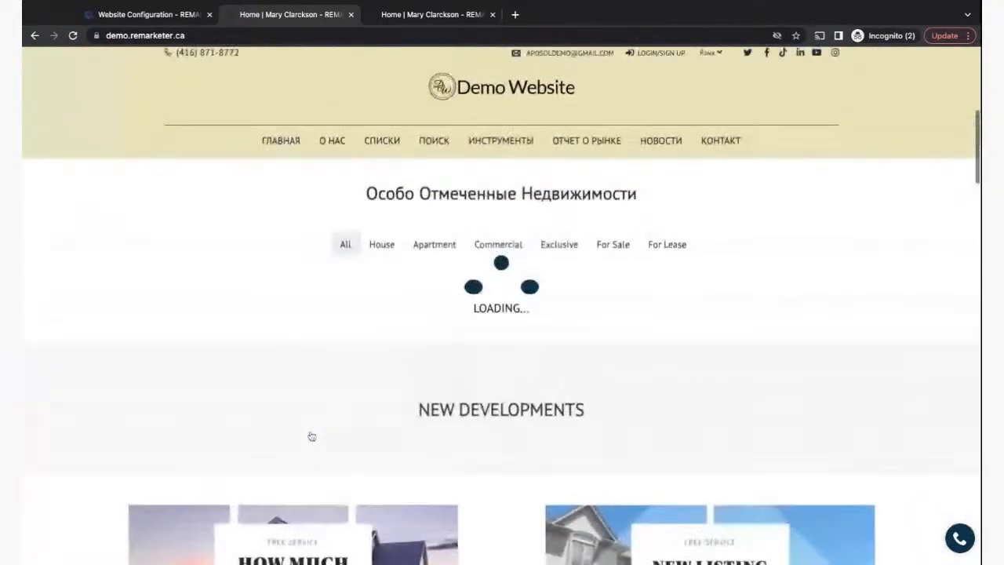
{"action": "left_click_drag", "start_coordinate": [367, 247], "coordinate": [637, 248]}
{"action": "scroll", "coordinate": [633, 244], "scroll_direction": "down", "scroll_amount": 10}
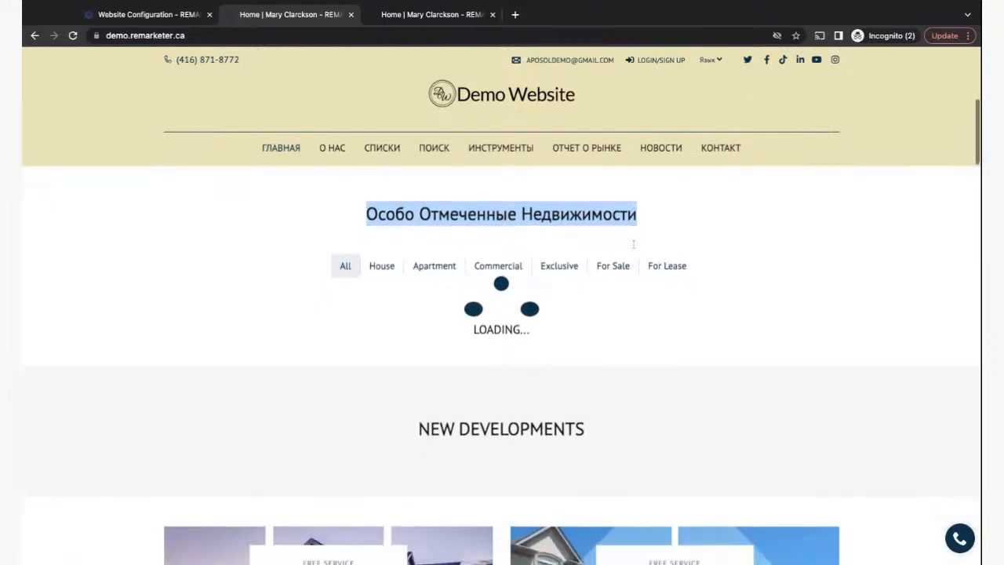
{"action": "scroll", "coordinate": [633, 244], "scroll_direction": "down", "scroll_amount": 10}
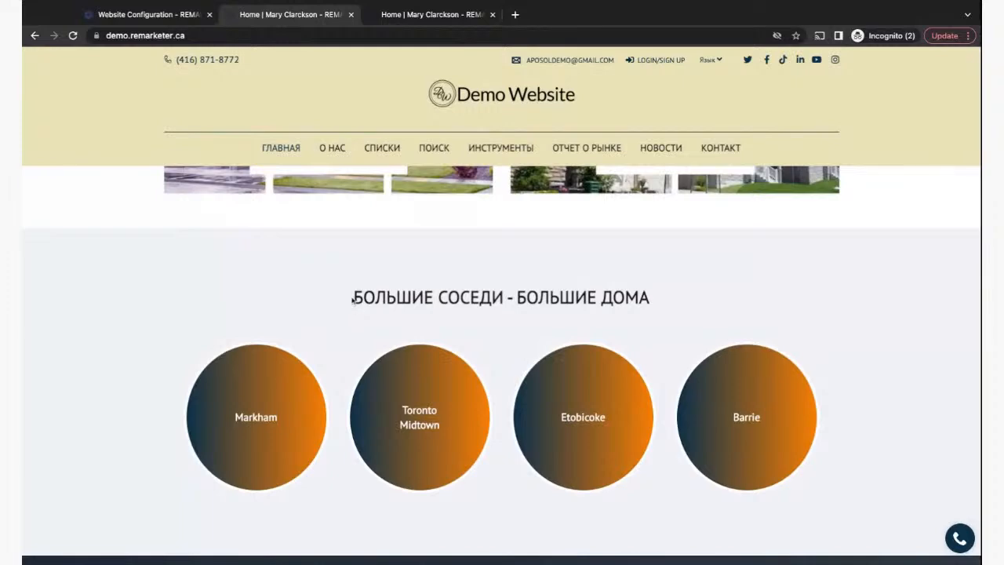
{"action": "double_click", "coordinate": [353, 300]}
{"action": "left_click", "coordinate": [353, 300]}
{"action": "left_click_drag", "start_coordinate": [352, 299], "coordinate": [667, 298]}
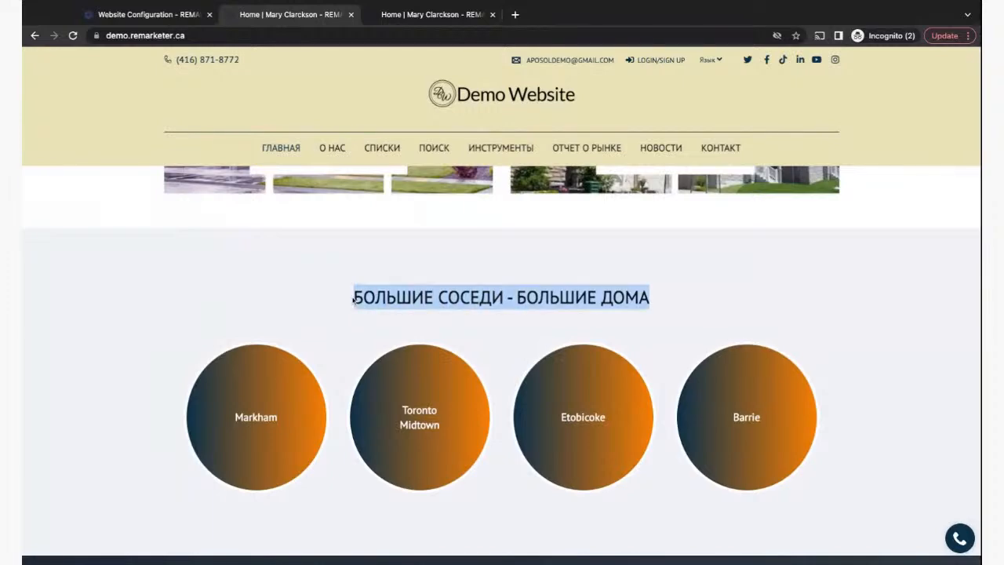
{"action": "left_click", "coordinate": [667, 299]}
{"action": "scroll", "coordinate": [369, 276], "scroll_direction": "up", "scroll_amount": 8}
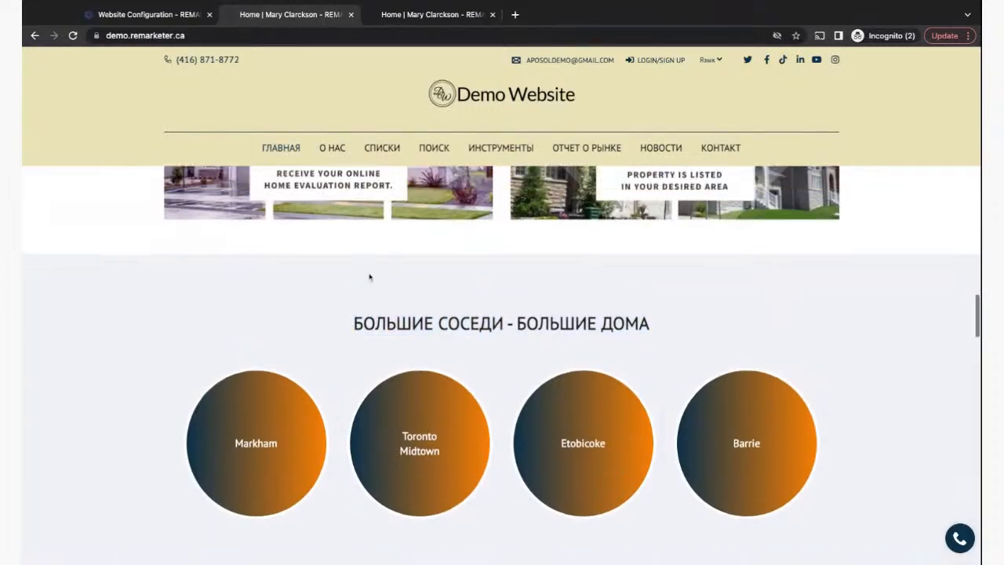
{"action": "scroll", "coordinate": [370, 276], "scroll_direction": "up", "scroll_amount": 7}
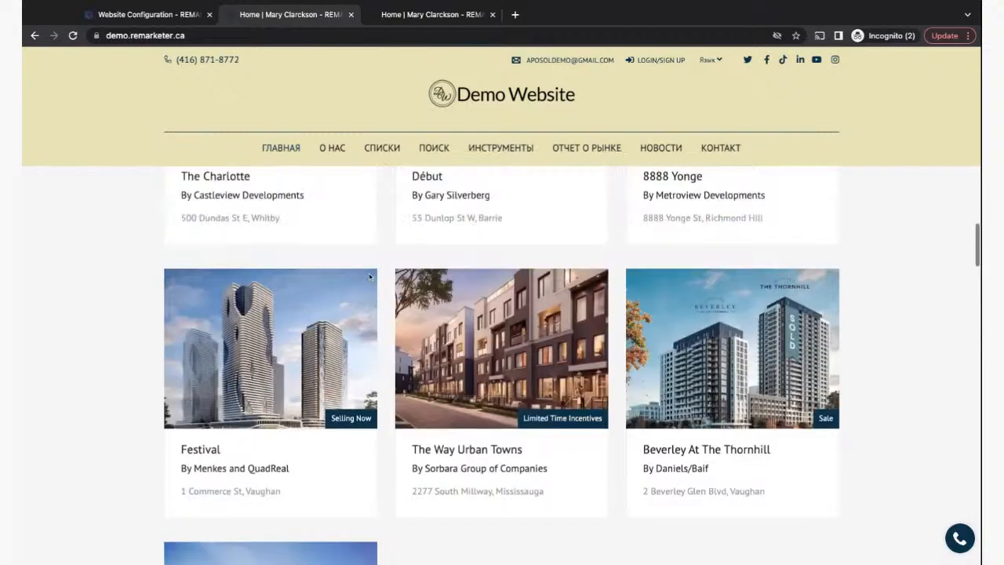
{"action": "scroll", "coordinate": [287, 262], "scroll_direction": "up", "scroll_amount": 6}
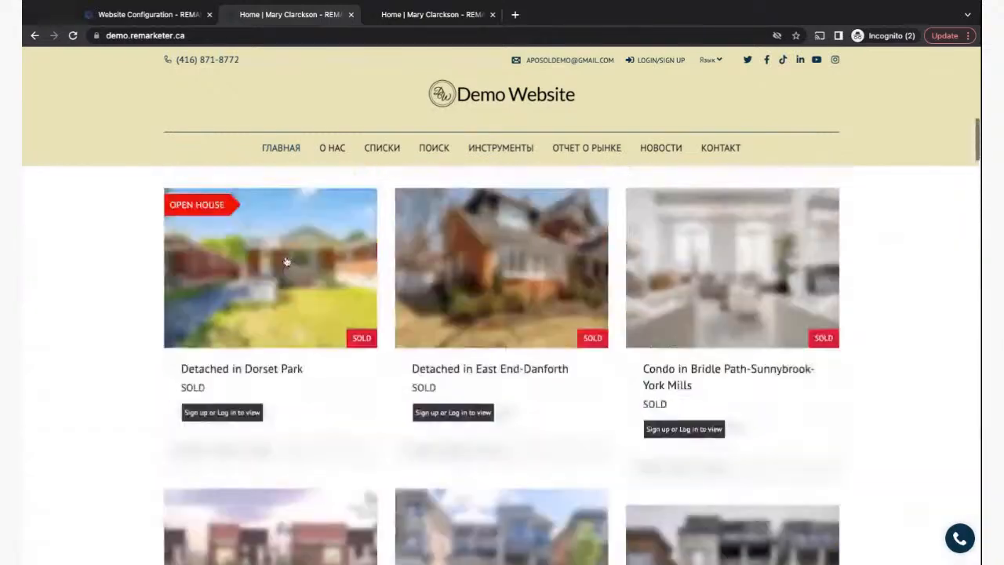
{"action": "left_click", "coordinate": [287, 262]}
{"action": "scroll", "coordinate": [750, 469], "scroll_direction": "down", "scroll_amount": 4}
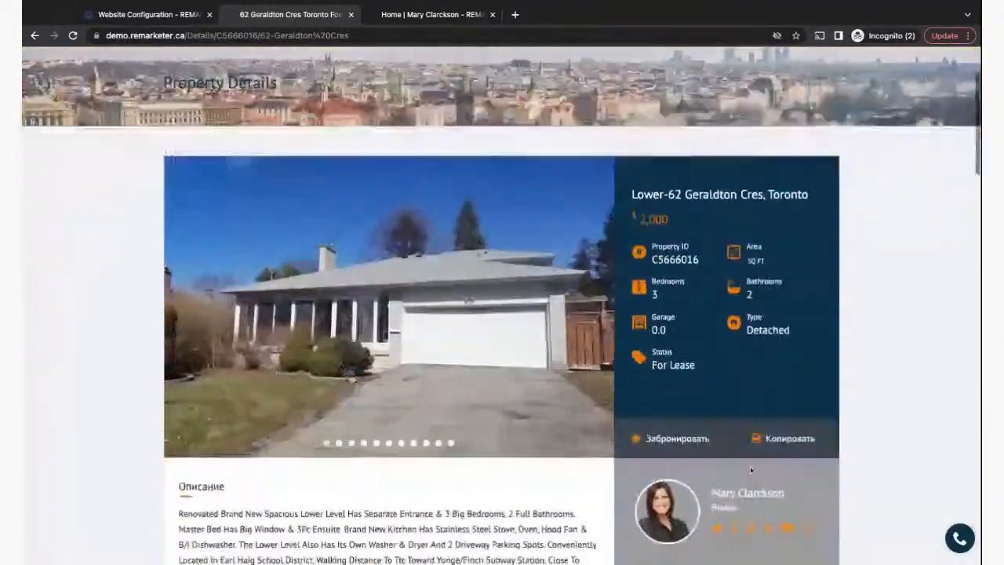
{"action": "scroll", "coordinate": [750, 469], "scroll_direction": "down", "scroll_amount": 2}
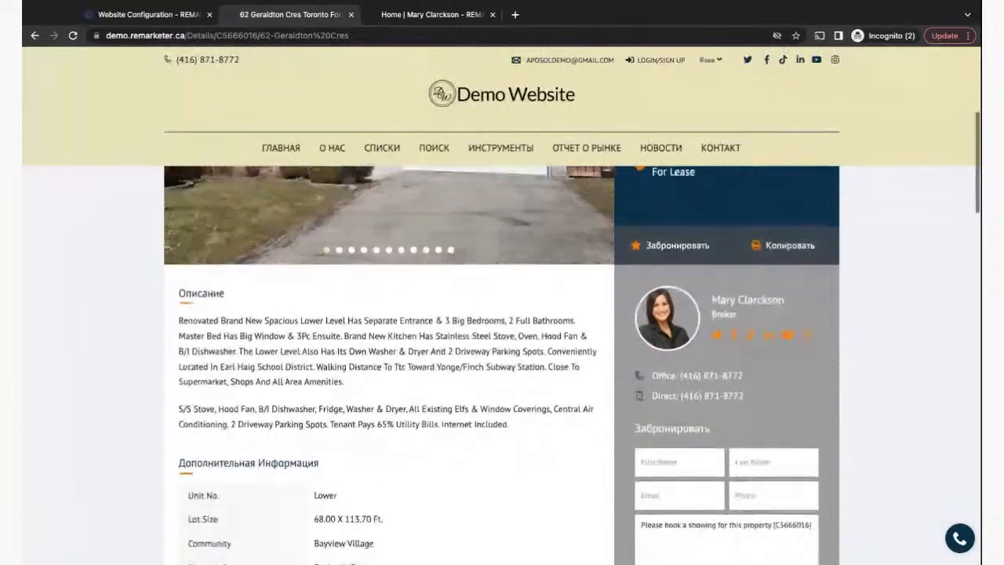
{"action": "scroll", "coordinate": [749, 469], "scroll_direction": "up", "scroll_amount": 3}
{"action": "mouse_move", "coordinate": [705, 67]}
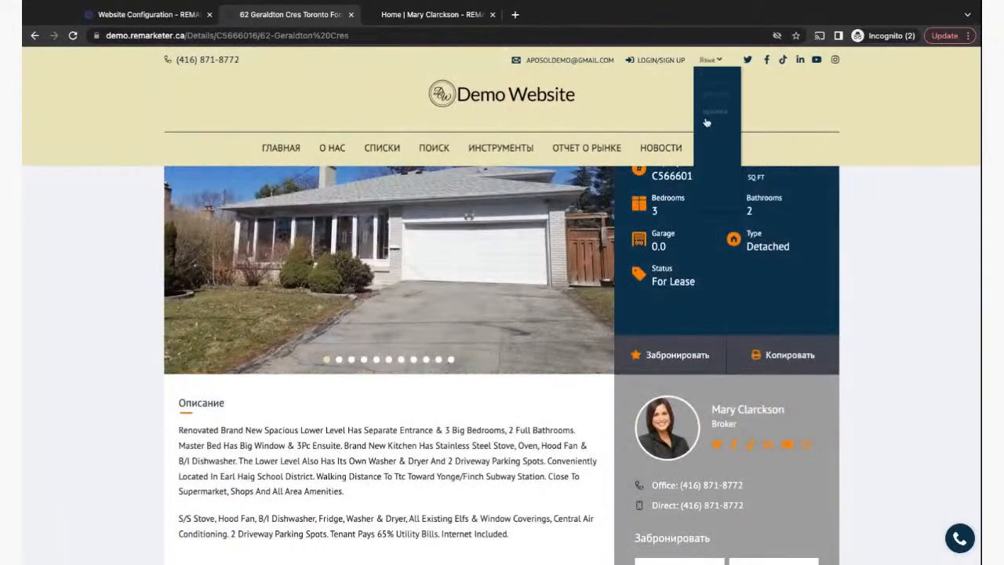
{"action": "left_click", "coordinate": [707, 149]}
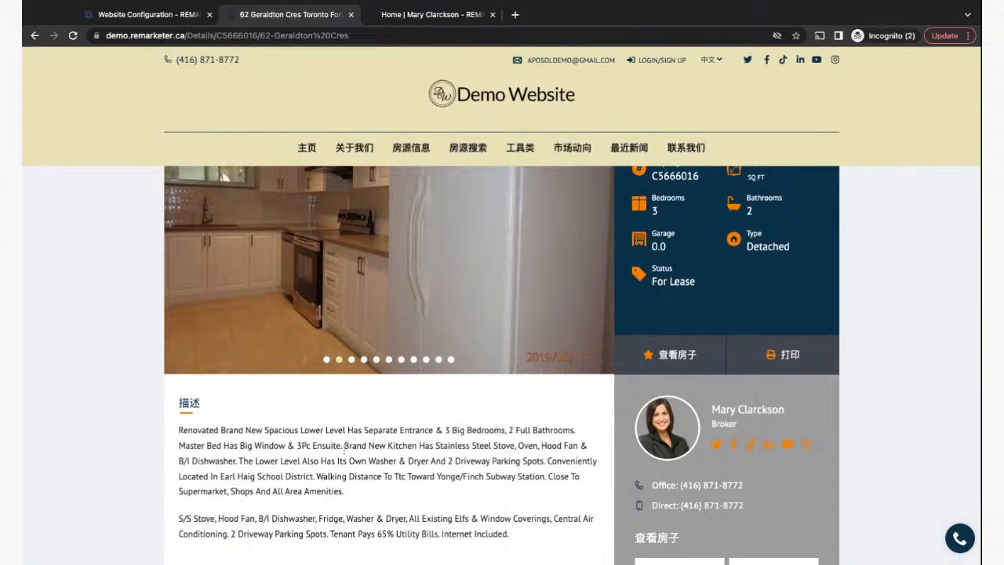
- Highlight the translated description, extra details, description and showing-request headings on the listing page
{"action": "scroll", "coordinate": [343, 449], "scroll_direction": "down", "scroll_amount": 1}
{"action": "scroll", "coordinate": [344, 450], "scroll_direction": "up", "scroll_amount": 3}
{"action": "scroll", "coordinate": [343, 450], "scroll_direction": "down", "scroll_amount": 5}
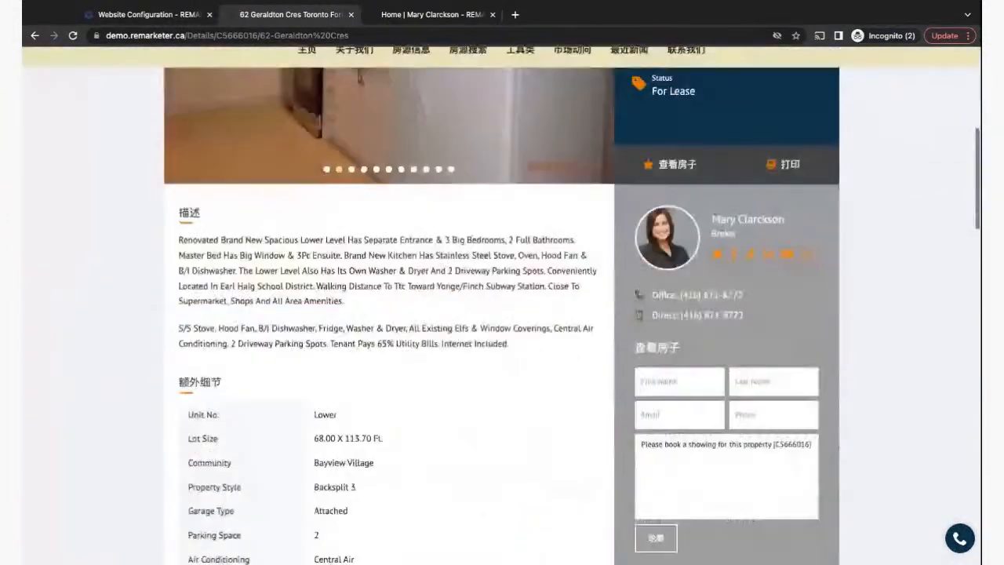
{"action": "left_click_drag", "start_coordinate": [179, 221], "coordinate": [533, 344]}
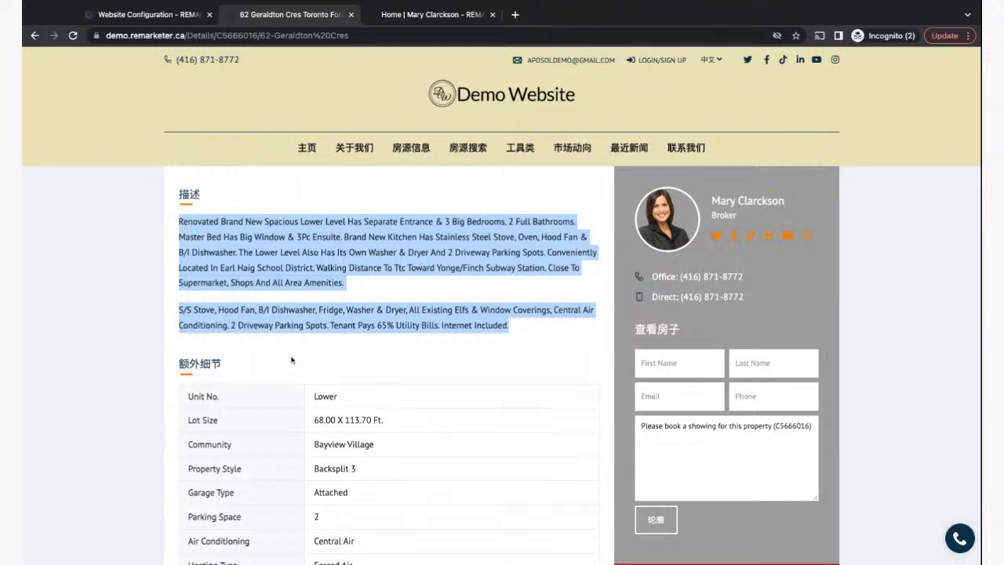
{"action": "left_click", "coordinate": [239, 364]}
{"action": "double_click", "coordinate": [228, 367]}
{"action": "triple_click", "coordinate": [228, 366]}
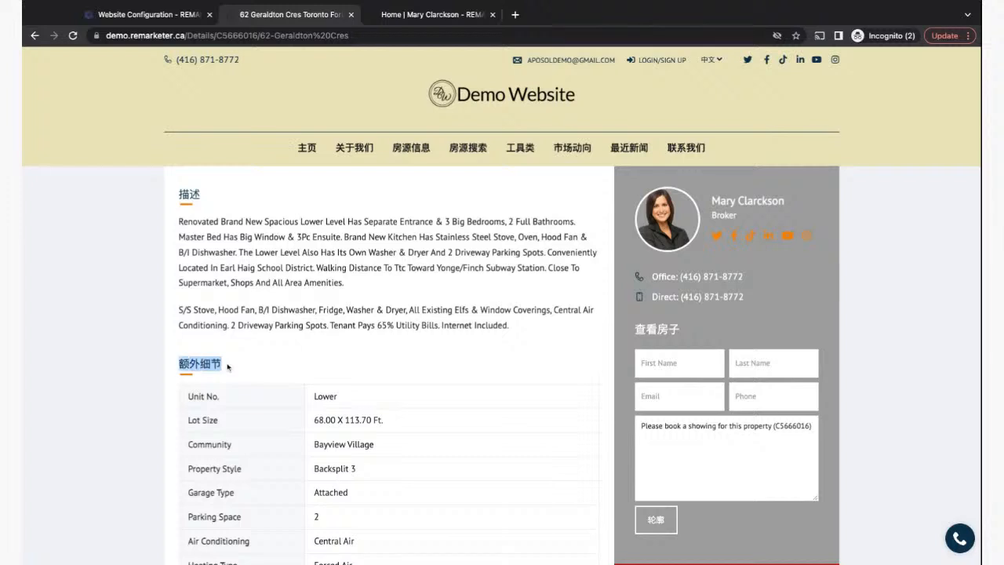
{"action": "left_click_drag", "start_coordinate": [214, 192], "coordinate": [171, 202]}
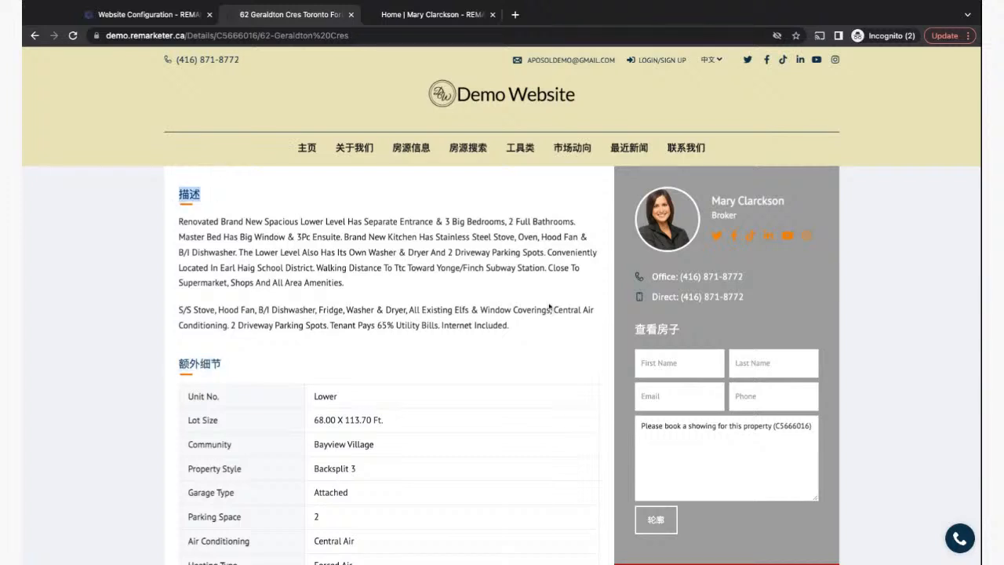
{"action": "left_click_drag", "start_coordinate": [692, 333], "coordinate": [620, 331]}
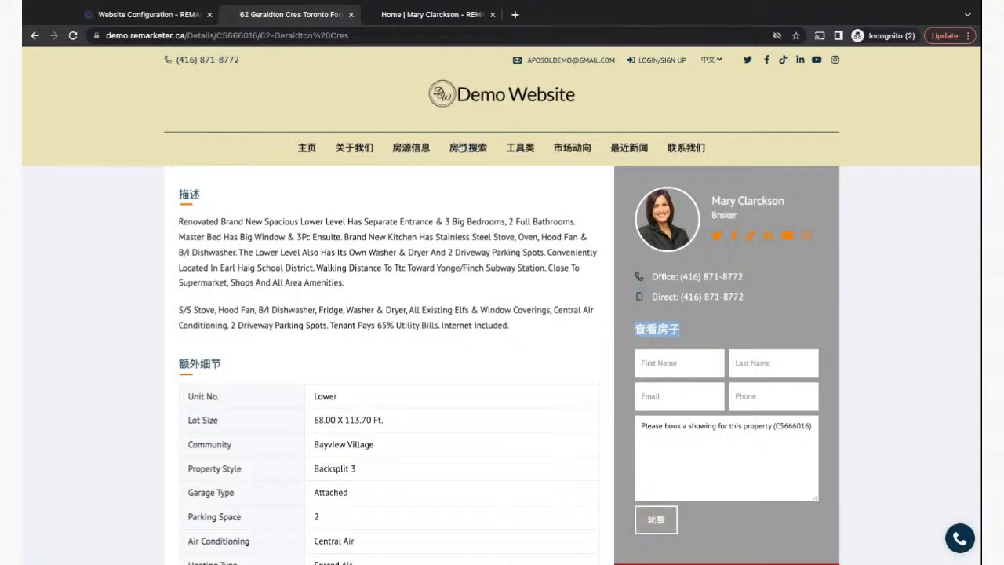
{"action": "mouse_move", "coordinate": [430, 151]}
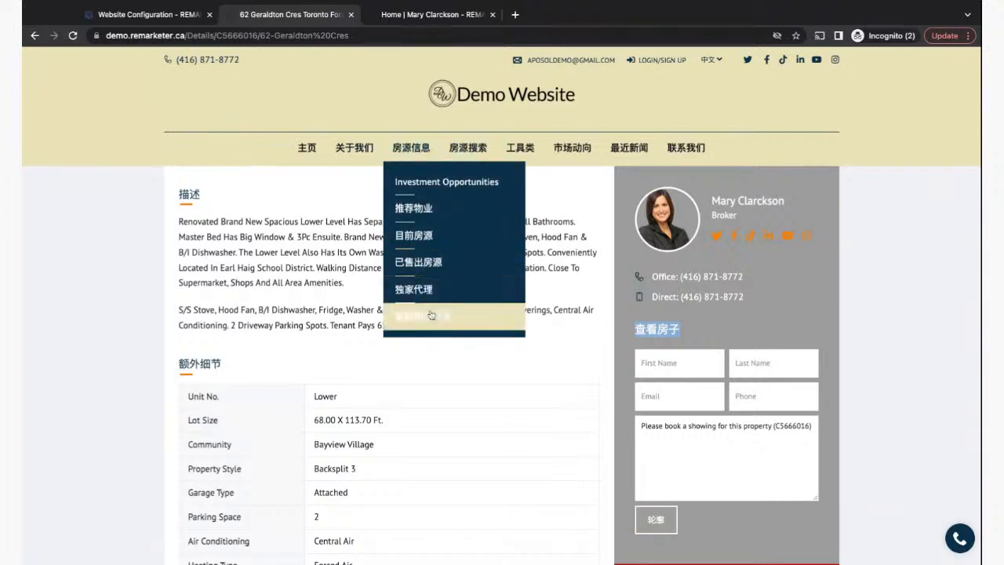
{"action": "left_click", "coordinate": [238, 281]}
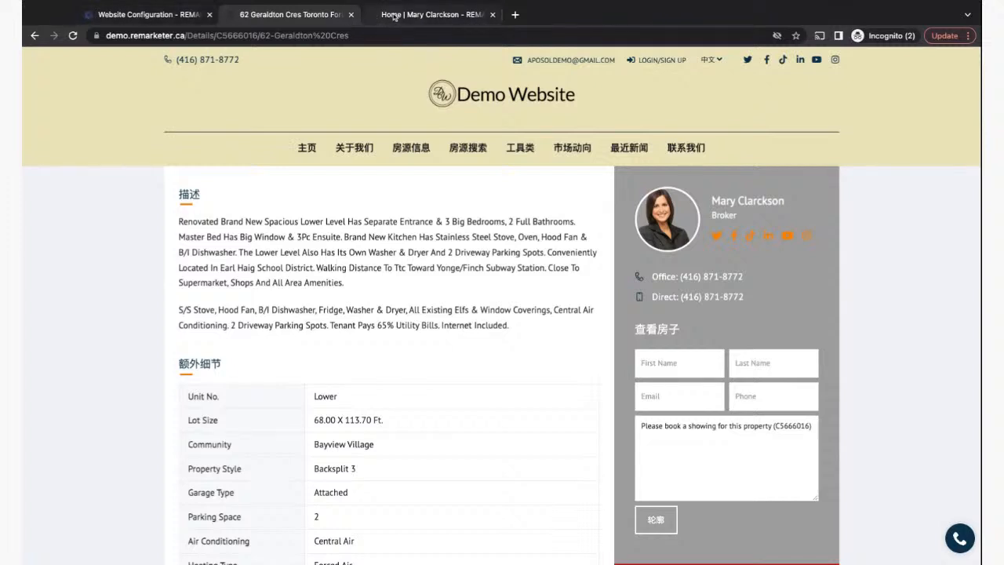
{"action": "left_click", "coordinate": [174, 15]}
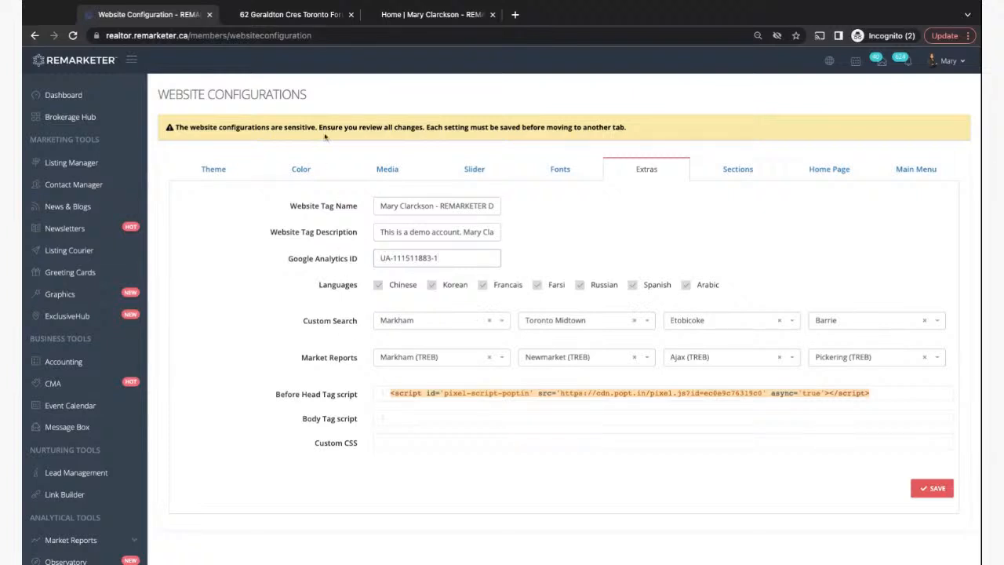
{"action": "left_click", "coordinate": [268, 15]}
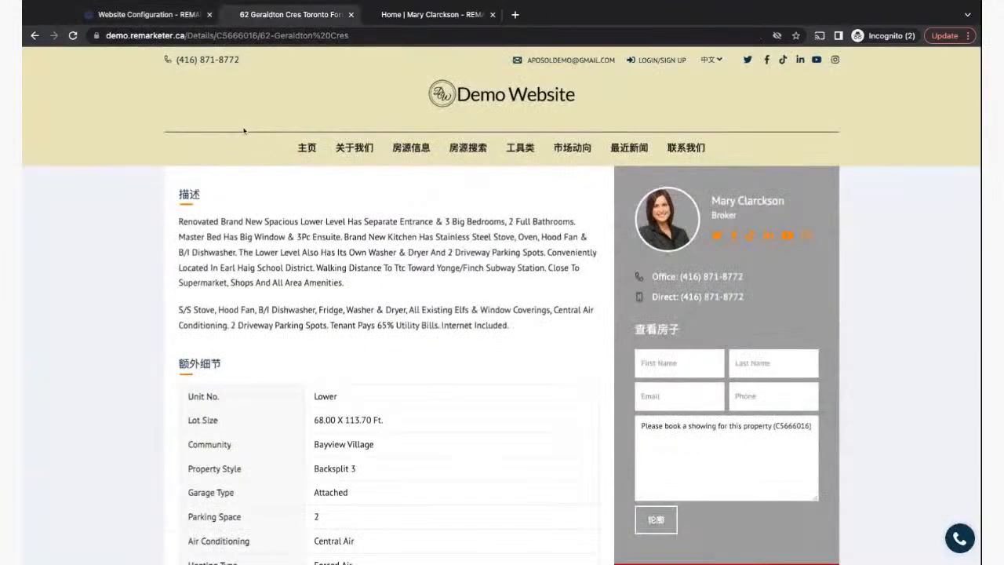
{"action": "mouse_move", "coordinate": [703, 61]}
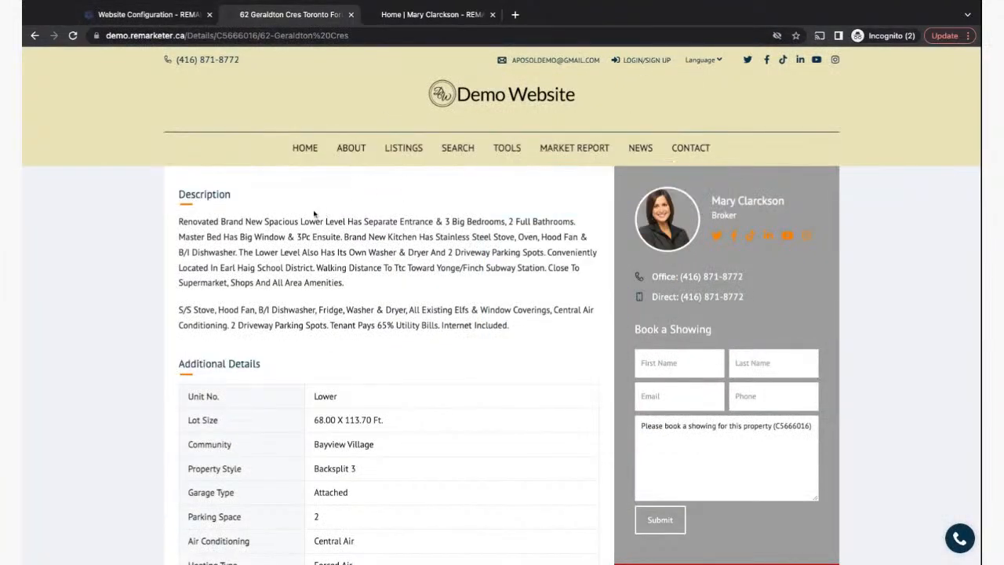
{"action": "left_click", "coordinate": [303, 149]}
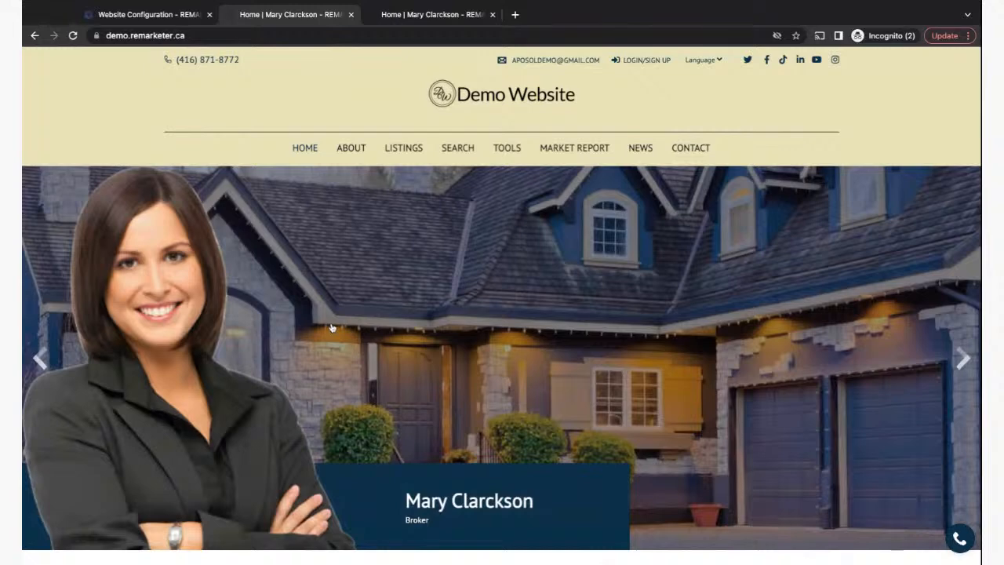
{"action": "left_click", "coordinate": [119, 17]}
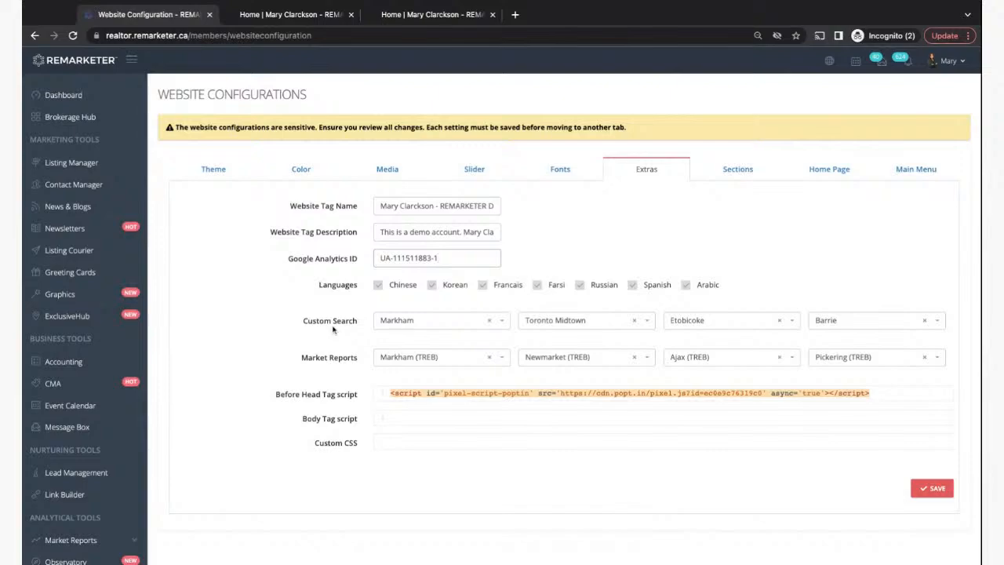
{"action": "left_click", "coordinate": [259, 14]}
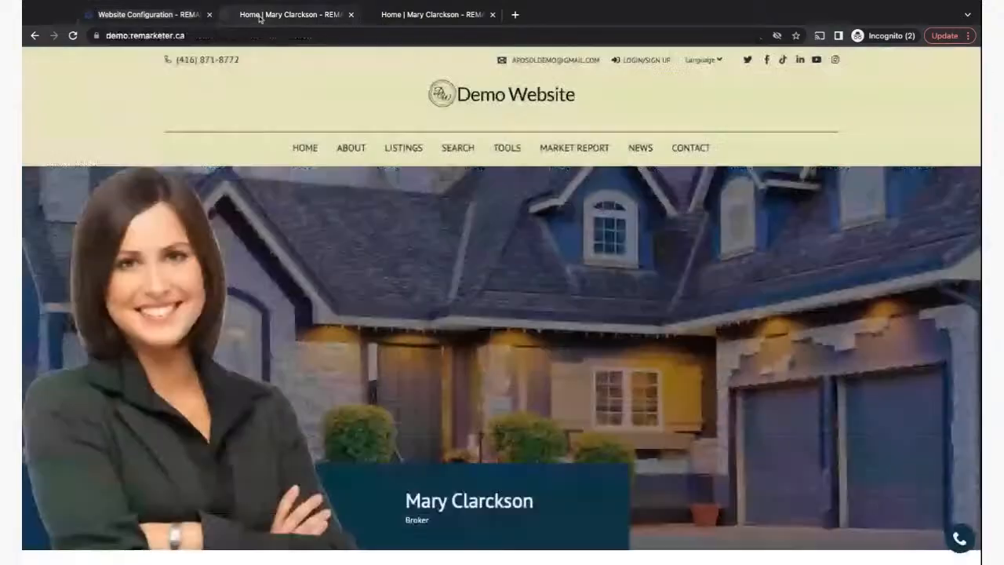
{"action": "scroll", "coordinate": [320, 416], "scroll_direction": "down", "scroll_amount": 3}
{"action": "scroll", "coordinate": [320, 416], "scroll_direction": "down", "scroll_amount": 15}
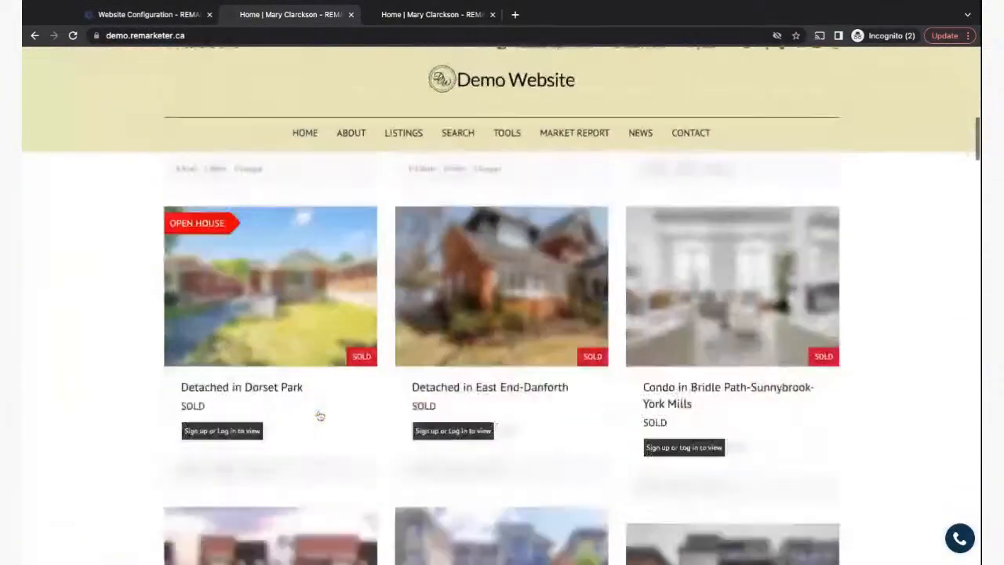
{"action": "scroll", "coordinate": [501, 361], "scroll_direction": "down", "scroll_amount": 15}
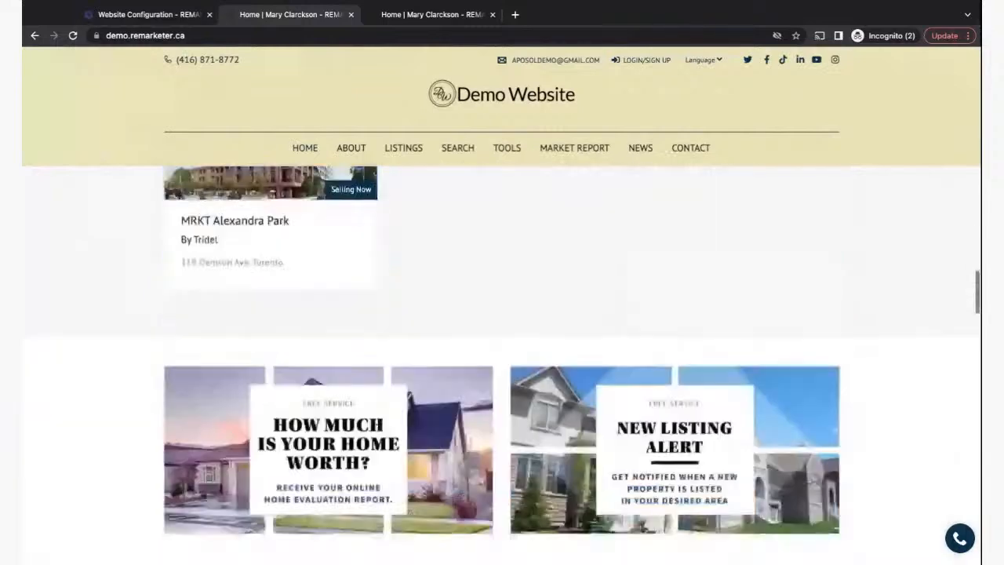
{"action": "scroll", "coordinate": [502, 361], "scroll_direction": "up", "scroll_amount": 2}
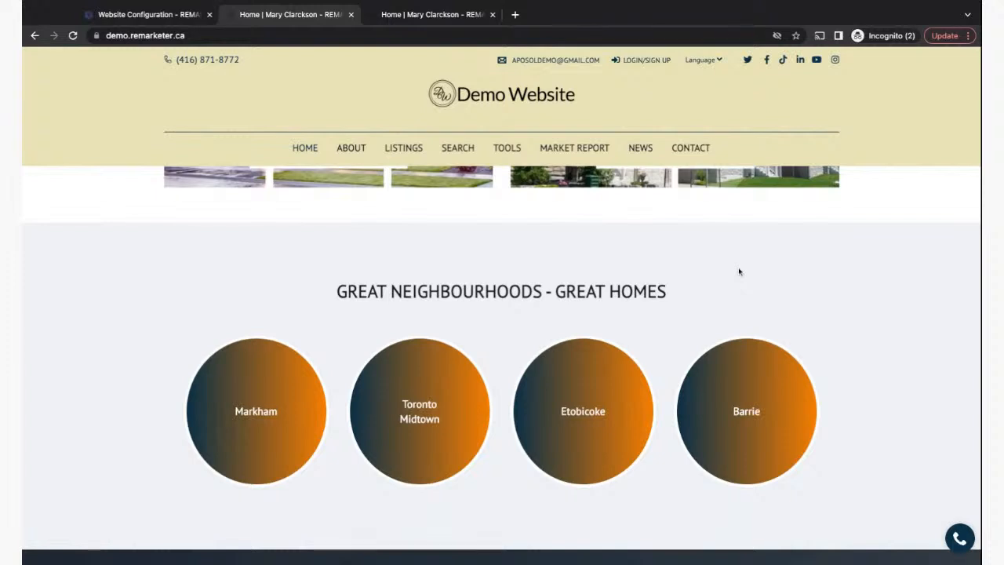
{"action": "left_click", "coordinate": [147, 16]}
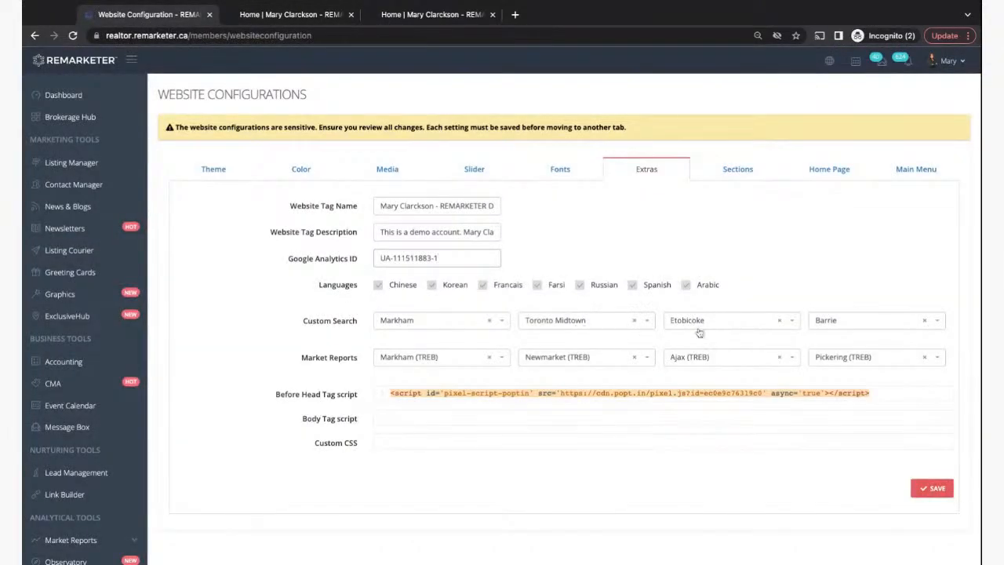
- On the 'Home | Mary Clarckson' demo page, open the Markham neighbourhood property search
{"action": "left_click", "coordinate": [290, 14]}
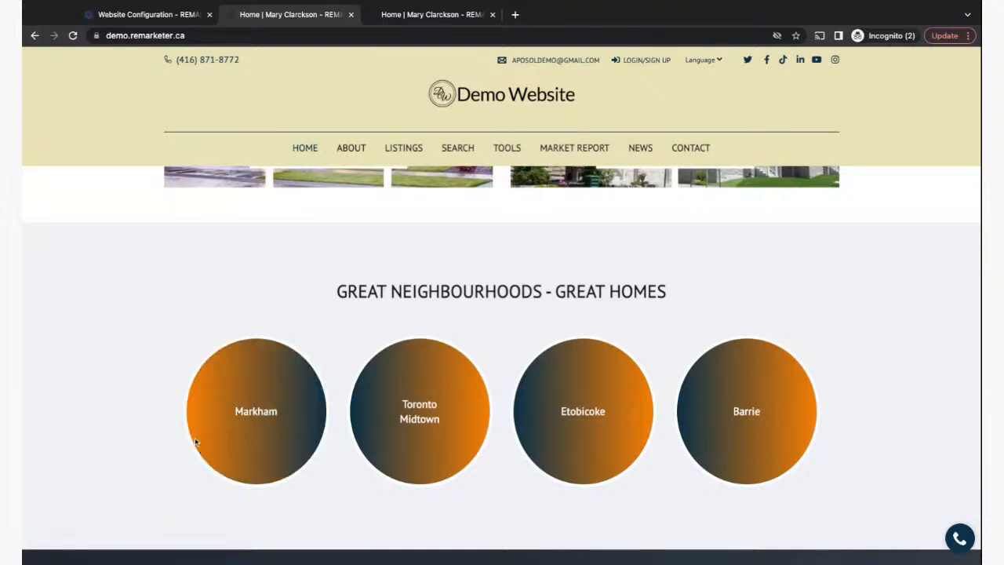
{"action": "left_click", "coordinate": [263, 461]}
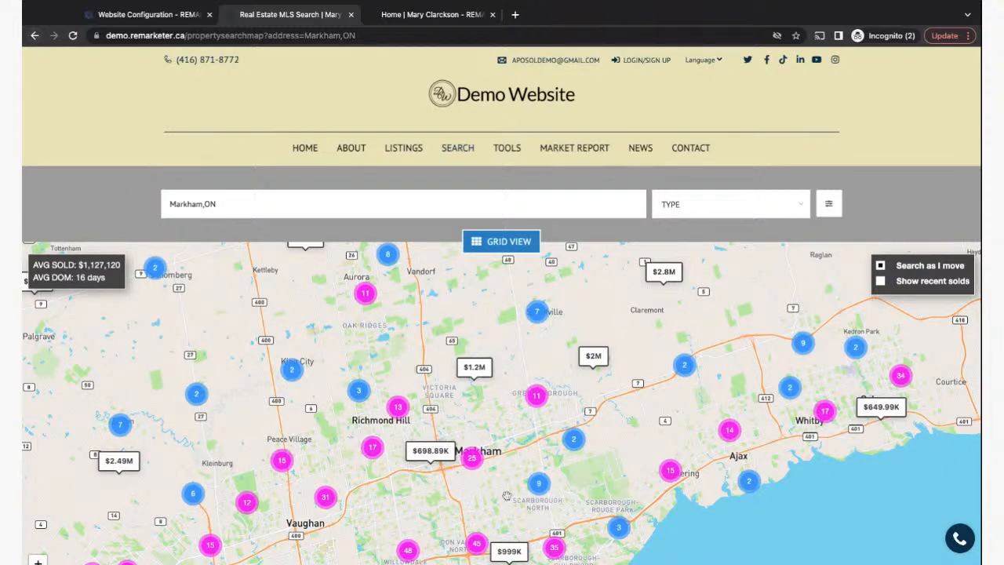
- Go back from the Markham map to the demo home page, then return to Website Configuration
{"action": "left_click", "coordinate": [35, 36]}
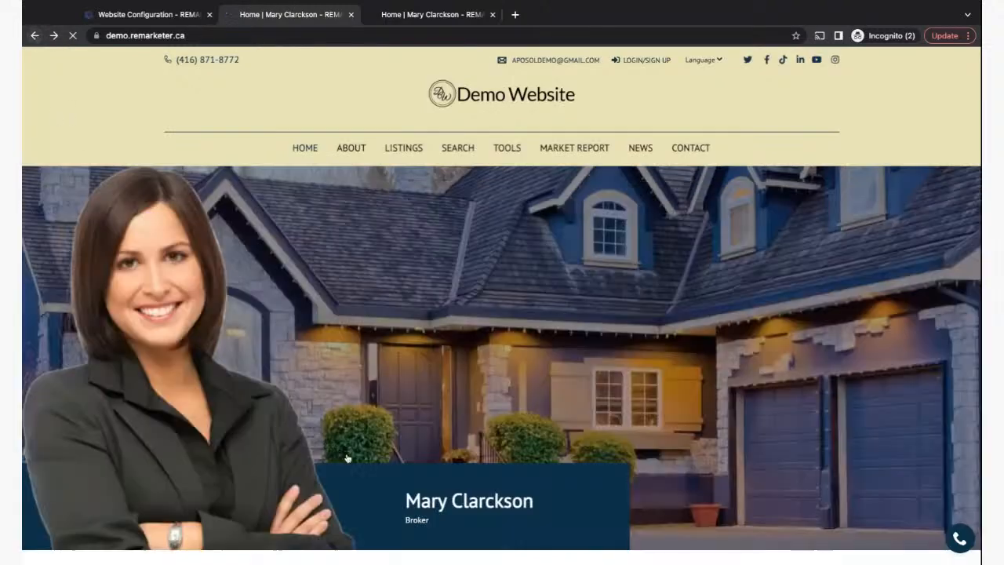
{"action": "scroll", "coordinate": [349, 453], "scroll_direction": "down", "scroll_amount": 10}
{"action": "scroll", "coordinate": [349, 452], "scroll_direction": "down", "scroll_amount": 3}
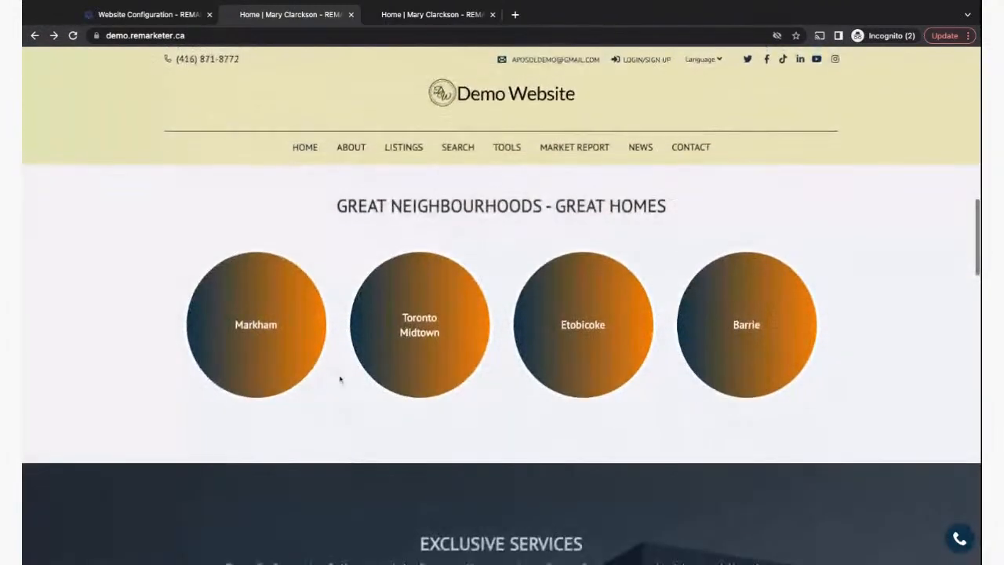
{"action": "left_click", "coordinate": [157, 14]}
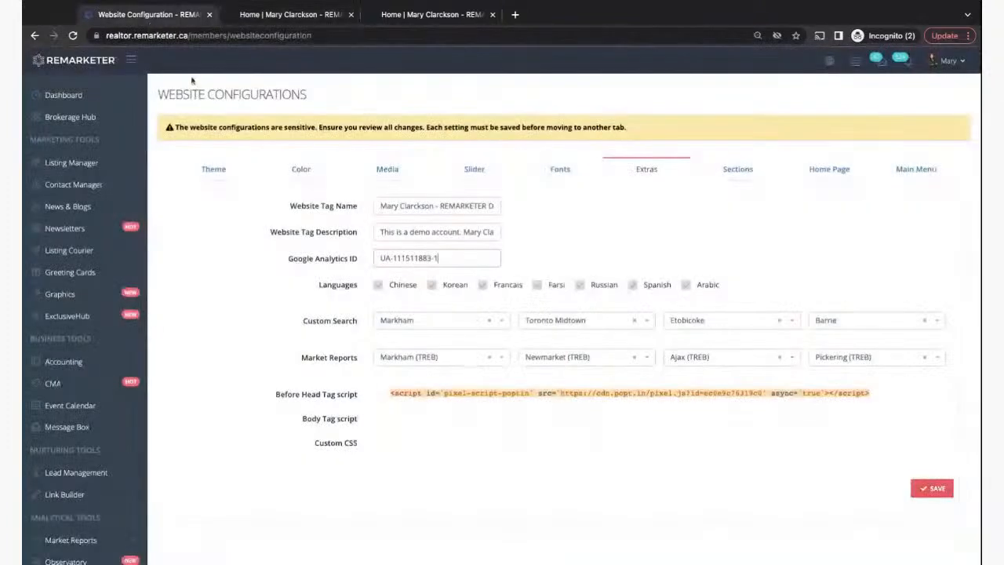
- Search 'north yo', choose North York for the first Custom Search slot, and save
{"action": "left_click", "coordinate": [489, 321]}
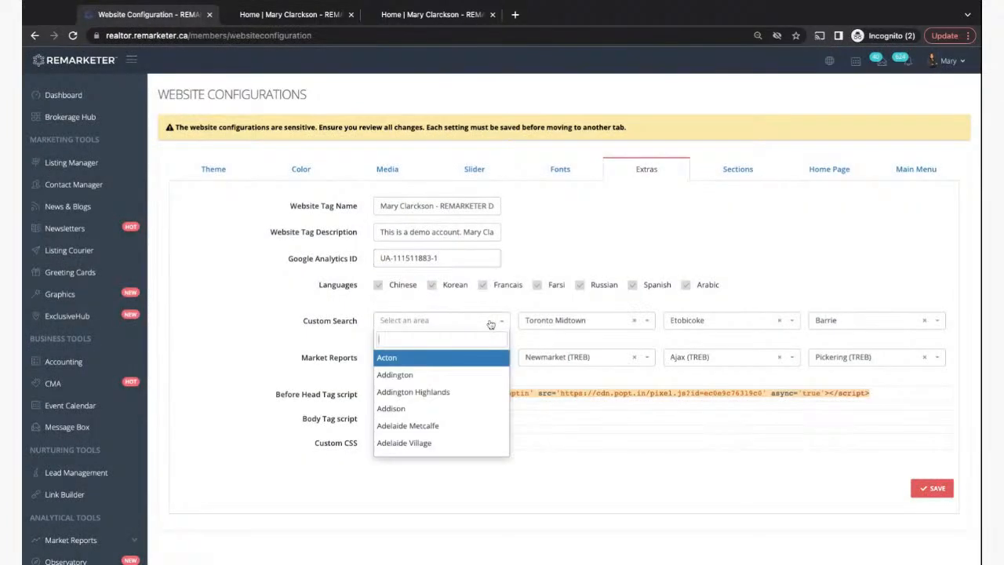
{"action": "type", "text": "north"}
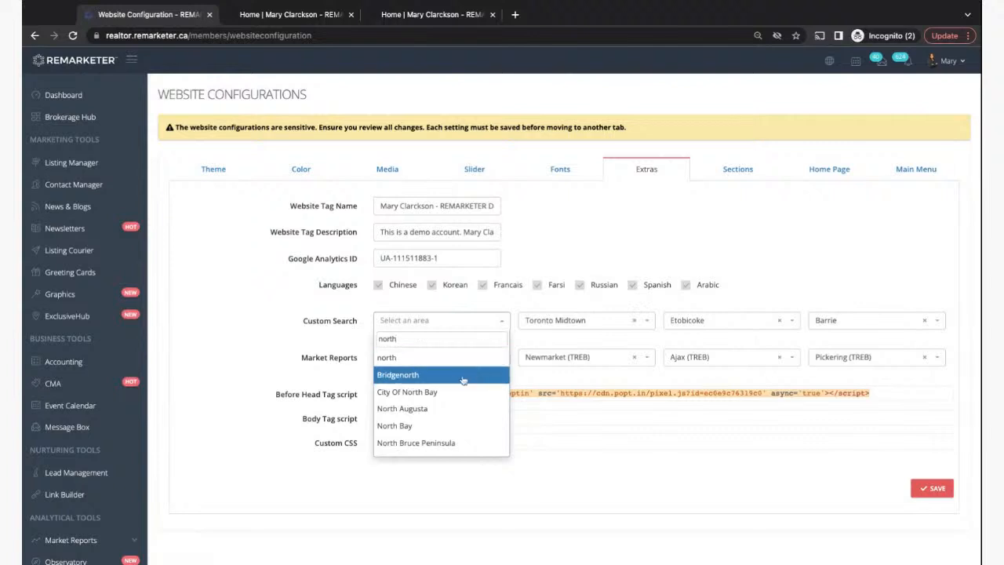
{"action": "type", "text": " yo"}
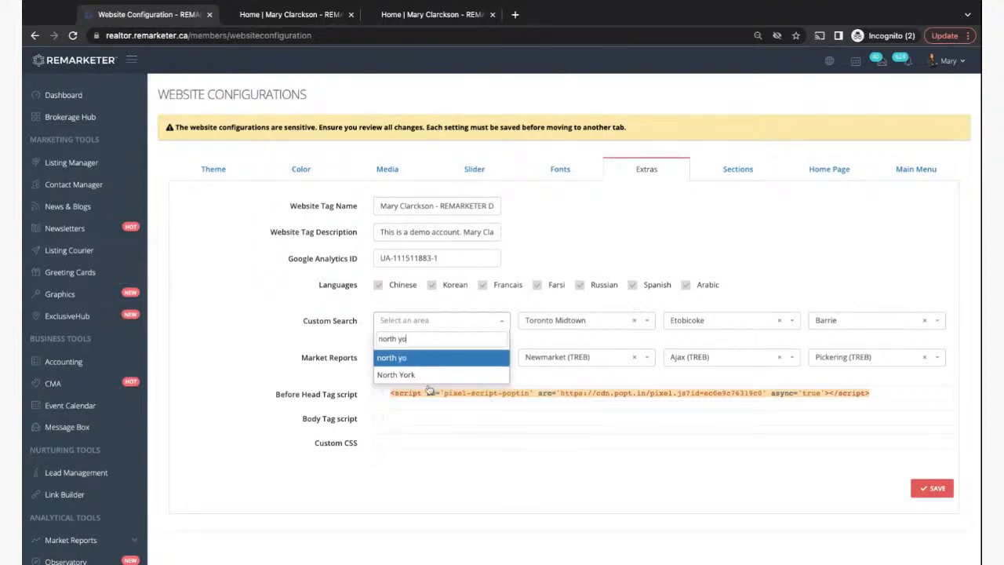
{"action": "left_click", "coordinate": [393, 375]}
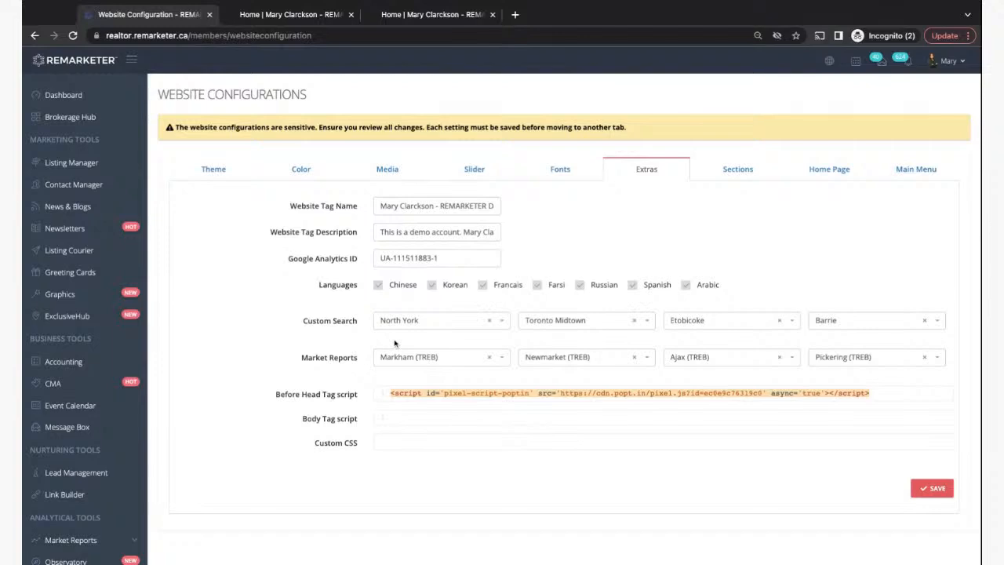
{"action": "left_click", "coordinate": [930, 489]}
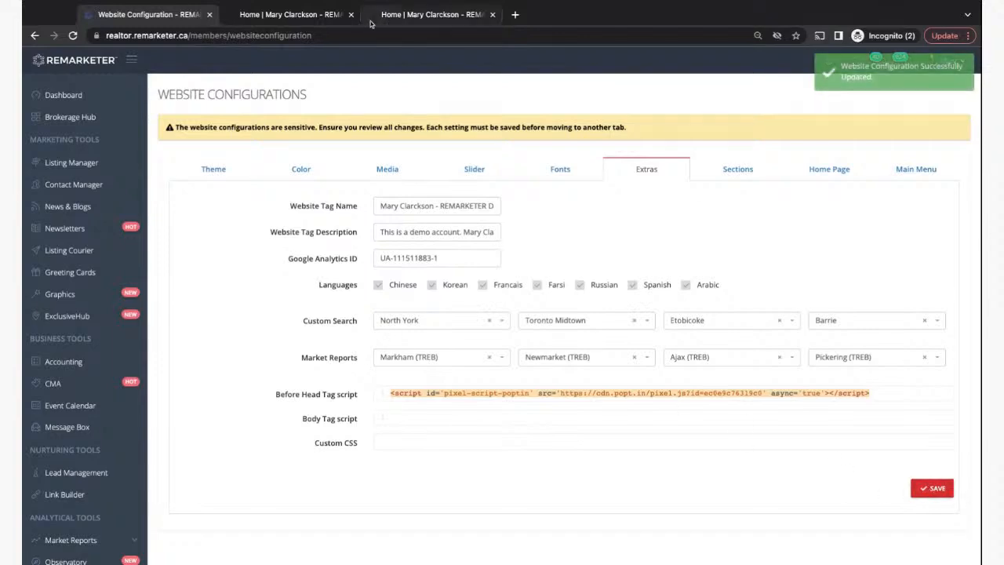
- Switch to the reloaded demo homepage to check the change
{"action": "left_click", "coordinate": [303, 16]}
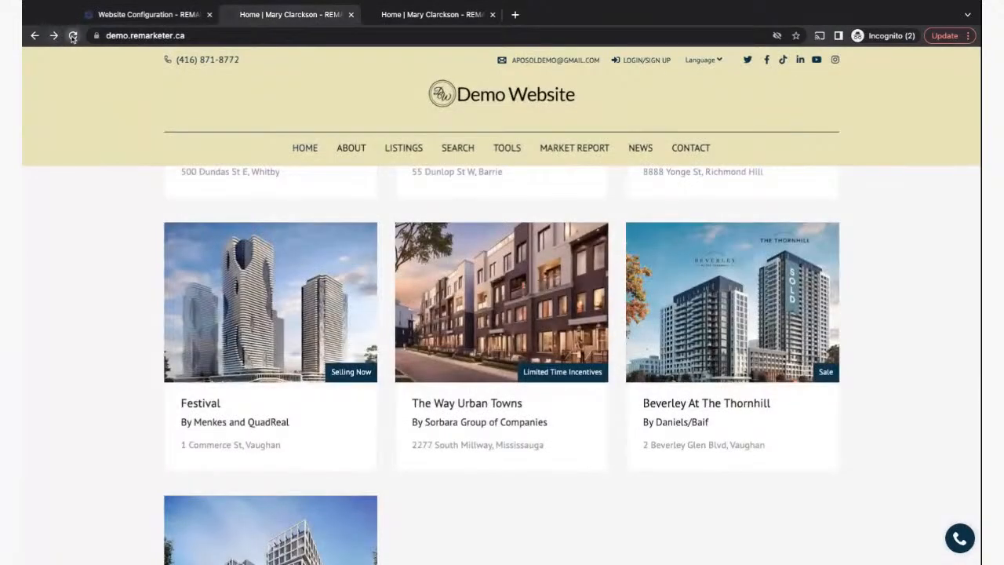
{"action": "scroll", "coordinate": [97, 221], "scroll_direction": "down", "scroll_amount": 5}
{"action": "scroll", "coordinate": [262, 330], "scroll_direction": "up", "scroll_amount": 5}
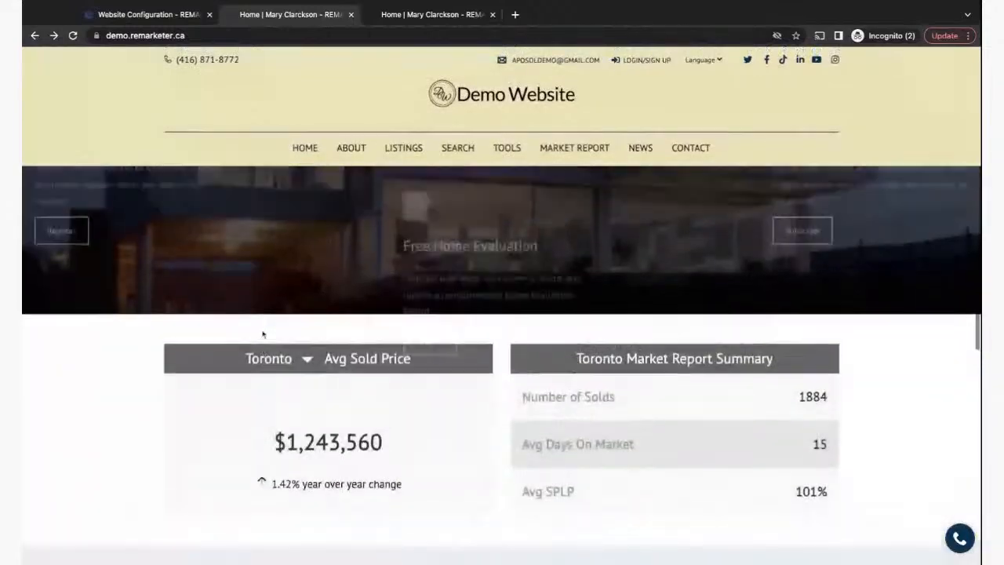
- Open the North York neighbourhood map search on the demo site, then return to Website Configuration
{"action": "scroll", "coordinate": [262, 330], "scroll_direction": "down", "scroll_amount": 10}
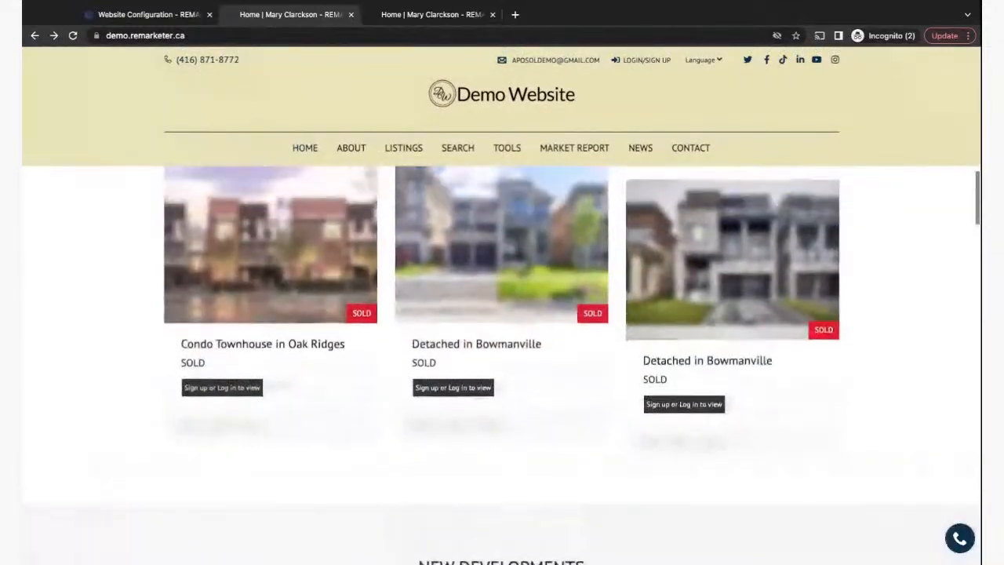
{"action": "scroll", "coordinate": [502, 361], "scroll_direction": "down", "scroll_amount": 10}
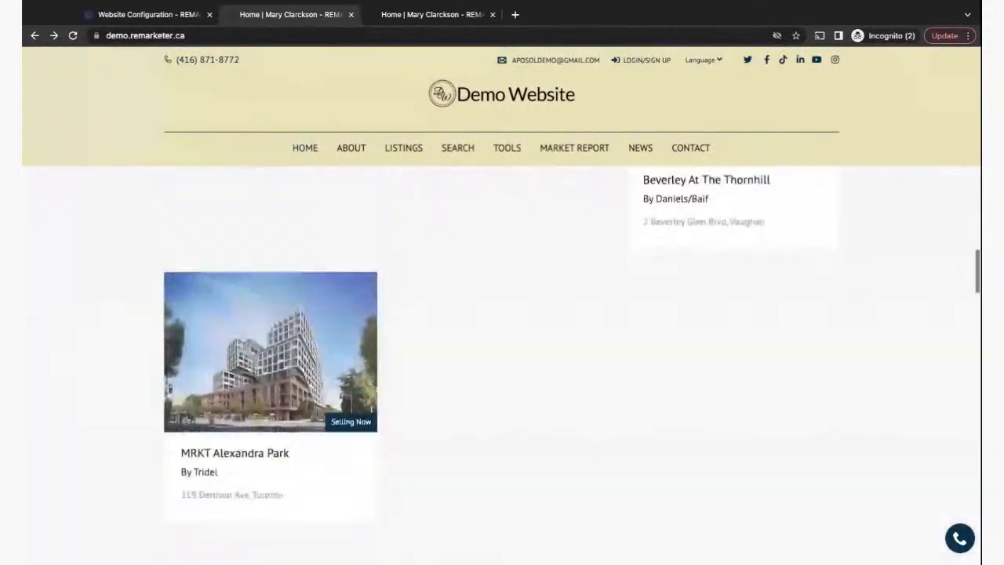
{"action": "scroll", "coordinate": [204, 283], "scroll_direction": "down", "scroll_amount": 2}
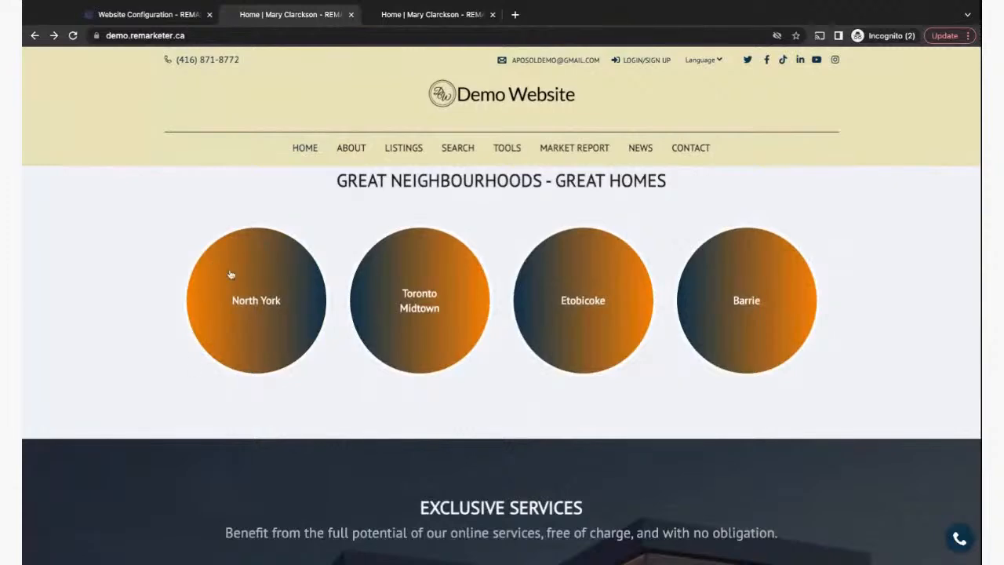
{"action": "left_click", "coordinate": [248, 331]}
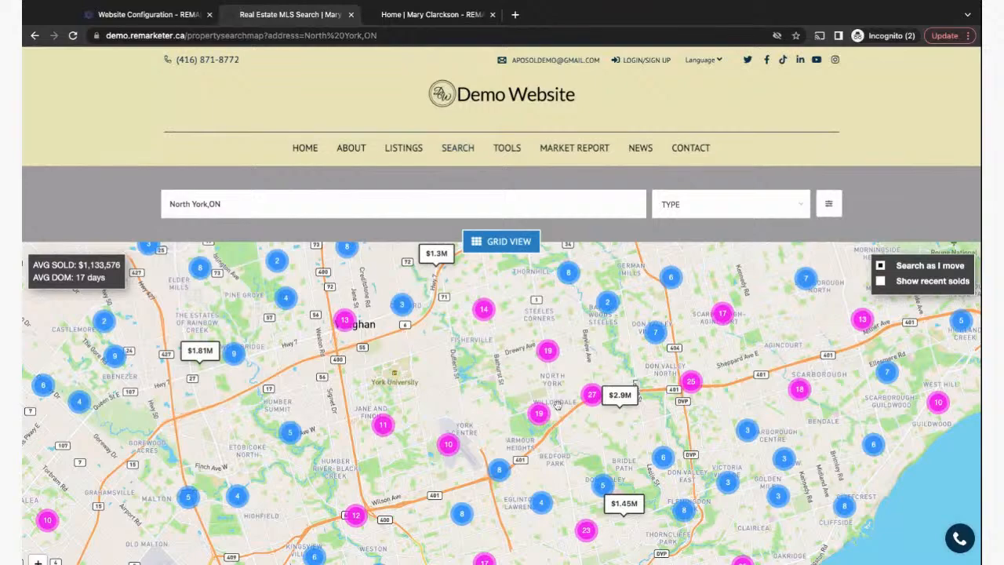
{"action": "scroll", "coordinate": [549, 392], "scroll_direction": "up", "scroll_amount": 1}
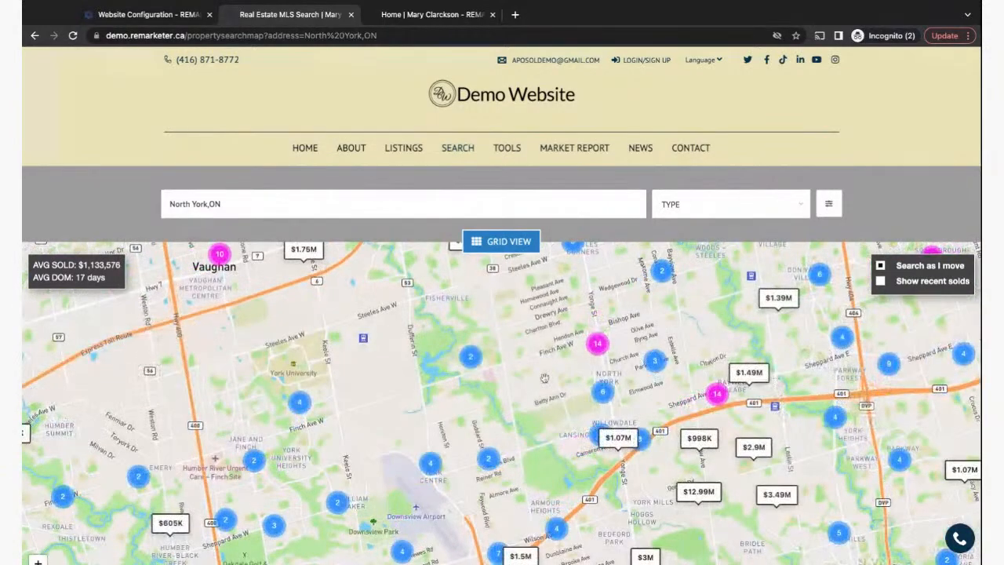
{"action": "scroll", "coordinate": [544, 377], "scroll_direction": "up", "scroll_amount": 1}
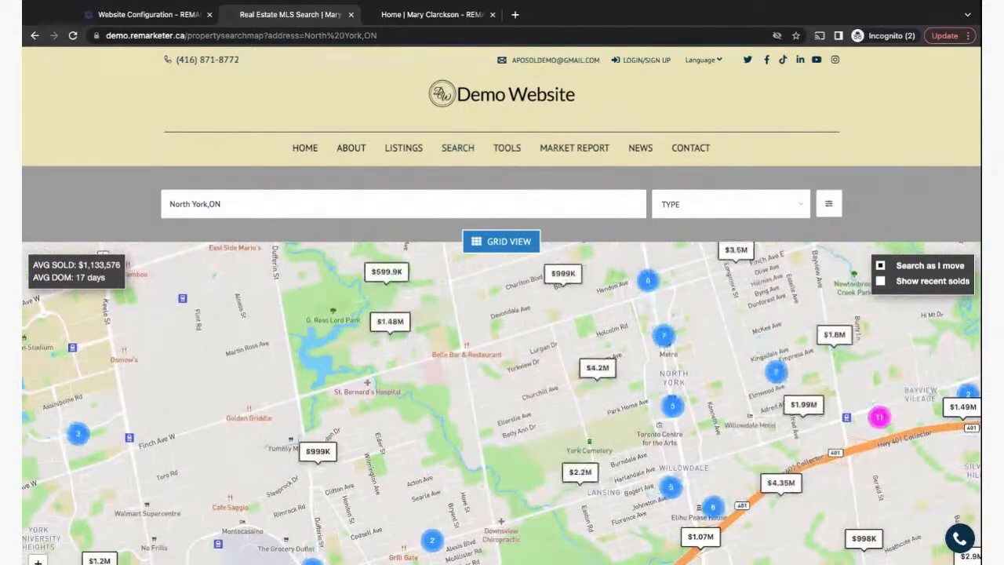
{"action": "left_click", "coordinate": [149, 14]}
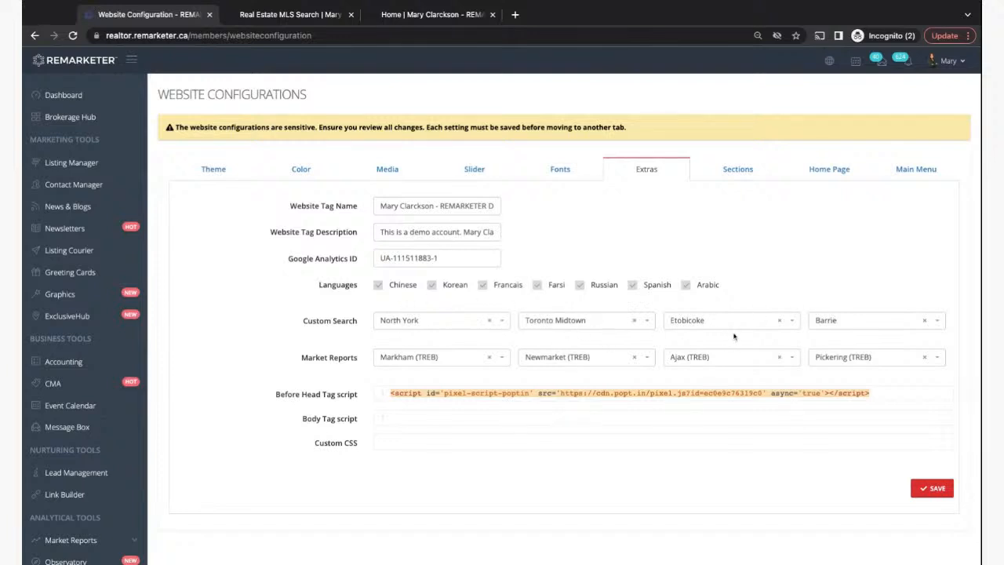
- Reload the demo homepage and scroll to Great Neighbourhoods to confirm North York appears
{"action": "left_click", "coordinate": [267, 13]}
{"action": "left_click", "coordinate": [304, 157]}
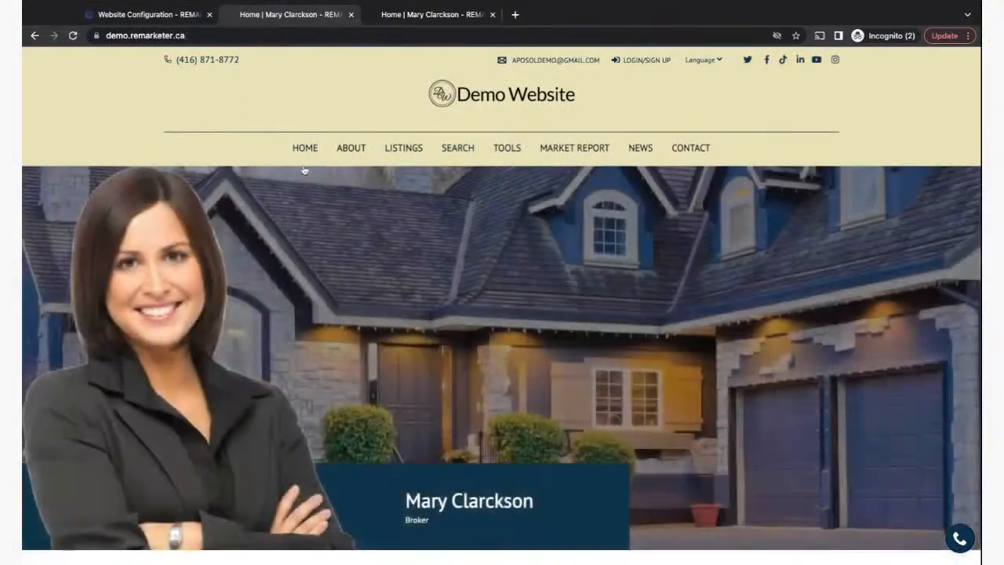
{"action": "scroll", "coordinate": [303, 353], "scroll_direction": "down", "scroll_amount": 10}
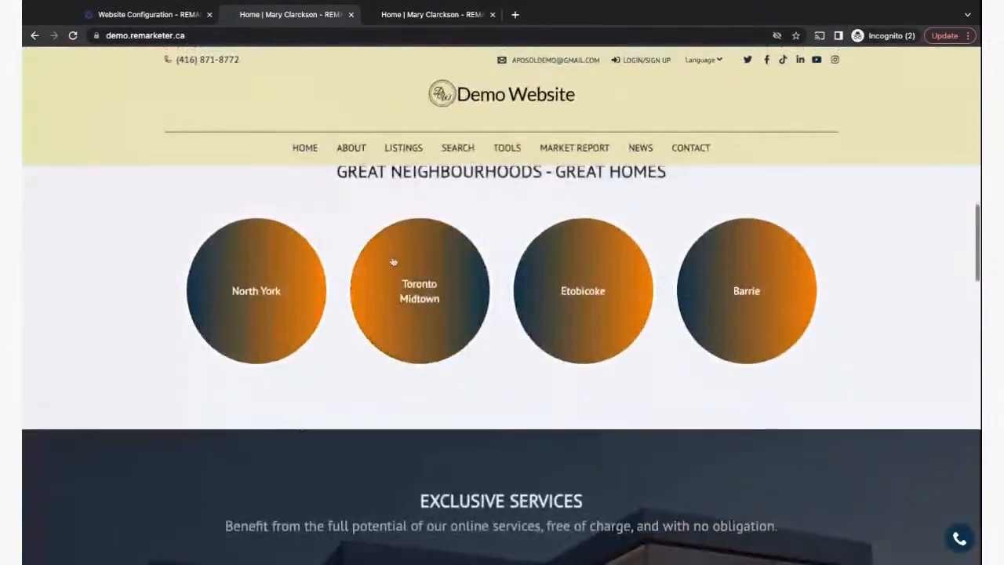
{"action": "scroll", "coordinate": [587, 549], "scroll_direction": "down", "scroll_amount": 5}
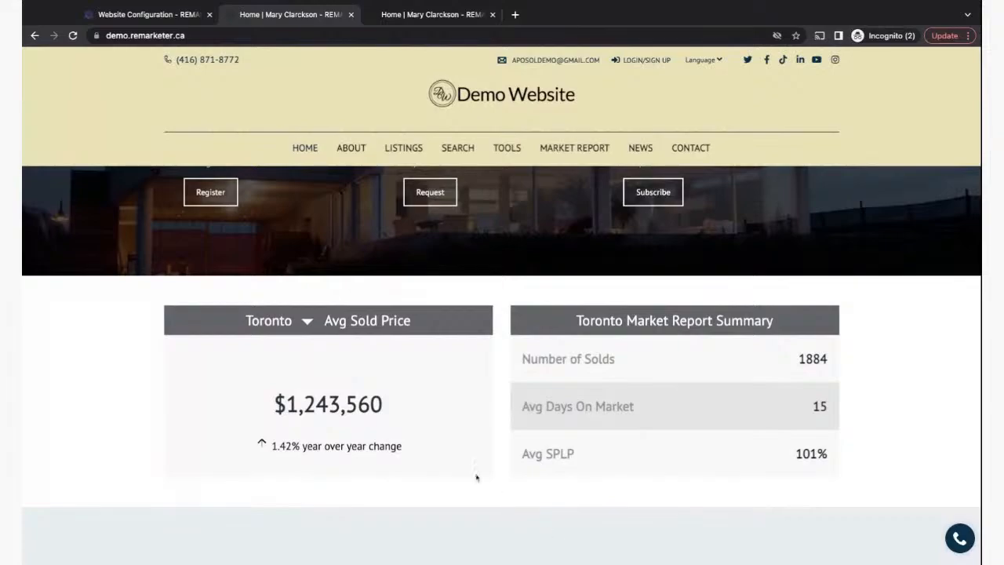
{"action": "scroll", "coordinate": [476, 476], "scroll_direction": "down", "scroll_amount": 15}
{"action": "scroll", "coordinate": [476, 476], "scroll_direction": "down", "scroll_amount": 5}
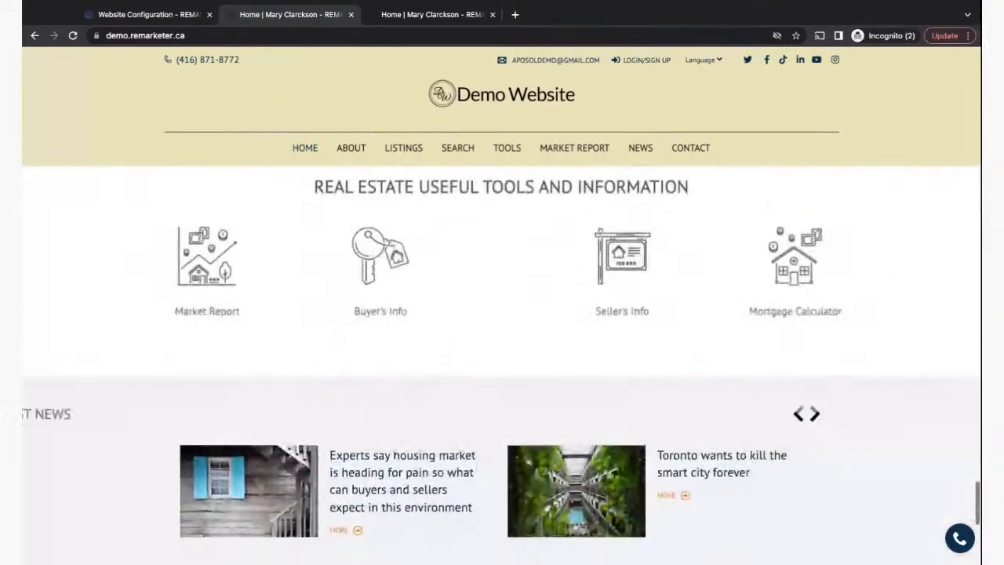
{"action": "scroll", "coordinate": [476, 476], "scroll_direction": "up", "scroll_amount": 10}
{"action": "scroll", "coordinate": [494, 352], "scroll_direction": "up", "scroll_amount": 10}
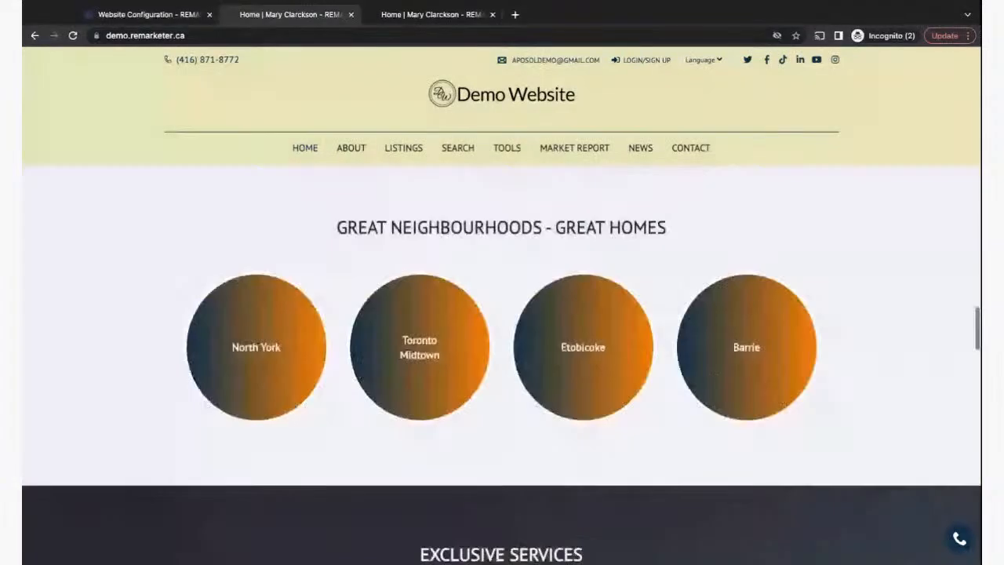
- Glance at Website Configuration, then return to the demo homepage's MARKET REPORT menu
{"action": "left_click", "coordinate": [177, 16]}
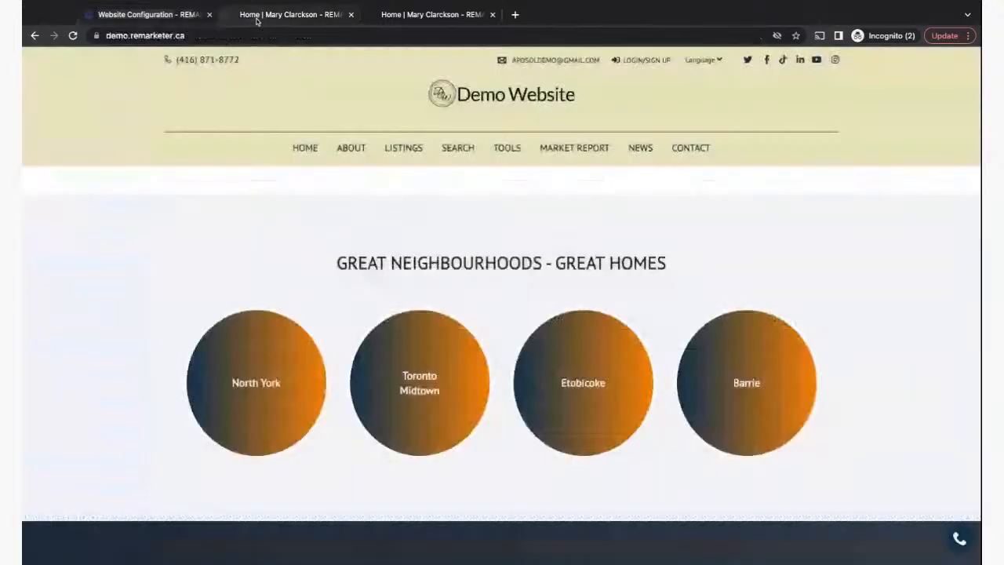
{"action": "left_click", "coordinate": [259, 15]}
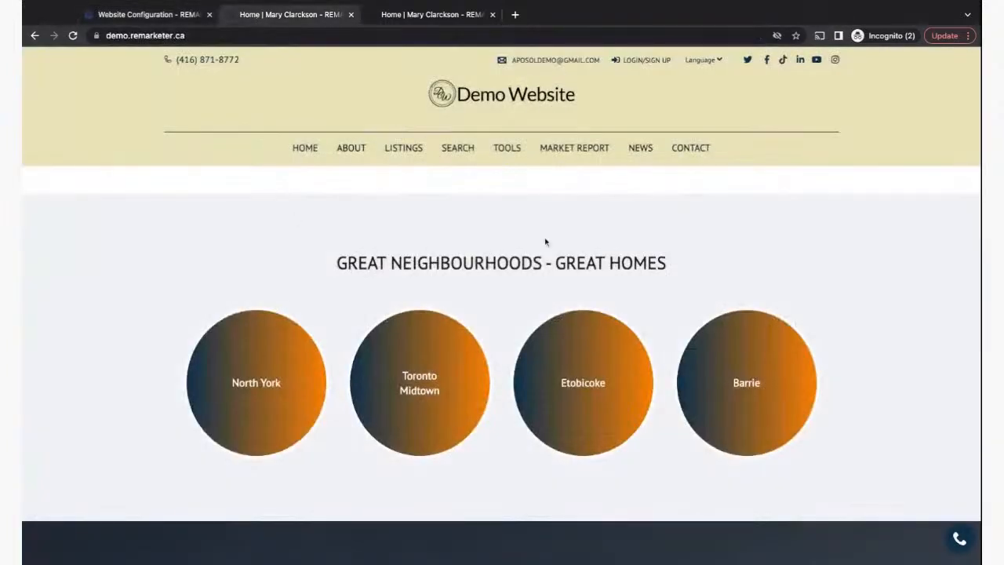
{"action": "mouse_move", "coordinate": [575, 160]}
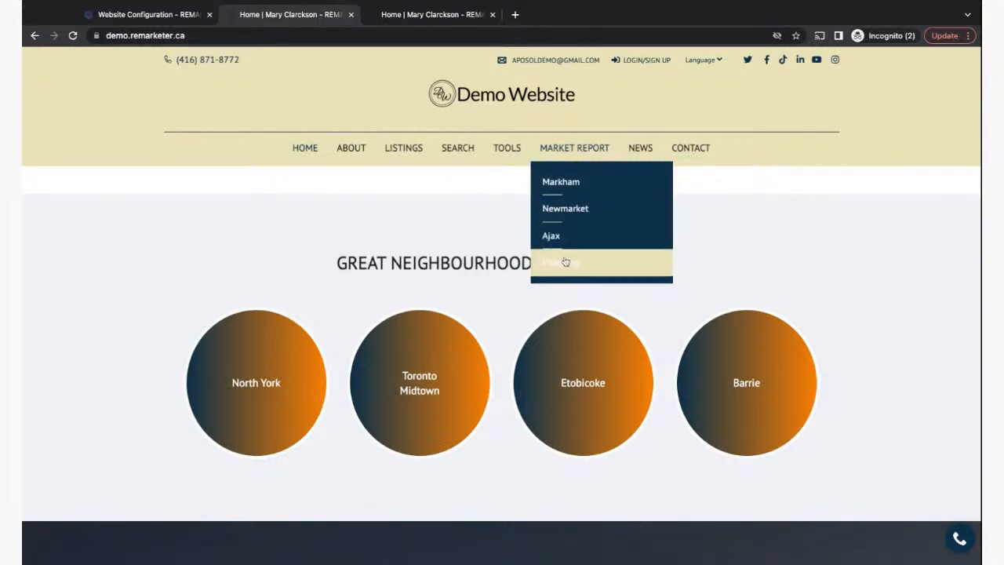
- Open the Newmarket market report and scroll through its statistics
{"action": "left_click", "coordinate": [565, 208]}
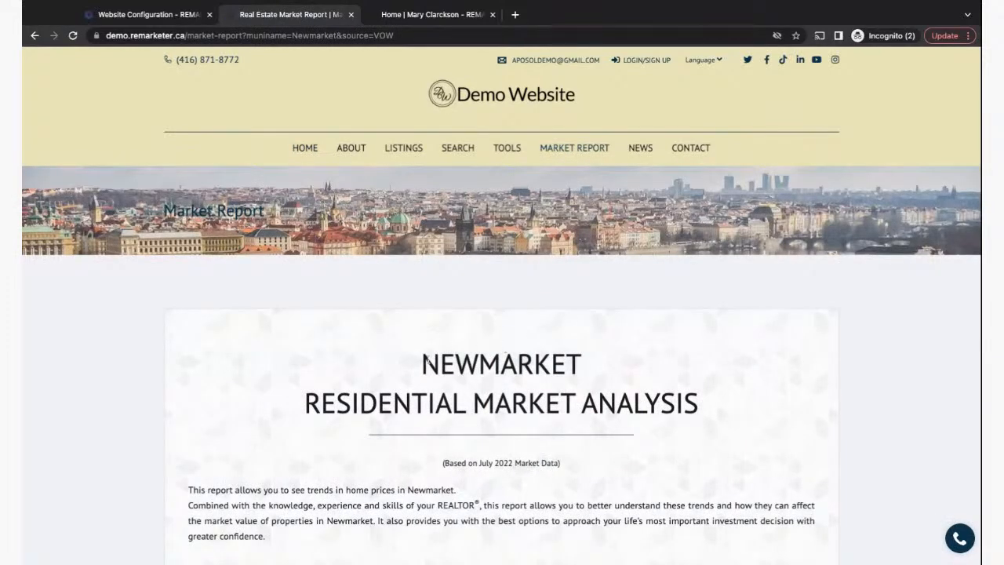
{"action": "scroll", "coordinate": [430, 232], "scroll_direction": "down", "scroll_amount": 5}
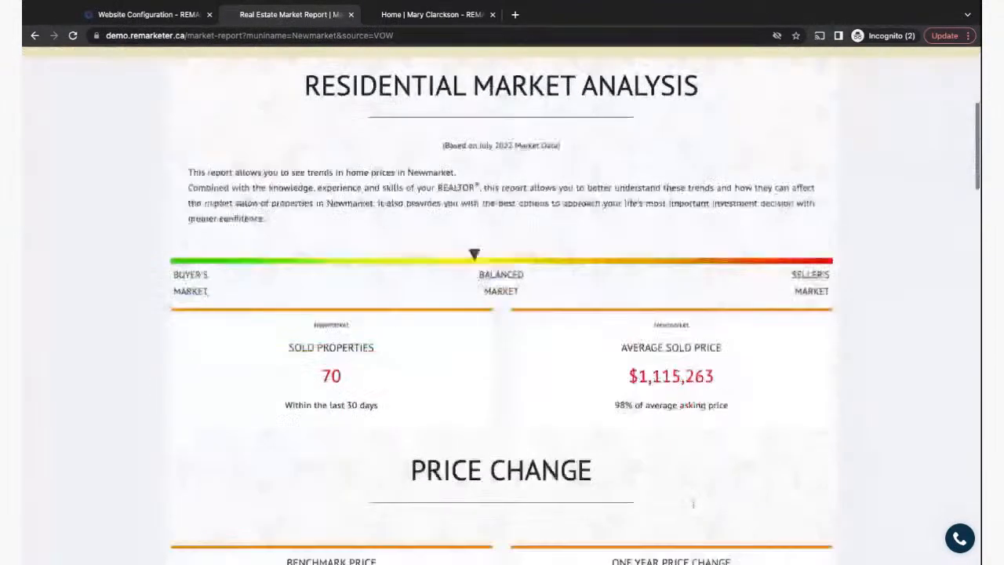
{"action": "scroll", "coordinate": [430, 232], "scroll_direction": "up", "scroll_amount": 1}
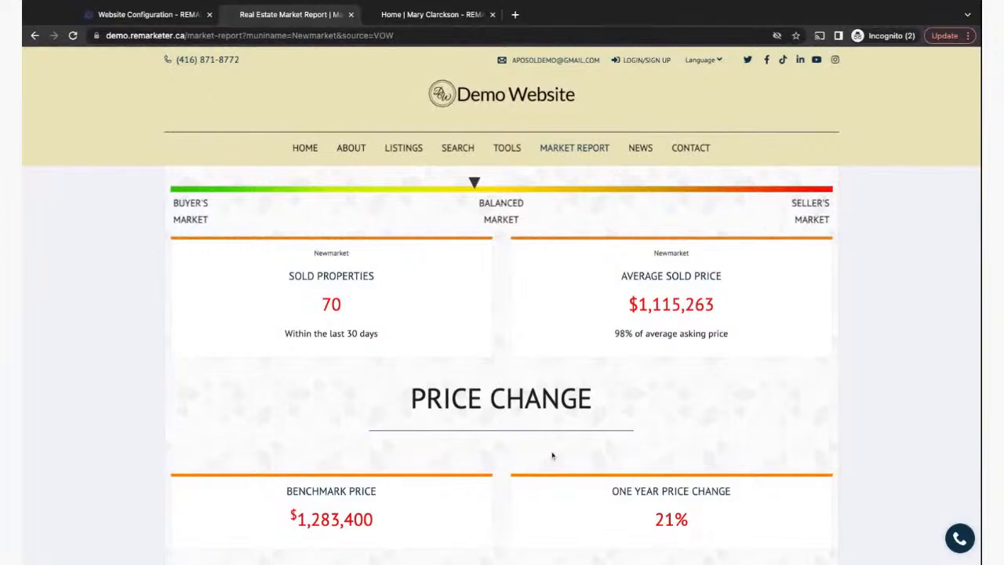
{"action": "scroll", "coordinate": [552, 455], "scroll_direction": "down", "scroll_amount": 4}
{"action": "scroll", "coordinate": [552, 454], "scroll_direction": "down", "scroll_amount": 6}
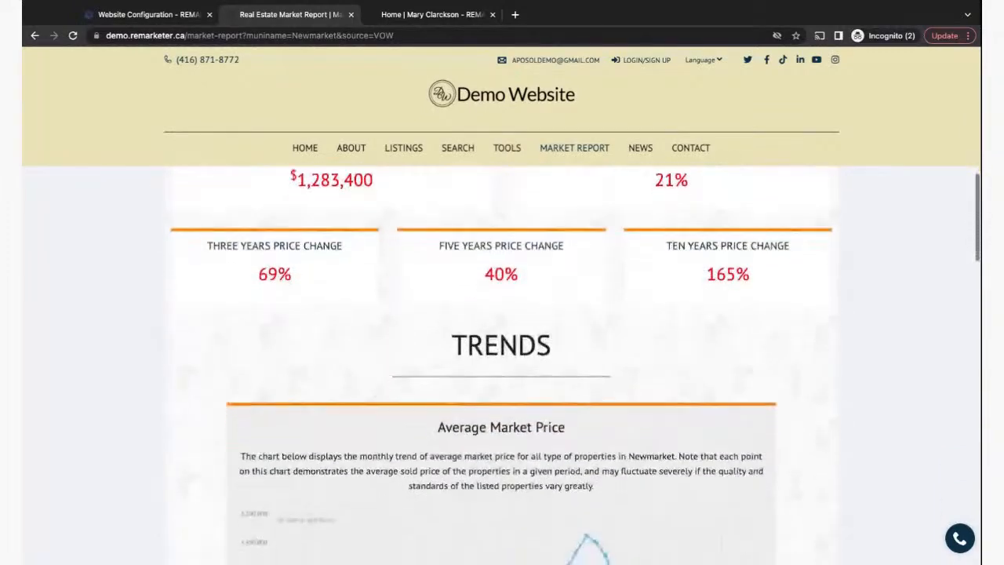
{"action": "scroll", "coordinate": [502, 365], "scroll_direction": "down", "scroll_amount": 8}
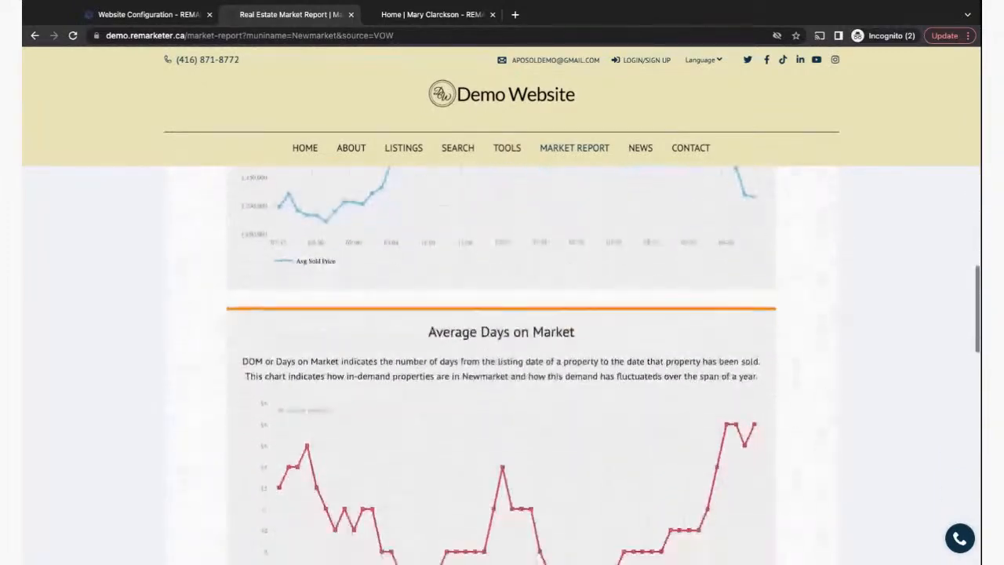
{"action": "scroll", "coordinate": [502, 365], "scroll_direction": "down", "scroll_amount": 1}
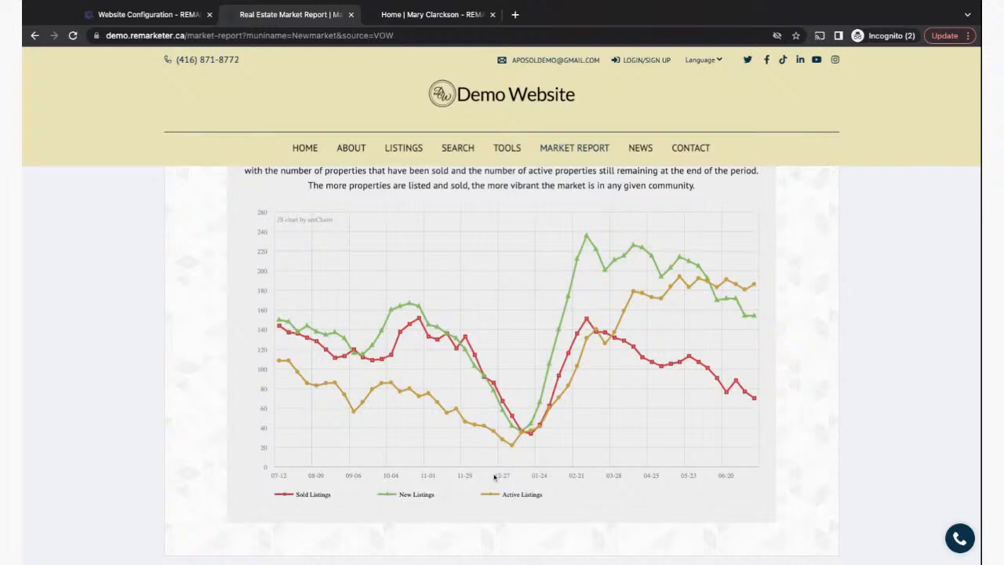
- Scroll through the Newmarket trend charts, then return to Website Configuration
{"action": "scroll", "coordinate": [707, 468], "scroll_direction": "down", "scroll_amount": 9}
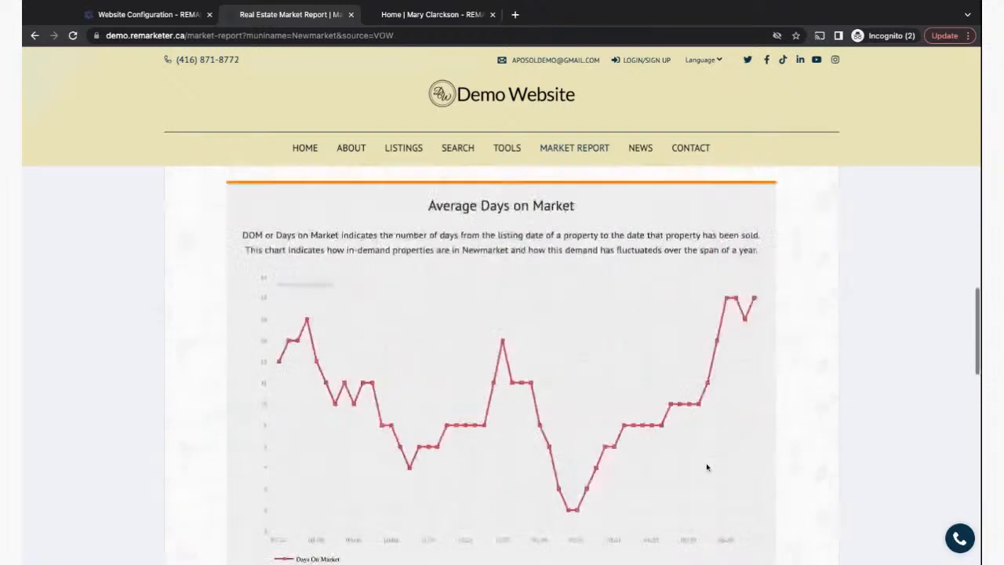
{"action": "scroll", "coordinate": [708, 466], "scroll_direction": "up", "scroll_amount": 4}
{"action": "scroll", "coordinate": [502, 365], "scroll_direction": "up", "scroll_amount": 5}
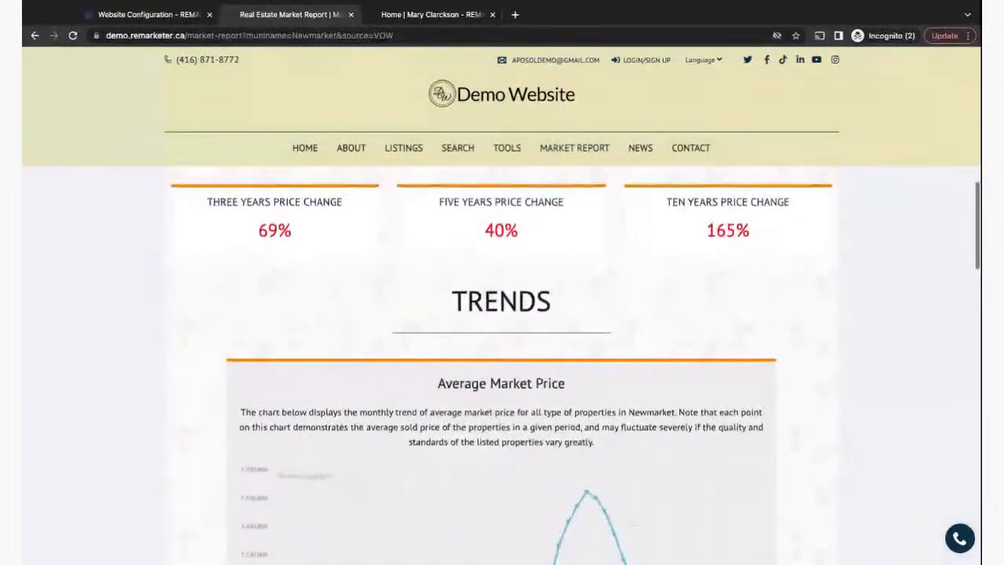
{"action": "scroll", "coordinate": [501, 365], "scroll_direction": "down", "scroll_amount": 9}
{"action": "scroll", "coordinate": [501, 366], "scroll_direction": "down", "scroll_amount": 8}
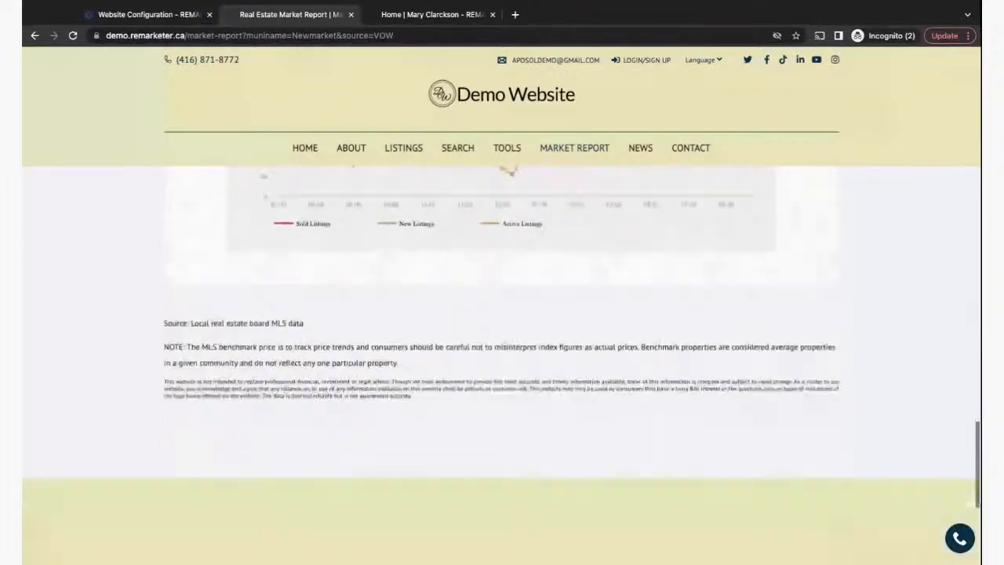
{"action": "scroll", "coordinate": [502, 365], "scroll_direction": "up", "scroll_amount": 5}
{"action": "scroll", "coordinate": [502, 365], "scroll_direction": "up", "scroll_amount": 15}
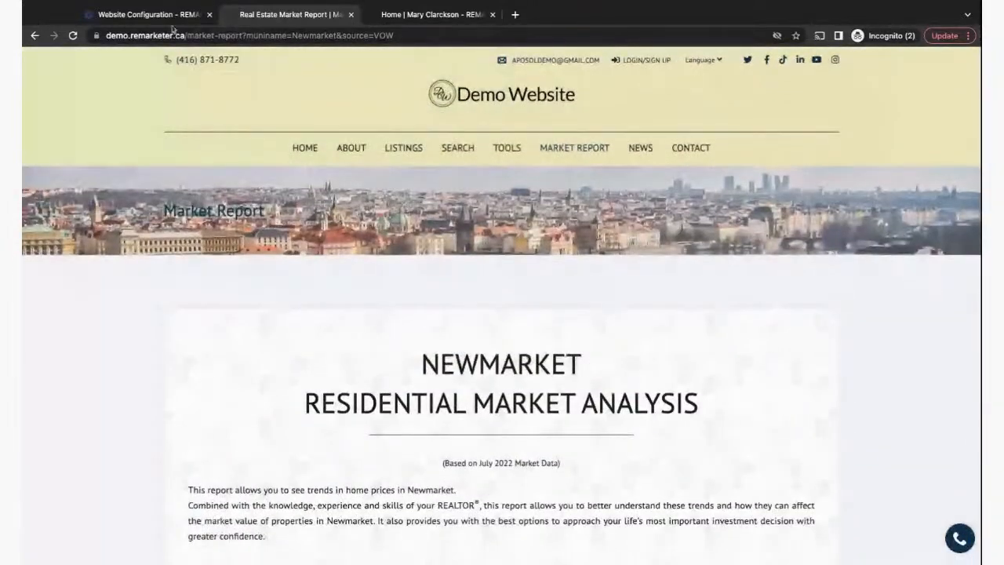
{"action": "left_click", "coordinate": [158, 15]}
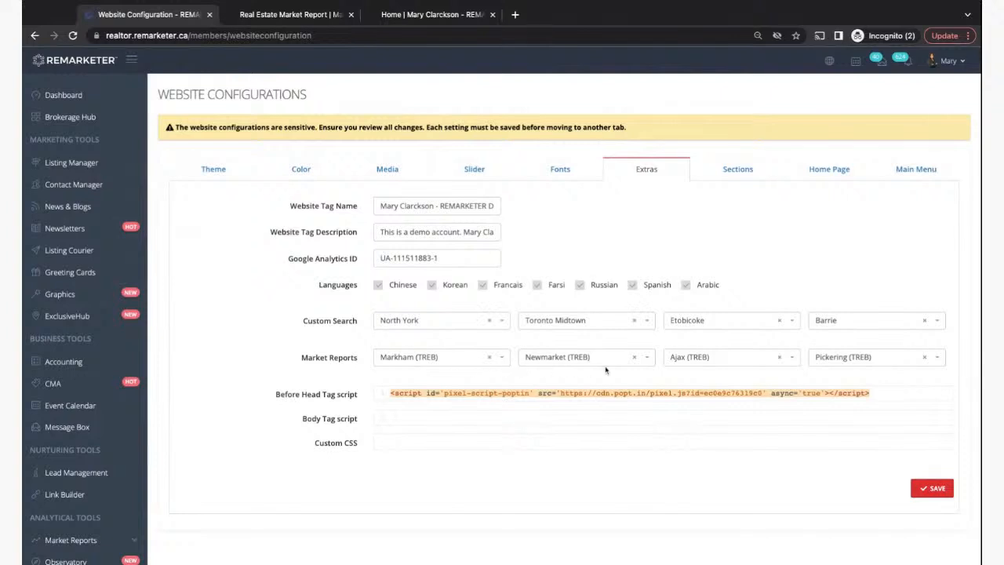
- Search 'north y', set North York (TREB) as the first Market Reports area, save, and return to the demo report
{"action": "left_click", "coordinate": [491, 358]}
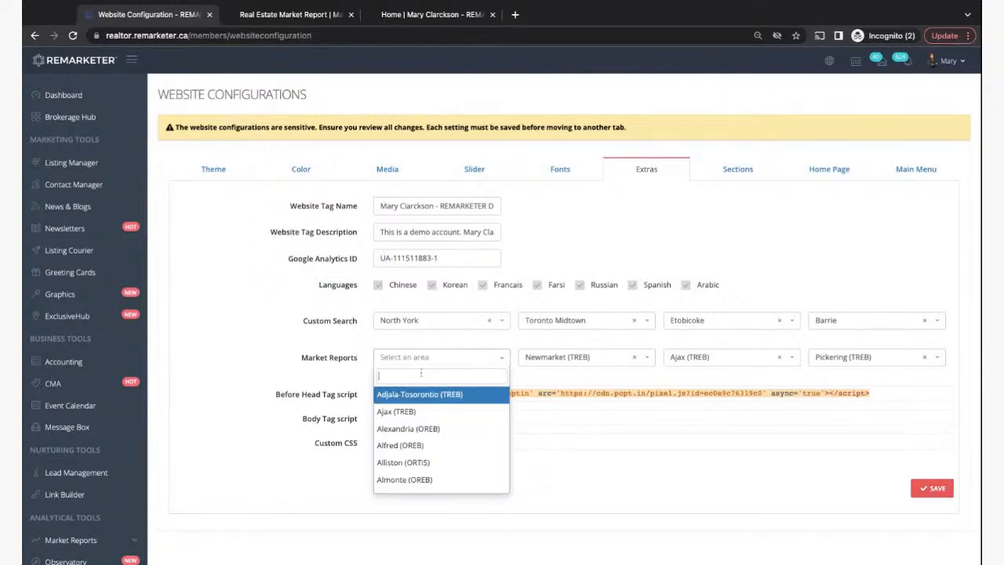
{"action": "type", "text": "north y"}
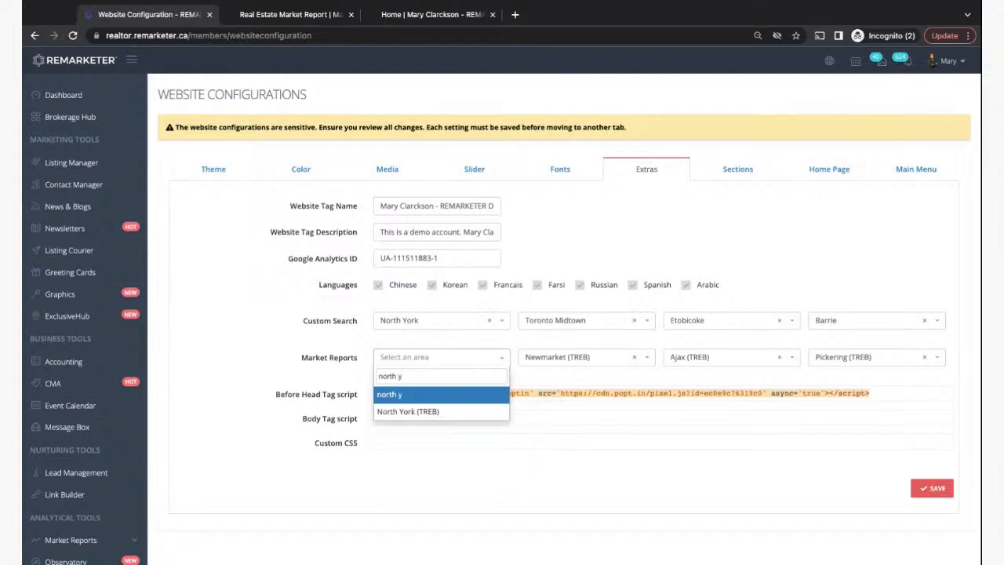
{"action": "left_click", "coordinate": [394, 411]}
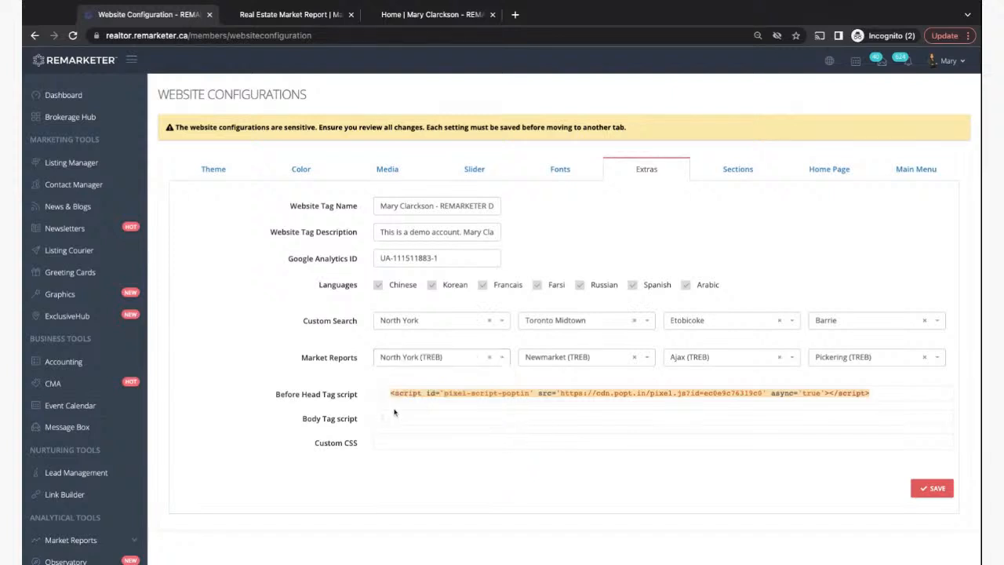
{"action": "left_click", "coordinate": [921, 487]}
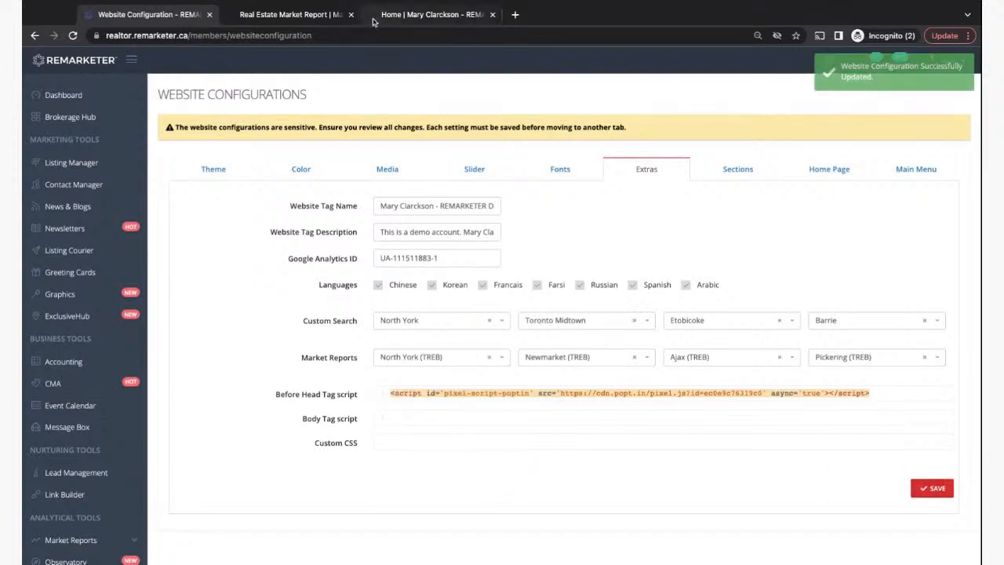
{"action": "left_click", "coordinate": [283, 13]}
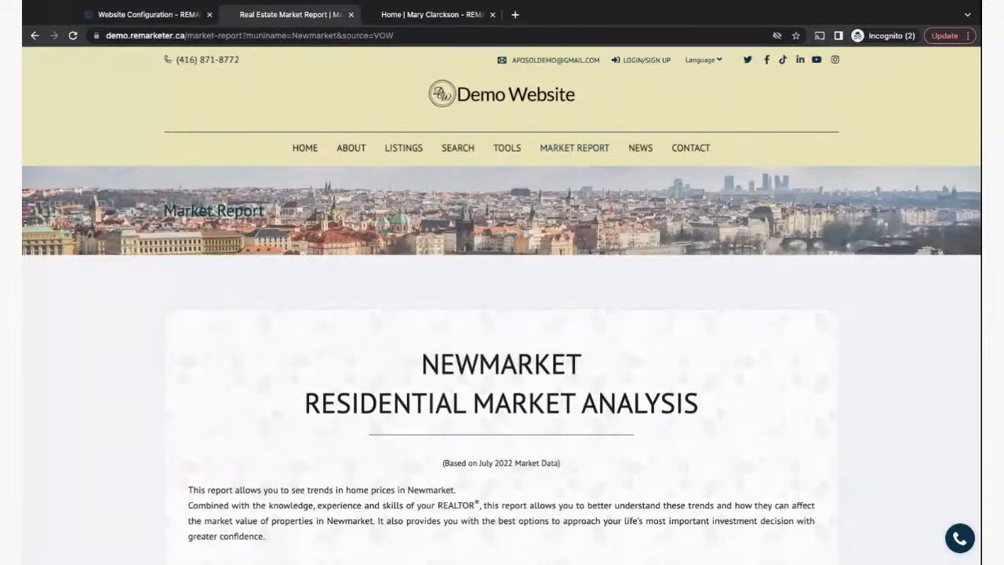
- Reload the demo site and review its North York market report showing 276 sold and $1,025,475 average
{"action": "left_click", "coordinate": [72, 35]}
{"action": "mouse_move", "coordinate": [580, 153]}
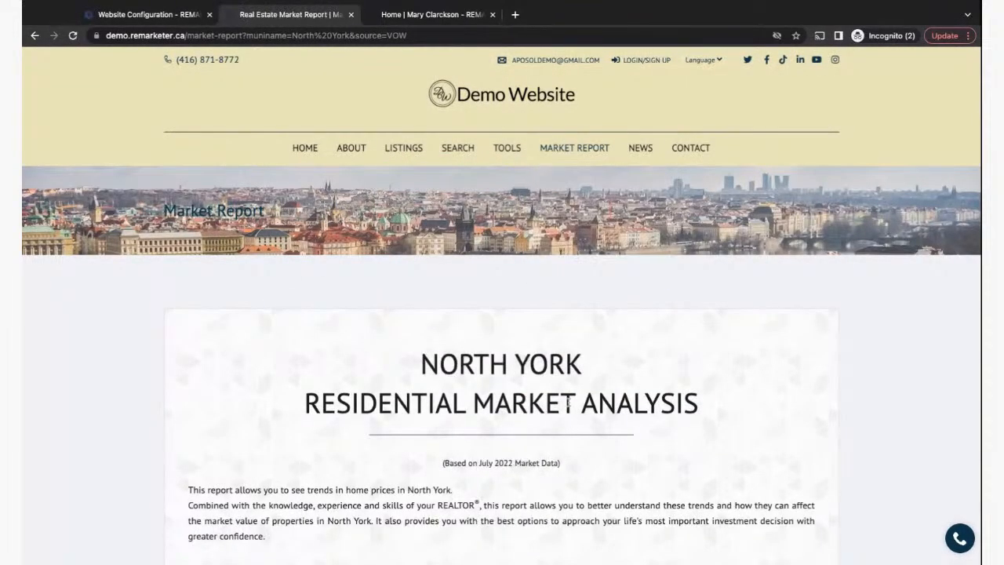
{"action": "scroll", "coordinate": [689, 438], "scroll_direction": "down", "scroll_amount": 10}
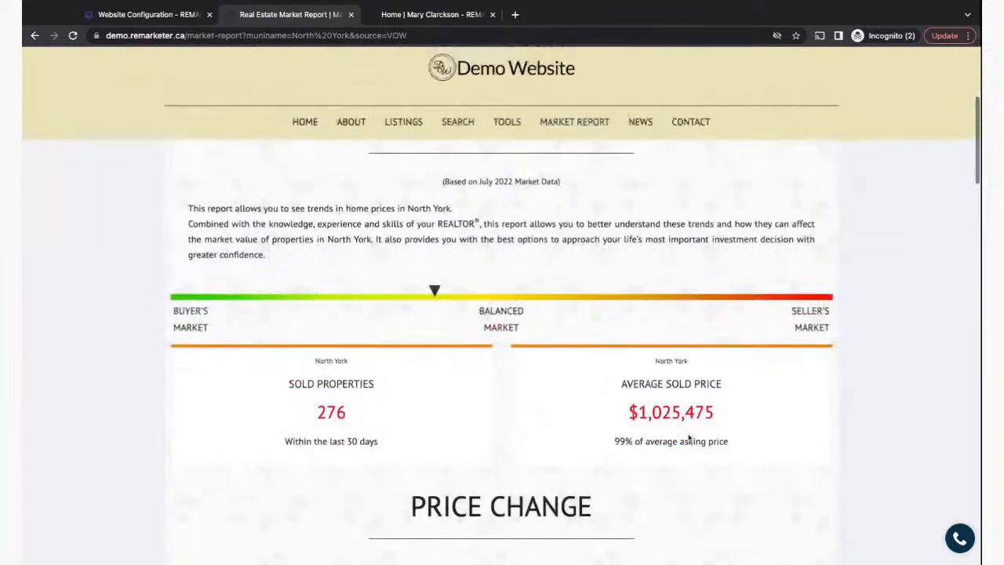
{"action": "scroll", "coordinate": [502, 365], "scroll_direction": "down", "scroll_amount": 15}
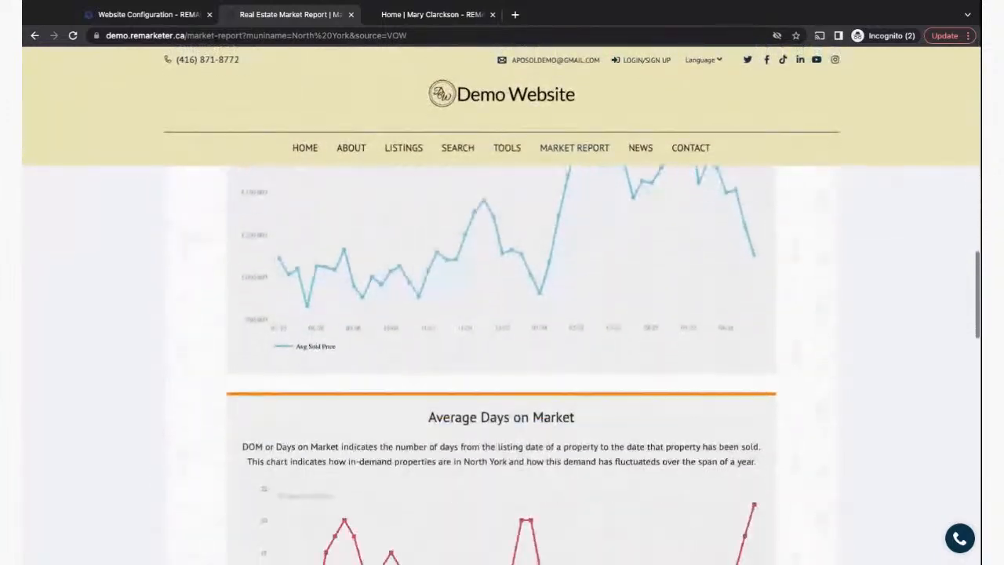
{"action": "scroll", "coordinate": [502, 365], "scroll_direction": "down", "scroll_amount": 2}
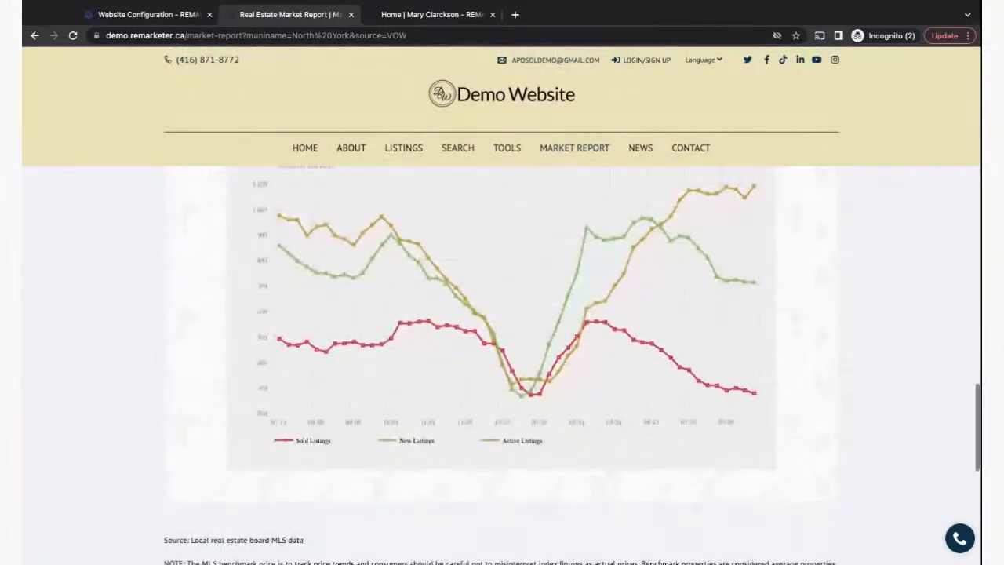
{"action": "scroll", "coordinate": [501, 364], "scroll_direction": "up", "scroll_amount": 8}
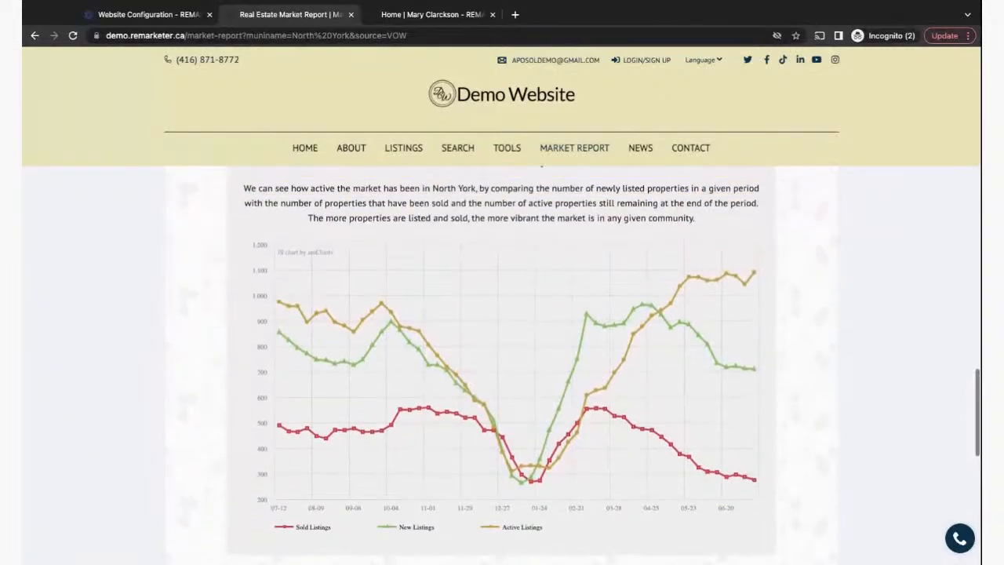
{"action": "scroll", "coordinate": [502, 365], "scroll_direction": "up", "scroll_amount": 10}
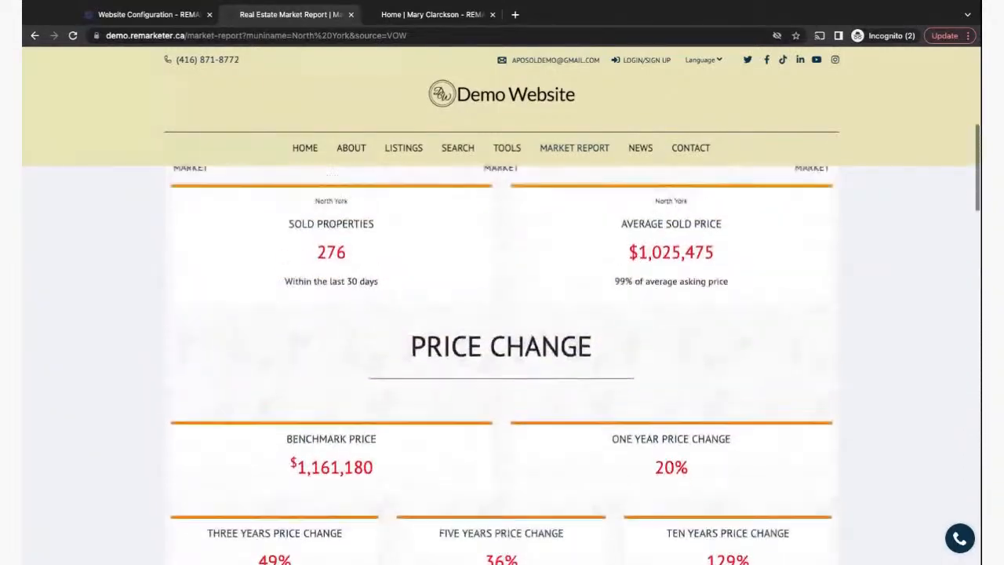
{"action": "scroll", "coordinate": [502, 365], "scroll_direction": "down", "scroll_amount": 5}
{"action": "scroll", "coordinate": [502, 364], "scroll_direction": "down", "scroll_amount": 10}
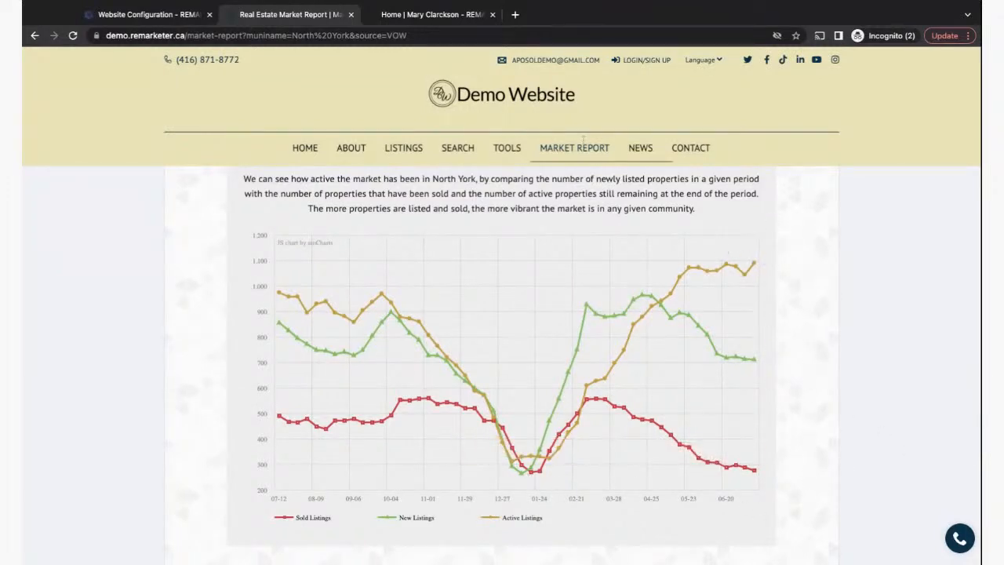
- Return to the Website Configuration tab and scroll down to the Extras settings
{"action": "left_click", "coordinate": [136, 15]}
{"action": "scroll", "coordinate": [235, 327], "scroll_direction": "down", "scroll_amount": 2}
{"action": "scroll", "coordinate": [234, 327], "scroll_direction": "down", "scroll_amount": 2}
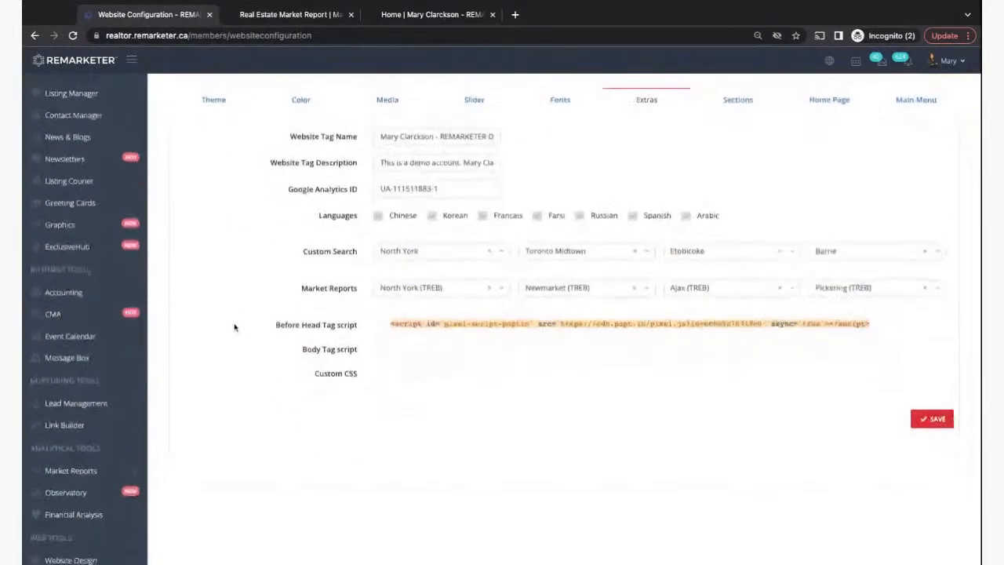
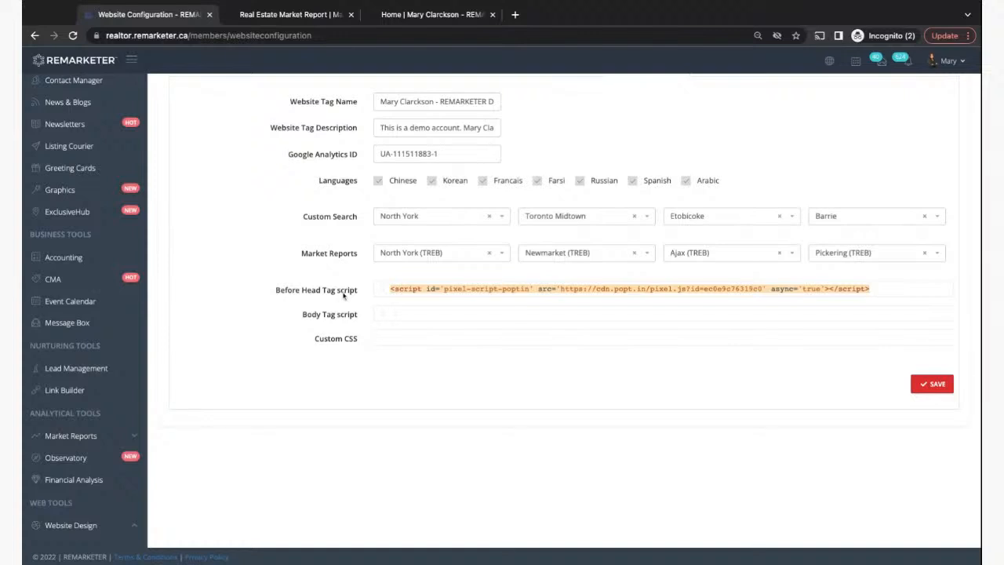
- Add an empty line after the pixel script in the Before Head Tag script field
{"action": "triple_click", "coordinate": [390, 289]}
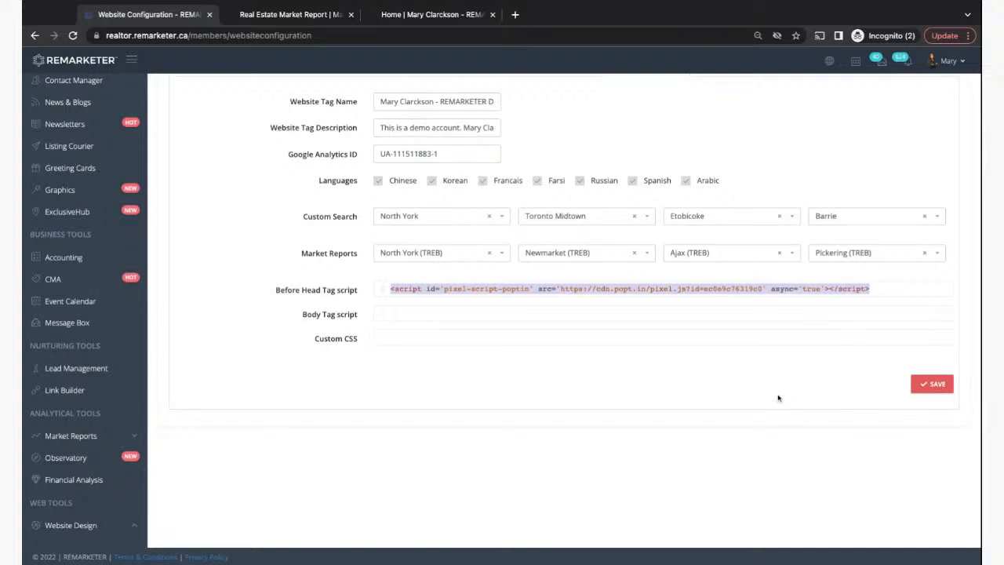
{"action": "left_click", "coordinate": [880, 289]}
{"action": "key", "text": "Return"}
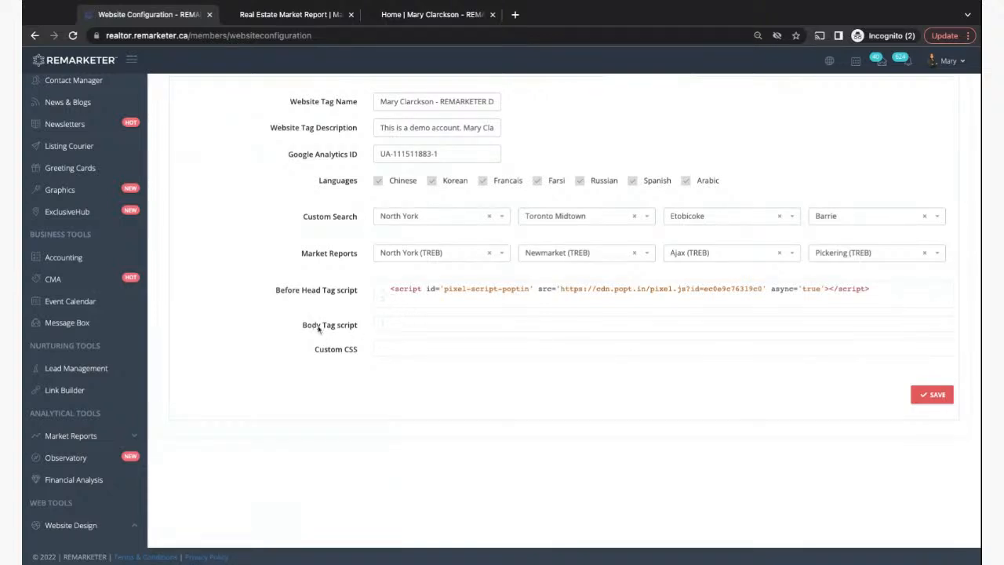
{"action": "left_click", "coordinate": [399, 323]}
{"action": "left_click", "coordinate": [415, 326]}
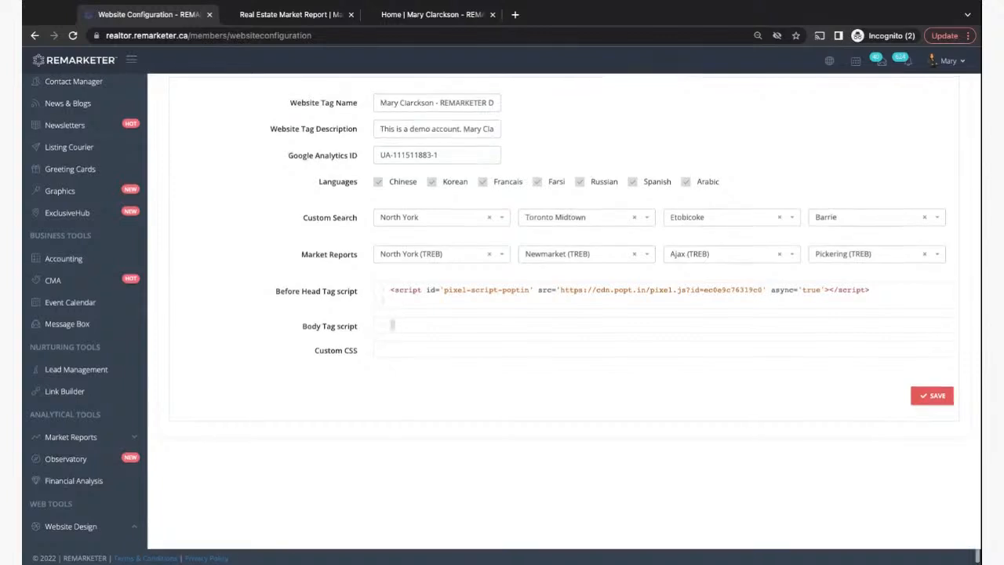
{"action": "scroll", "coordinate": [505, 319], "scroll_direction": "up", "scroll_amount": 2}
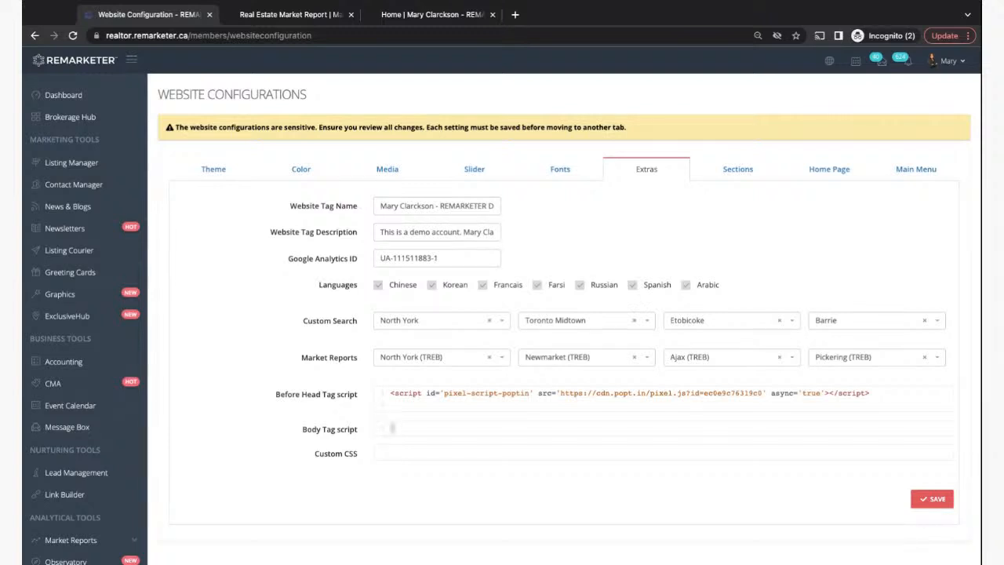
- Check the custom section code editors and Home Page section order, then go to the North York market report tab
{"action": "left_click", "coordinate": [742, 176]}
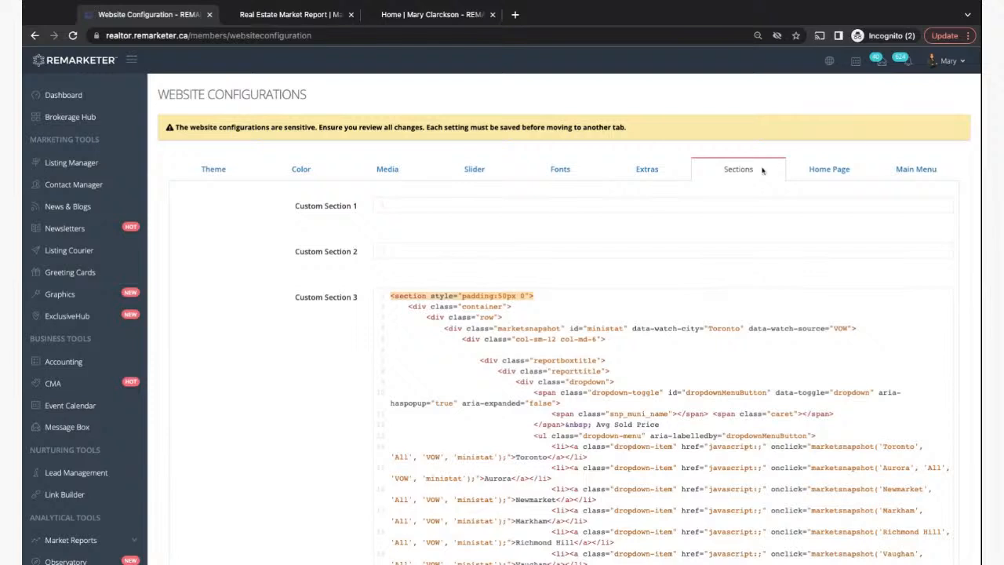
{"action": "left_click", "coordinate": [833, 176]}
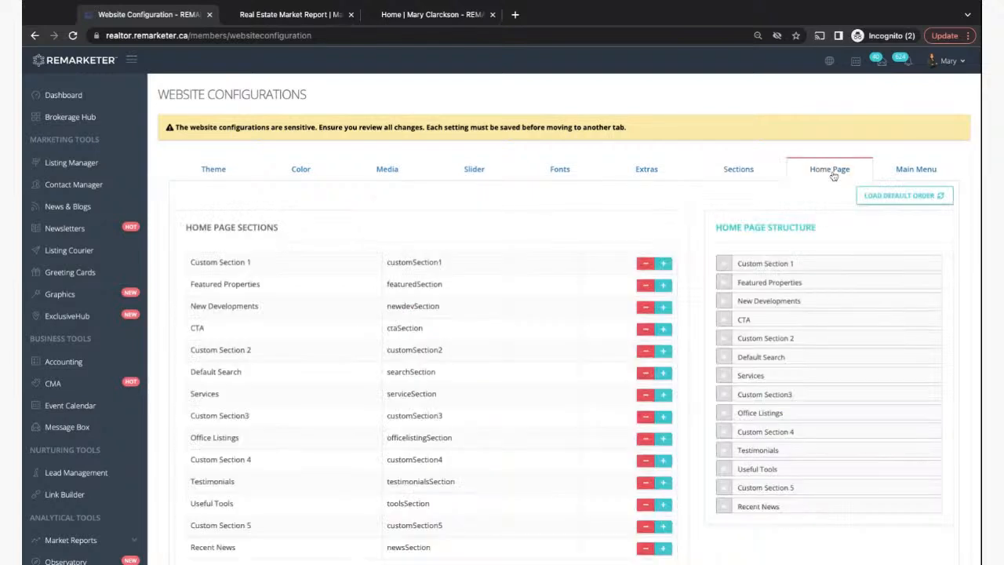
{"action": "left_click", "coordinate": [744, 171]}
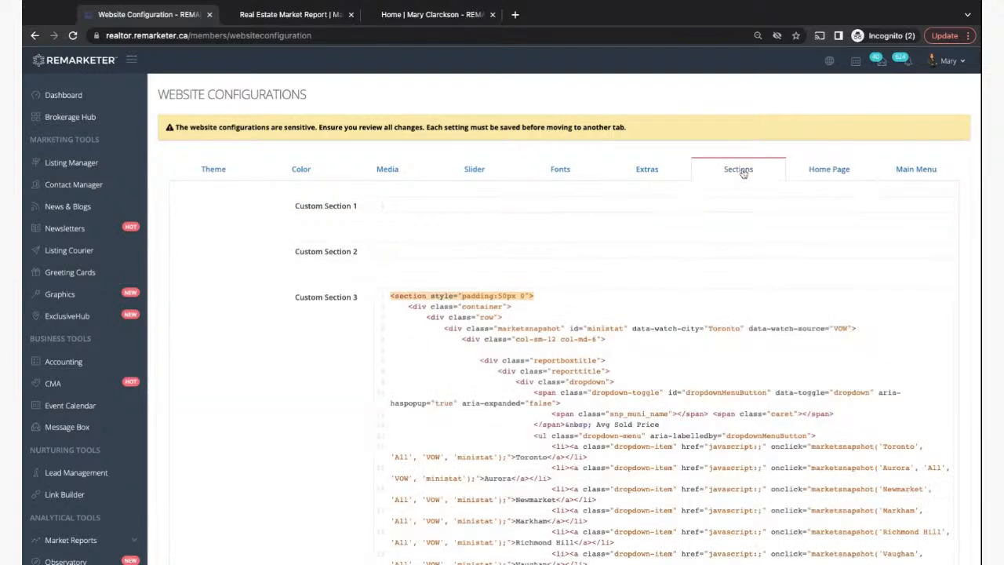
{"action": "left_click", "coordinate": [296, 14]}
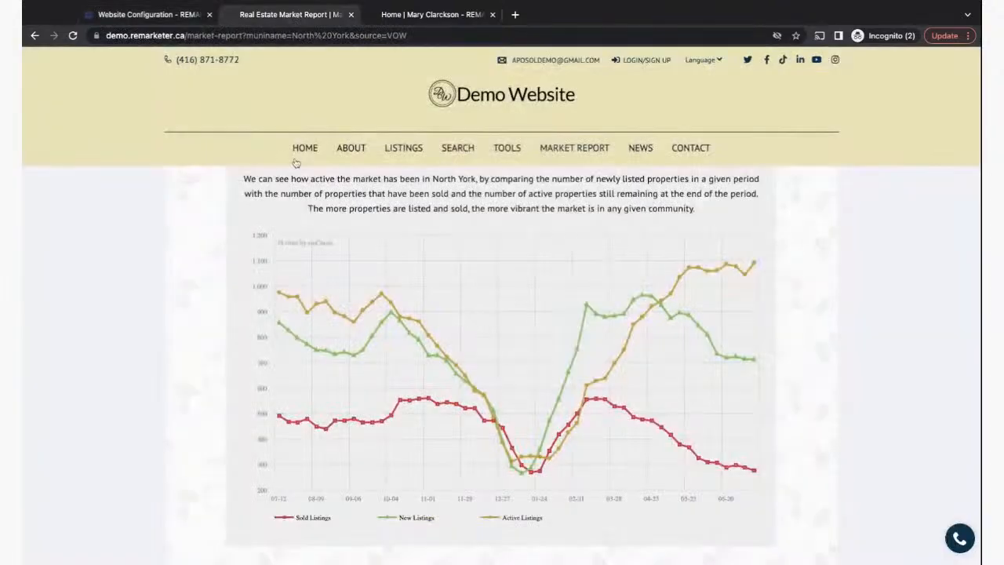
- Open the demo site's home page, scroll through it, and return to it after a brief admin-tab visit
{"action": "left_click", "coordinate": [303, 155]}
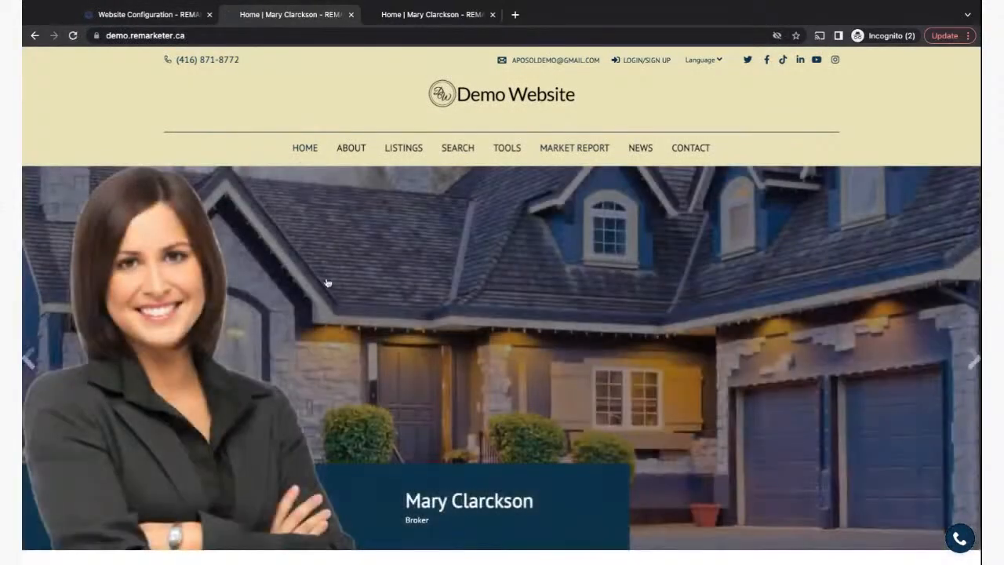
{"action": "scroll", "coordinate": [329, 356], "scroll_direction": "down", "scroll_amount": 6}
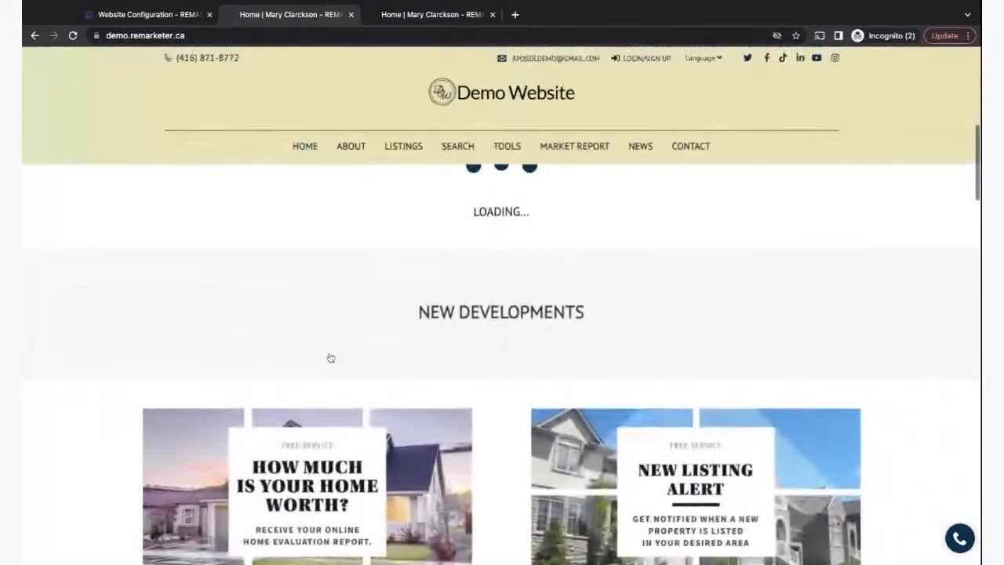
{"action": "scroll", "coordinate": [330, 356], "scroll_direction": "down", "scroll_amount": 3}
{"action": "scroll", "coordinate": [502, 364], "scroll_direction": "down", "scroll_amount": 10}
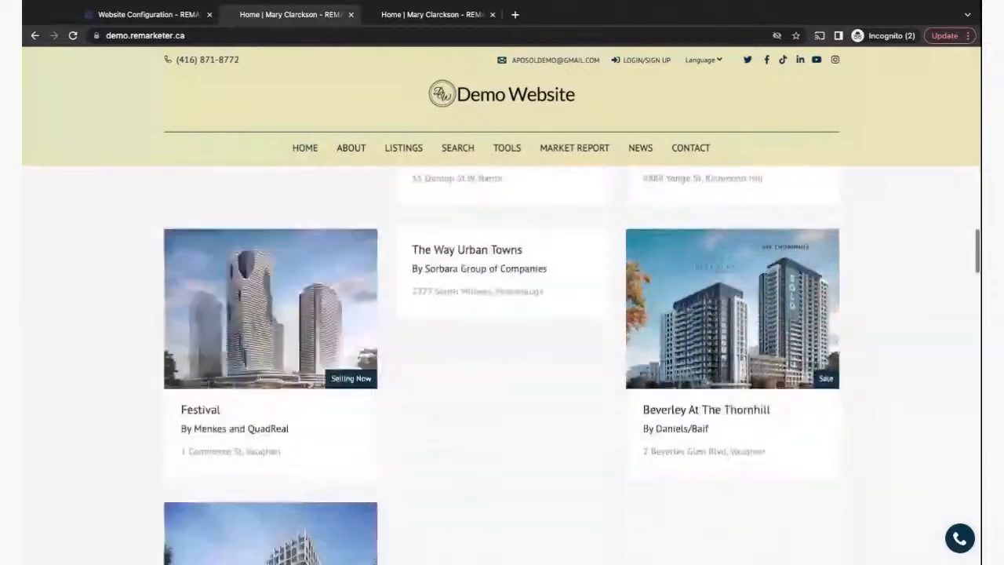
{"action": "scroll", "coordinate": [502, 364], "scroll_direction": "down", "scroll_amount": 5}
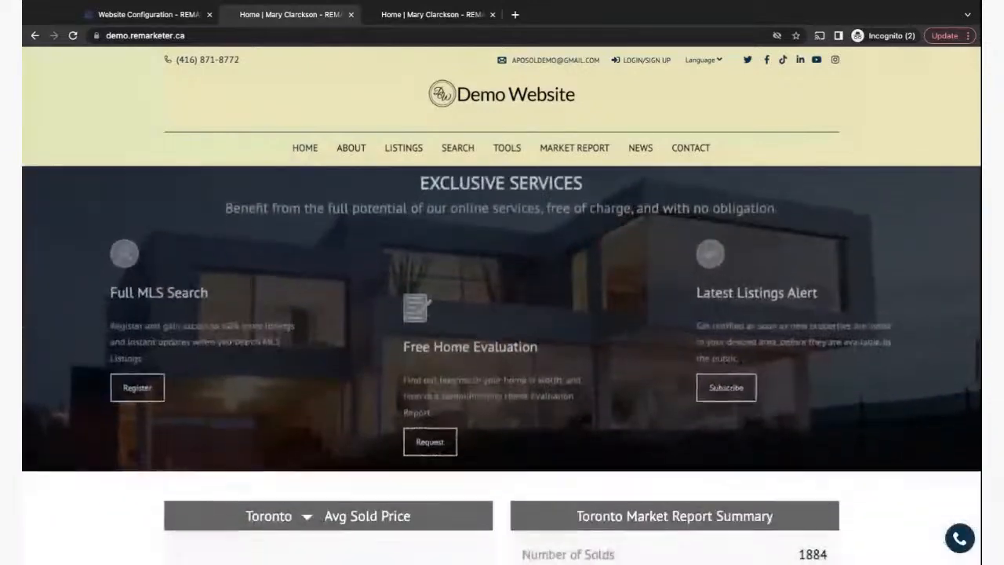
{"action": "scroll", "coordinate": [502, 364], "scroll_direction": "up", "scroll_amount": 10}
{"action": "scroll", "coordinate": [502, 363], "scroll_direction": "up", "scroll_amount": 10}
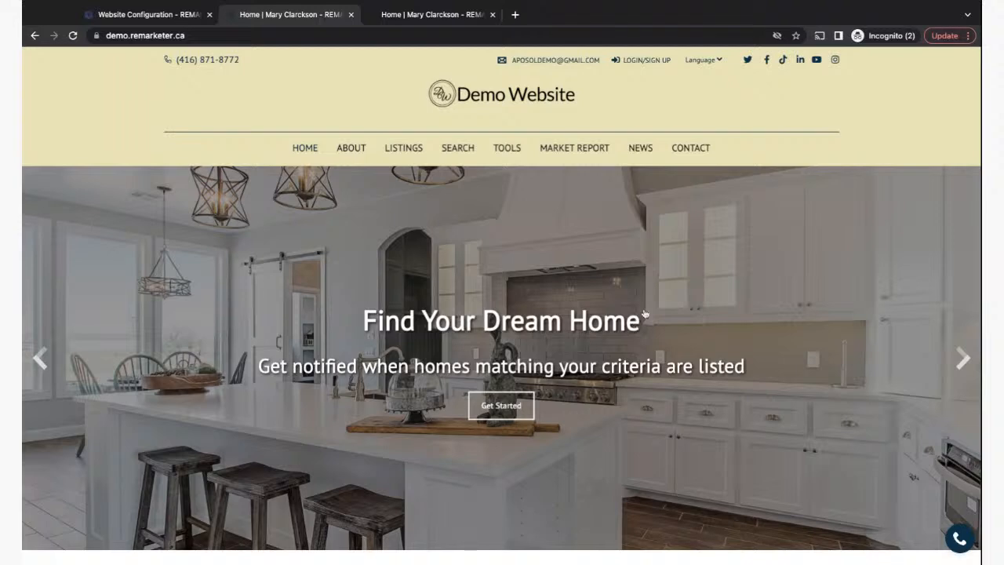
{"action": "left_click", "coordinate": [145, 16]}
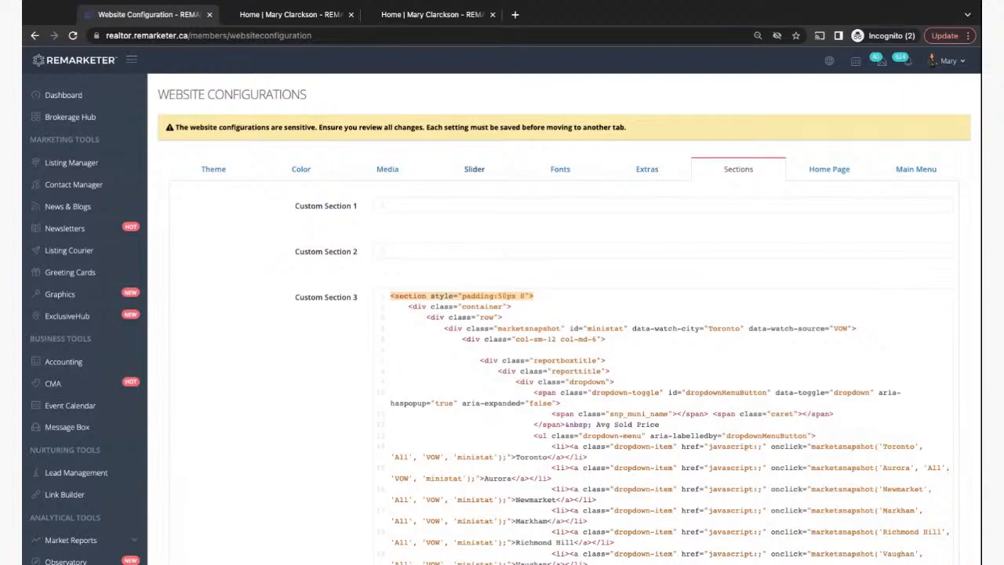
{"action": "left_click", "coordinate": [272, 16]}
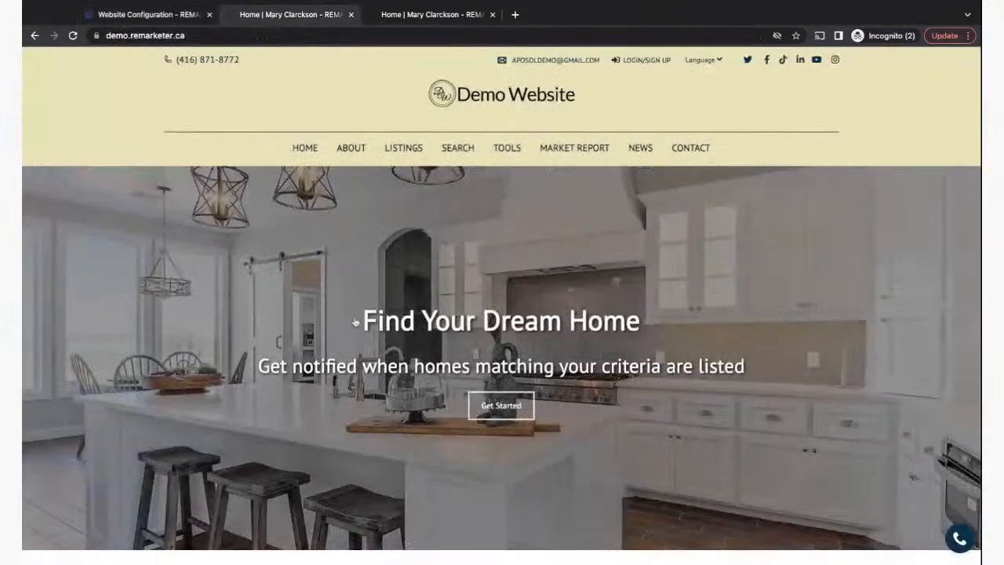
{"action": "scroll", "coordinate": [357, 334], "scroll_direction": "down", "scroll_amount": 10}
{"action": "scroll", "coordinate": [356, 335], "scroll_direction": "up", "scroll_amount": 1}
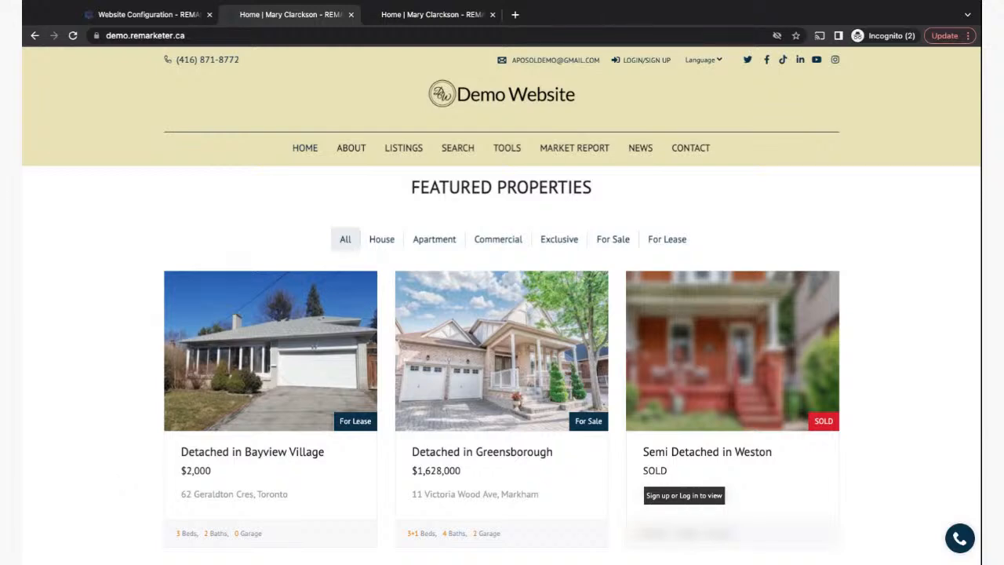
{"action": "scroll", "coordinate": [502, 353], "scroll_direction": "down", "scroll_amount": 3}
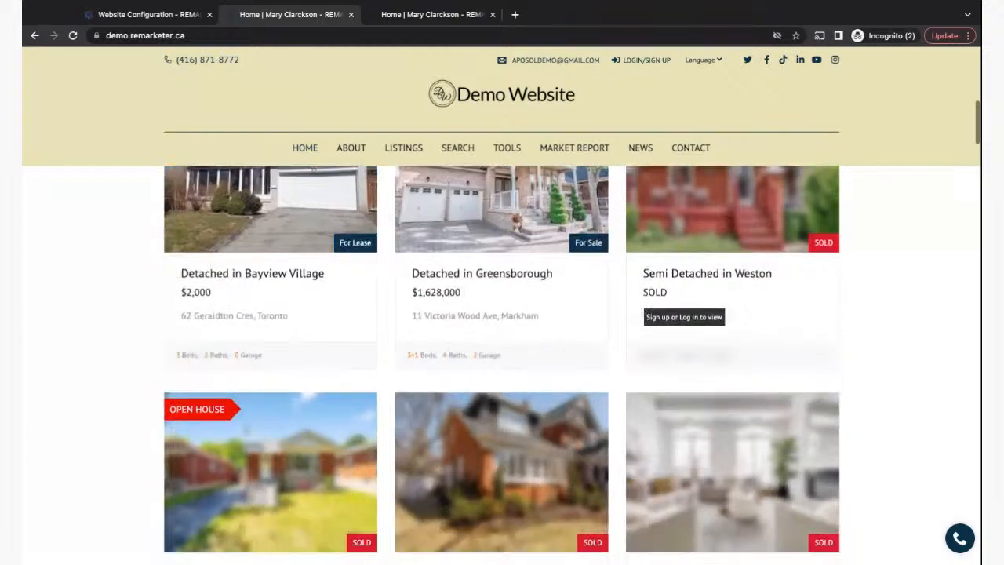
{"action": "scroll", "coordinate": [501, 353], "scroll_direction": "down", "scroll_amount": 3}
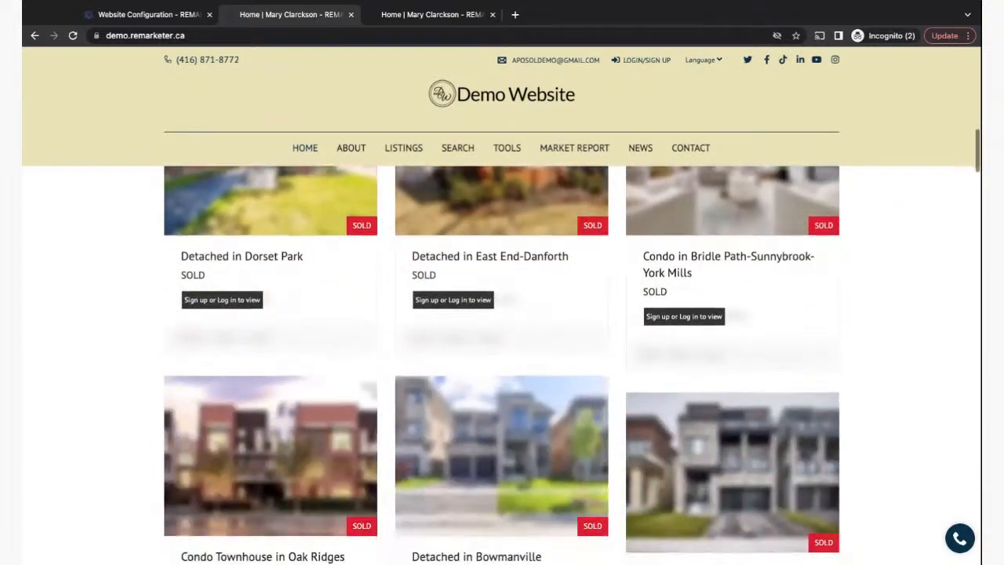
{"action": "scroll", "coordinate": [141, 429], "scroll_direction": "down", "scroll_amount": 10}
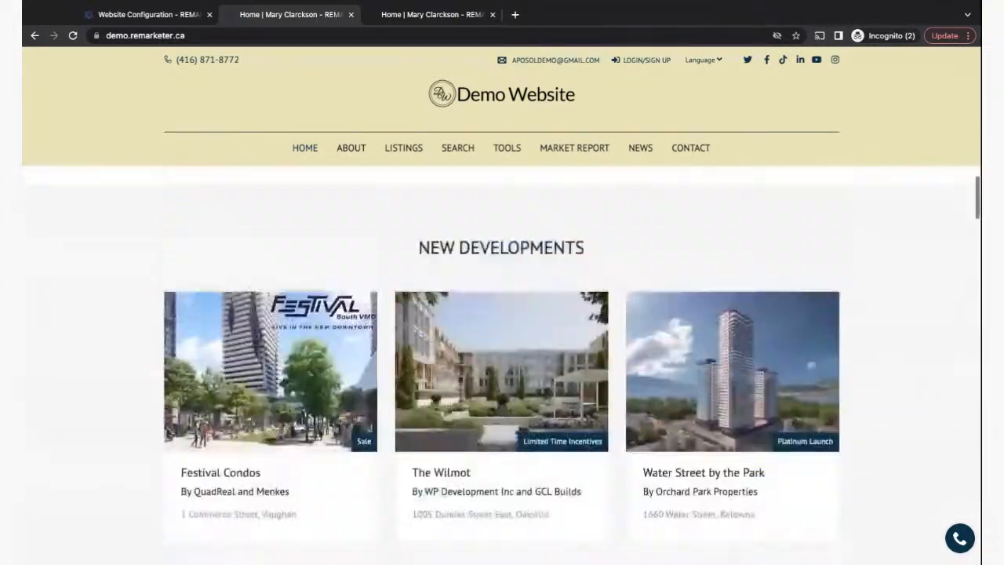
{"action": "scroll", "coordinate": [125, 448], "scroll_direction": "down", "scroll_amount": 5}
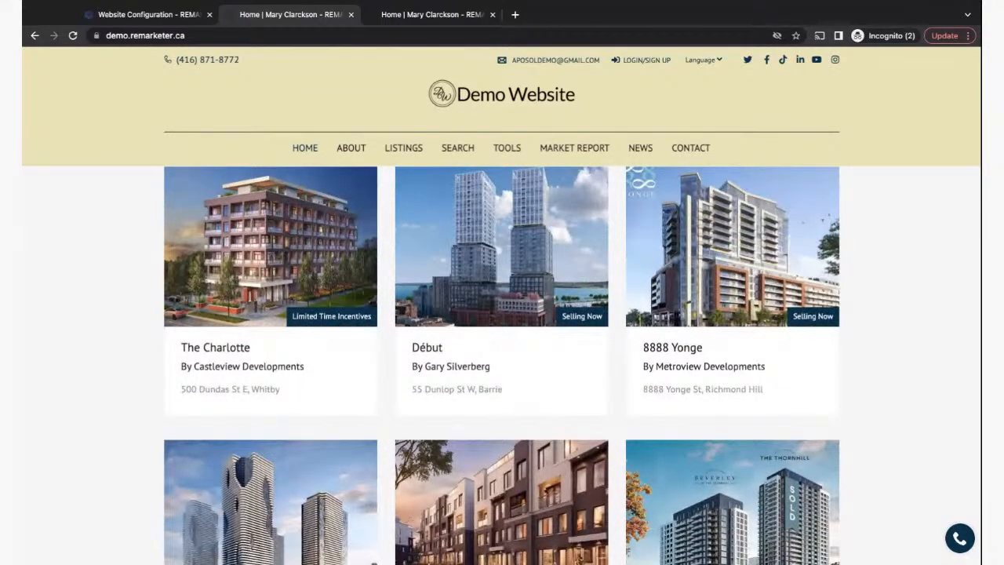
{"action": "scroll", "coordinate": [502, 353], "scroll_direction": "down", "scroll_amount": 2}
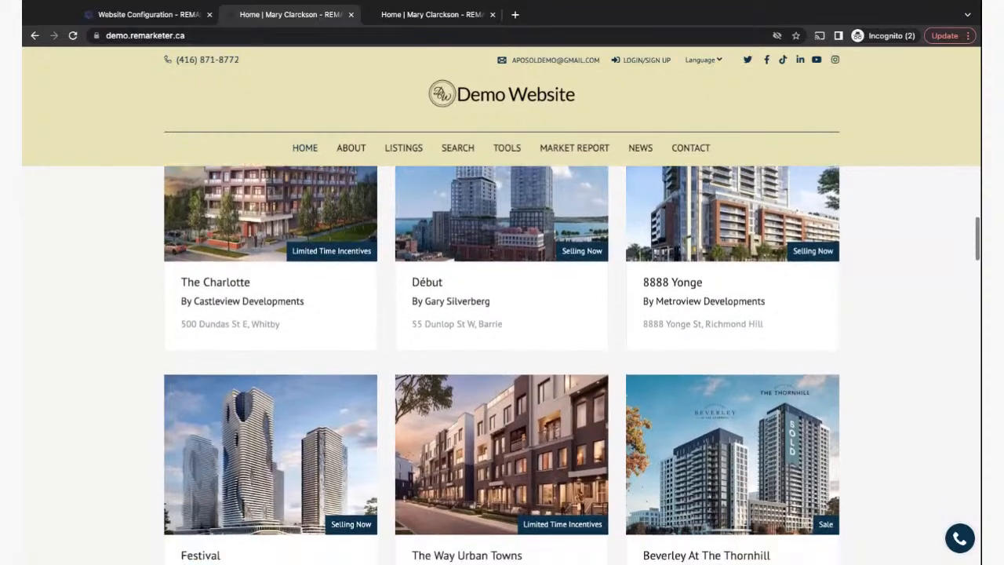
{"action": "scroll", "coordinate": [502, 353], "scroll_direction": "down", "scroll_amount": 6}
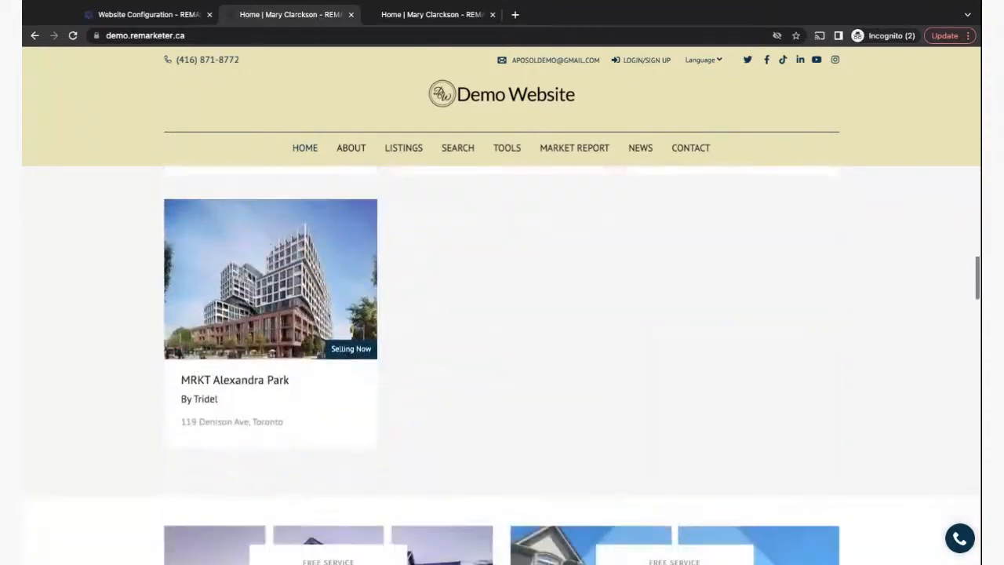
{"action": "scroll", "coordinate": [916, 319], "scroll_direction": "down", "scroll_amount": 4}
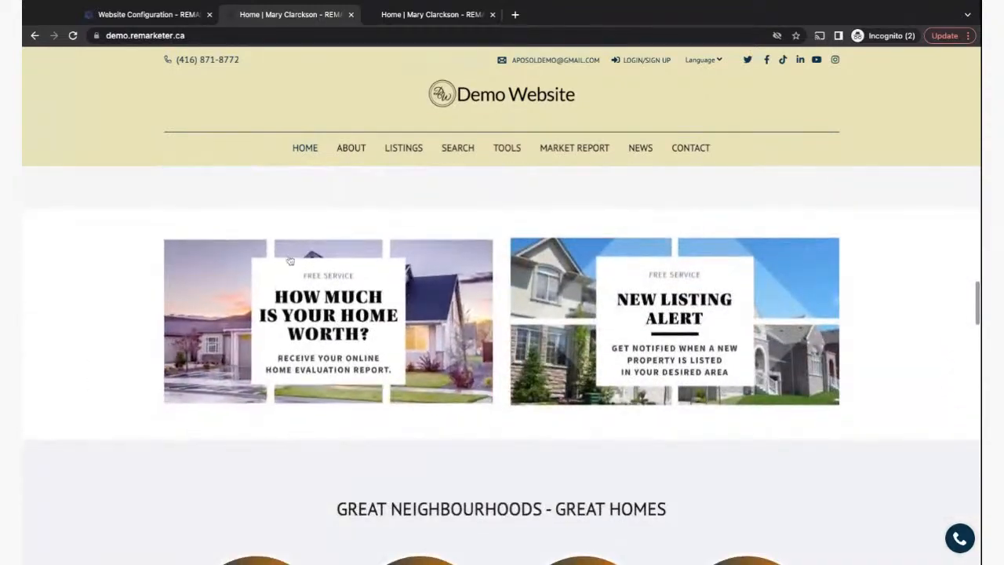
{"action": "scroll", "coordinate": [146, 414], "scroll_direction": "down", "scroll_amount": 4}
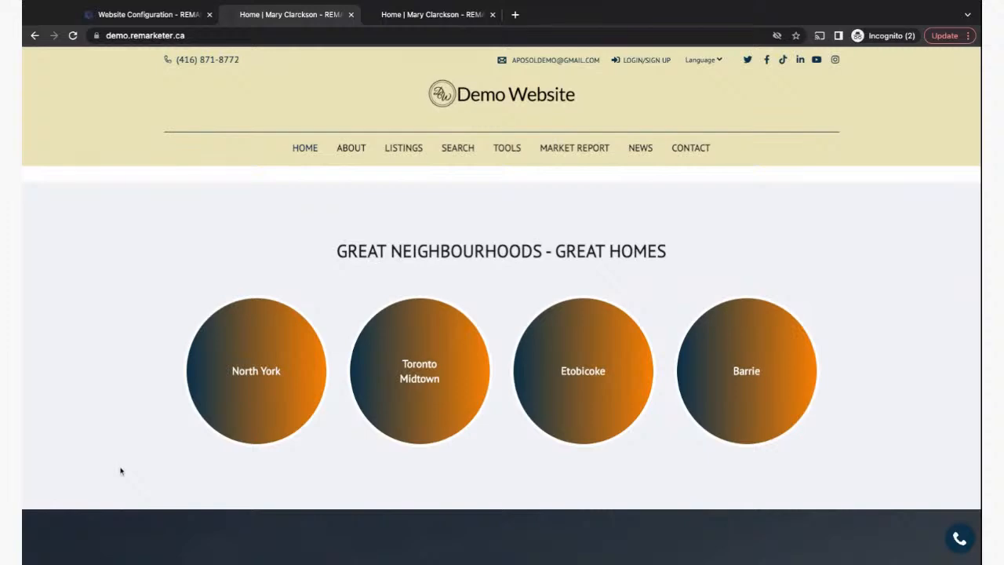
{"action": "scroll", "coordinate": [120, 471], "scroll_direction": "down", "scroll_amount": 4}
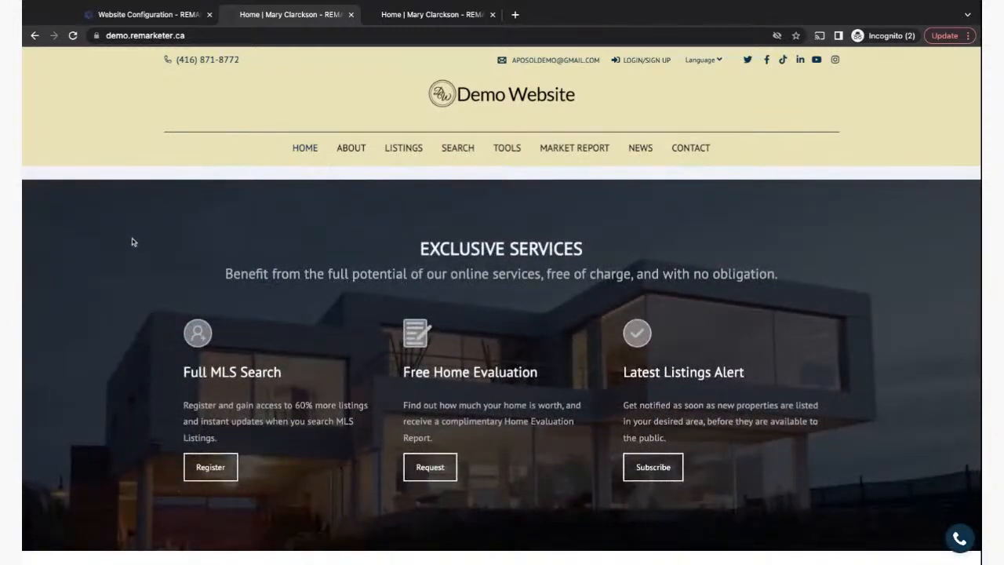
{"action": "scroll", "coordinate": [100, 521], "scroll_direction": "down", "scroll_amount": 5}
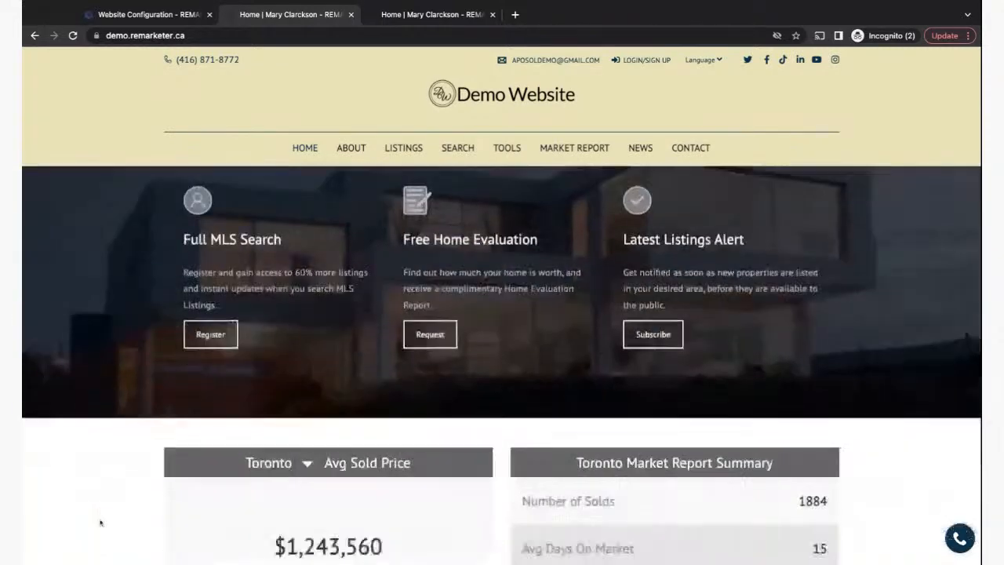
{"action": "scroll", "coordinate": [99, 521], "scroll_direction": "up", "scroll_amount": 2}
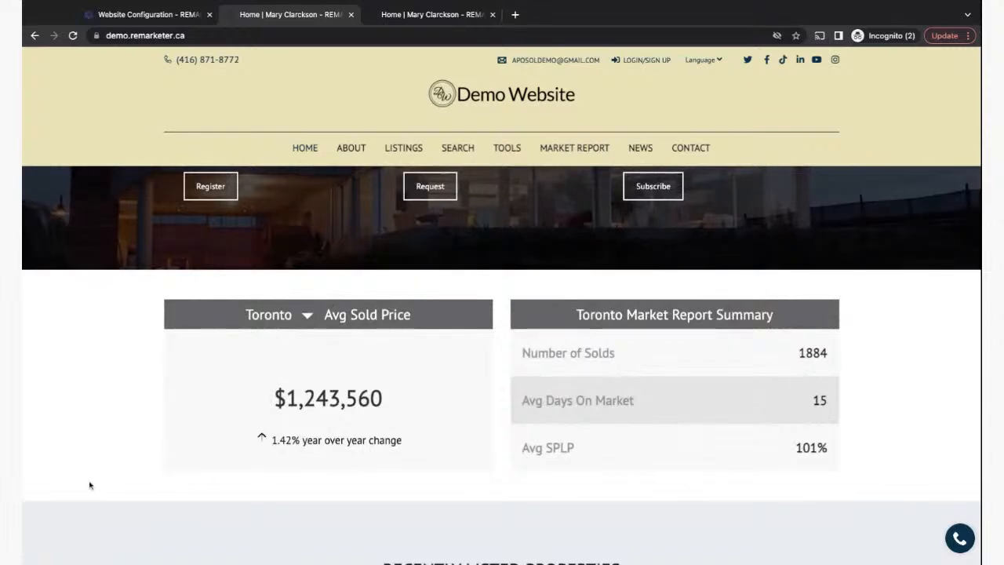
{"action": "scroll", "coordinate": [54, 481], "scroll_direction": "down", "scroll_amount": 1}
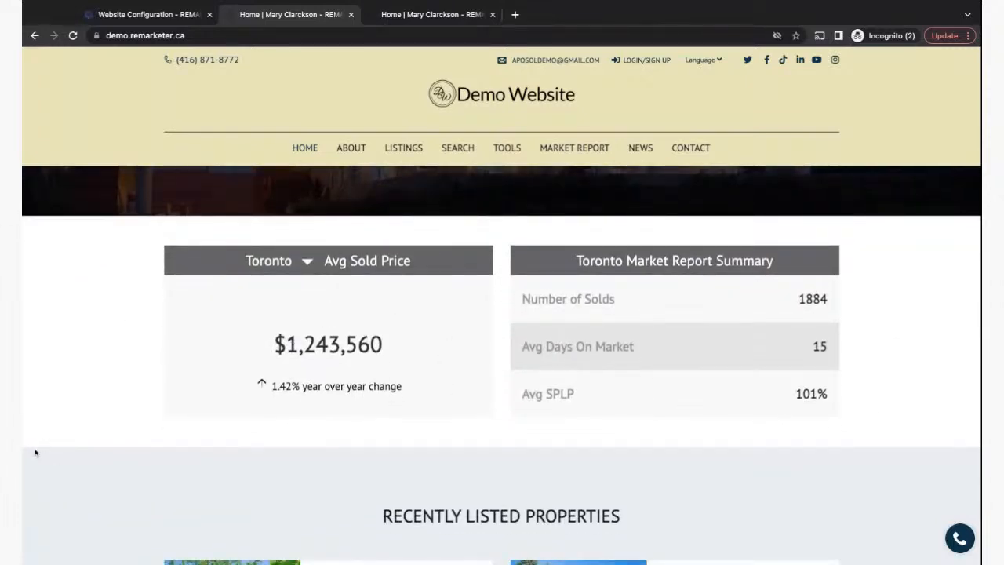
{"action": "scroll", "coordinate": [35, 452], "scroll_direction": "down", "scroll_amount": 2}
{"action": "scroll", "coordinate": [35, 452], "scroll_direction": "down", "scroll_amount": 2}
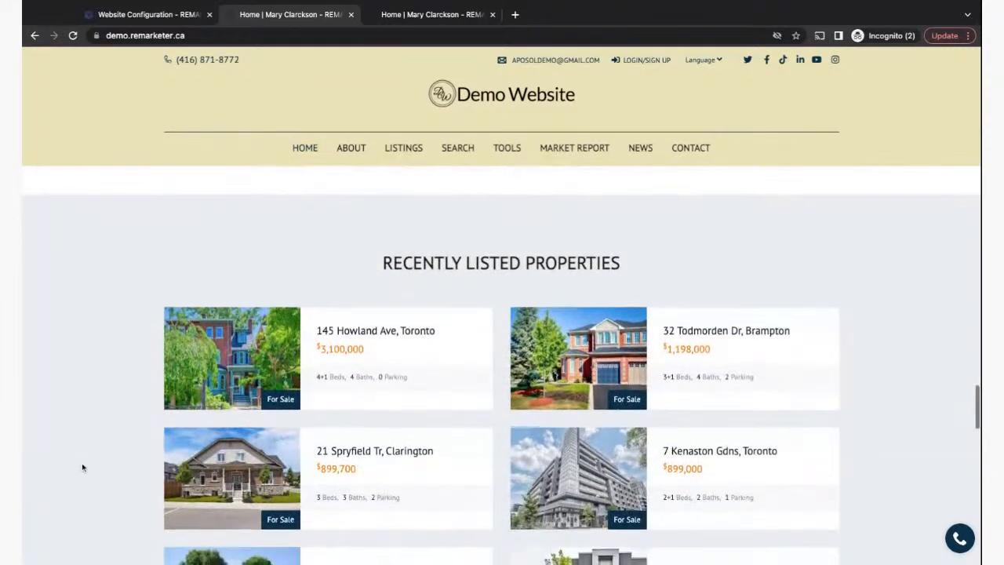
{"action": "scroll", "coordinate": [82, 467], "scroll_direction": "down", "scroll_amount": 1}
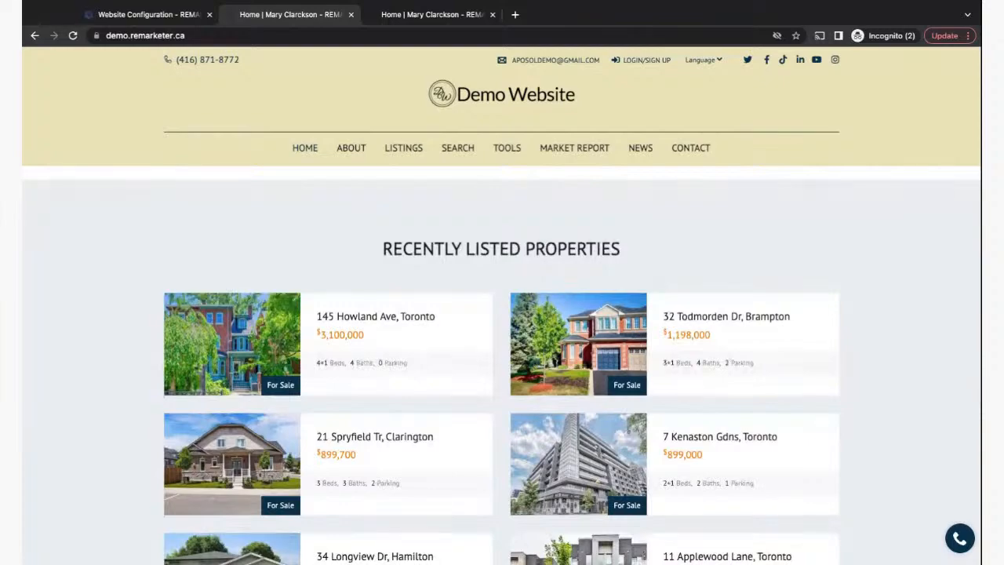
{"action": "scroll", "coordinate": [809, 247], "scroll_direction": "down", "scroll_amount": 1}
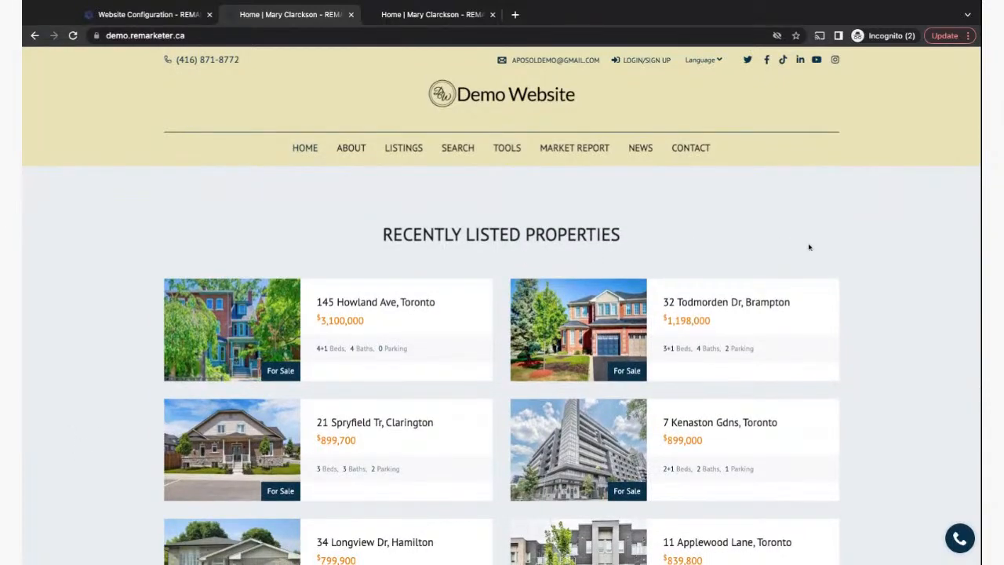
{"action": "scroll", "coordinate": [842, 456], "scroll_direction": "down", "scroll_amount": 7}
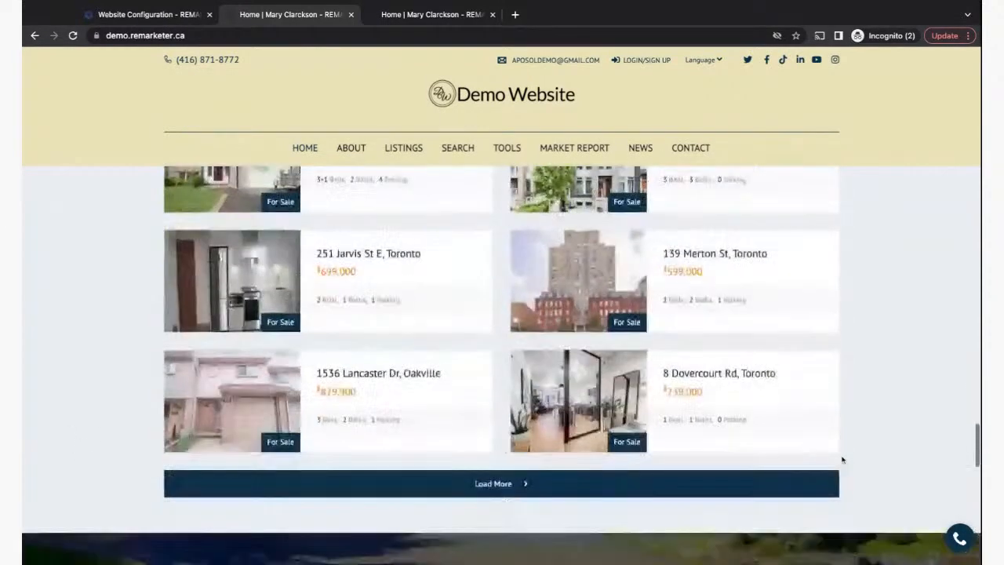
{"action": "scroll", "coordinate": [842, 458], "scroll_direction": "up", "scroll_amount": 3}
{"action": "scroll", "coordinate": [842, 459], "scroll_direction": "down", "scroll_amount": 7}
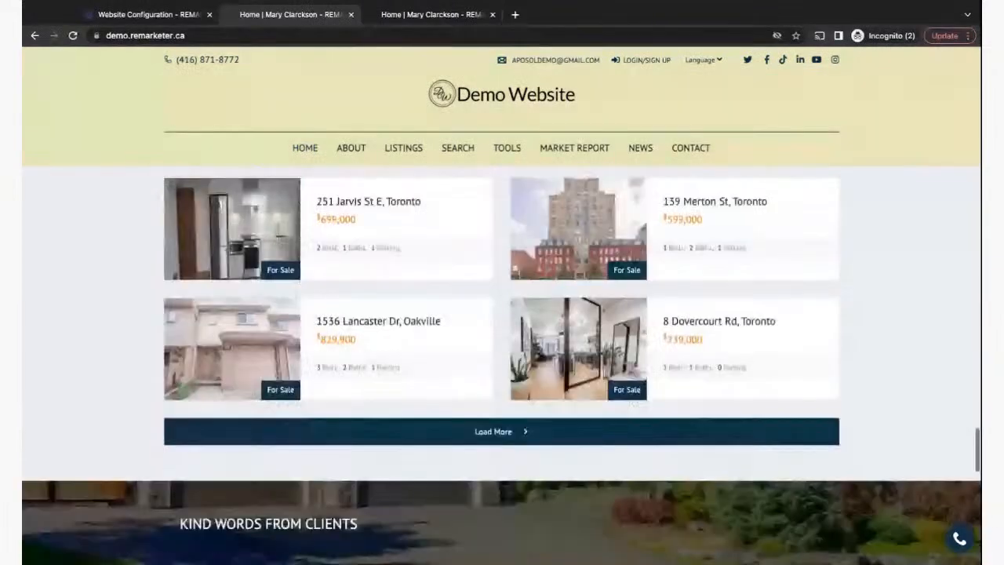
{"action": "scroll", "coordinate": [842, 458], "scroll_direction": "down", "scroll_amount": 1}
{"action": "scroll", "coordinate": [842, 458], "scroll_direction": "up", "scroll_amount": 1}
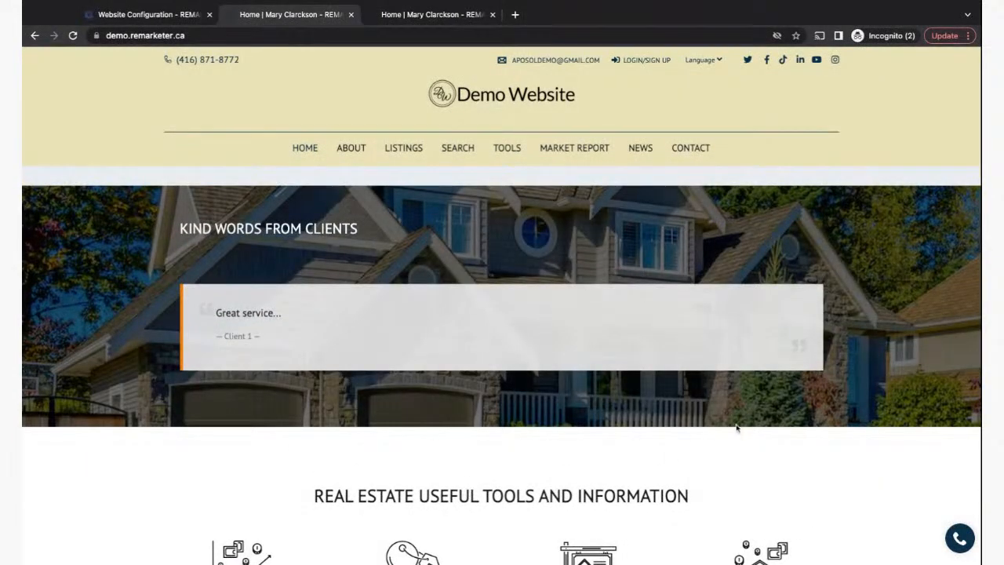
{"action": "scroll", "coordinate": [667, 437], "scroll_direction": "down", "scroll_amount": 3}
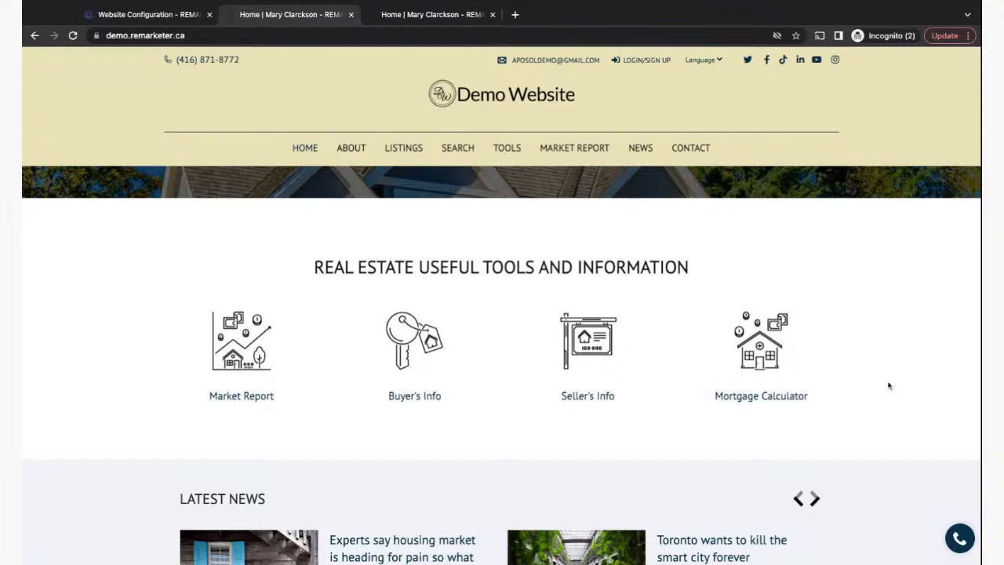
{"action": "scroll", "coordinate": [888, 385], "scroll_direction": "down", "scroll_amount": 4}
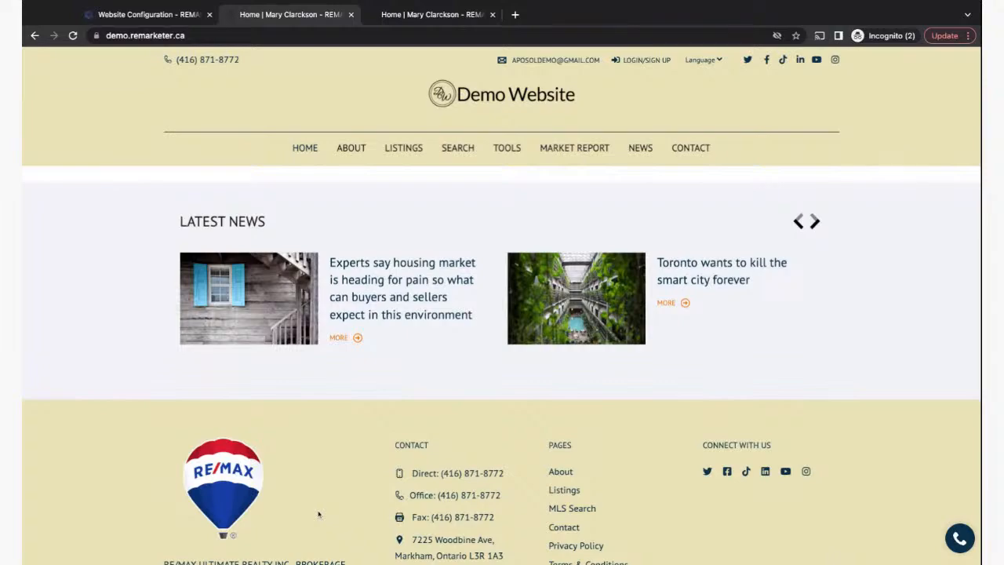
{"action": "scroll", "coordinate": [318, 514], "scroll_direction": "up", "scroll_amount": 20}
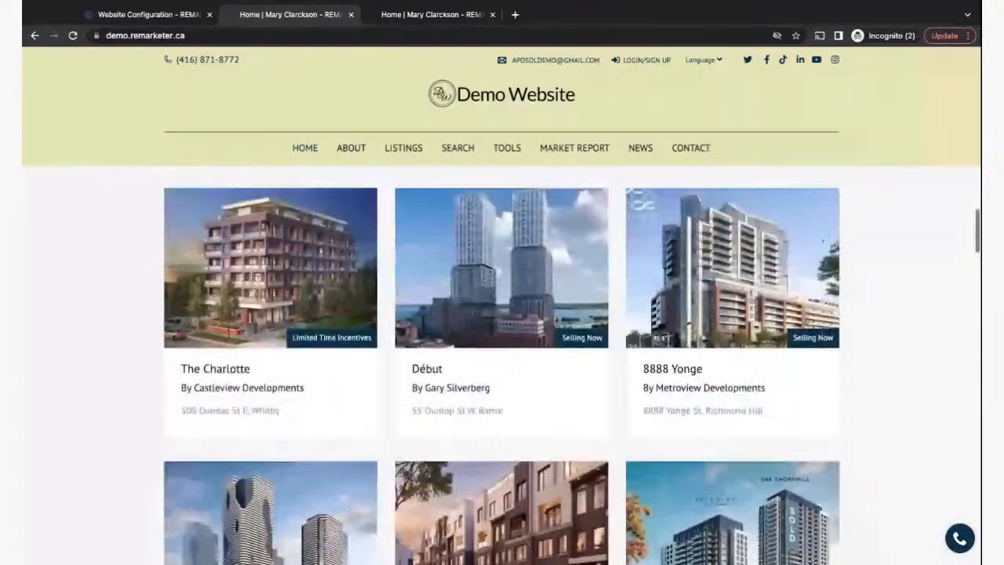
{"action": "scroll", "coordinate": [502, 365], "scroll_direction": "up", "scroll_amount": 15}
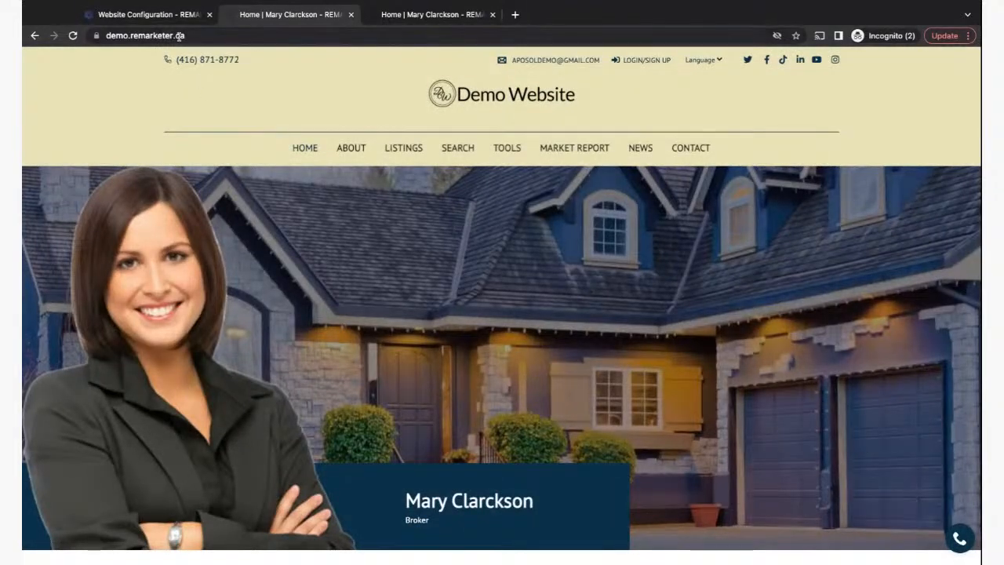
- Show the Home Page section order in Website Configuration
{"action": "left_click", "coordinate": [135, 15]}
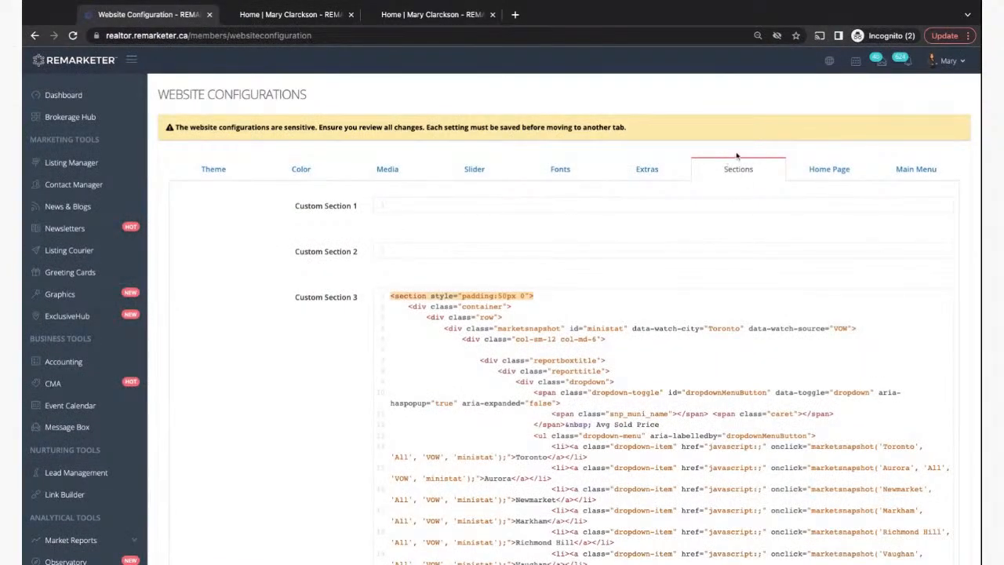
{"action": "left_click", "coordinate": [835, 172]}
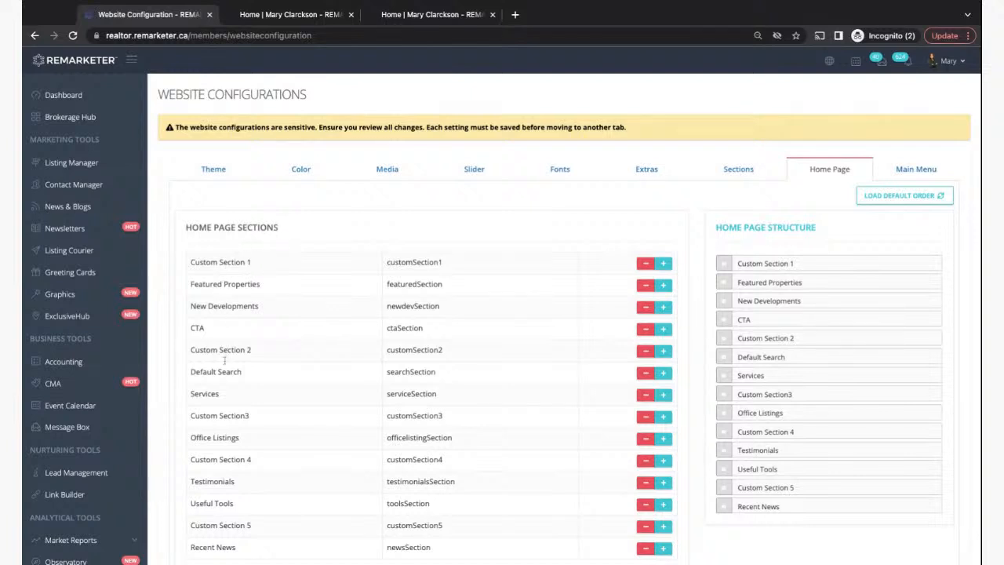
{"action": "scroll", "coordinate": [219, 416], "scroll_direction": "down", "scroll_amount": 2}
{"action": "scroll", "coordinate": [224, 475], "scroll_direction": "up", "scroll_amount": 2}
- Highlight Featured Properties, New Developments, CTA, Default Search, Services, Office Listings, Testimonials and Recent News in turn
{"action": "left_click_drag", "start_coordinate": [190, 284], "coordinate": [260, 284]}
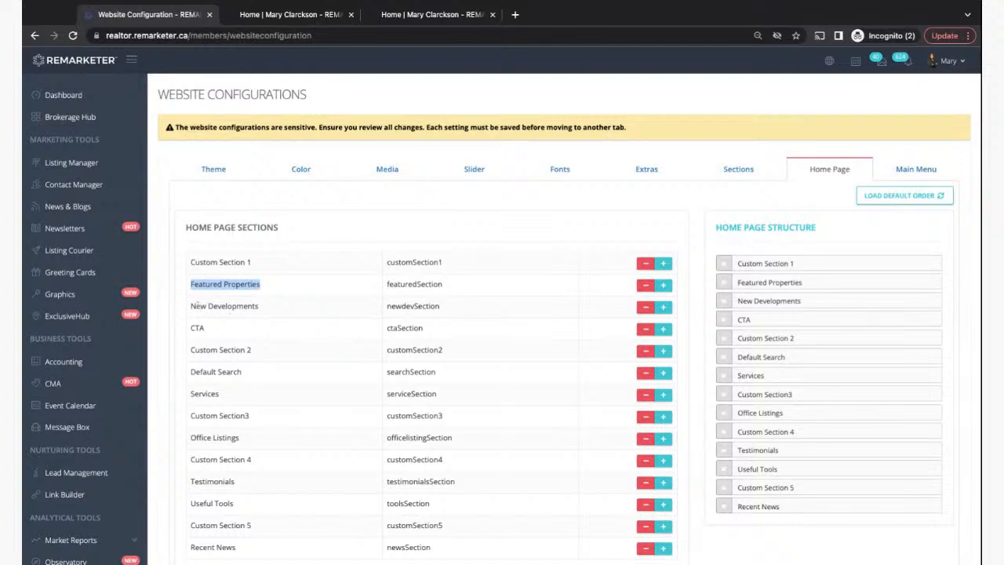
{"action": "left_click_drag", "start_coordinate": [193, 306], "coordinate": [259, 306]}
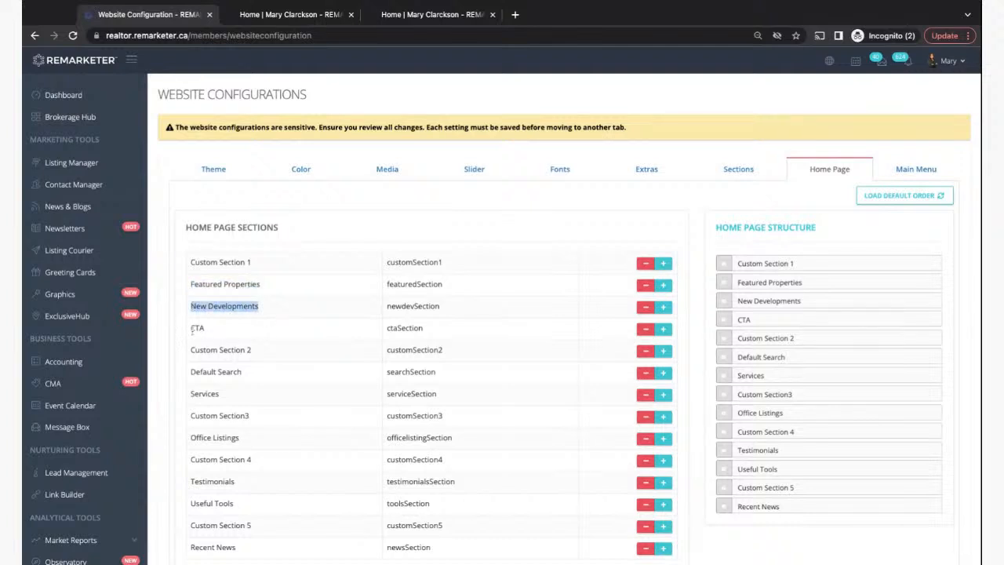
{"action": "left_click_drag", "start_coordinate": [192, 329], "coordinate": [207, 329]}
{"action": "left_click", "coordinate": [191, 371]}
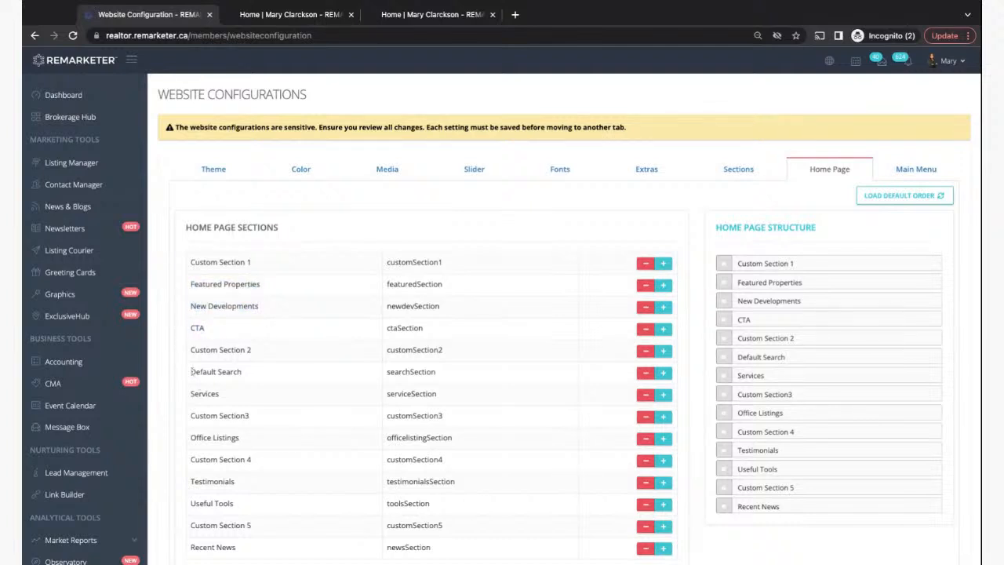
{"action": "left_click_drag", "start_coordinate": [191, 372], "coordinate": [242, 372]}
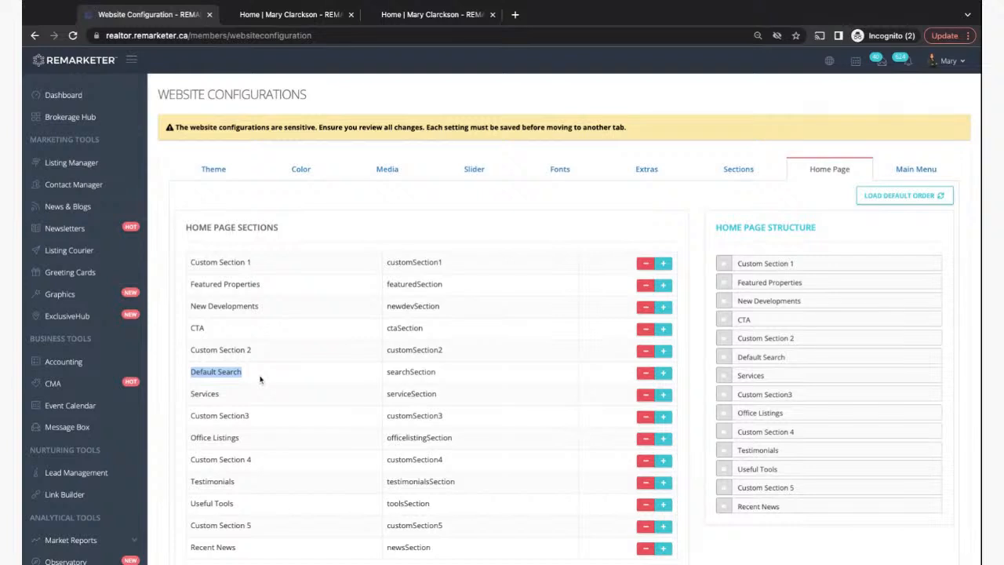
{"action": "left_click_drag", "start_coordinate": [192, 394], "coordinate": [243, 399]}
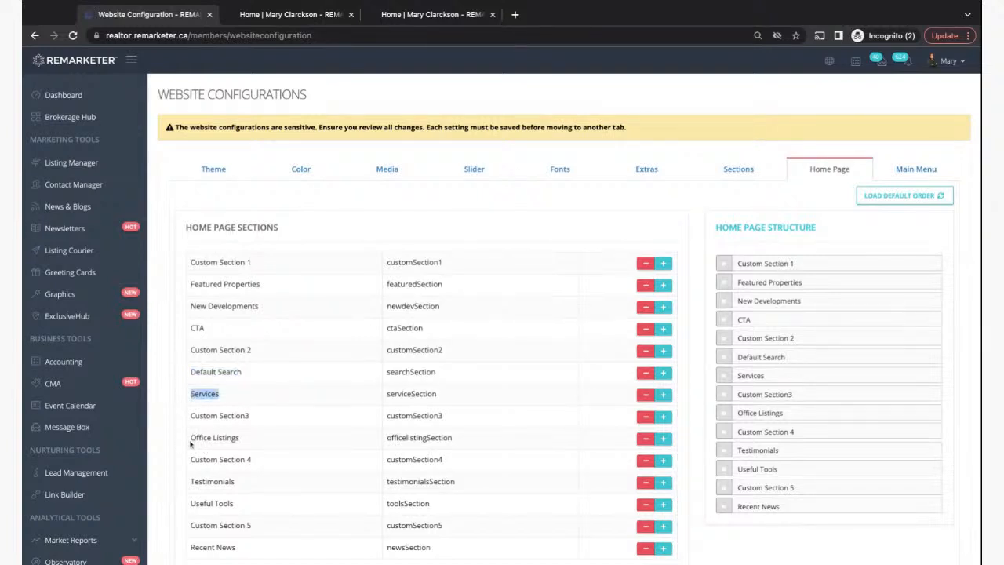
{"action": "left_click_drag", "start_coordinate": [191, 439], "coordinate": [240, 439]}
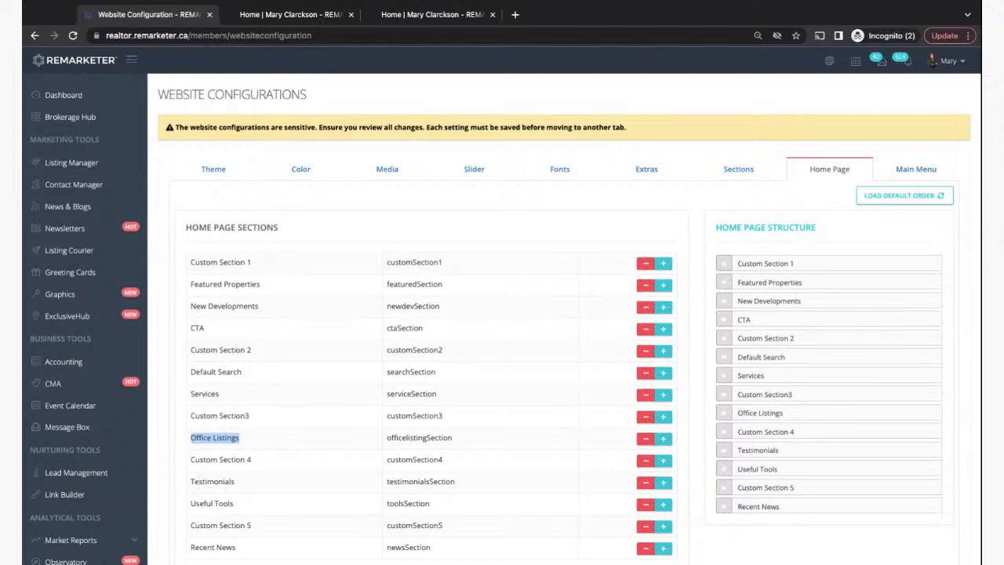
{"action": "left_click_drag", "start_coordinate": [190, 482], "coordinate": [233, 503]}
{"action": "scroll", "coordinate": [204, 483], "scroll_direction": "down", "scroll_amount": 1}
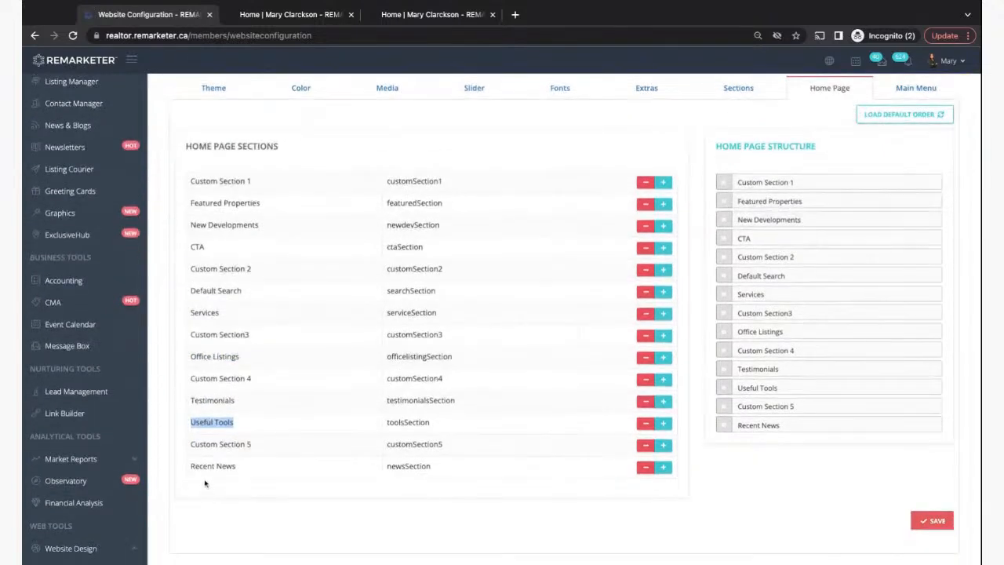
{"action": "left_click_drag", "start_coordinate": [191, 466], "coordinate": [260, 470]}
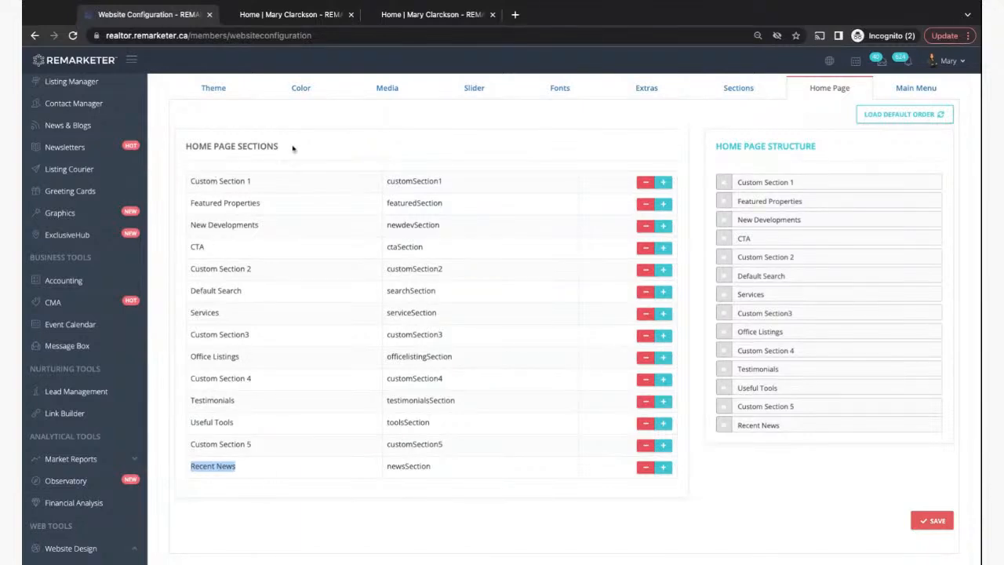
{"action": "left_click", "coordinate": [262, 13]}
{"action": "scroll", "coordinate": [278, 313], "scroll_direction": "down", "scroll_amount": 1}
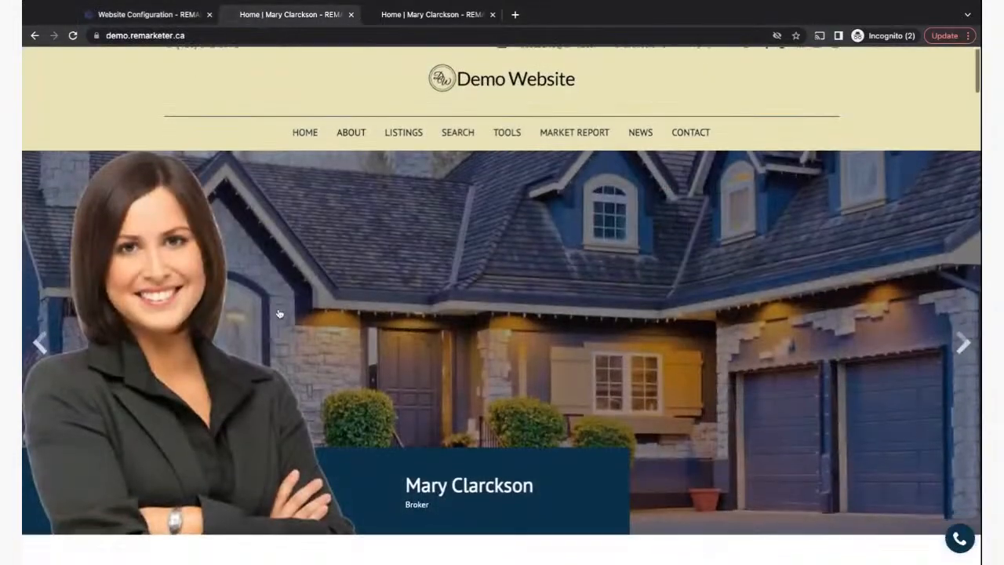
{"action": "scroll", "coordinate": [279, 314], "scroll_direction": "down", "scroll_amount": 10}
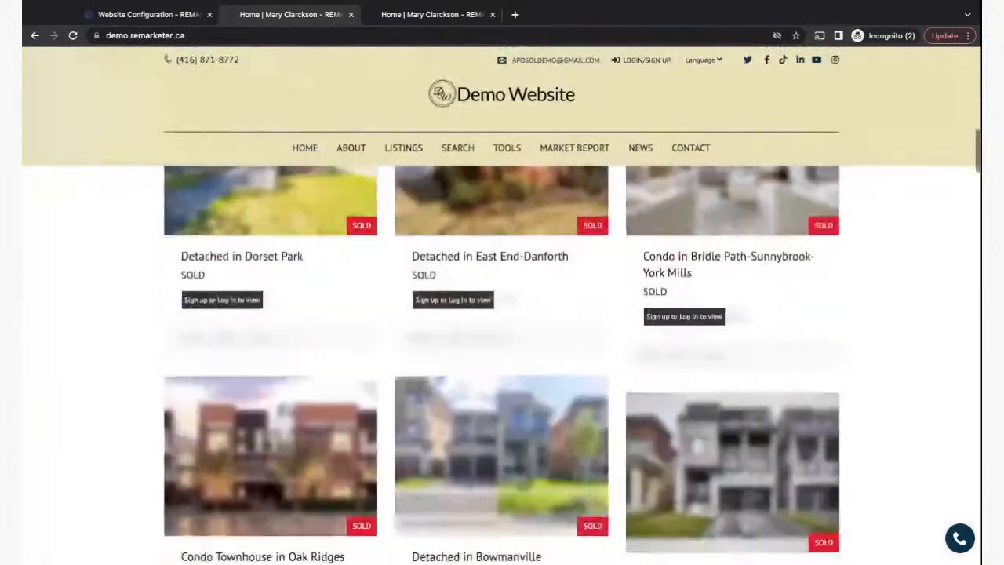
{"action": "scroll", "coordinate": [502, 361], "scroll_direction": "down", "scroll_amount": 8}
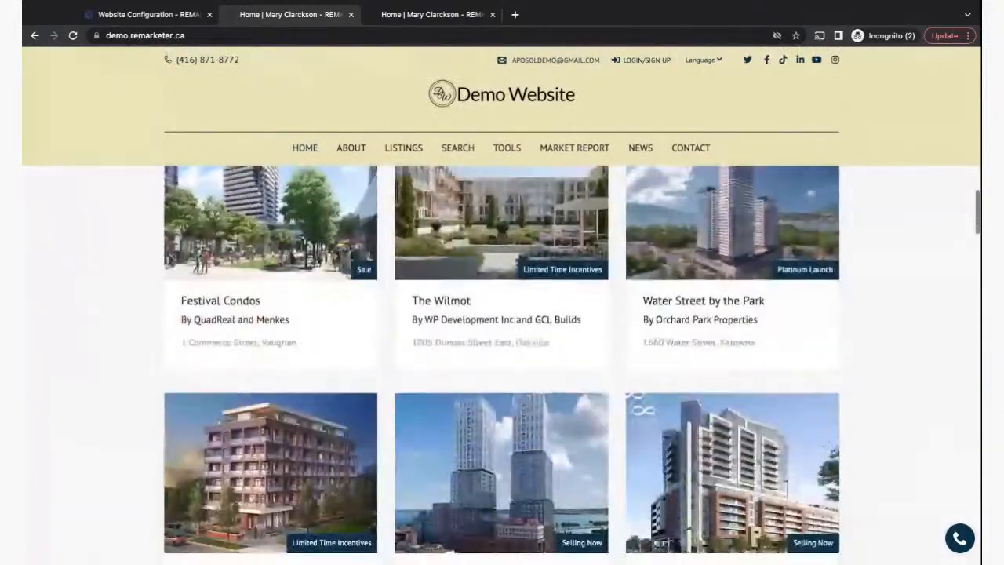
{"action": "scroll", "coordinate": [502, 361], "scroll_direction": "up", "scroll_amount": 14}
{"action": "left_click", "coordinate": [152, 14]}
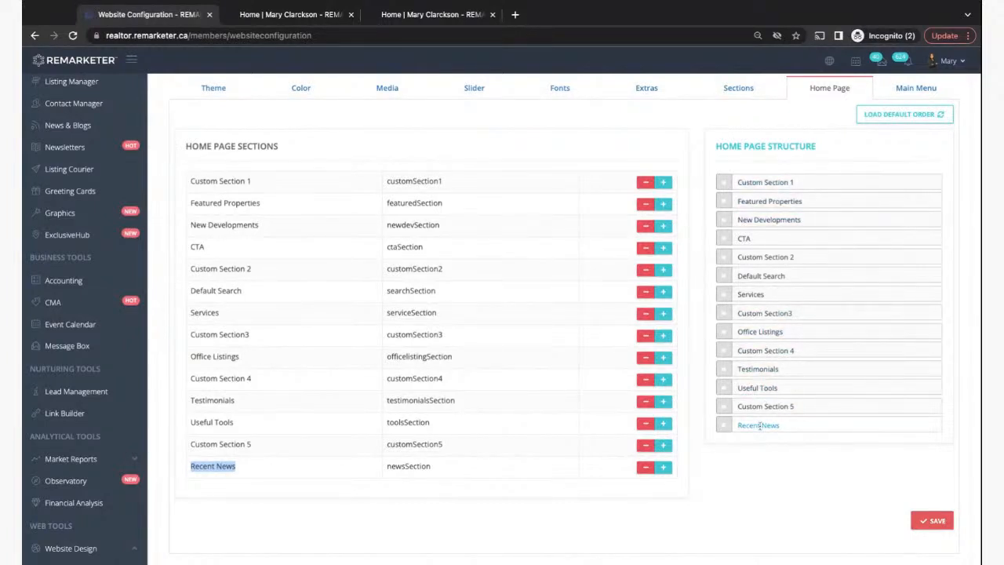
- Highlight Custom Section 1 at the top of the homepage order, then view the Sections code settings
{"action": "scroll", "coordinate": [753, 330], "scroll_direction": "up", "scroll_amount": 2}
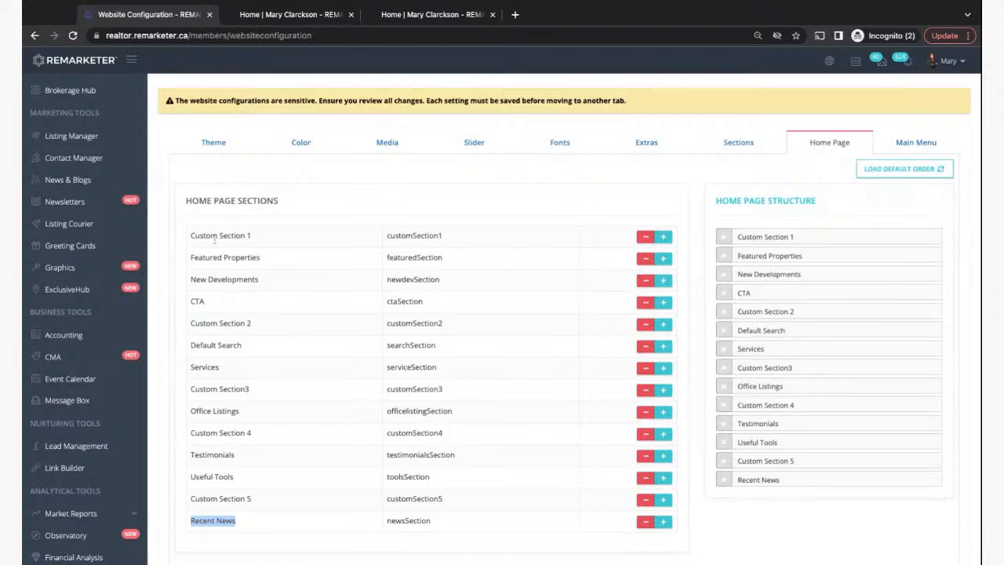
{"action": "left_click", "coordinate": [192, 237]}
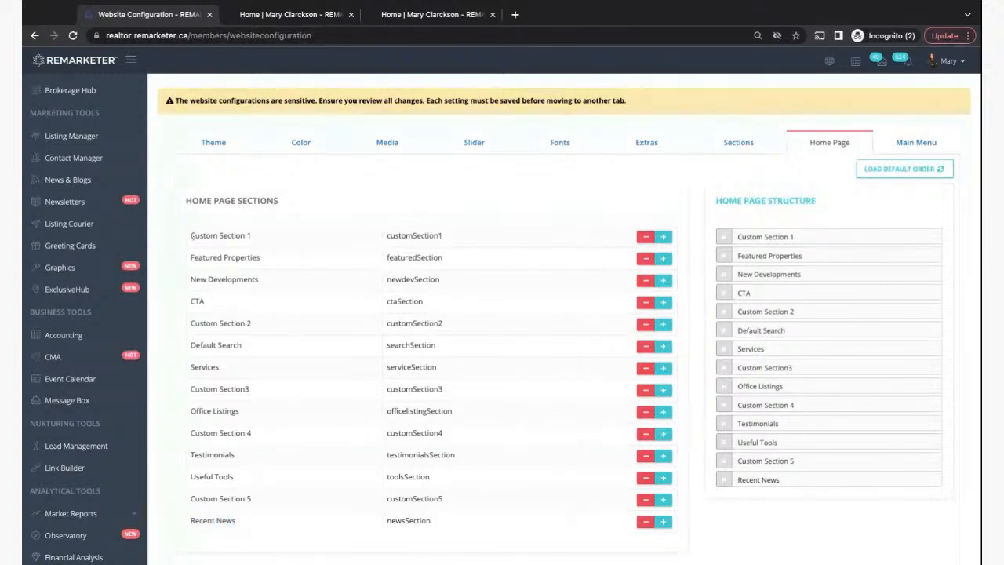
{"action": "left_click_drag", "start_coordinate": [193, 237], "coordinate": [255, 237]}
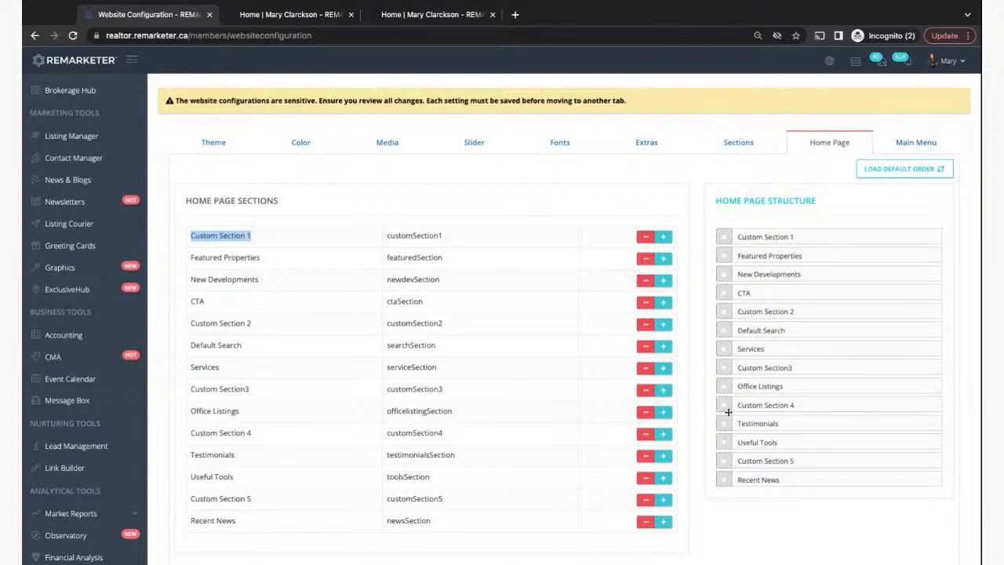
{"action": "left_click", "coordinate": [741, 146]}
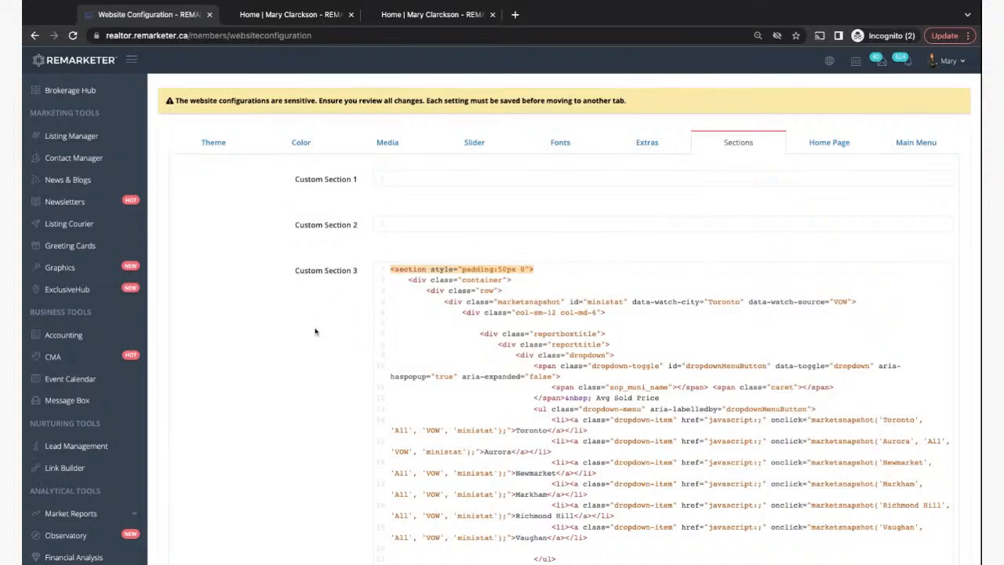
- Review Custom Section 3's market-snapshot code, the only filled section, then return to the Home Page order
{"action": "scroll", "coordinate": [310, 365], "scroll_direction": "down", "scroll_amount": 10}
{"action": "scroll", "coordinate": [309, 365], "scroll_direction": "down", "scroll_amount": 2}
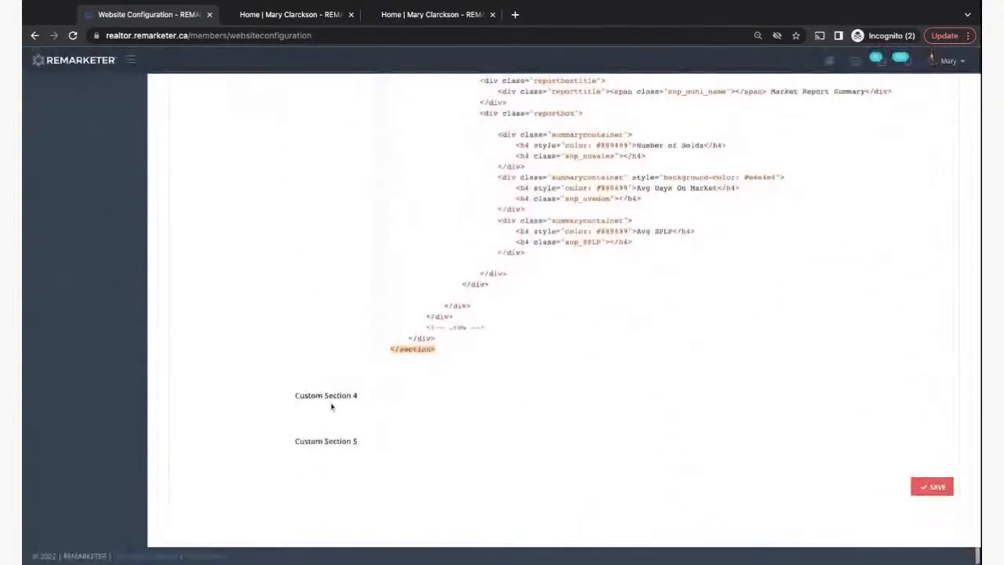
{"action": "scroll", "coordinate": [343, 447], "scroll_direction": "up", "scroll_amount": 10}
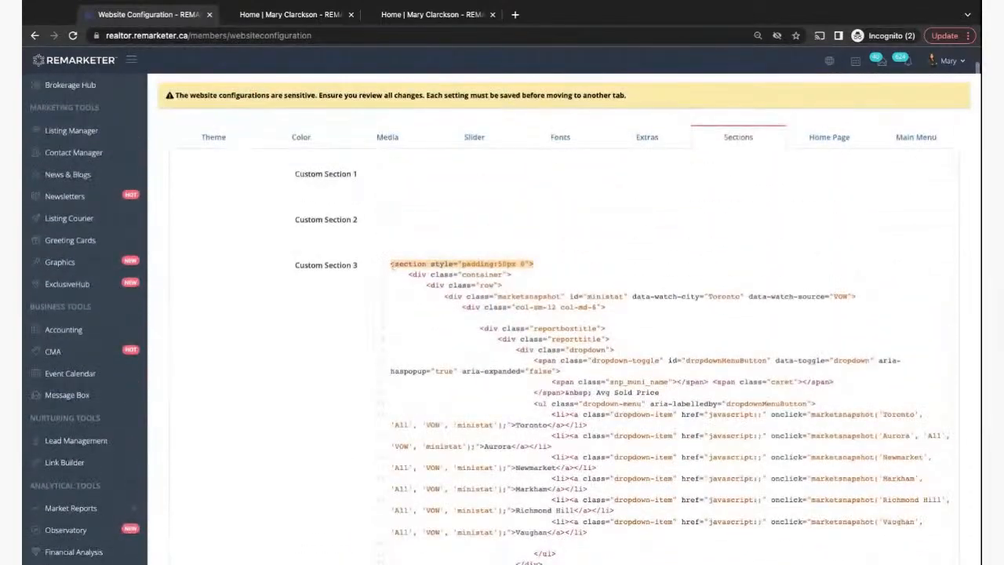
{"action": "left_click_drag", "start_coordinate": [391, 264], "coordinate": [586, 532]}
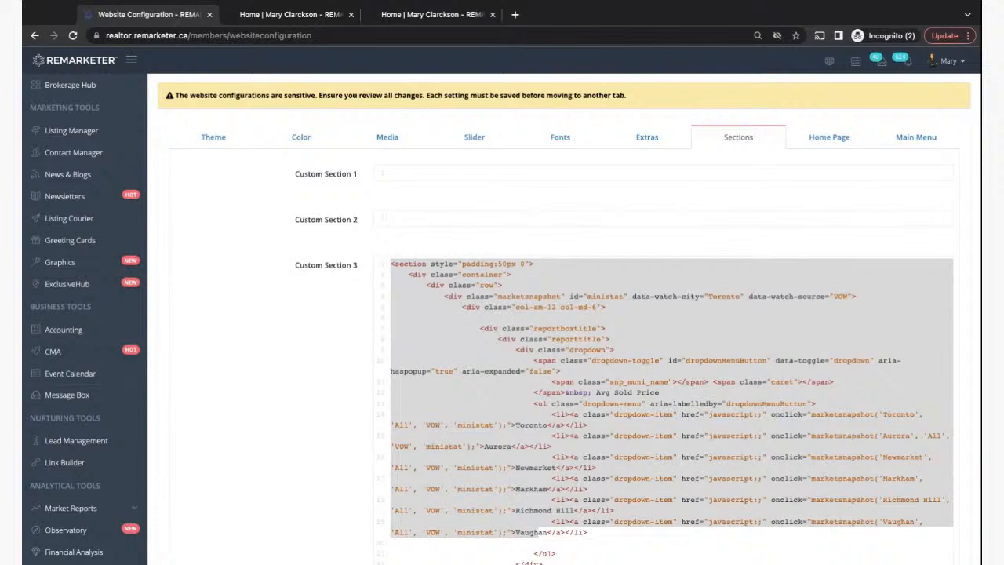
{"action": "left_click", "coordinate": [399, 300]}
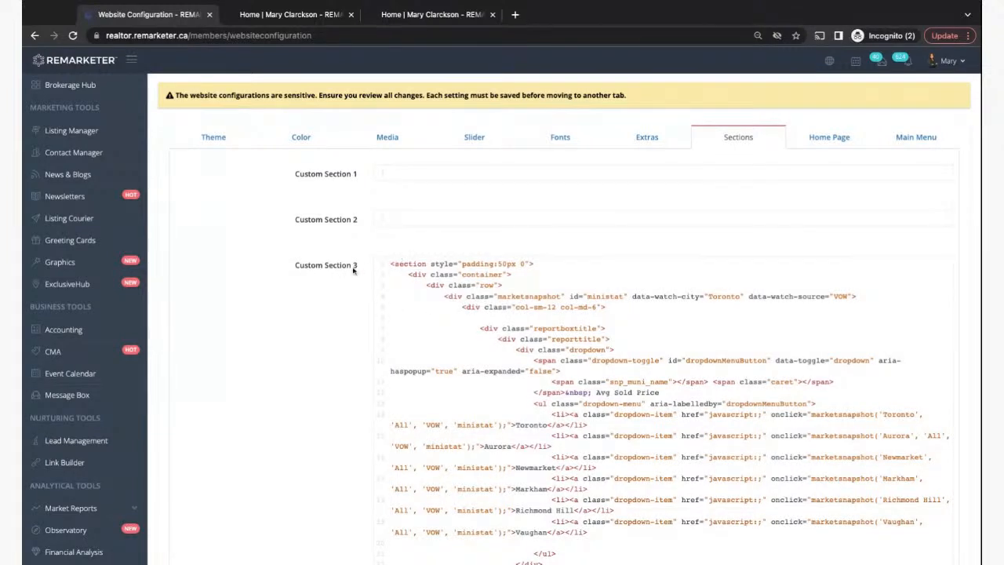
{"action": "left_click", "coordinate": [818, 142]}
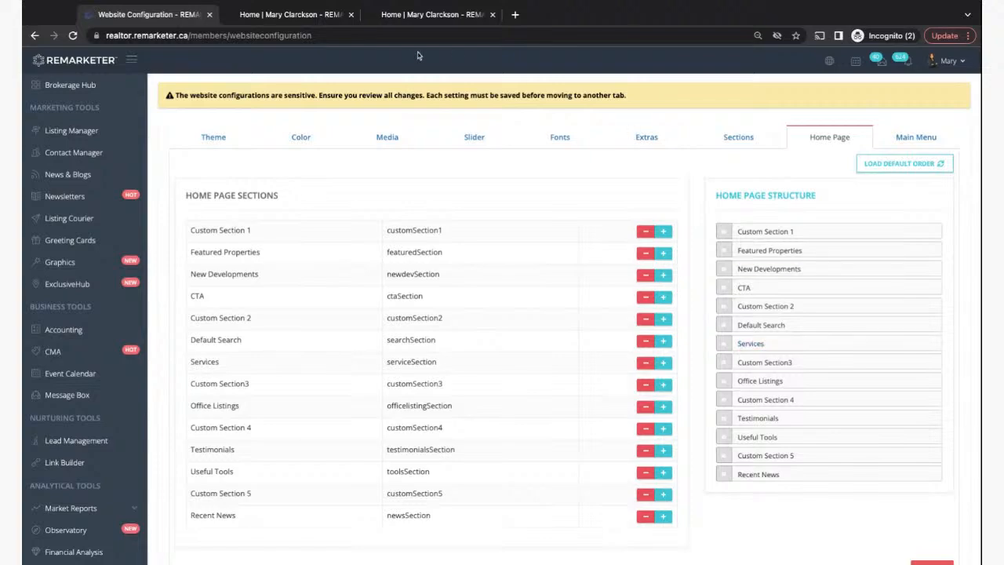
- Switch to the live demo homepage and scroll down through its sections
{"action": "left_click", "coordinate": [292, 16]}
{"action": "scroll", "coordinate": [298, 251], "scroll_direction": "down", "scroll_amount": 7}
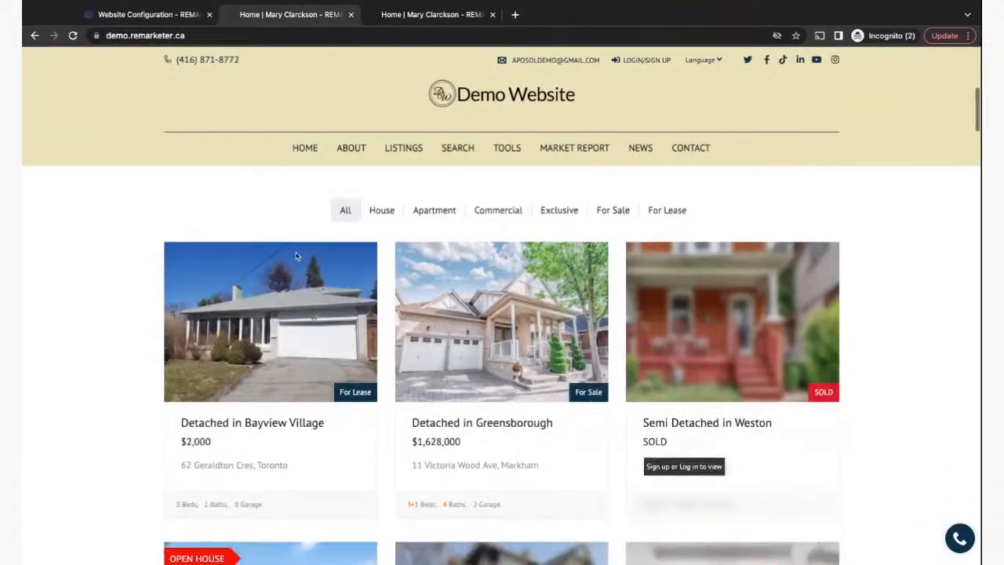
{"action": "scroll", "coordinate": [297, 256], "scroll_direction": "down", "scroll_amount": 12}
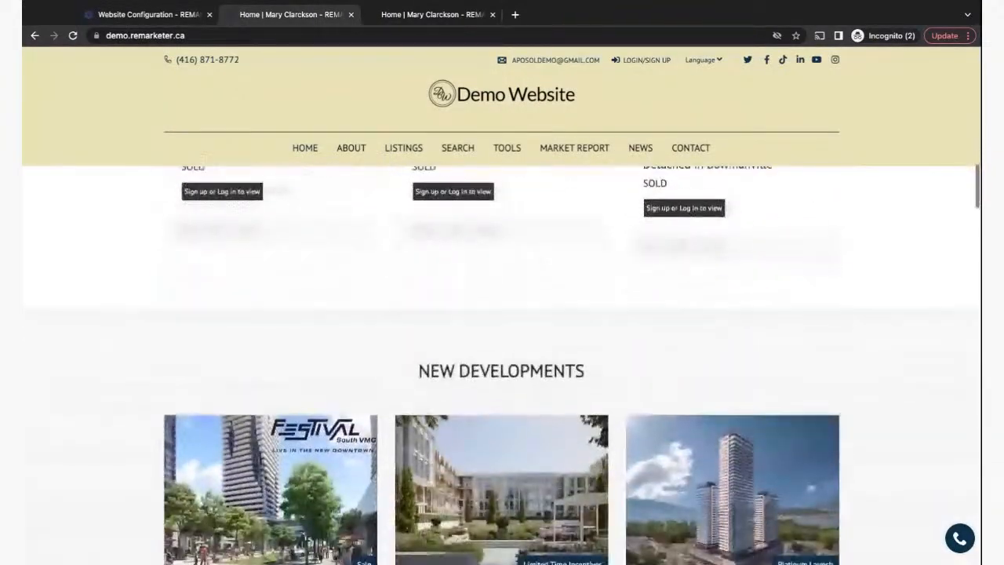
{"action": "scroll", "coordinate": [554, 240], "scroll_direction": "down", "scroll_amount": 8}
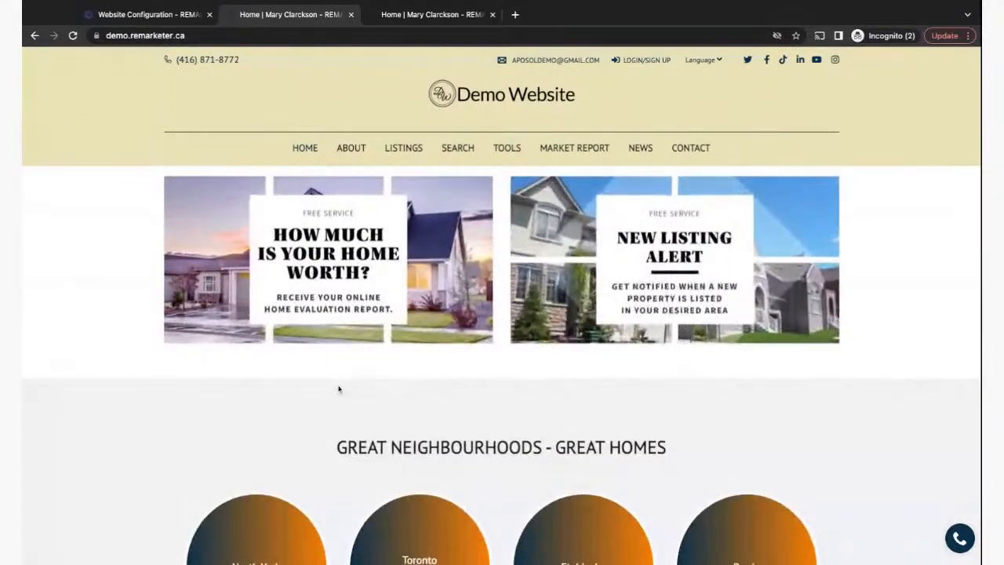
{"action": "scroll", "coordinate": [338, 387], "scroll_direction": "down", "scroll_amount": 3}
{"action": "scroll", "coordinate": [444, 469], "scroll_direction": "down", "scroll_amount": 3}
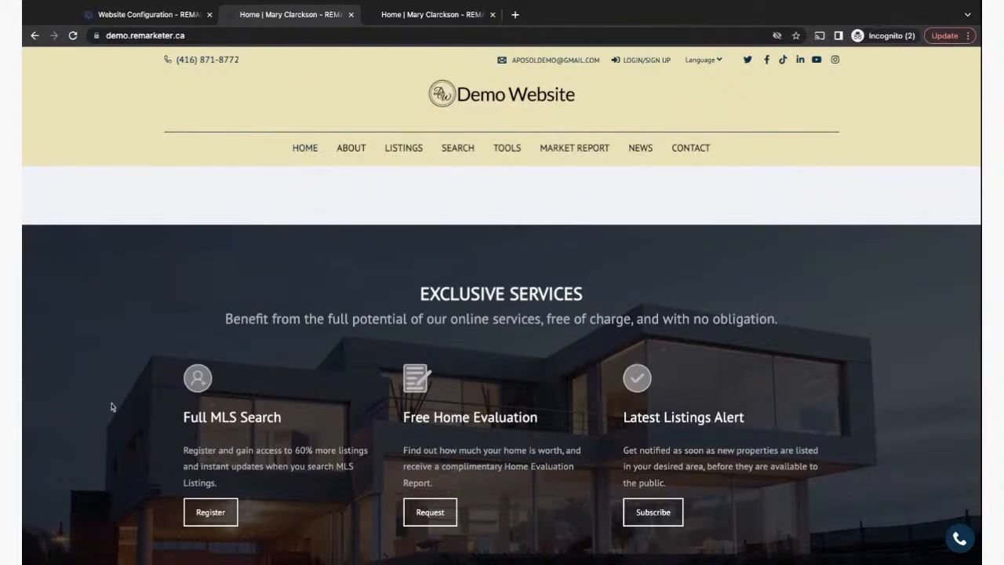
{"action": "scroll", "coordinate": [112, 423], "scroll_direction": "down", "scroll_amount": 4}
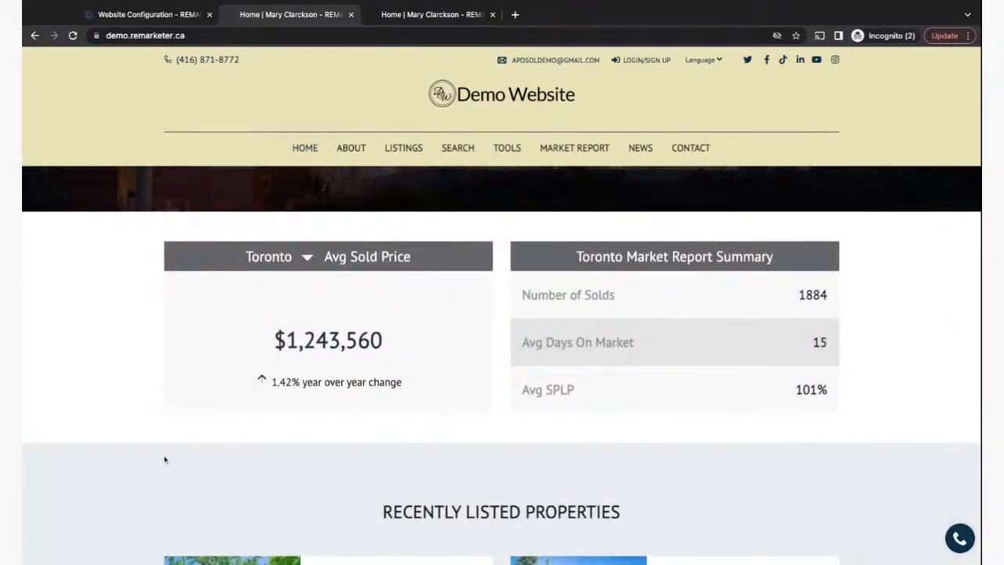
- Open and close the market report city list, then scroll back up to the agent banner
{"action": "left_click", "coordinate": [309, 264]}
{"action": "left_click", "coordinate": [84, 360]}
{"action": "scroll", "coordinate": [348, 474], "scroll_direction": "down", "scroll_amount": 2}
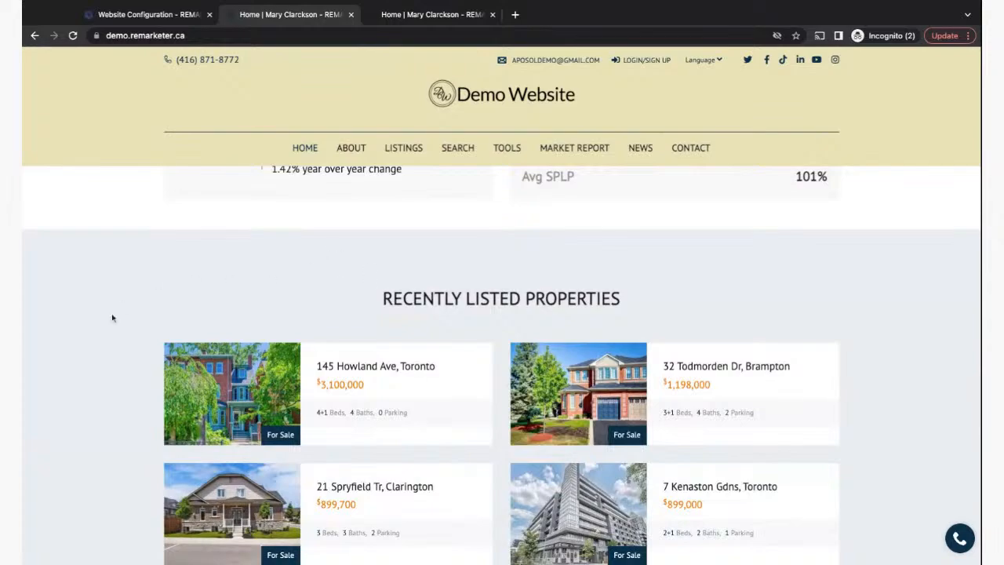
{"action": "scroll", "coordinate": [104, 328], "scroll_direction": "up", "scroll_amount": 4}
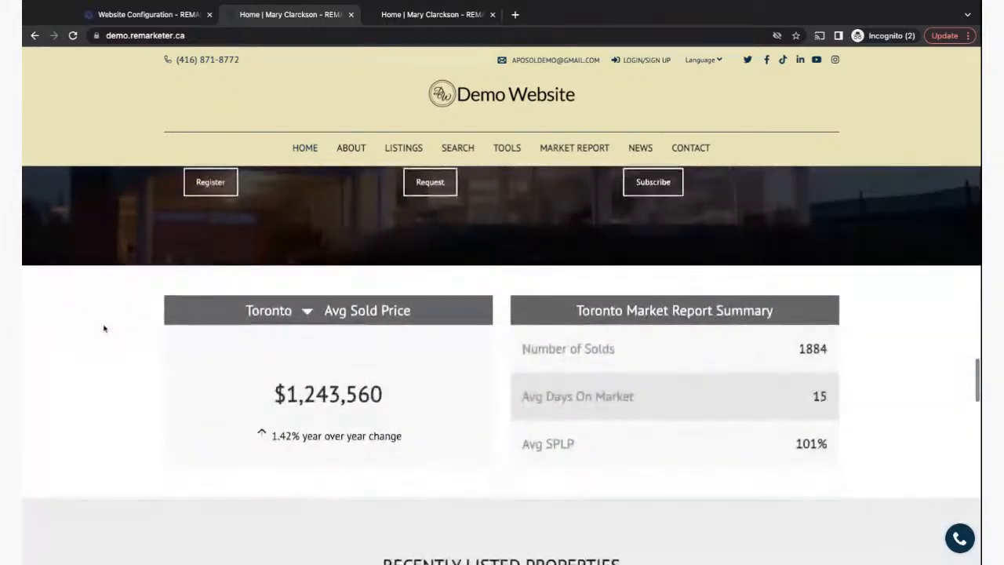
{"action": "scroll", "coordinate": [502, 365], "scroll_direction": "up", "scroll_amount": 20}
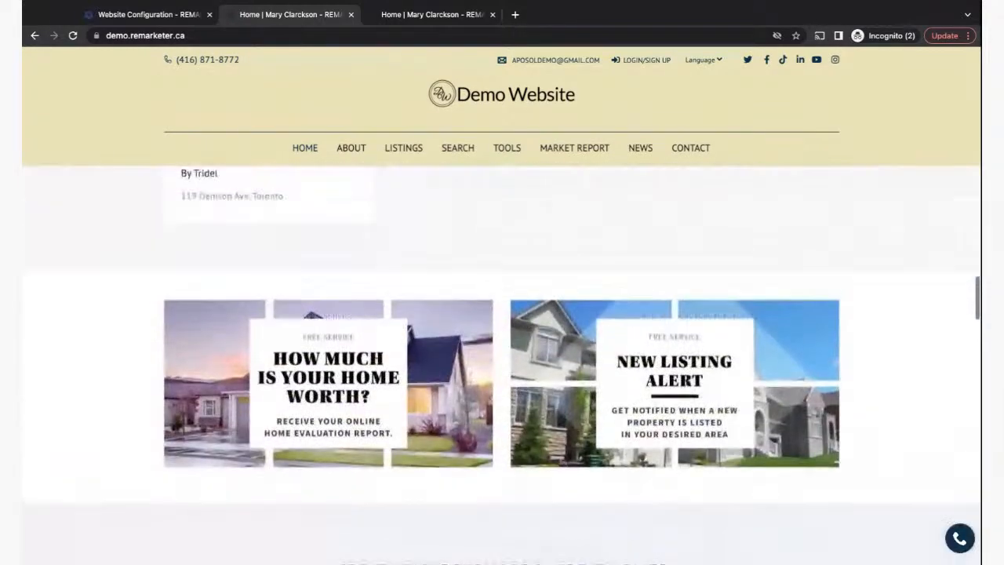
{"action": "scroll", "coordinate": [502, 364], "scroll_direction": "up", "scroll_amount": 15}
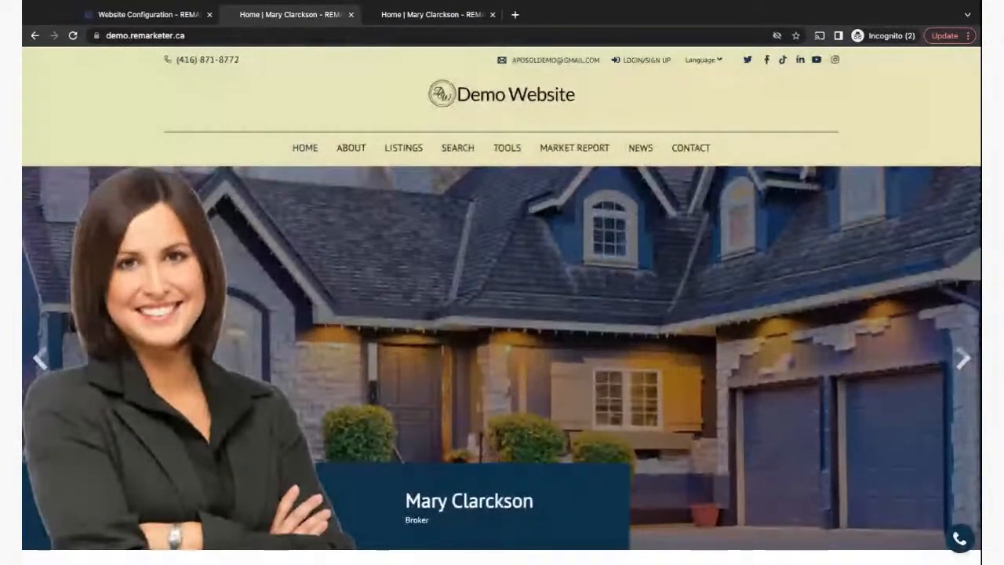
{"action": "left_click", "coordinate": [402, 17]}
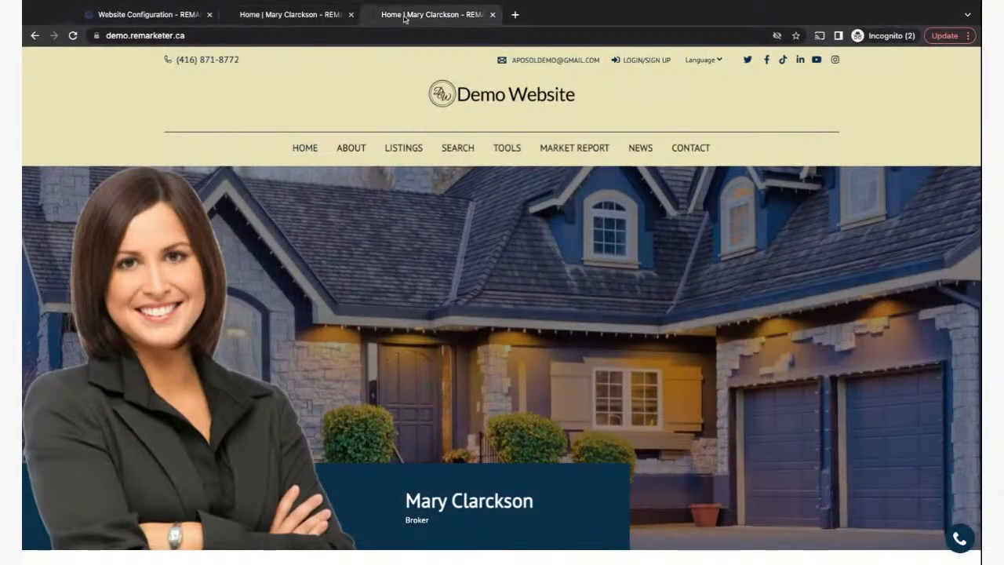
- Return to Website Configuration's Home Page section order and scroll down the list
{"action": "left_click", "coordinate": [149, 14]}
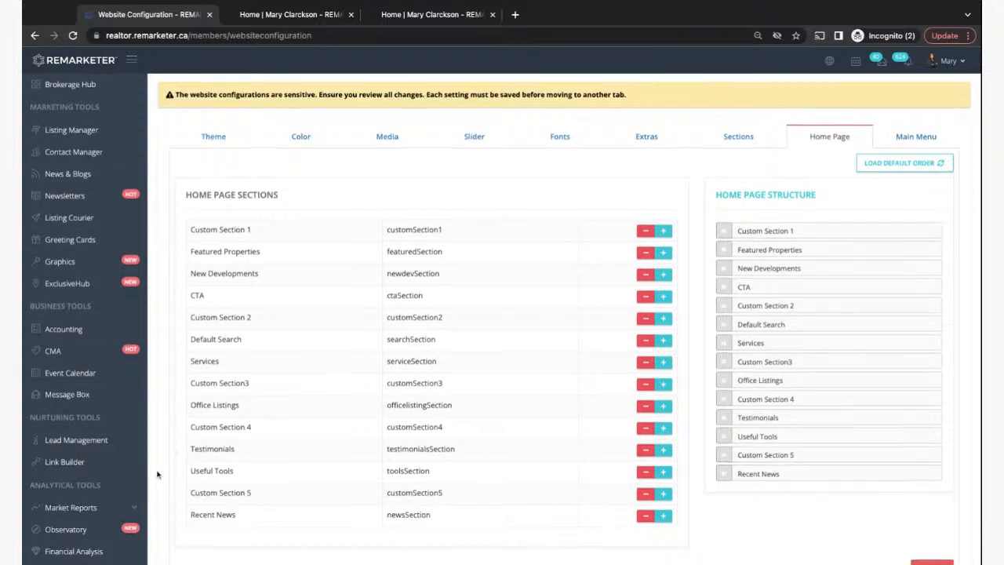
{"action": "scroll", "coordinate": [157, 475], "scroll_direction": "down", "scroll_amount": 1}
{"action": "scroll", "coordinate": [157, 475], "scroll_direction": "down", "scroll_amount": 1}
- Expand Website Design in the sidebar to list Custom Pages and Photo Library
{"action": "left_click", "coordinate": [48, 506]}
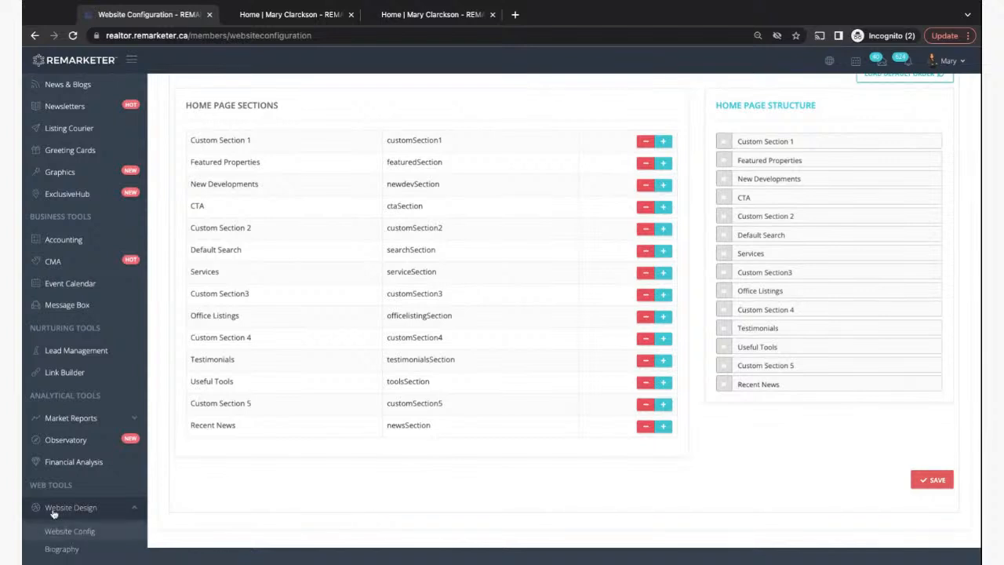
{"action": "scroll", "coordinate": [54, 513], "scroll_direction": "down", "scroll_amount": 2}
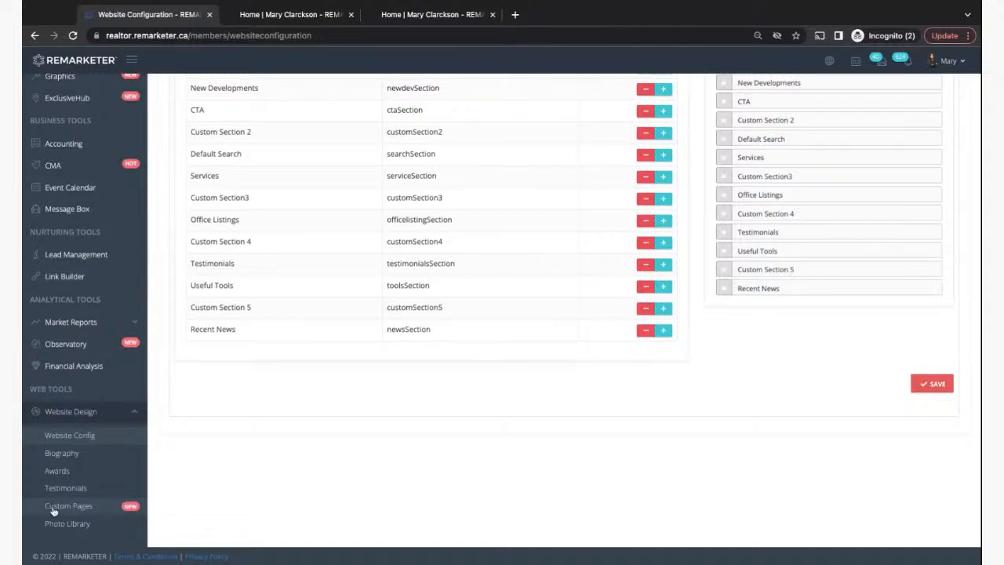
{"action": "scroll", "coordinate": [343, 415], "scroll_direction": "up", "scroll_amount": 4}
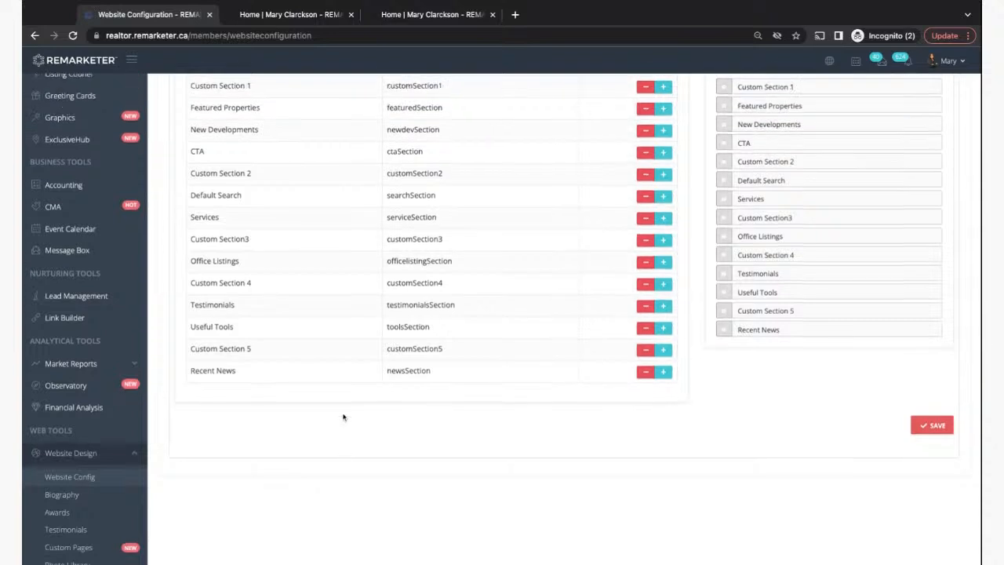
{"action": "scroll", "coordinate": [343, 416], "scroll_direction": "up", "scroll_amount": 1}
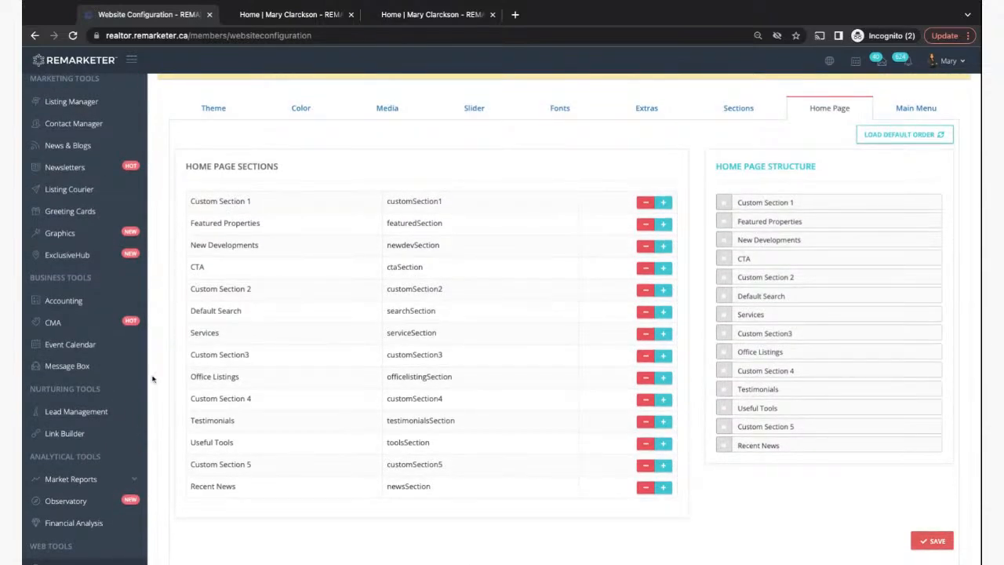
{"action": "scroll", "coordinate": [152, 379], "scroll_direction": "down", "scroll_amount": 4}
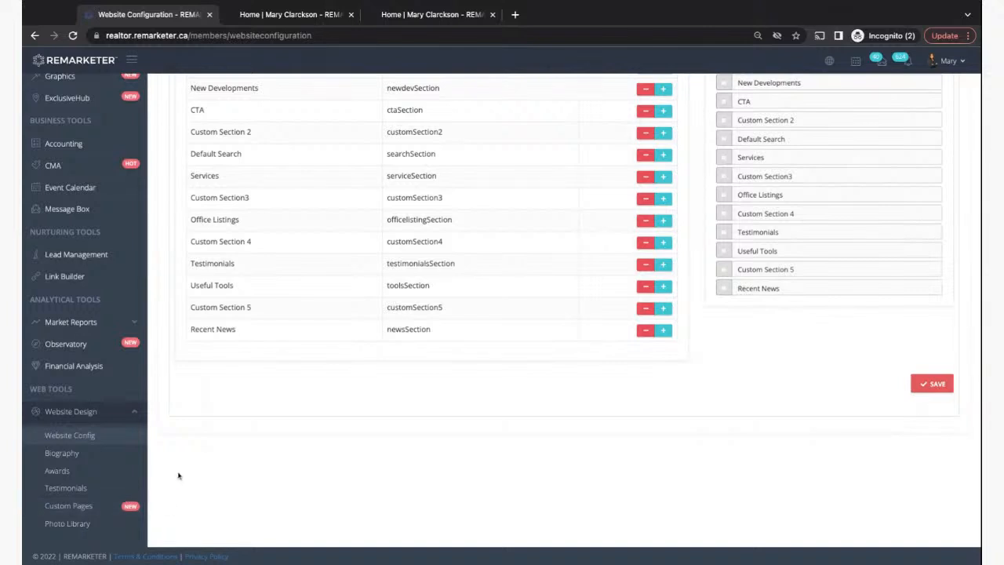
{"action": "scroll", "coordinate": [178, 475], "scroll_direction": "up", "scroll_amount": 1}
{"action": "scroll", "coordinate": [178, 476], "scroll_direction": "up", "scroll_amount": 2}
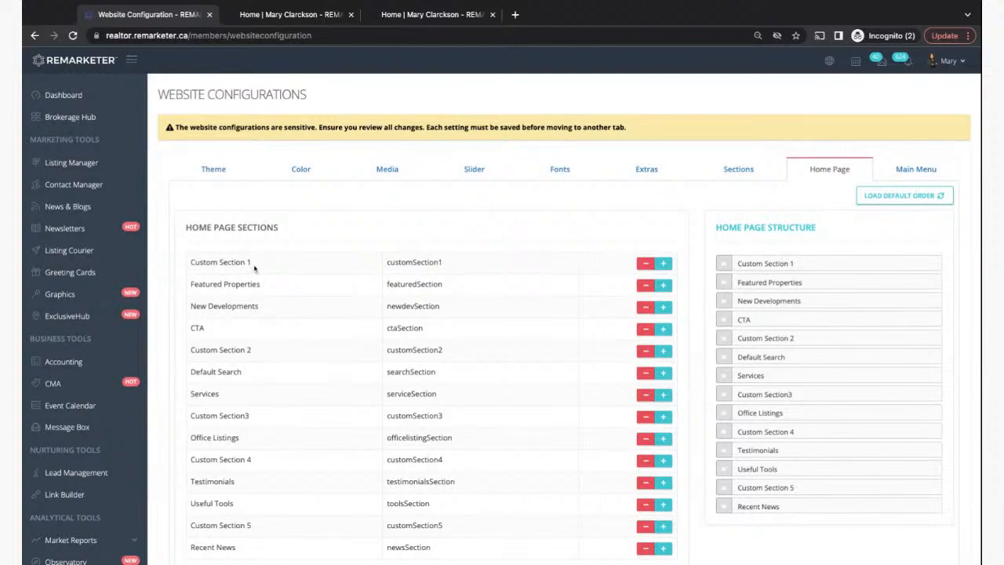
{"action": "scroll", "coordinate": [157, 511], "scroll_direction": "down", "scroll_amount": 1}
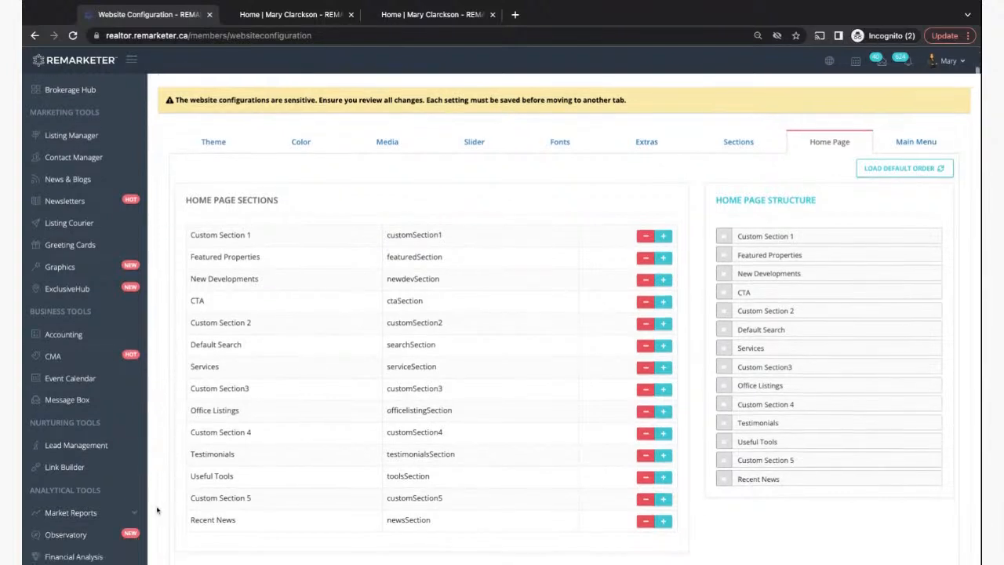
{"action": "scroll", "coordinate": [157, 510], "scroll_direction": "down", "scroll_amount": 3}
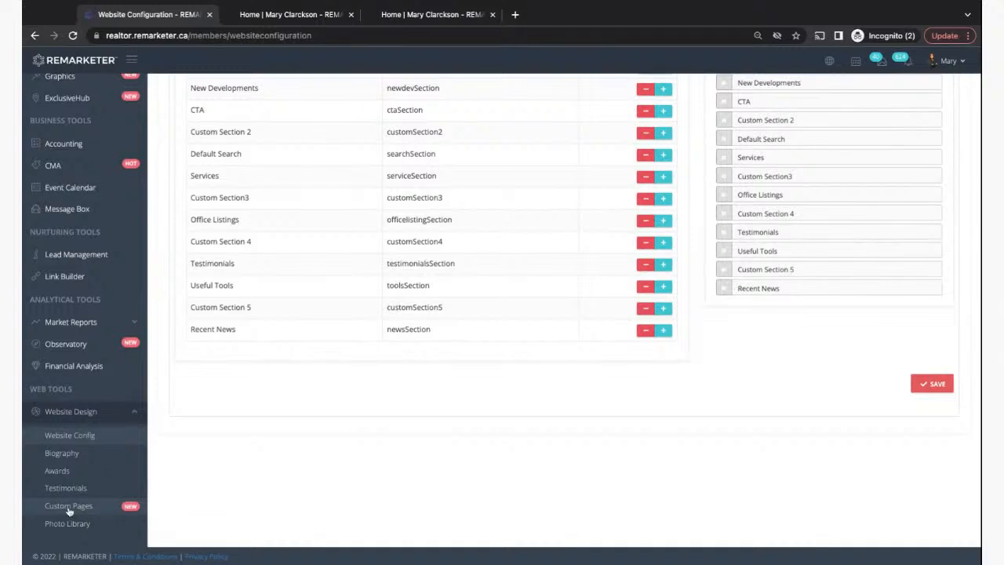
- Create a new page from Custom Pages and show its Page Setting panel
{"action": "left_click", "coordinate": [68, 507]}
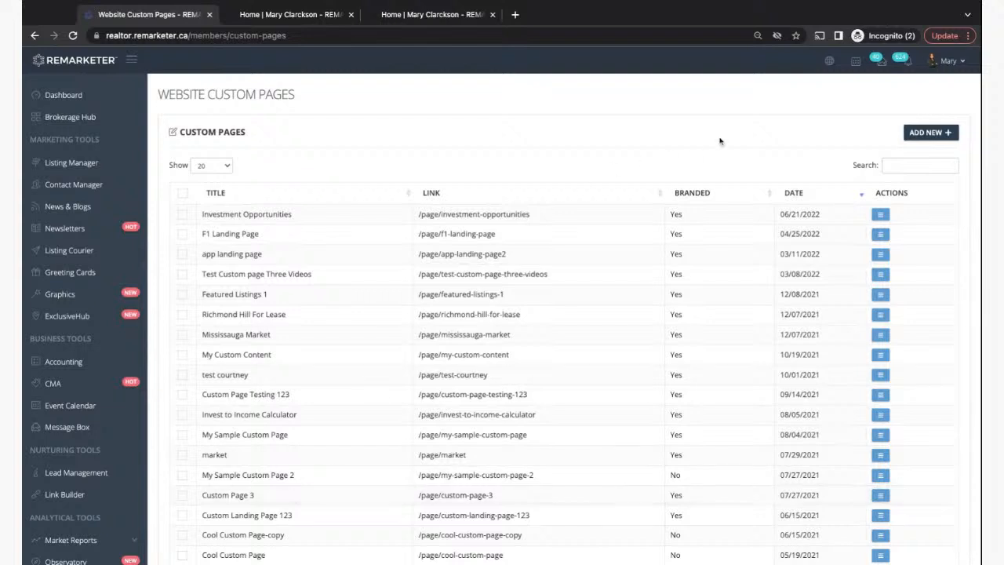
{"action": "left_click", "coordinate": [925, 132]}
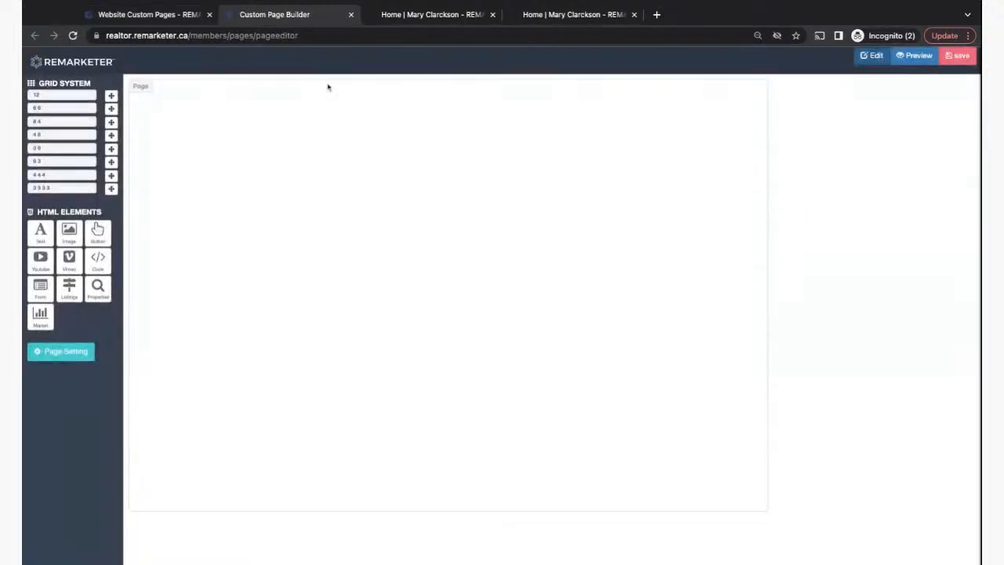
{"action": "left_click", "coordinate": [61, 352]}
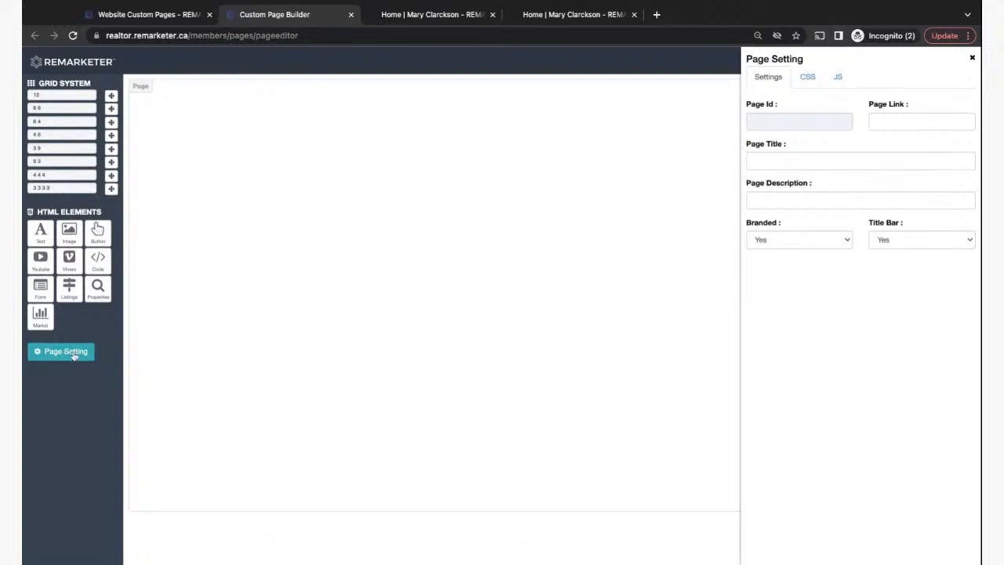
- Title the page 'Home page custom section 1' and add a 4-8 two-column row
{"action": "left_click", "coordinate": [761, 161]}
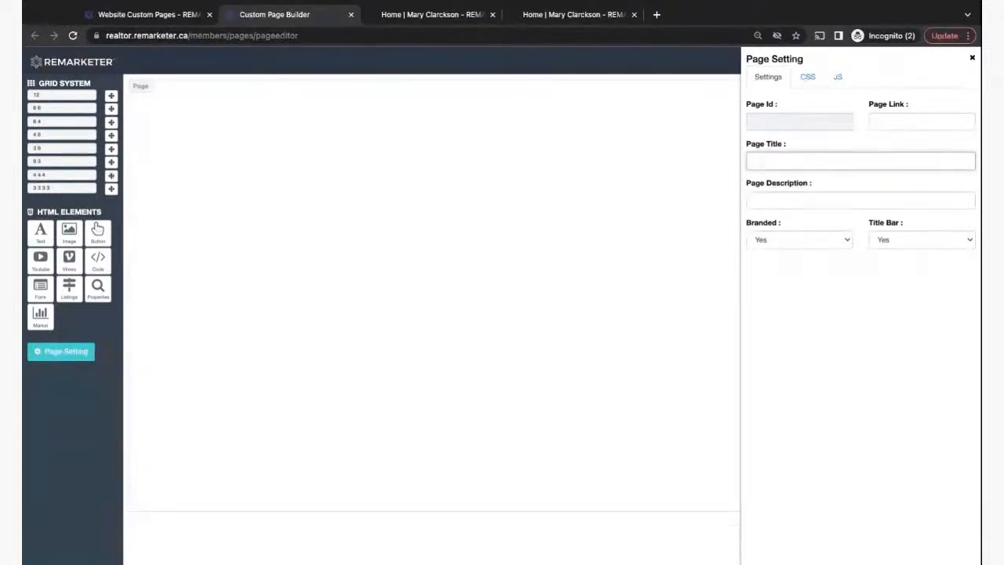
{"action": "type", "text": "Home page custom "}
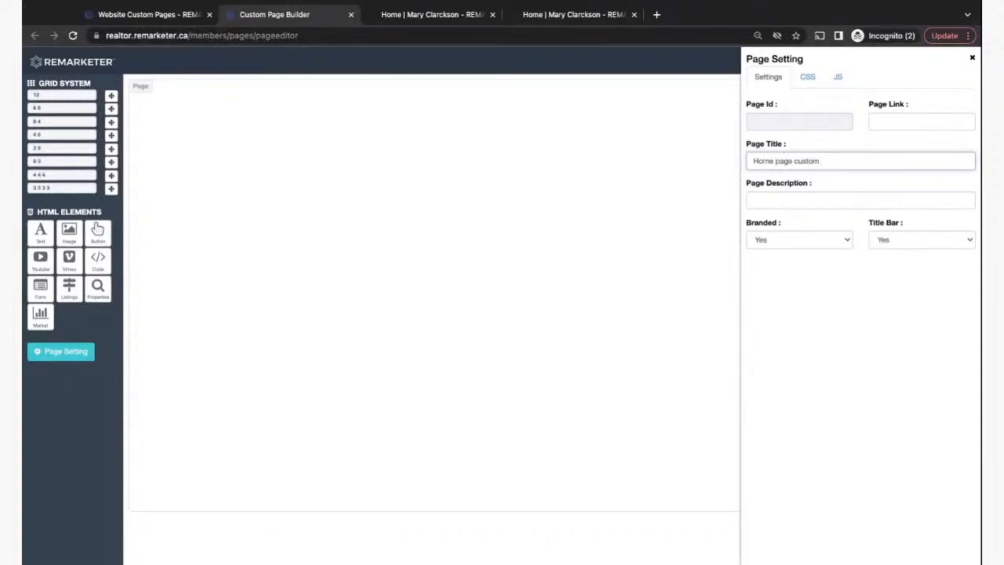
{"action": "type", "text": "section 1"}
{"action": "left_click", "coordinate": [970, 64]}
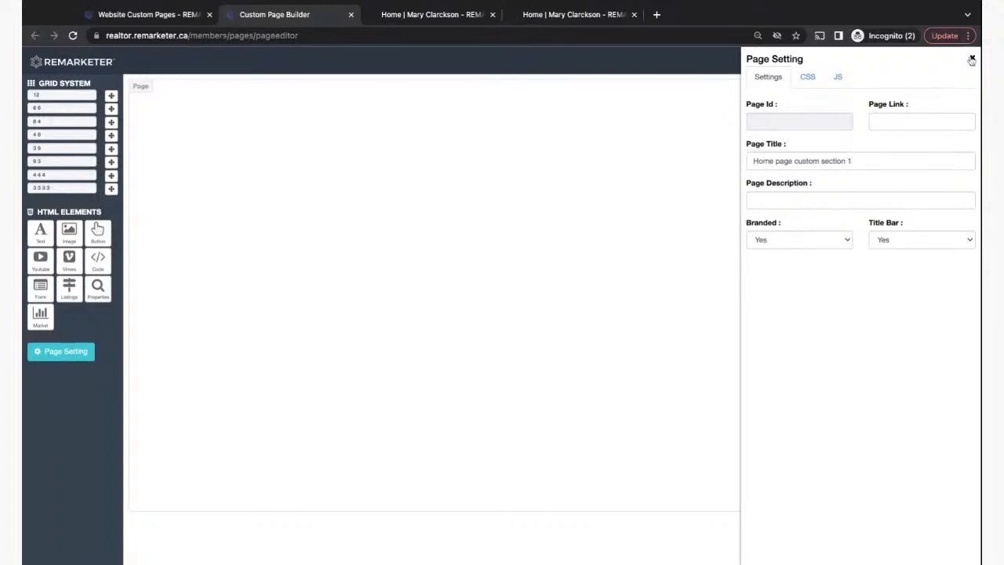
{"action": "left_click", "coordinate": [972, 59]}
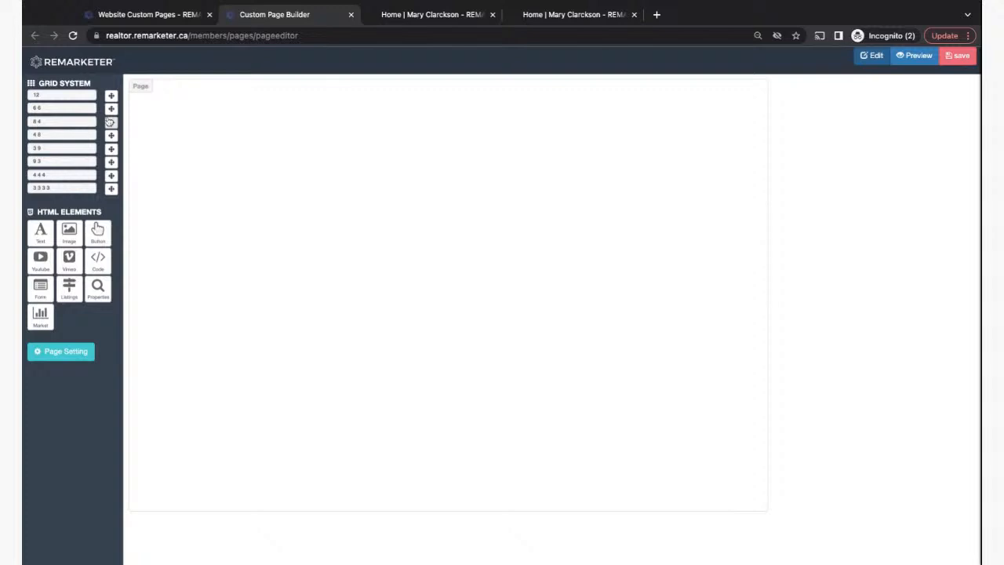
{"action": "left_click", "coordinate": [111, 136]}
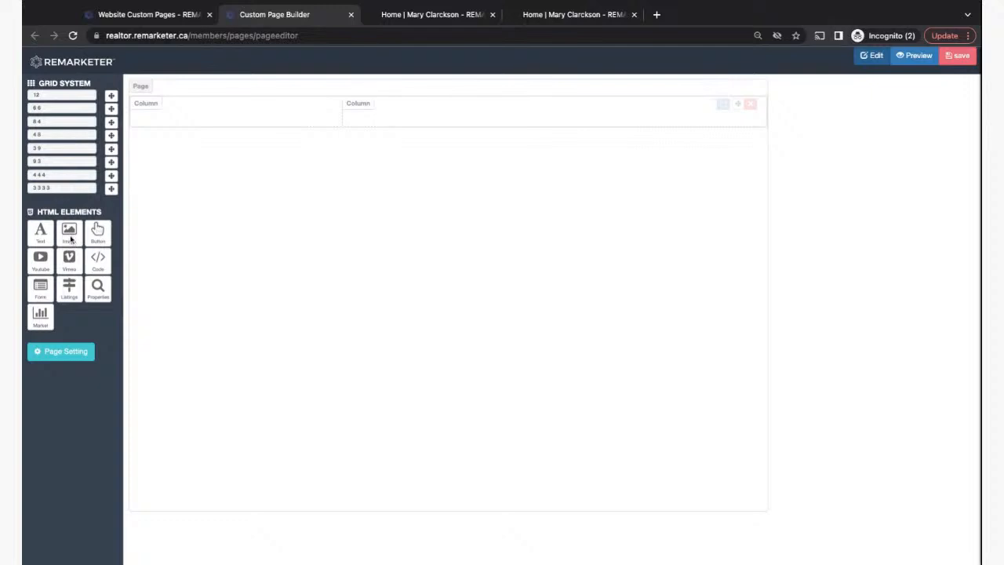
- Place an image block in the left column showing the smiling agent's headshot from the media library
{"action": "left_click_drag", "start_coordinate": [71, 238], "coordinate": [267, 118]}
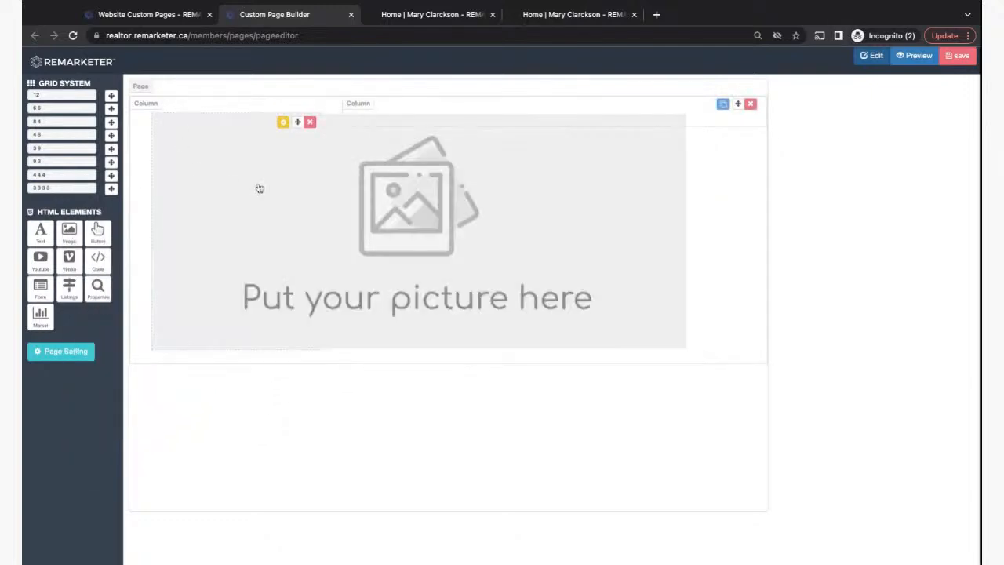
{"action": "left_click", "coordinate": [284, 123]}
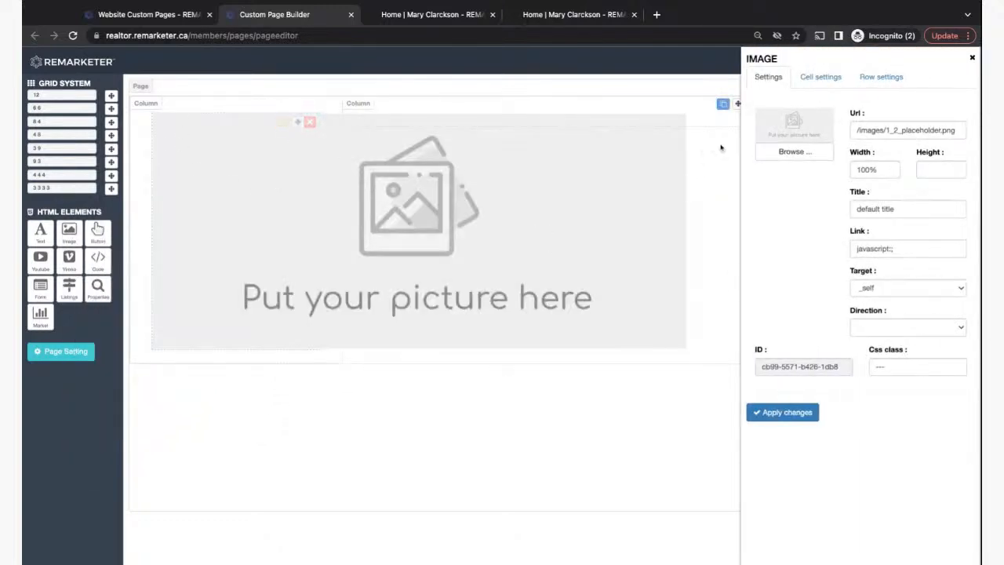
{"action": "left_click", "coordinate": [794, 152]}
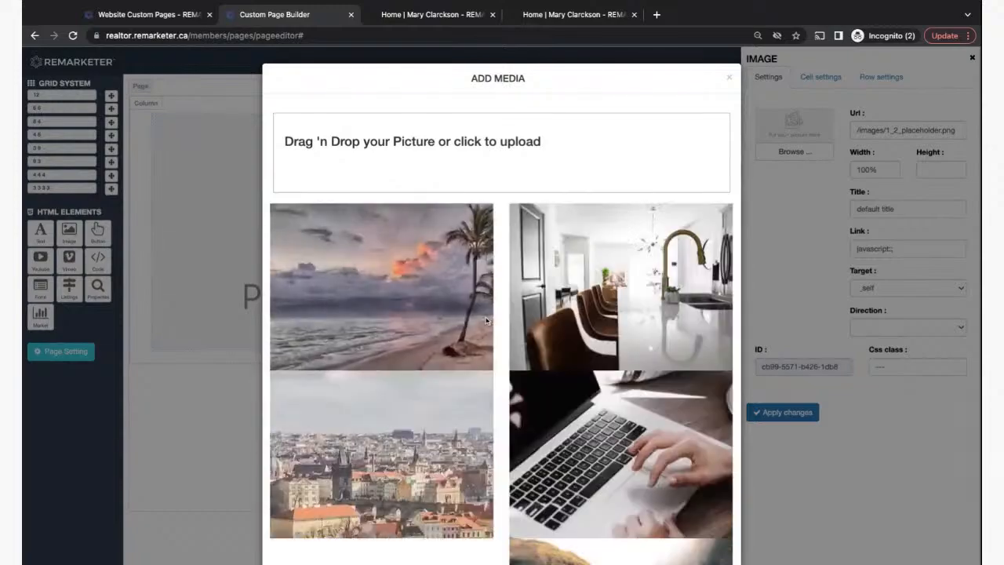
{"action": "scroll", "coordinate": [479, 417], "scroll_direction": "down", "scroll_amount": 20}
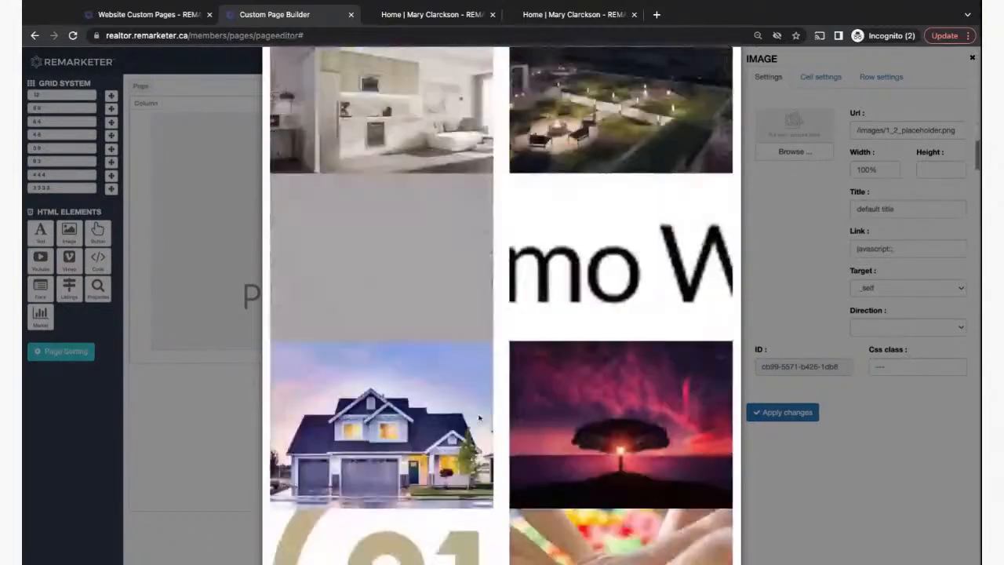
{"action": "scroll", "coordinate": [500, 305], "scroll_direction": "down", "scroll_amount": 20}
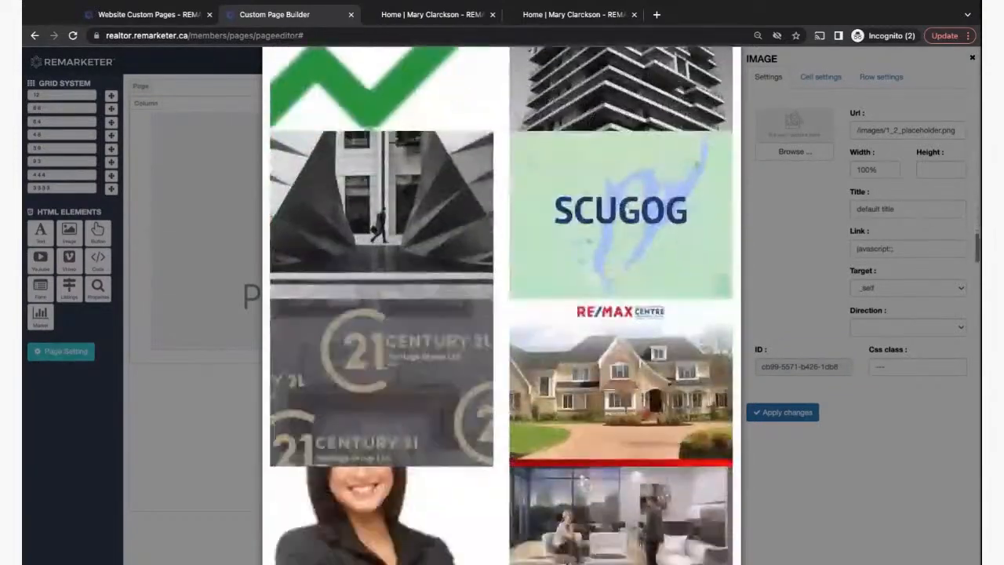
{"action": "scroll", "coordinate": [383, 376], "scroll_direction": "up", "scroll_amount": 4}
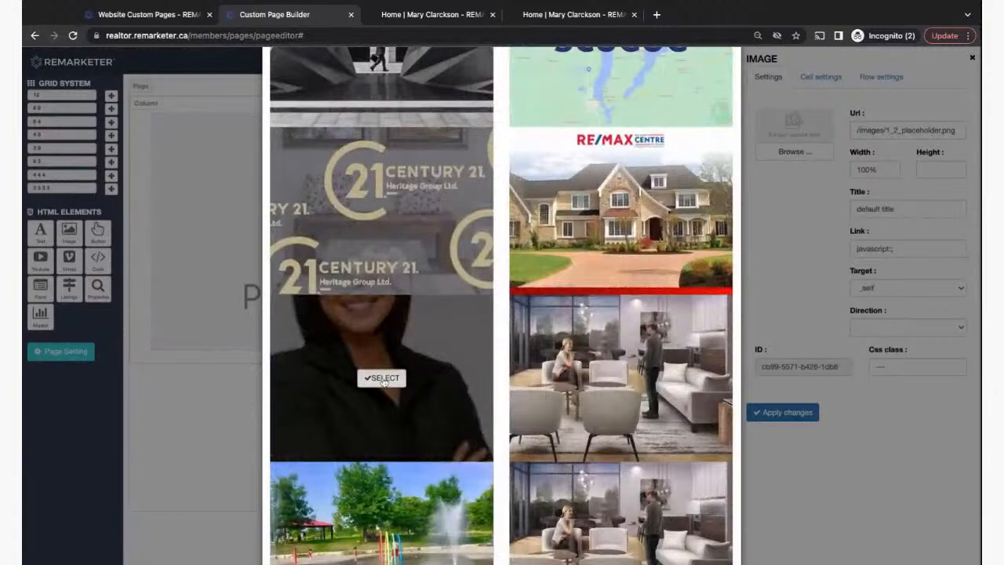
{"action": "left_click", "coordinate": [382, 377]}
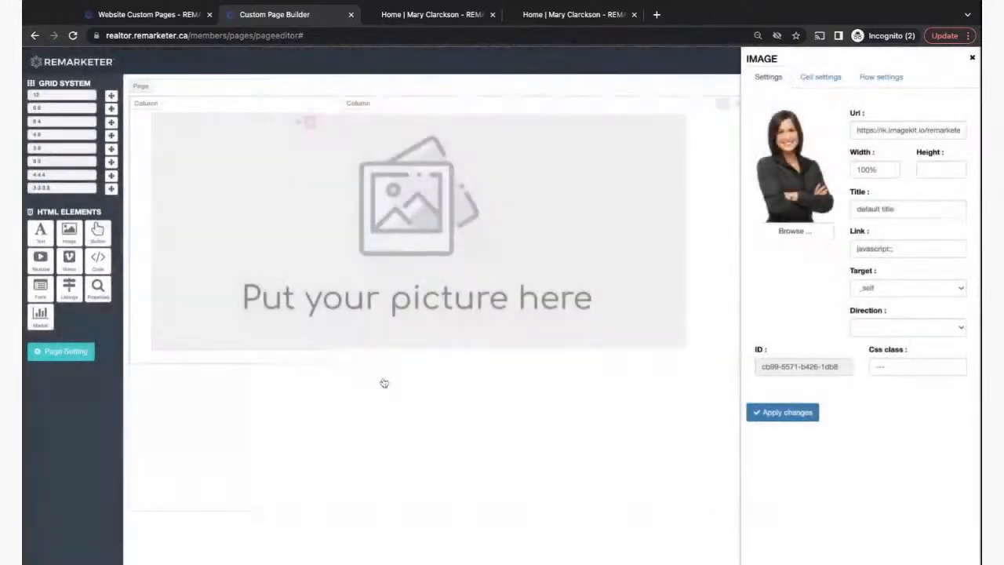
{"action": "left_click", "coordinate": [788, 413]}
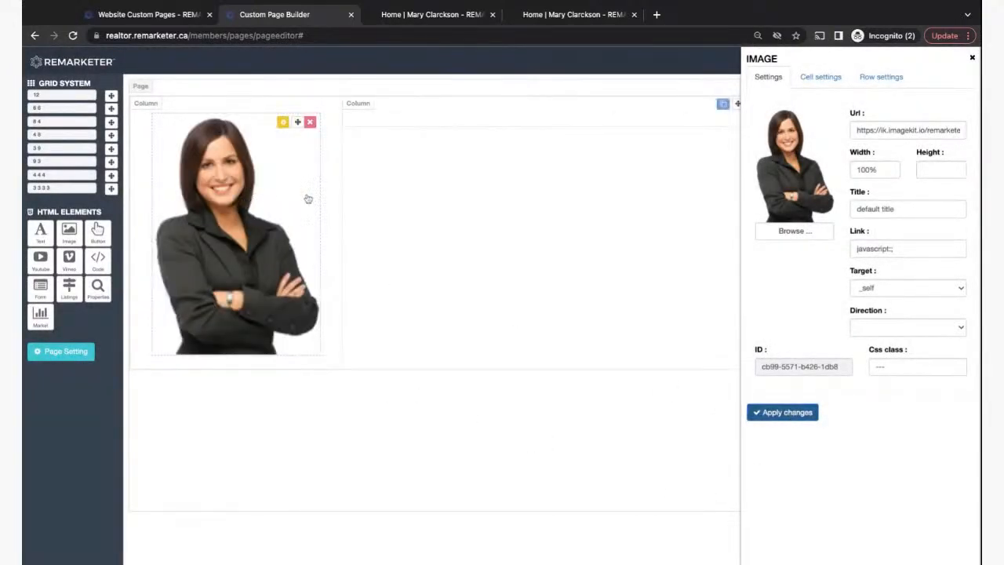
{"action": "left_click", "coordinate": [972, 59]}
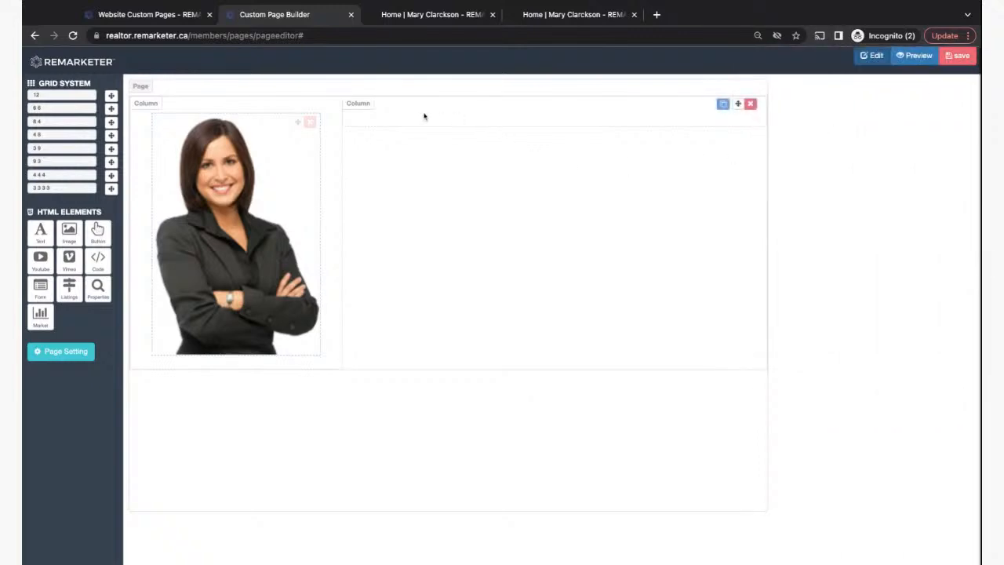
- Drop a text block in the right column and add a 'Welcome to my website!' Heading 2 line
{"action": "left_click_drag", "start_coordinate": [40, 232], "coordinate": [368, 137]}
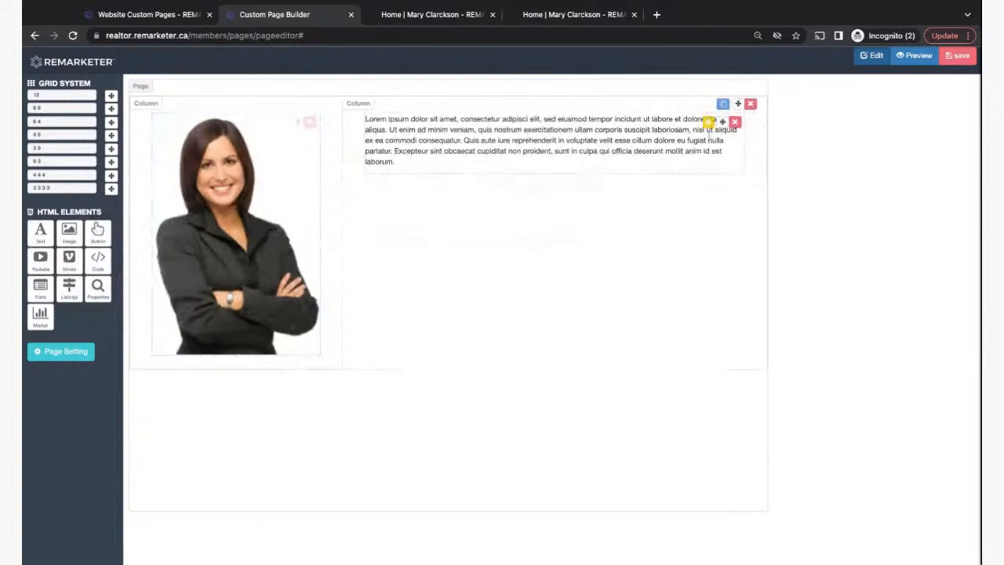
{"action": "left_click", "coordinate": [708, 123]}
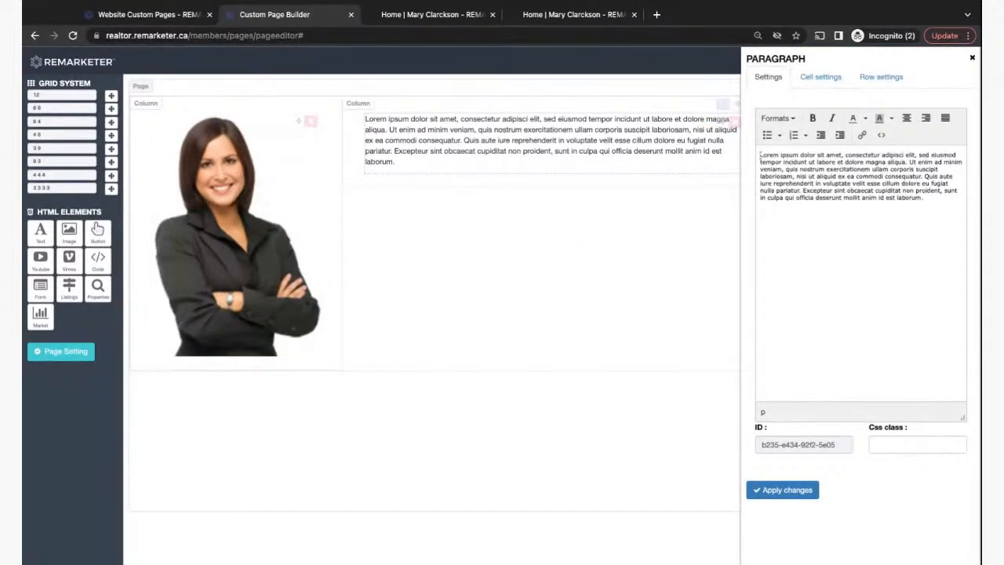
{"action": "key", "text": "Return"}
{"action": "type", "text": "Welcome to my website!"}
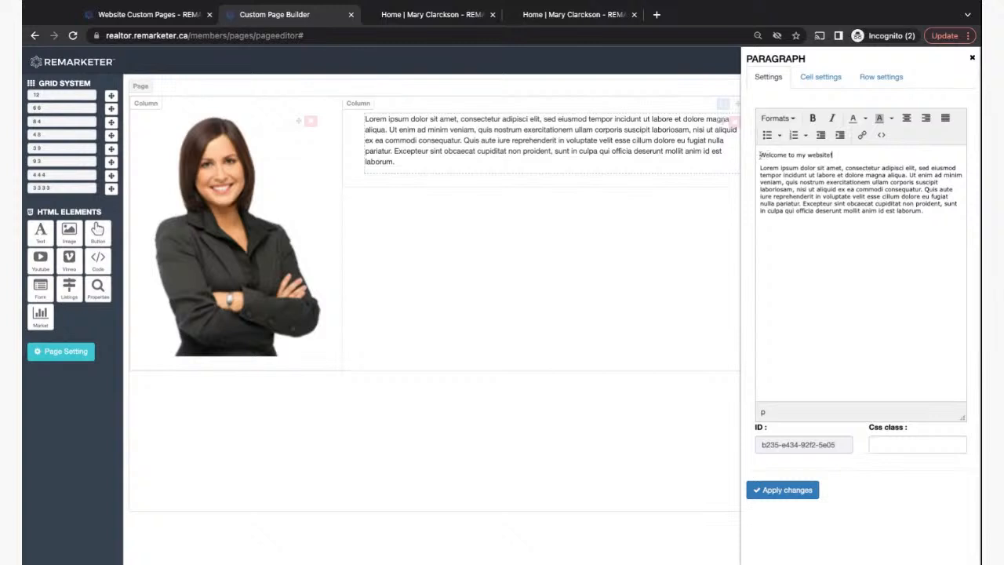
{"action": "left_click_drag", "start_coordinate": [760, 155], "coordinate": [823, 155]}
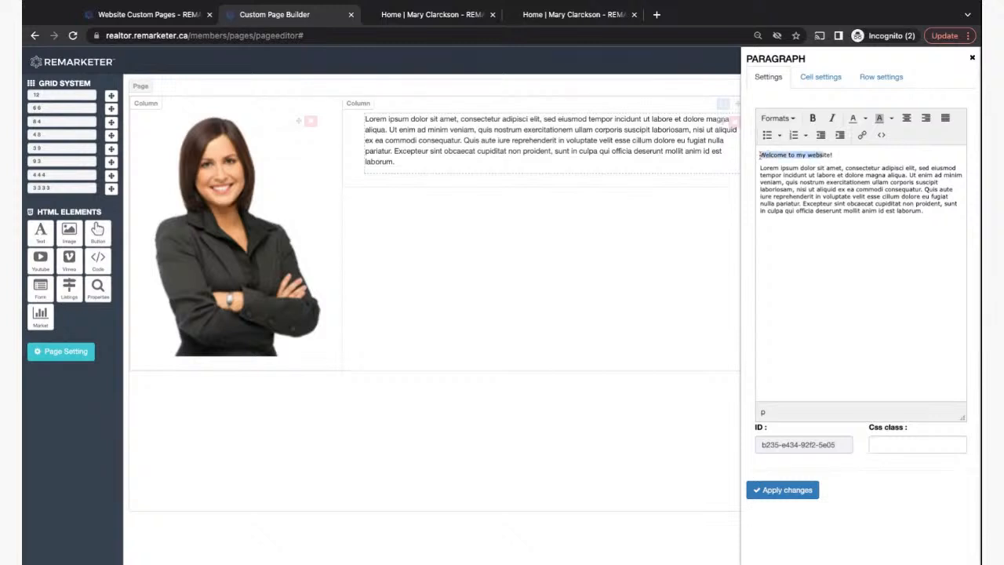
{"action": "left_click", "coordinate": [790, 120]}
{"action": "mouse_move", "coordinate": [785, 137]}
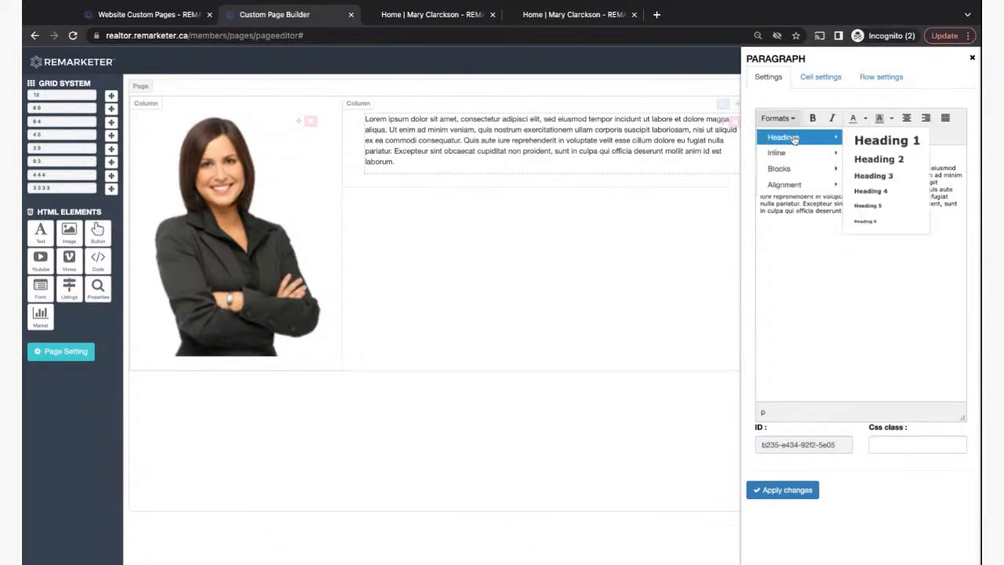
{"action": "left_click", "coordinate": [891, 162]}
{"action": "left_click", "coordinate": [818, 182]}
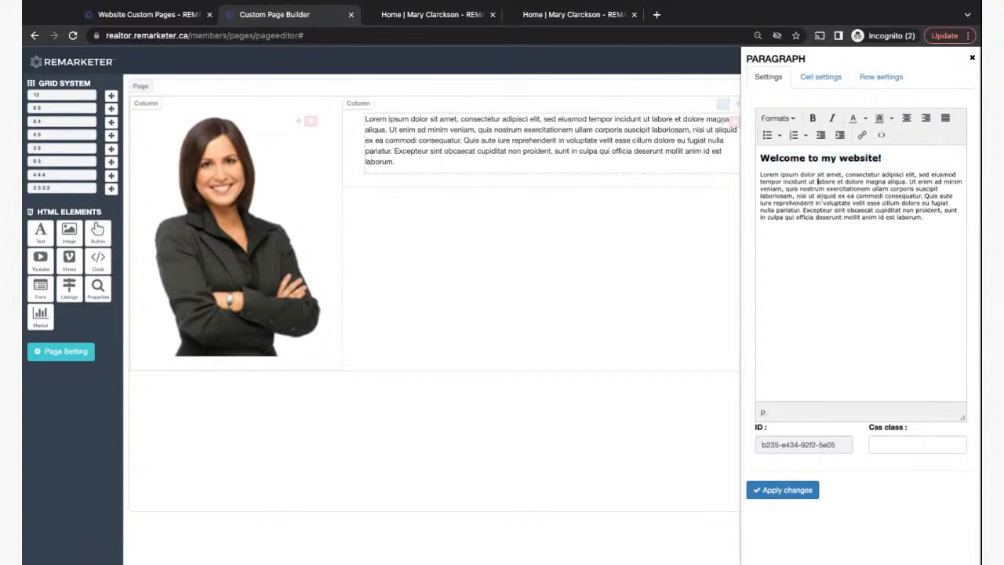
- Duplicate the lorem ipsum paragraph below it and apply the text changes
{"action": "left_click_drag", "start_coordinate": [759, 174], "coordinate": [922, 217]}
{"action": "key", "text": "ctrl+c"}
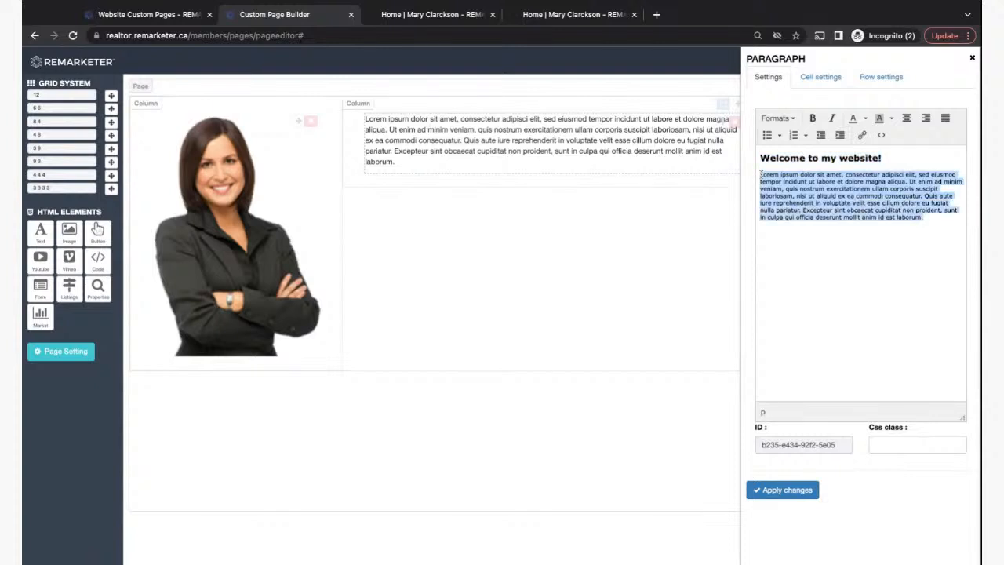
{"action": "left_click", "coordinate": [934, 227]}
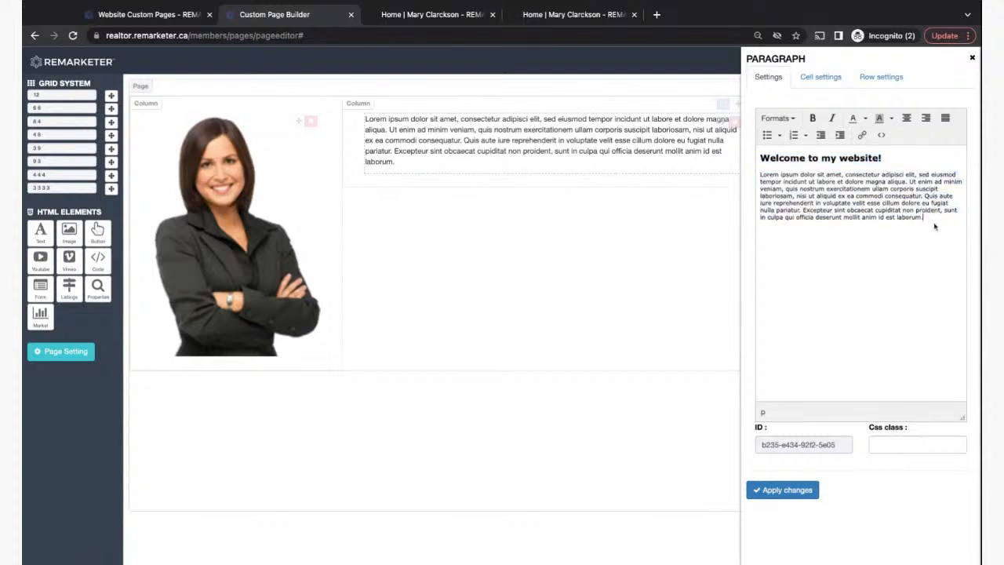
{"action": "key", "text": "ctrl+v"}
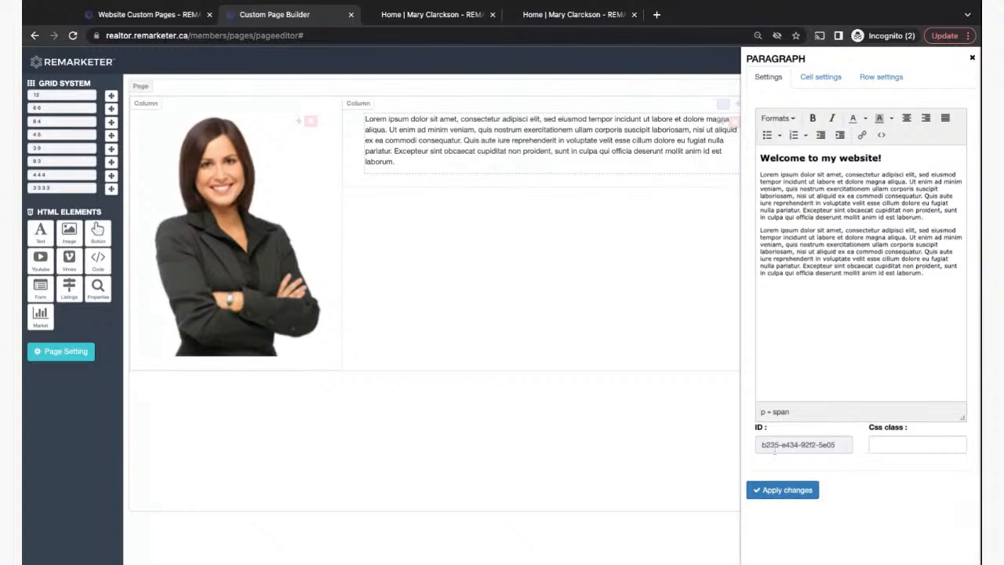
{"action": "left_click", "coordinate": [774, 491]}
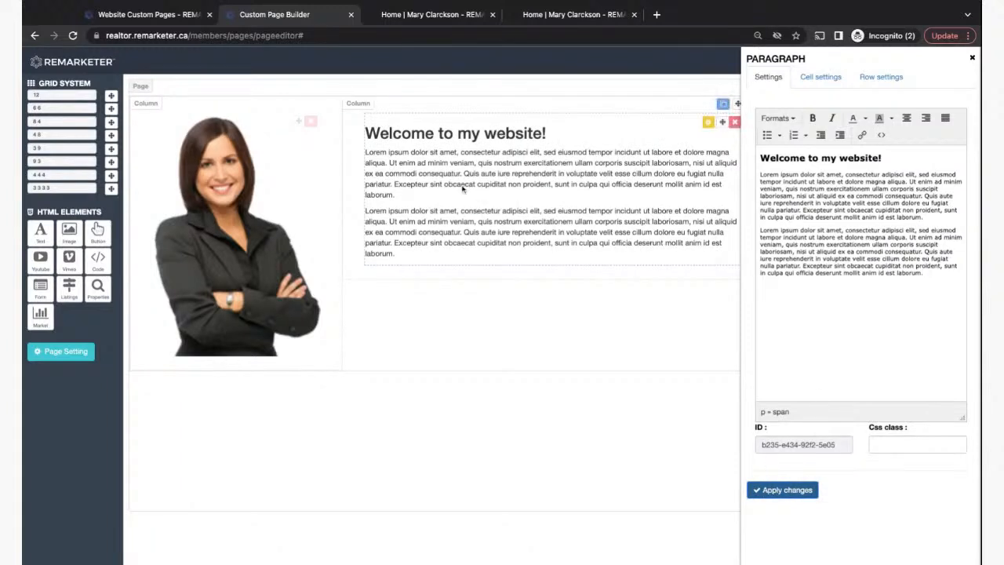
{"action": "left_click", "coordinate": [972, 59]}
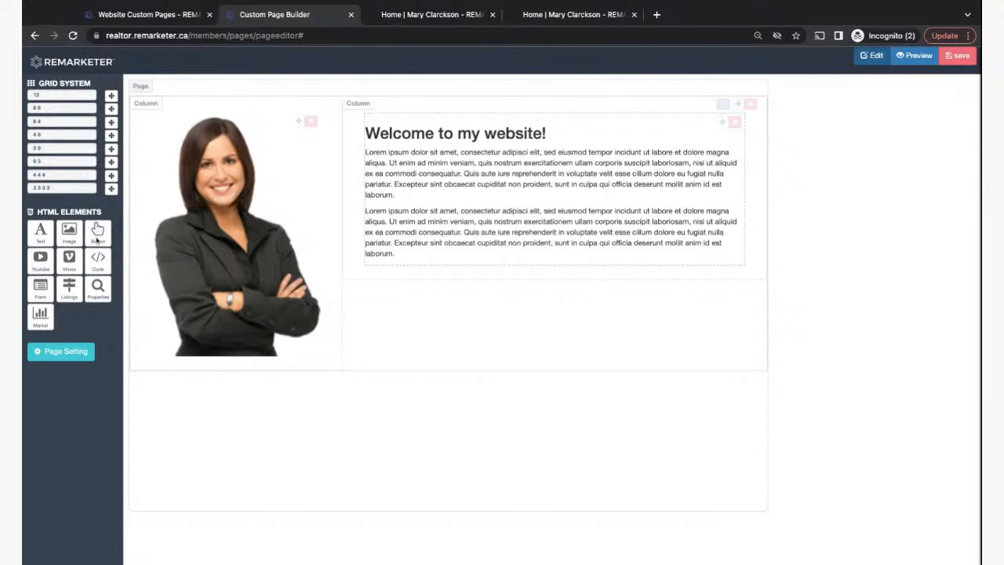
- Add a button below the text with label 'Go to About Page' and link '/about'
{"action": "left_click_drag", "start_coordinate": [97, 231], "coordinate": [533, 320]}
{"action": "left_click_drag", "start_coordinate": [94, 233], "coordinate": [565, 270]}
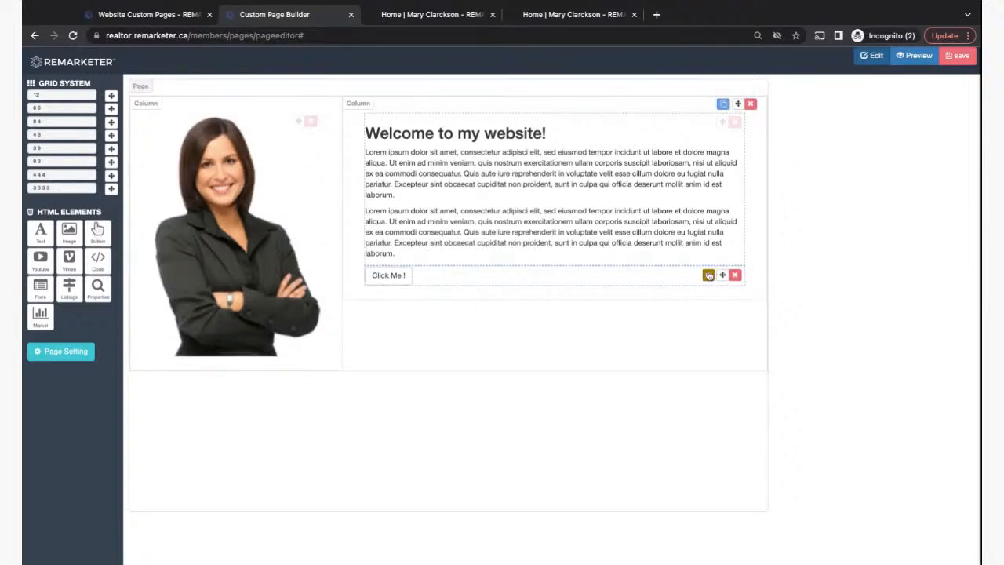
{"action": "left_click", "coordinate": [708, 274]}
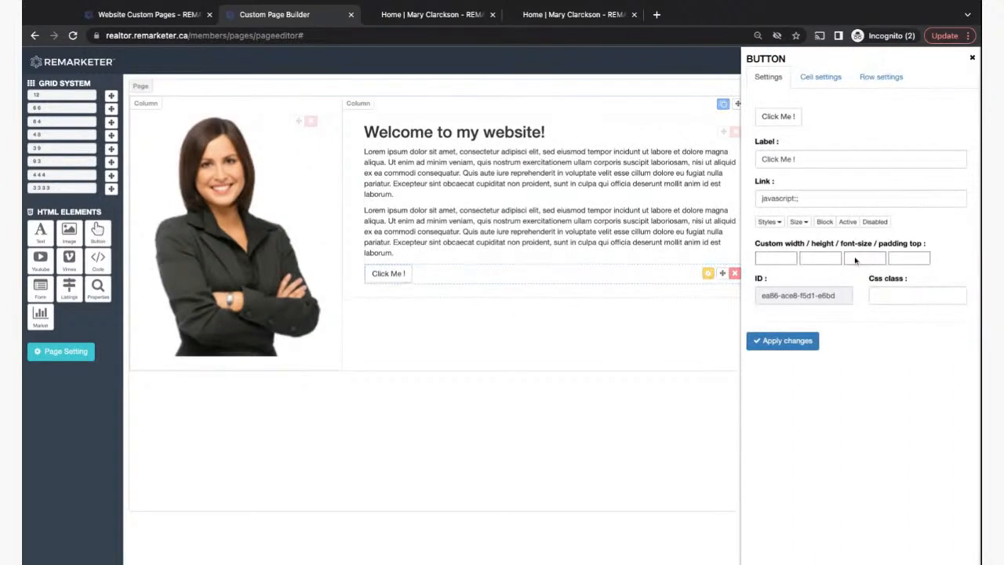
{"action": "left_click", "coordinate": [795, 159]}
{"action": "key", "text": "ctrl+a"}
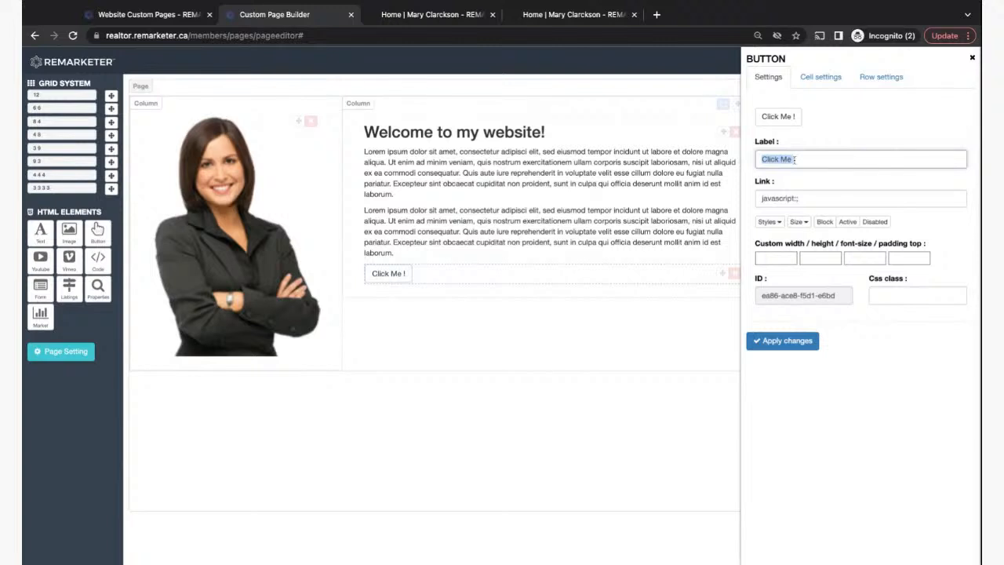
{"action": "type", "text": "Ab"}
{"action": "type", "text": "Go to About P"}
{"action": "type", "text": "age"}
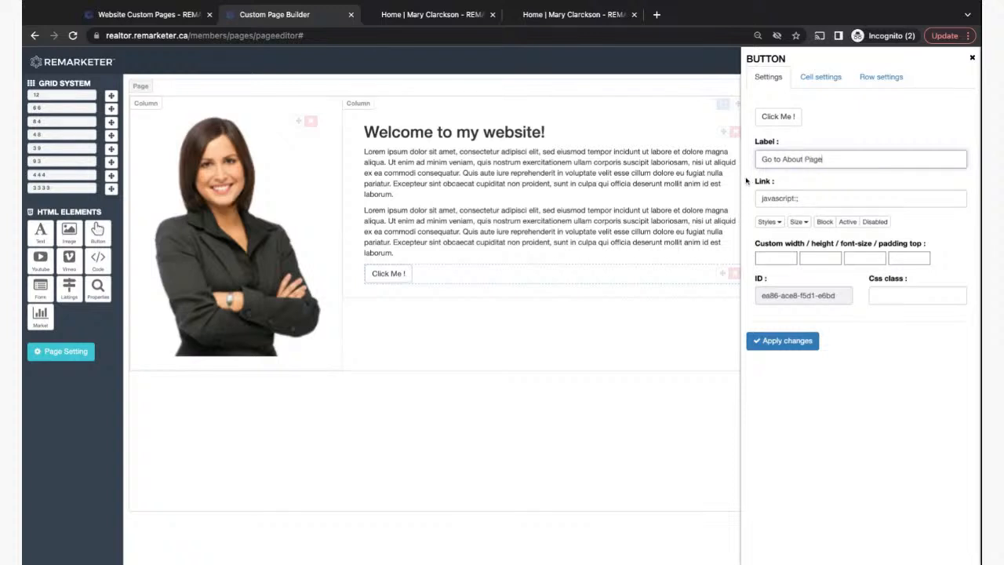
{"action": "left_click_drag", "start_coordinate": [758, 199], "coordinate": [818, 200]}
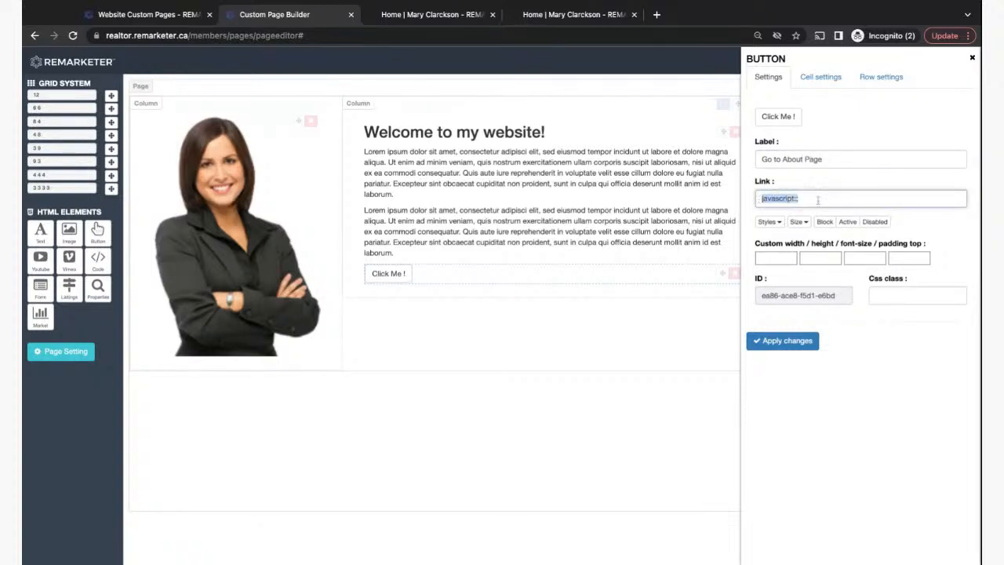
{"action": "type", "text": "/abo"}
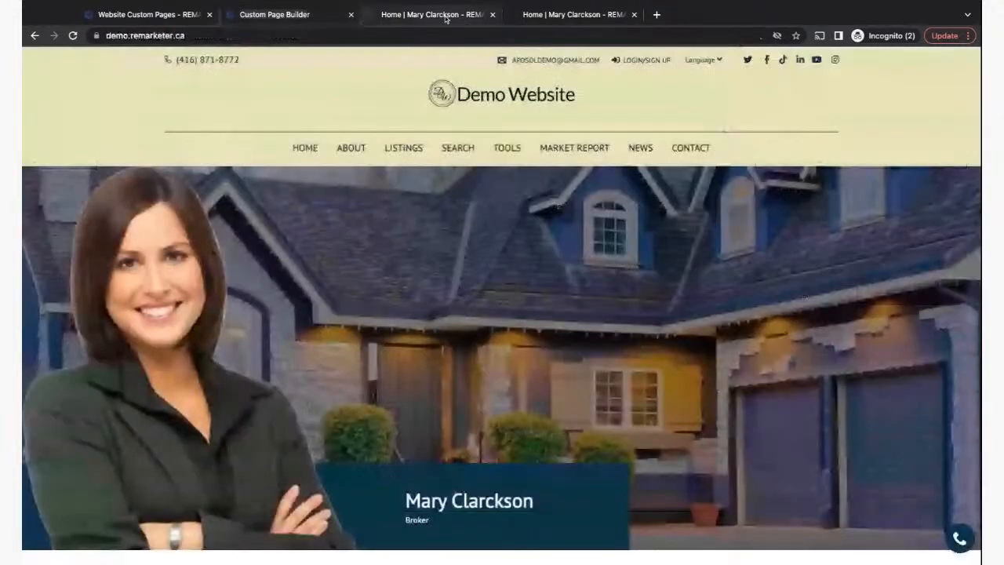
- On the demo website, check that the About page's address path is 'about'
{"action": "left_click", "coordinate": [449, 17]}
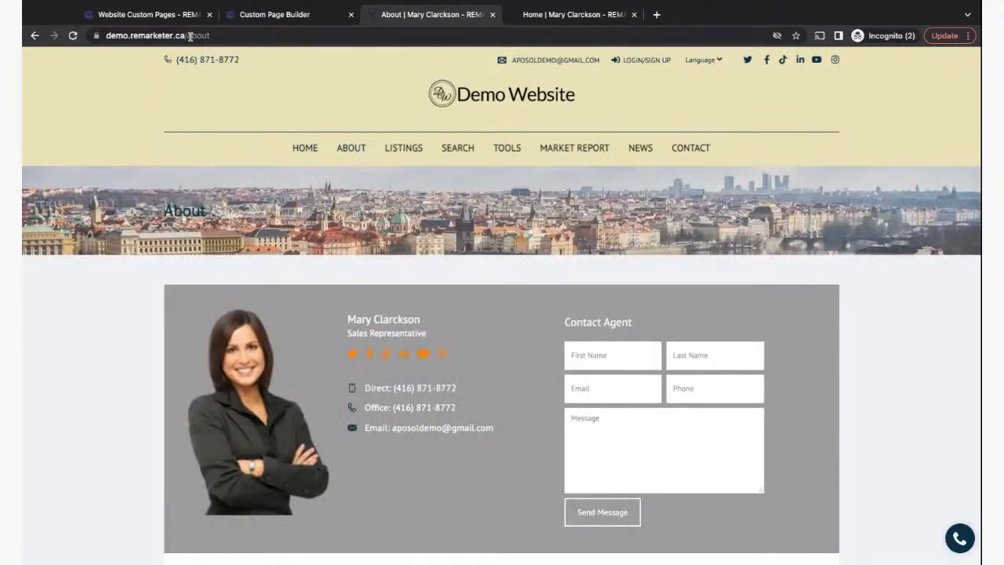
{"action": "left_click", "coordinate": [189, 36]}
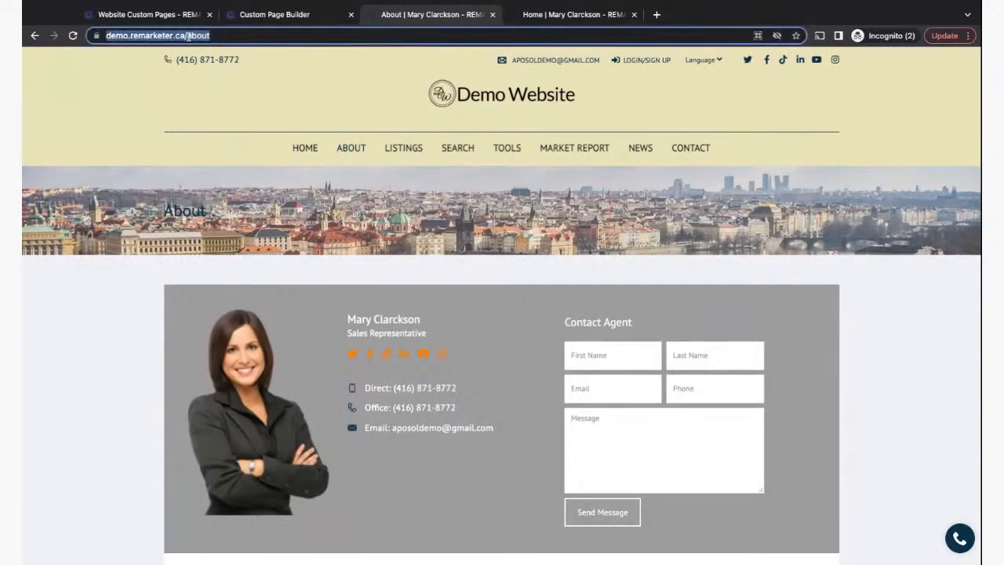
{"action": "left_click", "coordinate": [187, 36]}
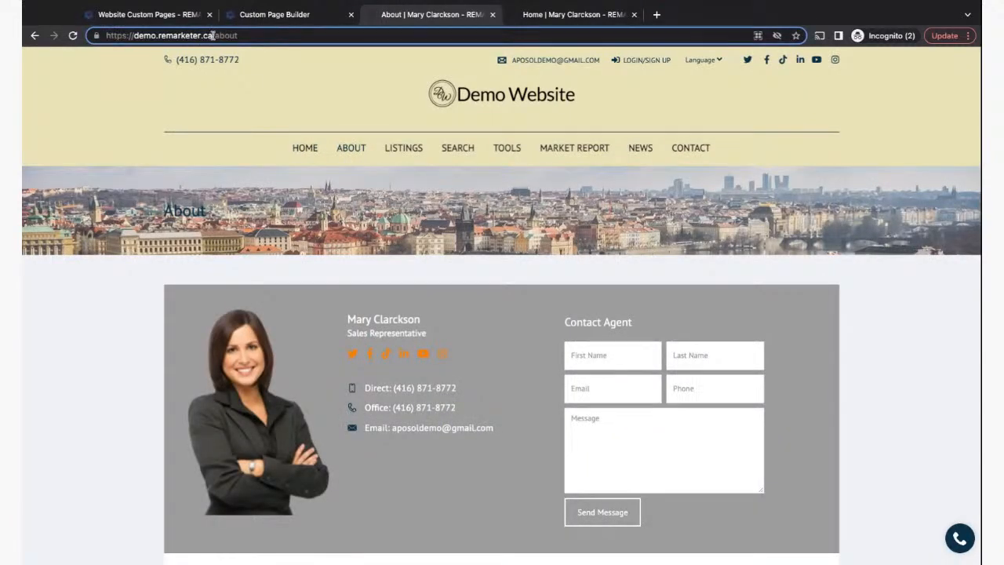
{"action": "double_click", "coordinate": [215, 36]}
- Back in the page builder, confirm the '/about' link and apply the button changes
{"action": "left_click", "coordinate": [275, 14]}
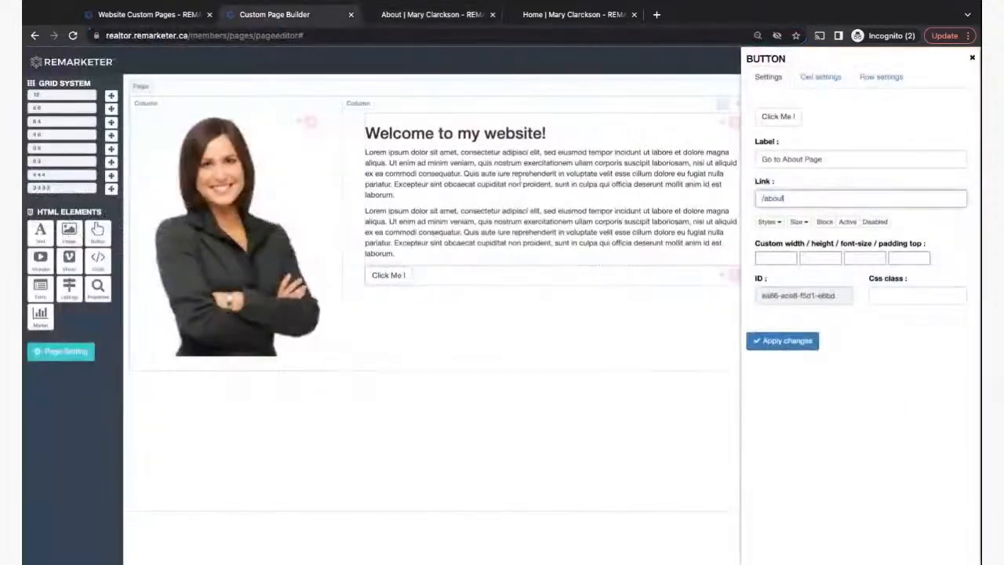
{"action": "triple_click", "coordinate": [792, 199]}
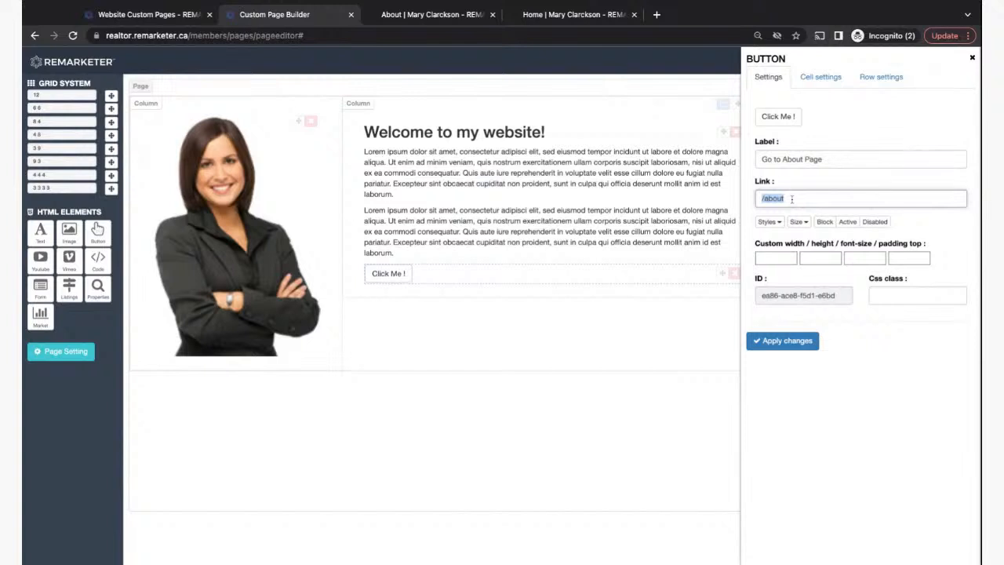
{"action": "left_click", "coordinate": [792, 198]}
{"action": "left_click", "coordinate": [782, 342]}
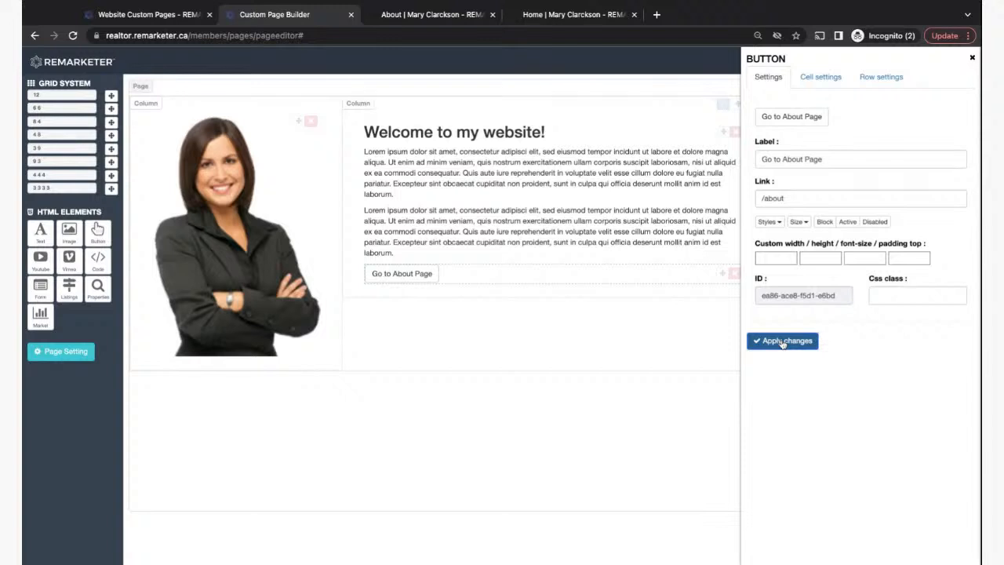
{"action": "left_click", "coordinate": [972, 59]}
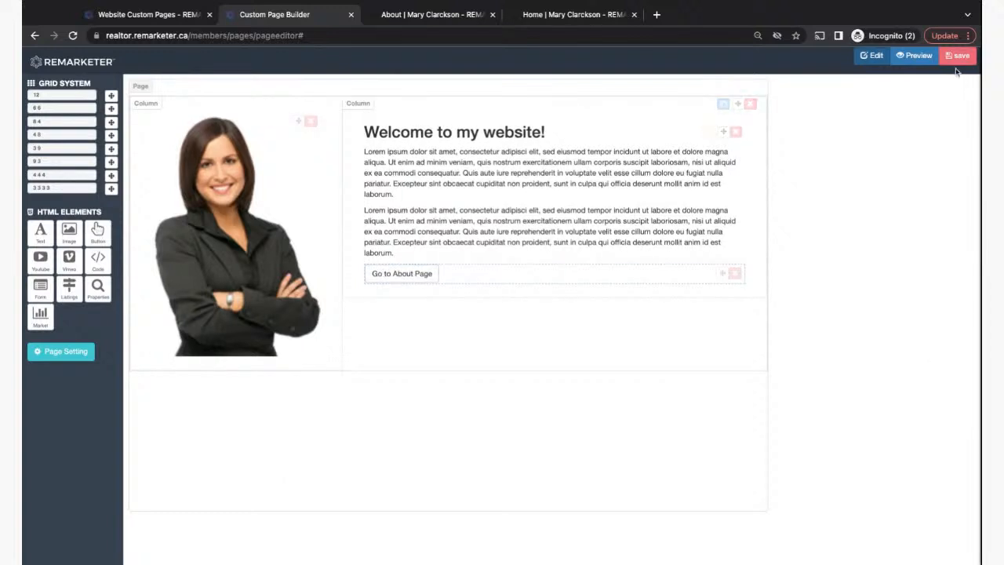
- Select the page HTML in the save dialog and save the custom page
{"action": "left_click", "coordinate": [959, 55]}
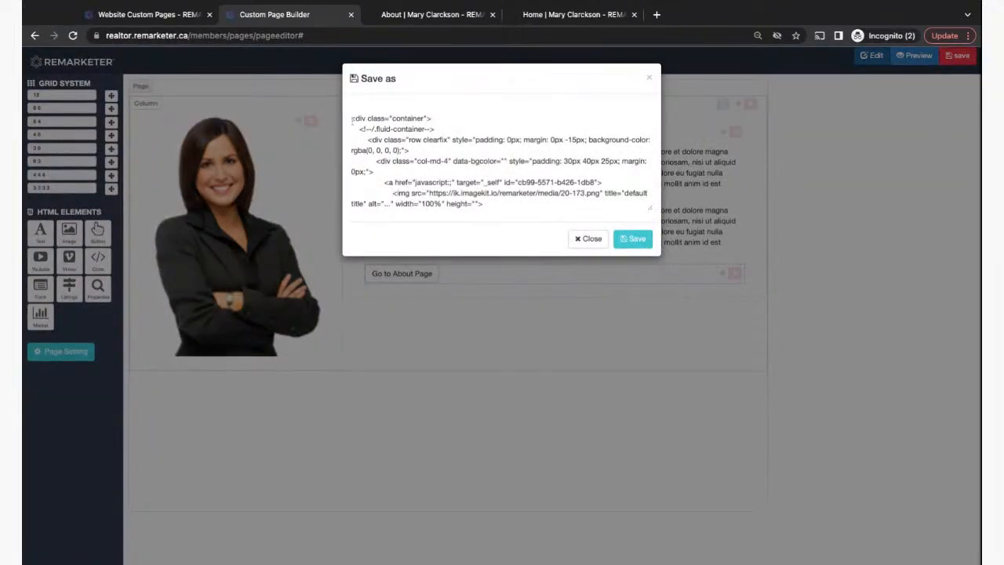
{"action": "left_click_drag", "start_coordinate": [350, 119], "coordinate": [424, 251]}
{"action": "left_click", "coordinate": [636, 238]}
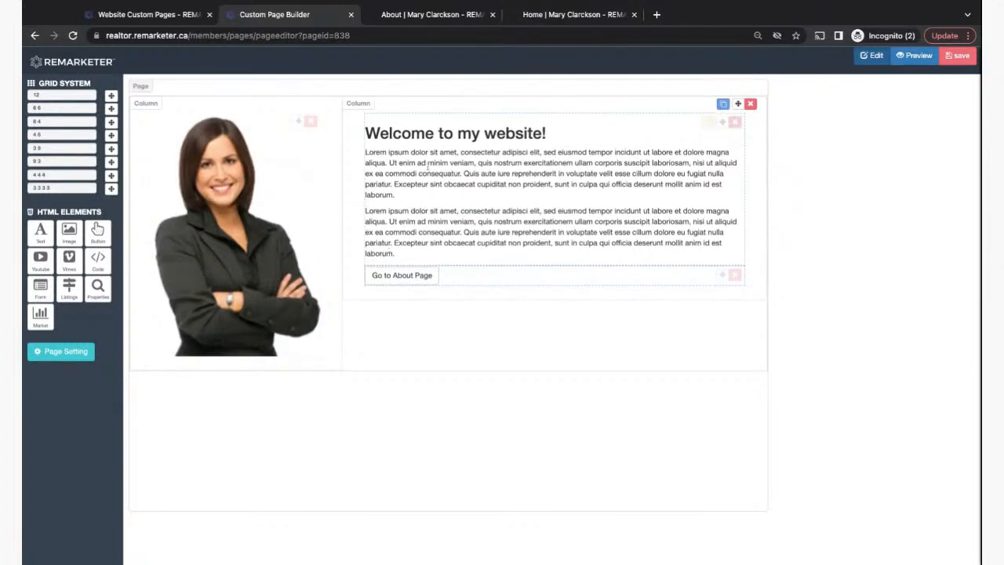
- Reopen the code view, select all the HTML, then close it and return to Custom Pages
{"action": "left_click", "coordinate": [958, 57]}
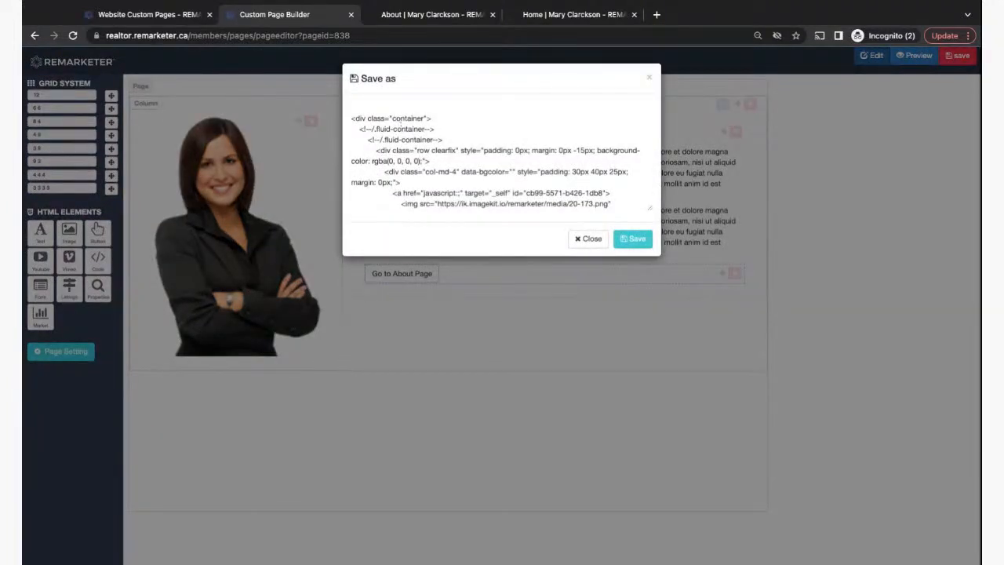
{"action": "scroll", "coordinate": [400, 127], "scroll_direction": "down", "scroll_amount": 3}
{"action": "scroll", "coordinate": [400, 127], "scroll_direction": "up", "scroll_amount": 3}
{"action": "left_click_drag", "start_coordinate": [350, 117], "coordinate": [447, 214]}
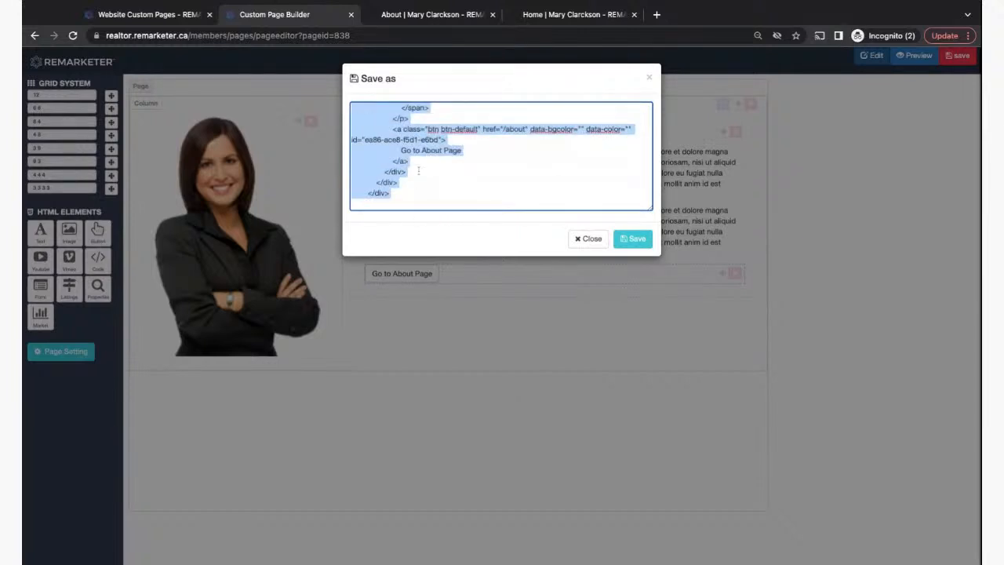
{"action": "scroll", "coordinate": [418, 171], "scroll_direction": "up", "scroll_amount": 10}
{"action": "scroll", "coordinate": [420, 158], "scroll_direction": "down", "scroll_amount": 1}
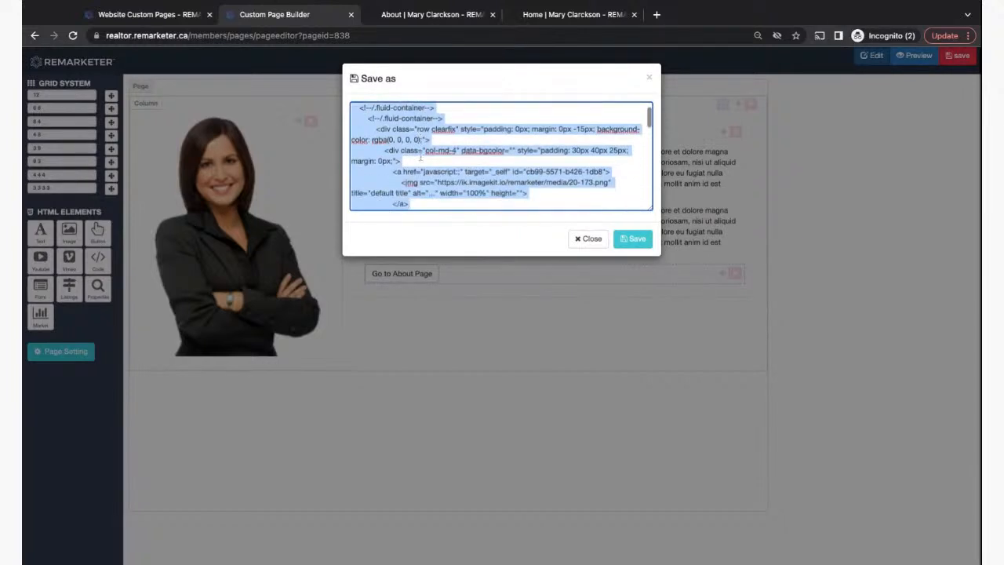
{"action": "scroll", "coordinate": [421, 158], "scroll_direction": "down", "scroll_amount": 10}
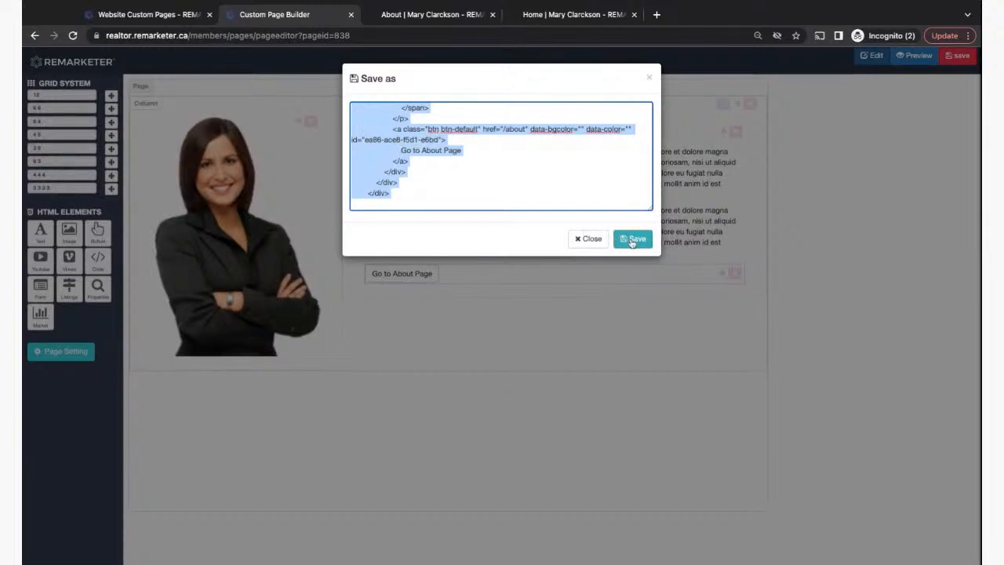
{"action": "left_click", "coordinate": [587, 241]}
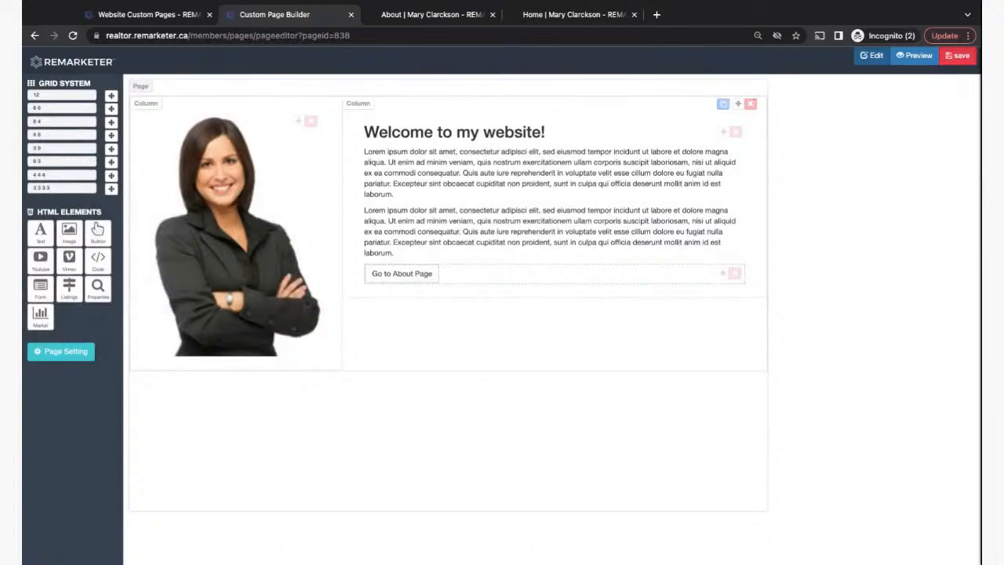
{"action": "left_click", "coordinate": [145, 22]}
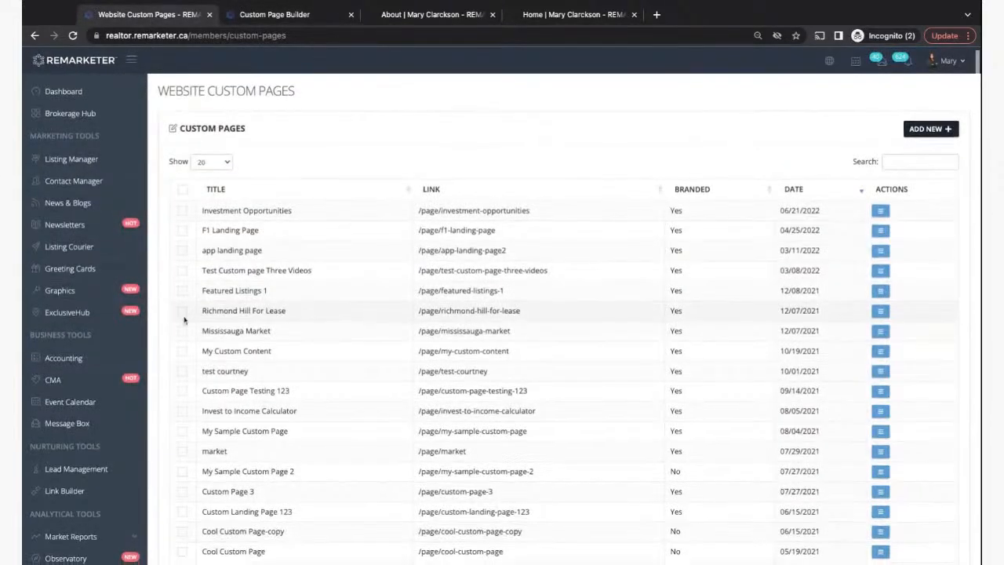
- Open the custom sections settings in Website Design's Website Config
{"action": "scroll", "coordinate": [183, 321], "scroll_direction": "down", "scroll_amount": 3}
{"action": "left_click", "coordinate": [78, 519]}
{"action": "scroll", "coordinate": [71, 502], "scroll_direction": "down", "scroll_amount": 3}
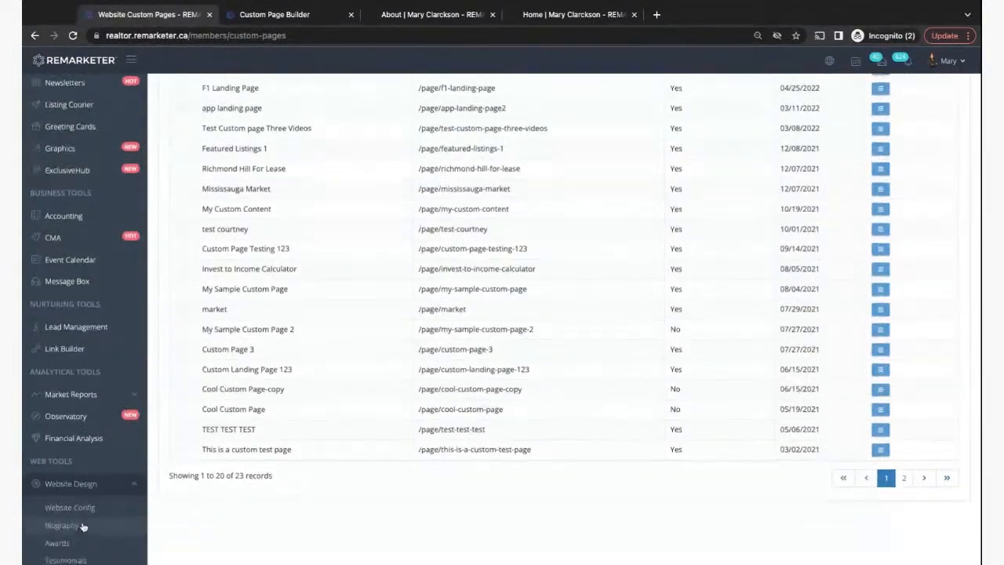
{"action": "left_click", "coordinate": [62, 441]}
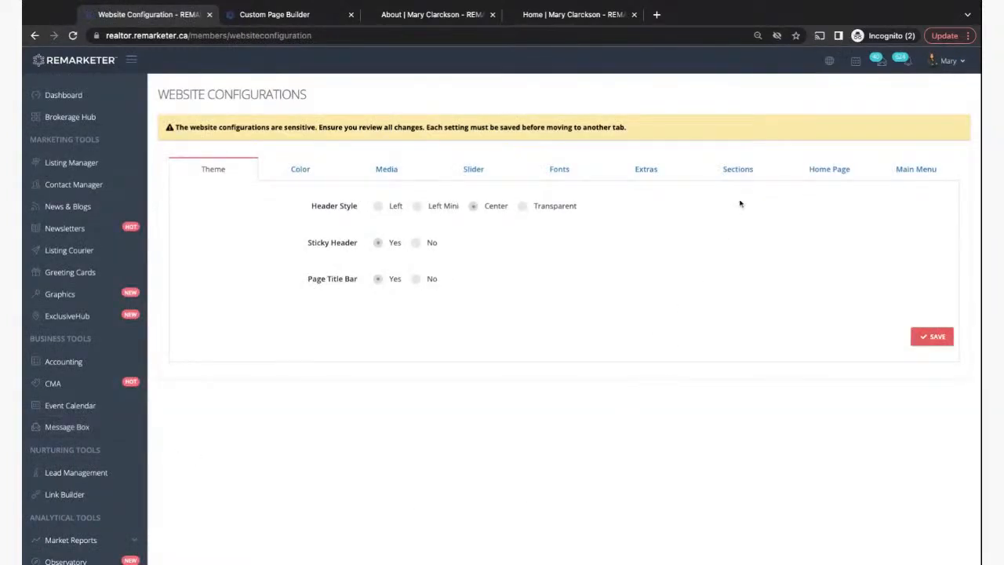
{"action": "left_click", "coordinate": [737, 171]}
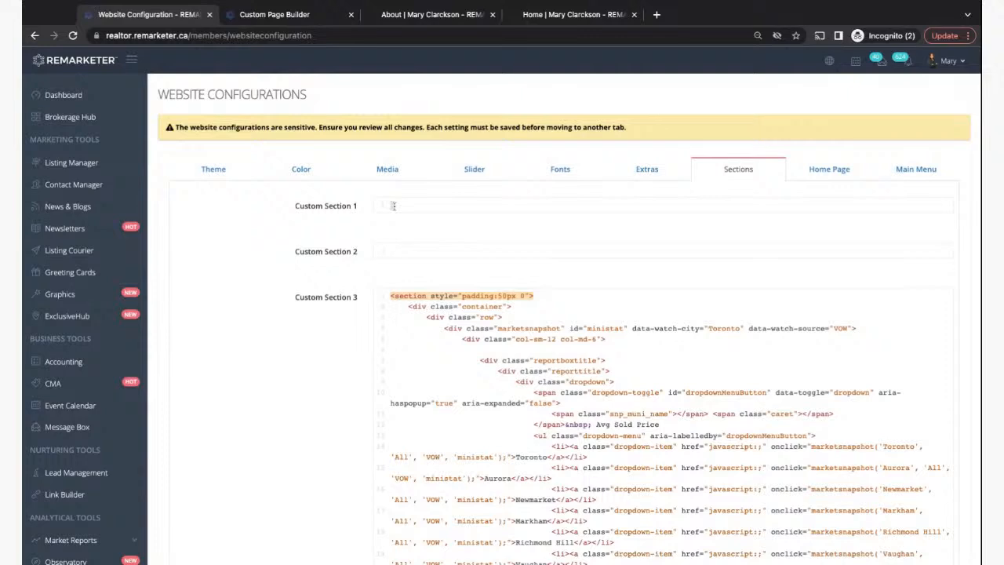
- Paste the copied HTML into Custom Section 1 and save the configuration
{"action": "key", "text": "super+v"}
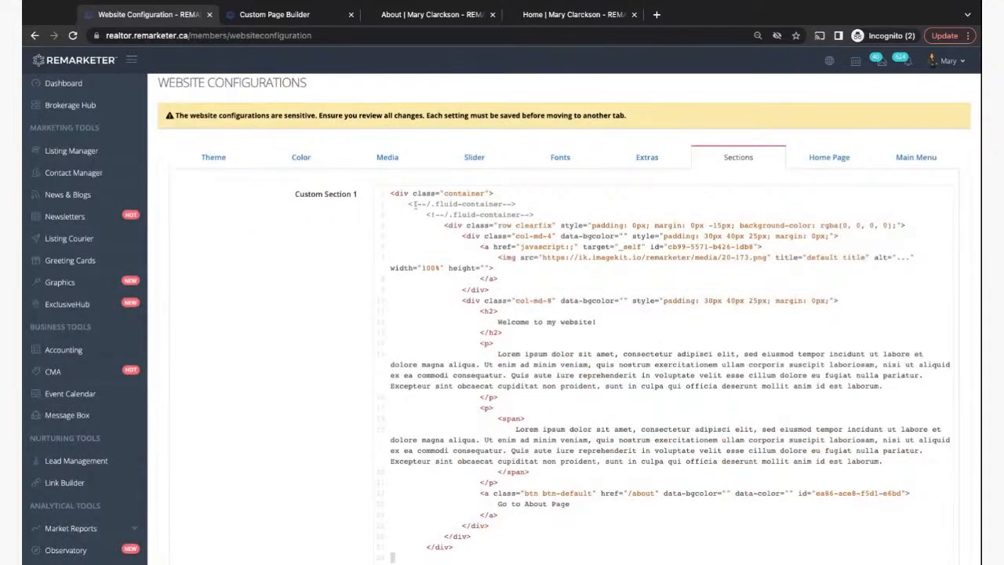
{"action": "scroll", "coordinate": [440, 278], "scroll_direction": "down", "scroll_amount": 3}
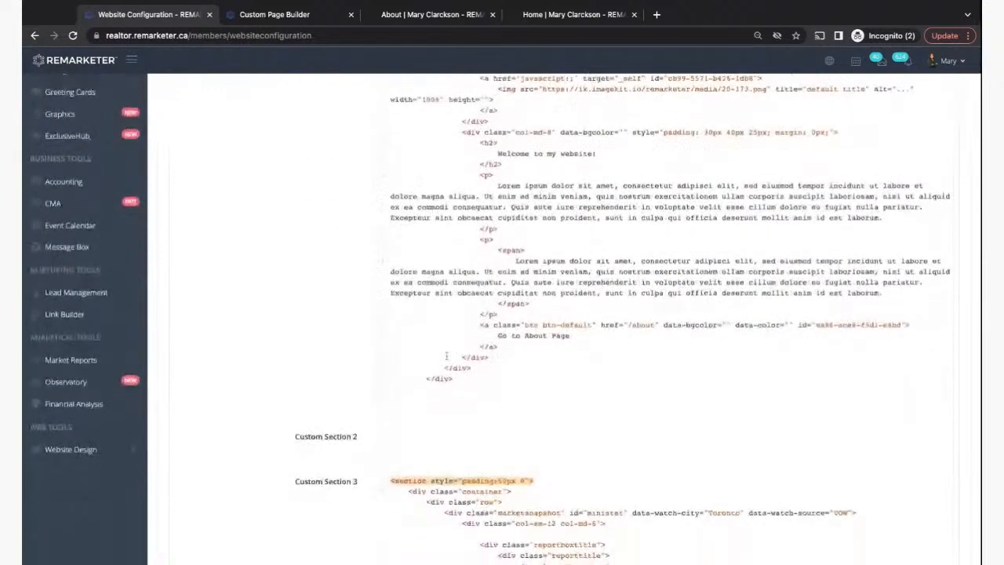
{"action": "scroll", "coordinate": [446, 356], "scroll_direction": "up", "scroll_amount": 2}
{"action": "scroll", "coordinate": [446, 356], "scroll_direction": "up", "scroll_amount": 1}
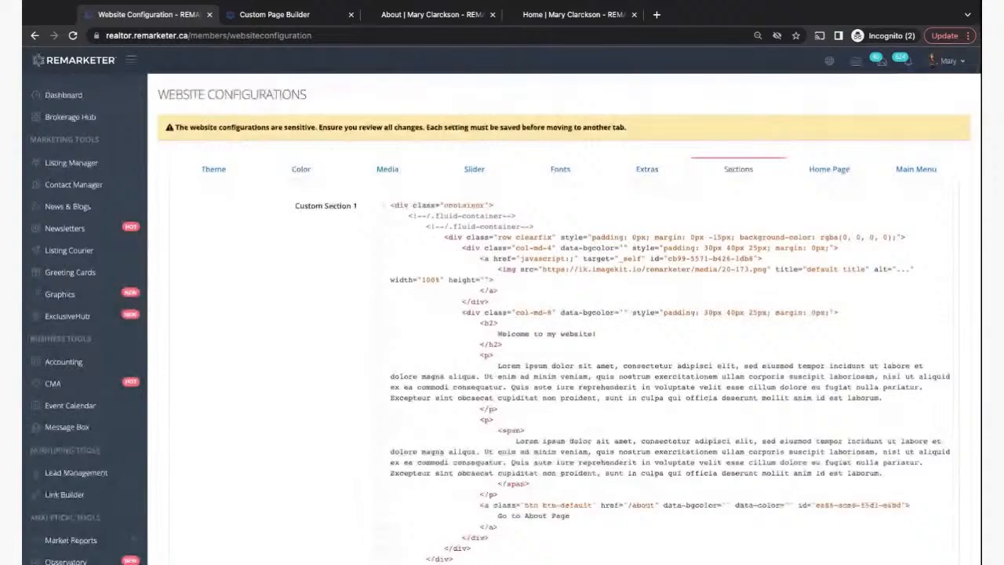
{"action": "scroll", "coordinate": [446, 357], "scroll_direction": "down", "scroll_amount": 3}
{"action": "scroll", "coordinate": [564, 306], "scroll_direction": "down", "scroll_amount": 10}
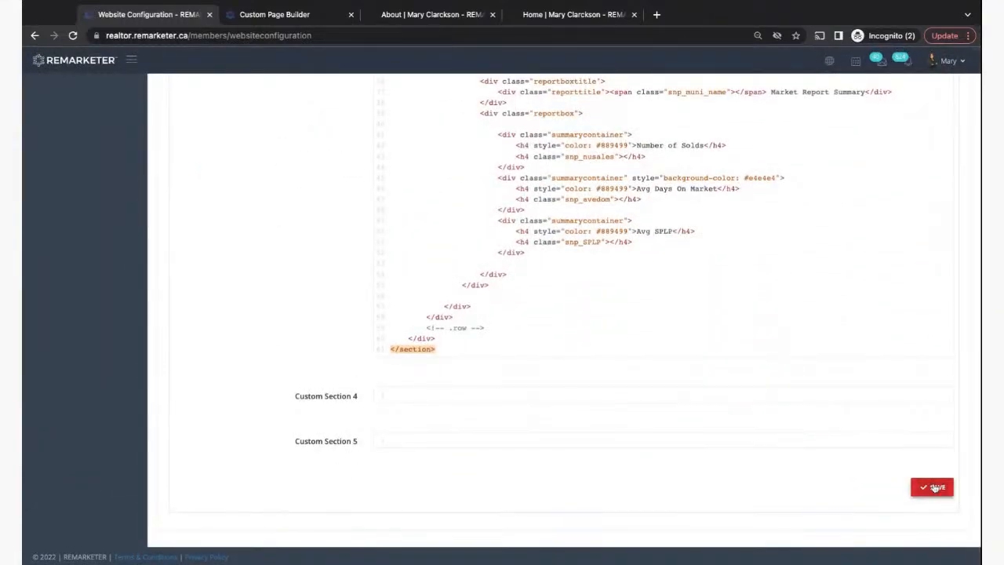
{"action": "left_click", "coordinate": [935, 487]}
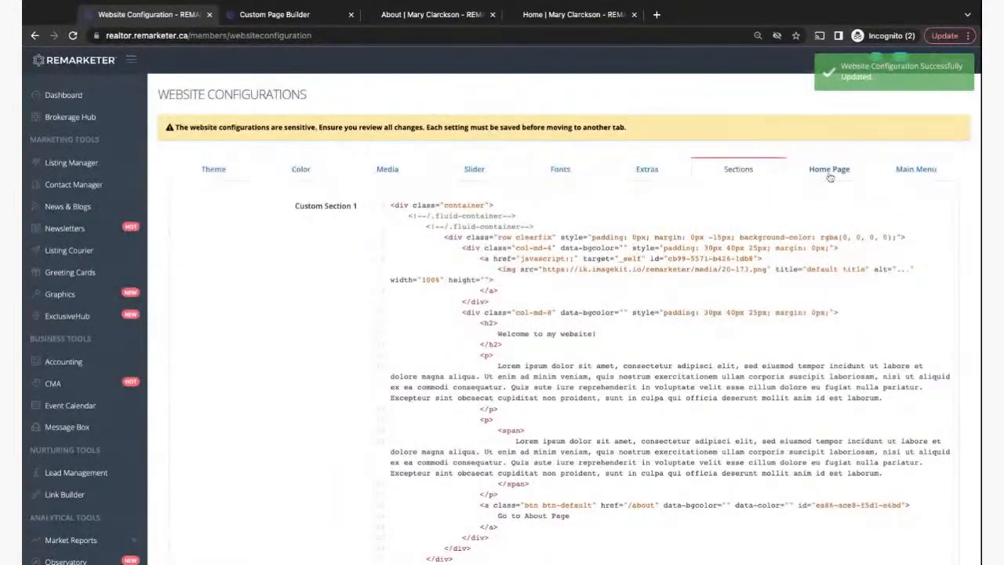
{"action": "left_click", "coordinate": [830, 176]}
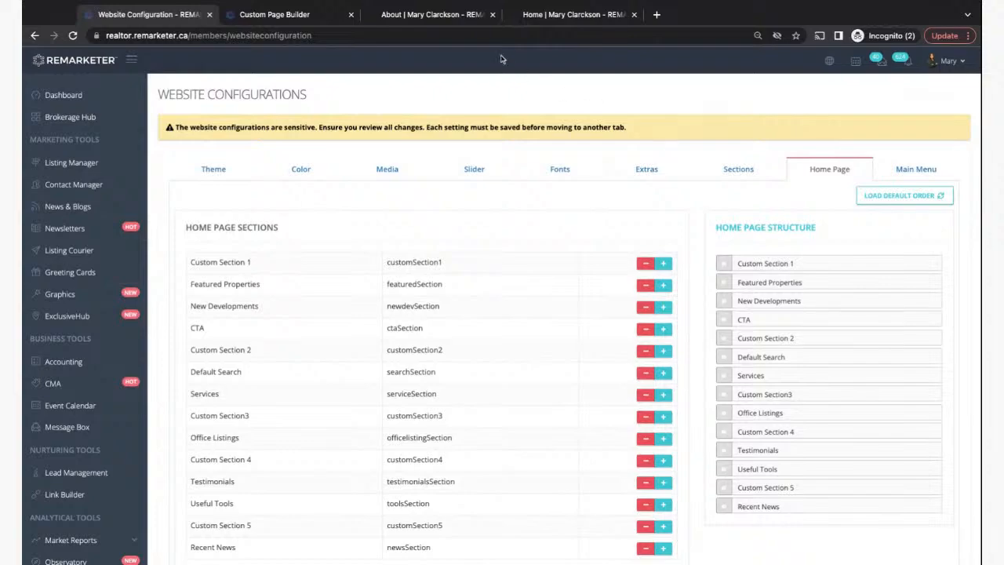
{"action": "left_click", "coordinate": [418, 16]}
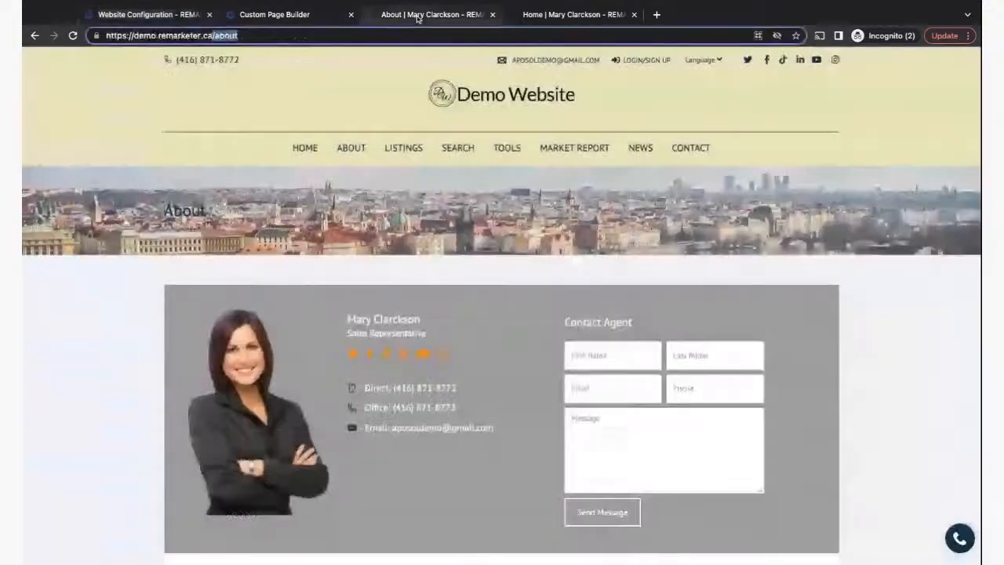
{"action": "left_click", "coordinate": [306, 148]}
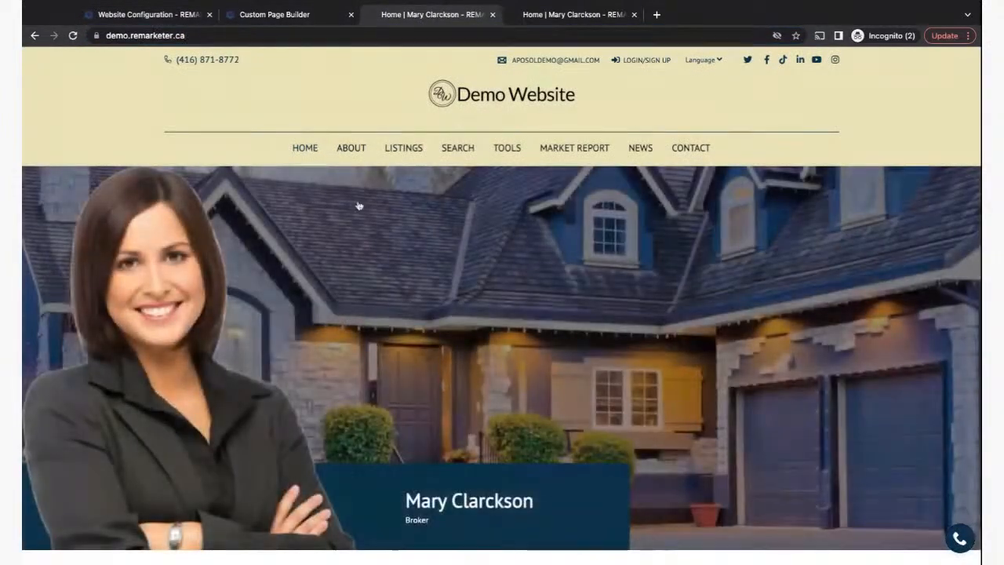
{"action": "scroll", "coordinate": [648, 303], "scroll_direction": "down", "scroll_amount": 5}
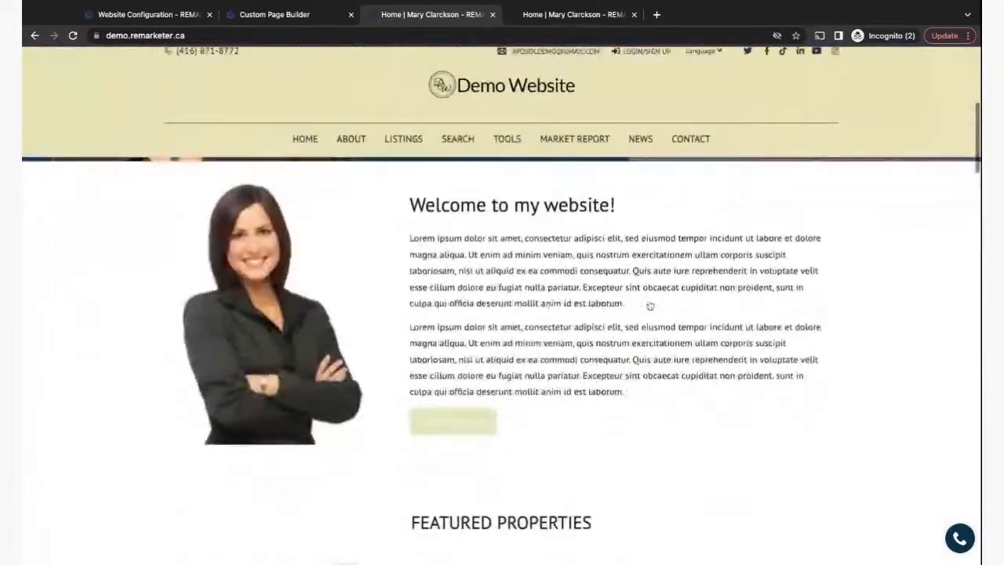
{"action": "scroll", "coordinate": [650, 306], "scroll_direction": "up", "scroll_amount": 1}
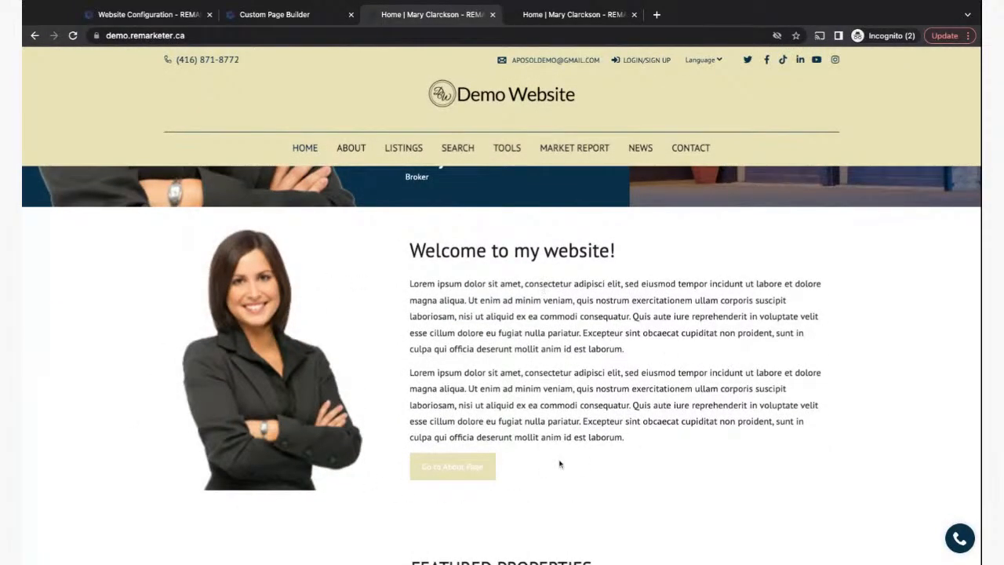
{"action": "left_click", "coordinate": [448, 472]}
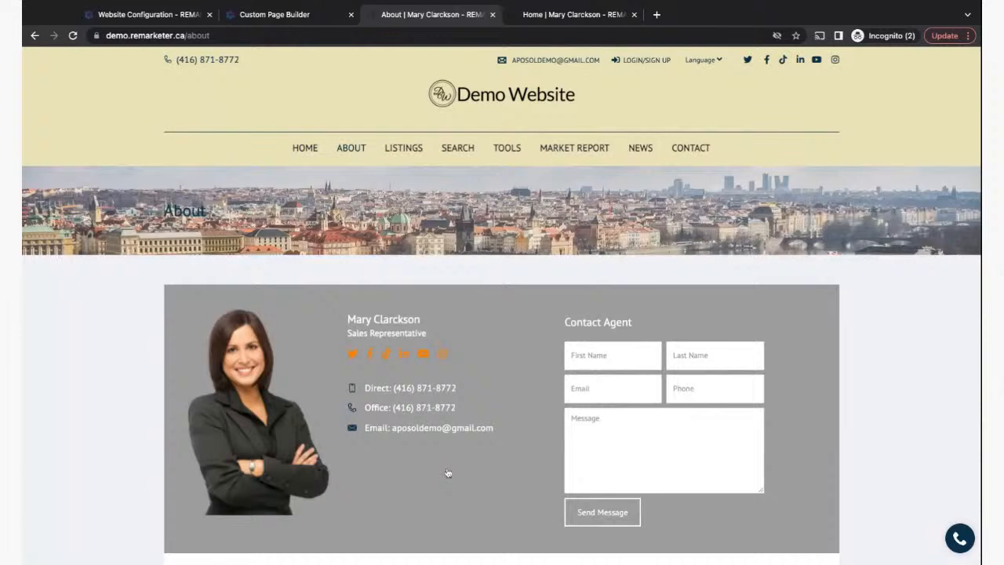
{"action": "left_click", "coordinate": [34, 35]}
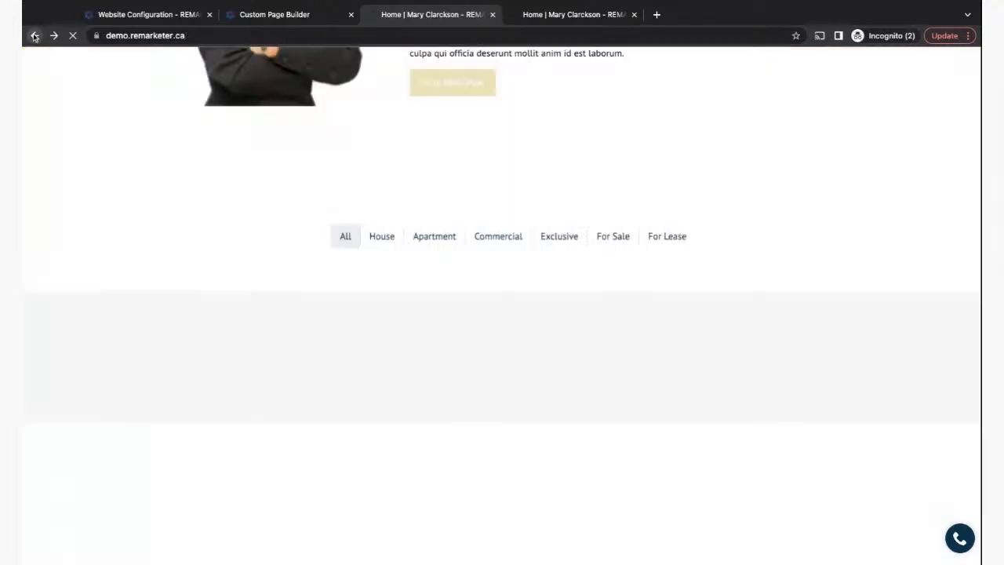
{"action": "scroll", "coordinate": [153, 225], "scroll_direction": "up", "scroll_amount": 5}
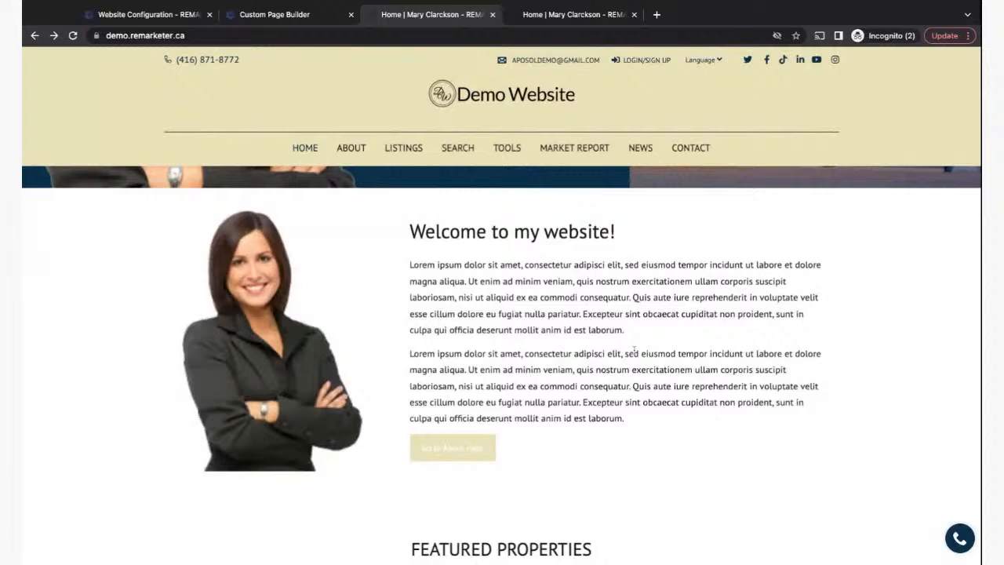
{"action": "scroll", "coordinate": [634, 349], "scroll_direction": "down", "scroll_amount": 1}
{"action": "scroll", "coordinate": [633, 349], "scroll_direction": "up", "scroll_amount": 2}
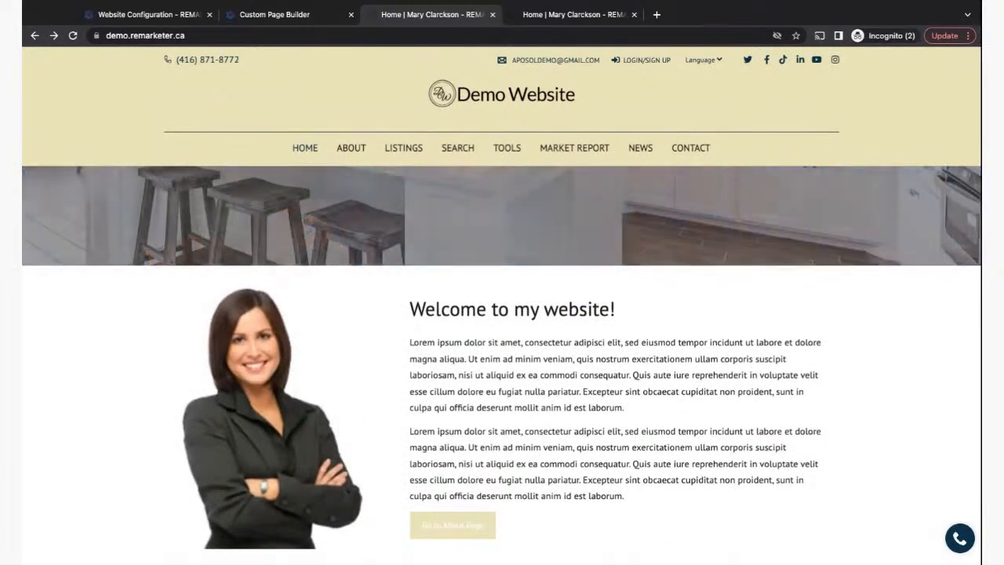
{"action": "scroll", "coordinate": [471, 444], "scroll_direction": "down", "scroll_amount": 1}
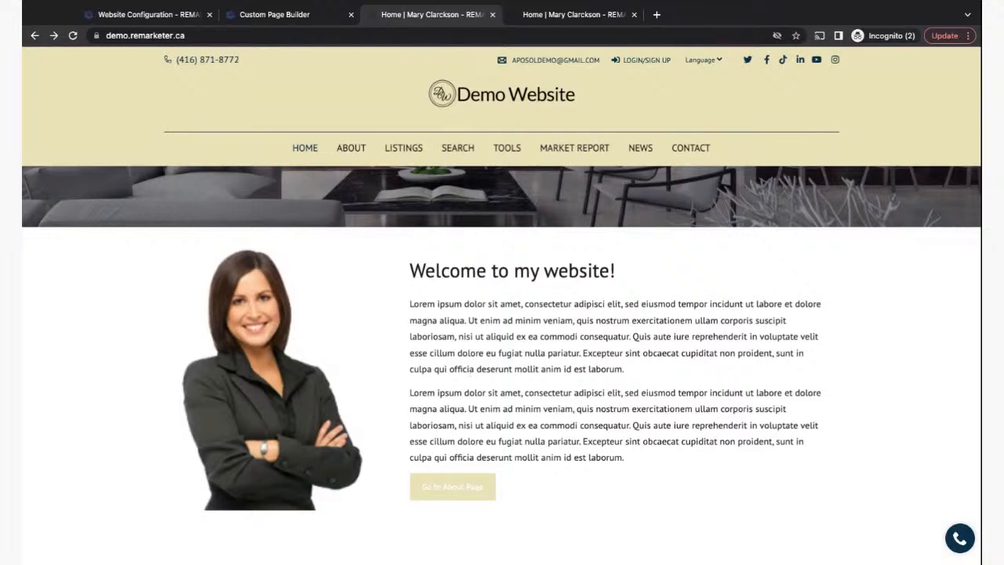
{"action": "scroll", "coordinate": [502, 365], "scroll_direction": "down", "scroll_amount": 3}
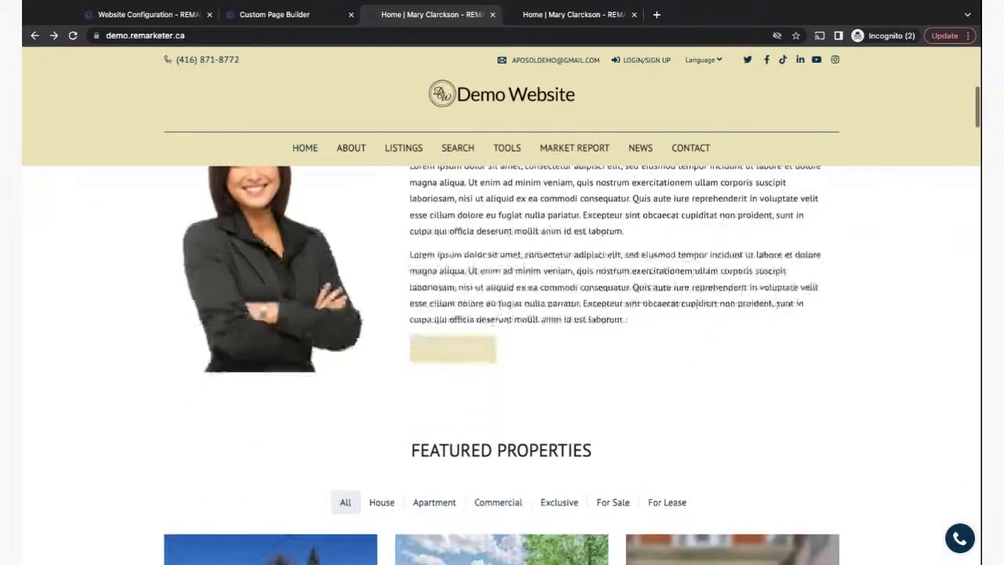
{"action": "scroll", "coordinate": [502, 365], "scroll_direction": "up", "scroll_amount": 8}
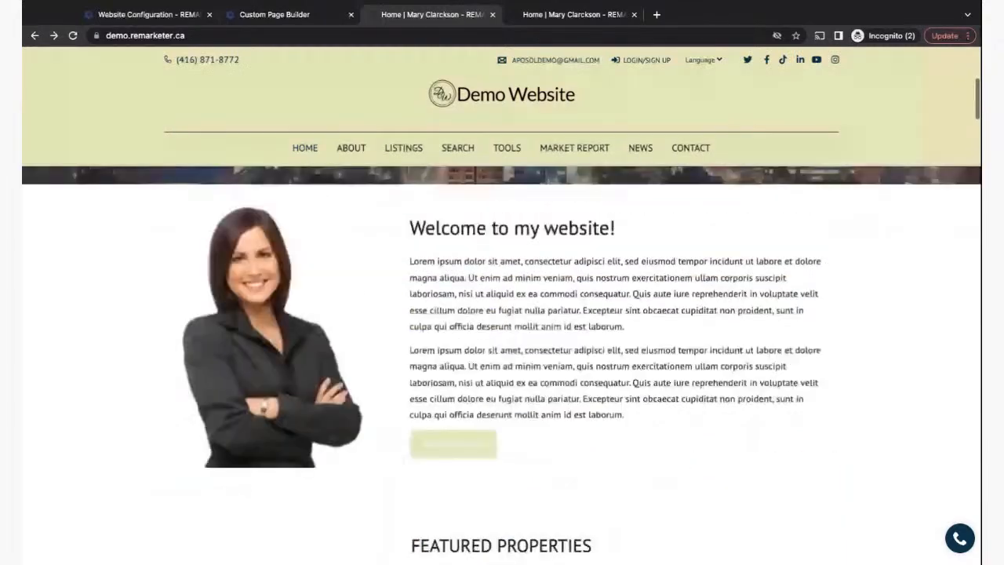
{"action": "scroll", "coordinate": [492, 435], "scroll_direction": "down", "scroll_amount": 4}
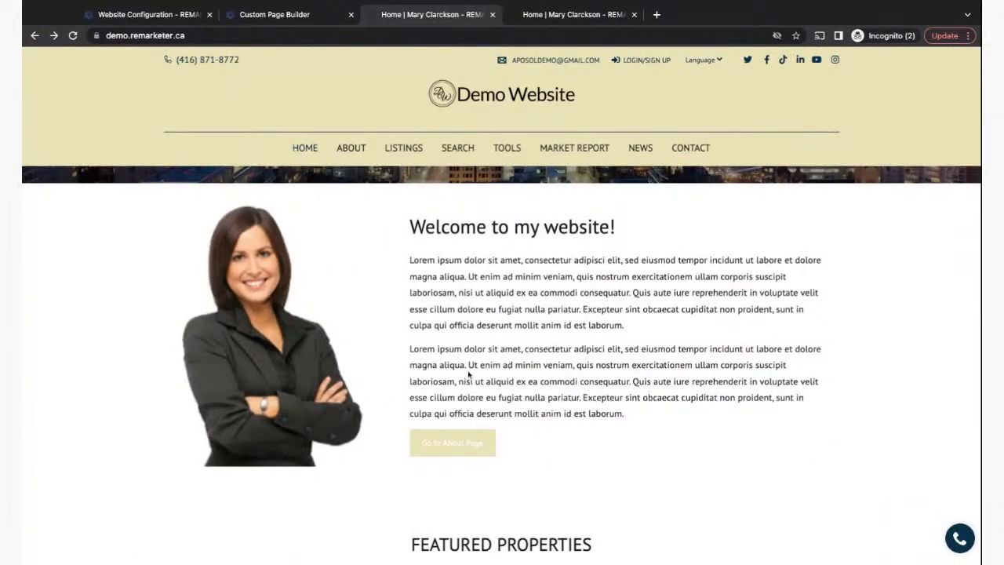
{"action": "left_click", "coordinate": [158, 15]}
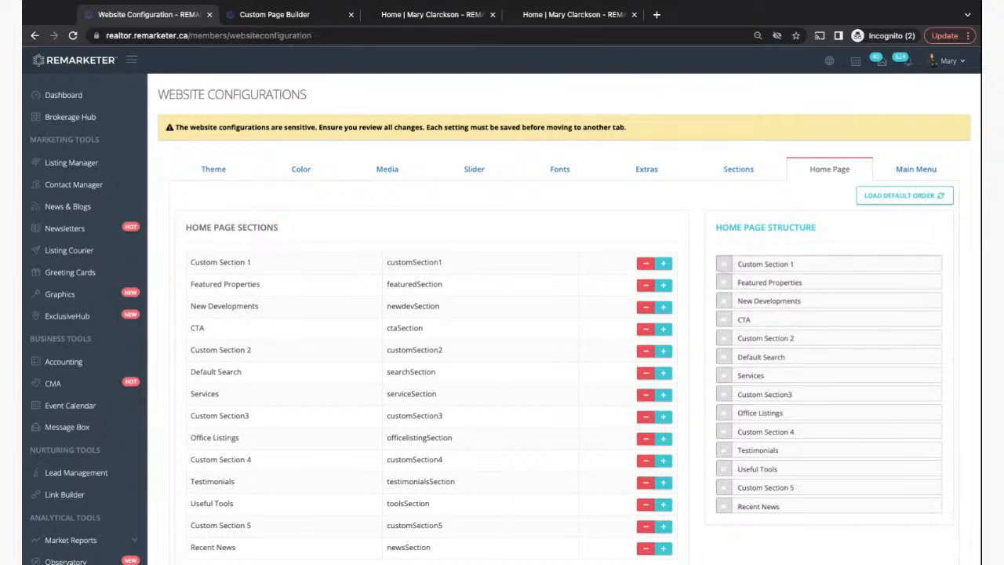
- Move Custom Section 1 between New Developments and CTA and save the homepage order
{"action": "left_click_drag", "start_coordinate": [724, 264], "coordinate": [724, 313]}
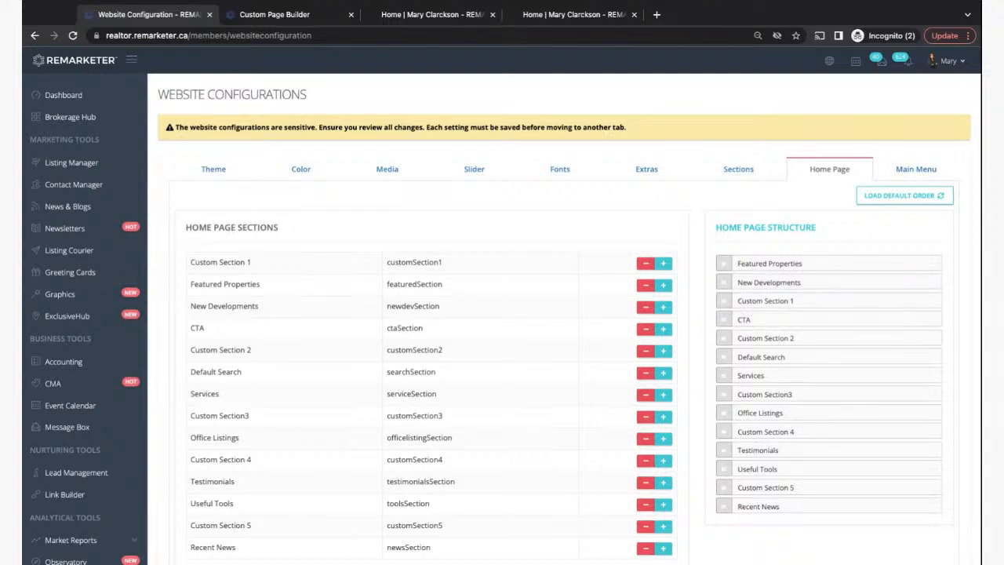
{"action": "scroll", "coordinate": [735, 380], "scroll_direction": "down", "scroll_amount": 2}
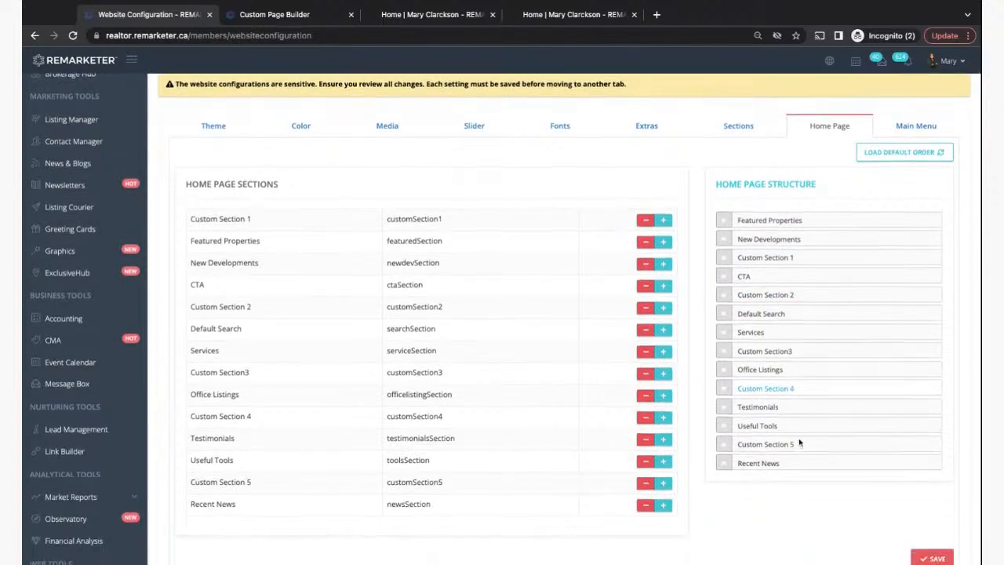
{"action": "left_click", "coordinate": [931, 479]}
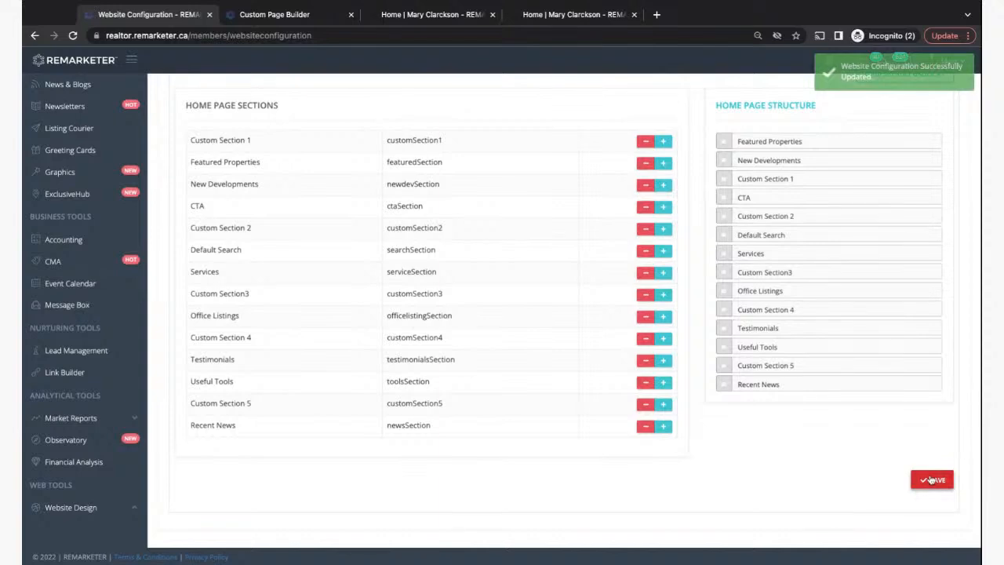
{"action": "left_click", "coordinate": [264, 15]}
{"action": "left_click", "coordinate": [434, 16]}
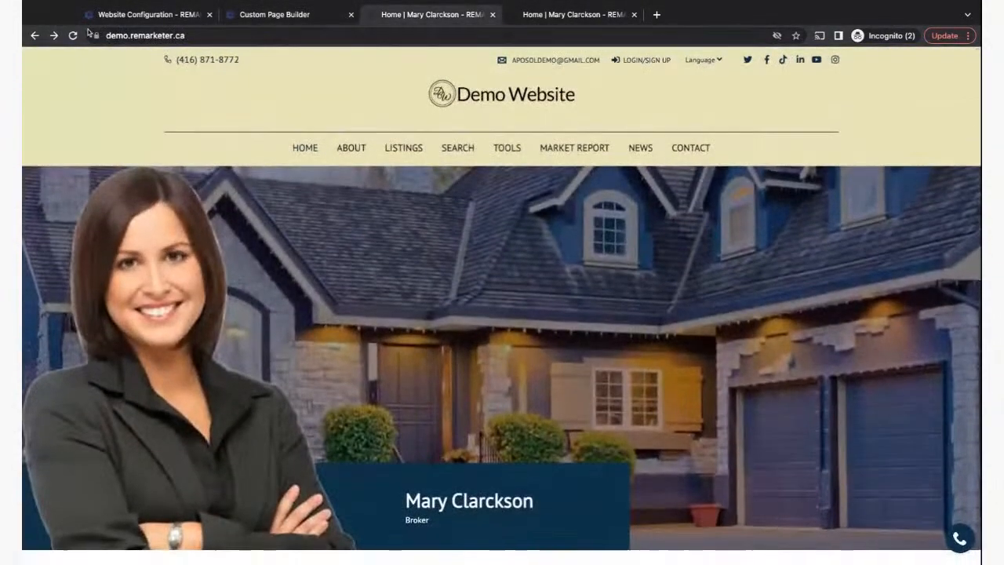
- Reload the live homepage and scroll down to inspect the new Welcome section
{"action": "left_click", "coordinate": [73, 35]}
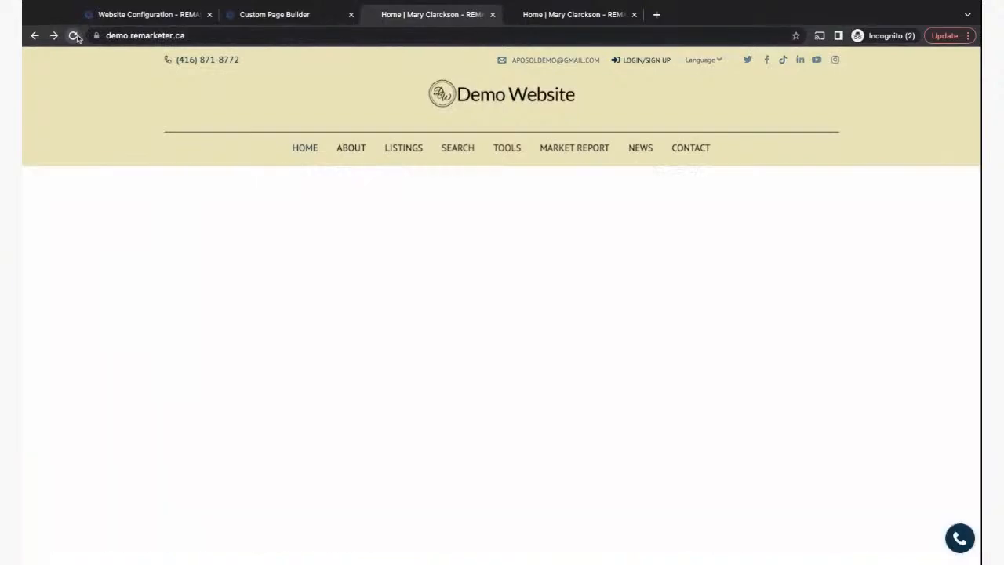
{"action": "scroll", "coordinate": [406, 281], "scroll_direction": "down", "scroll_amount": 4}
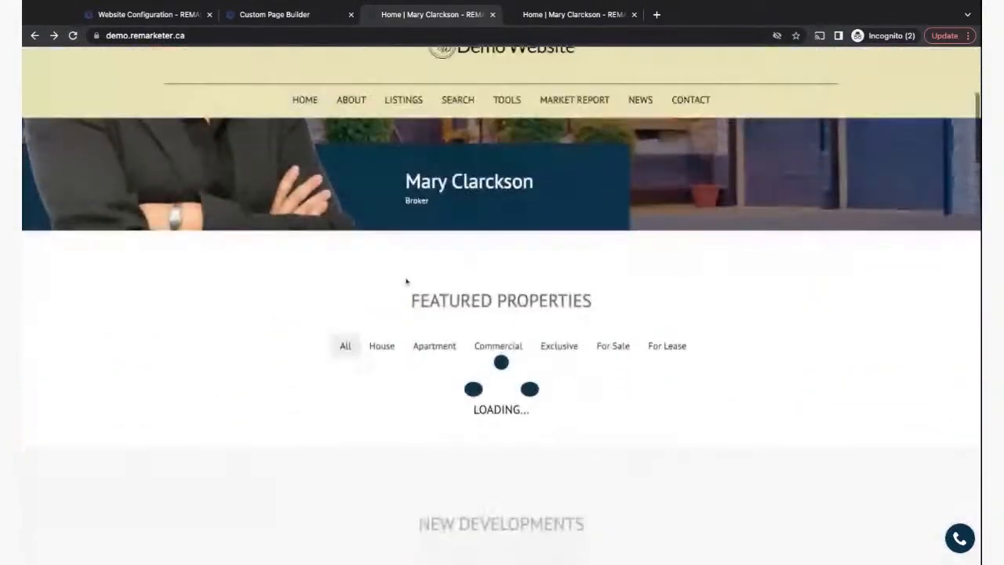
{"action": "scroll", "coordinate": [352, 271], "scroll_direction": "down", "scroll_amount": 1}
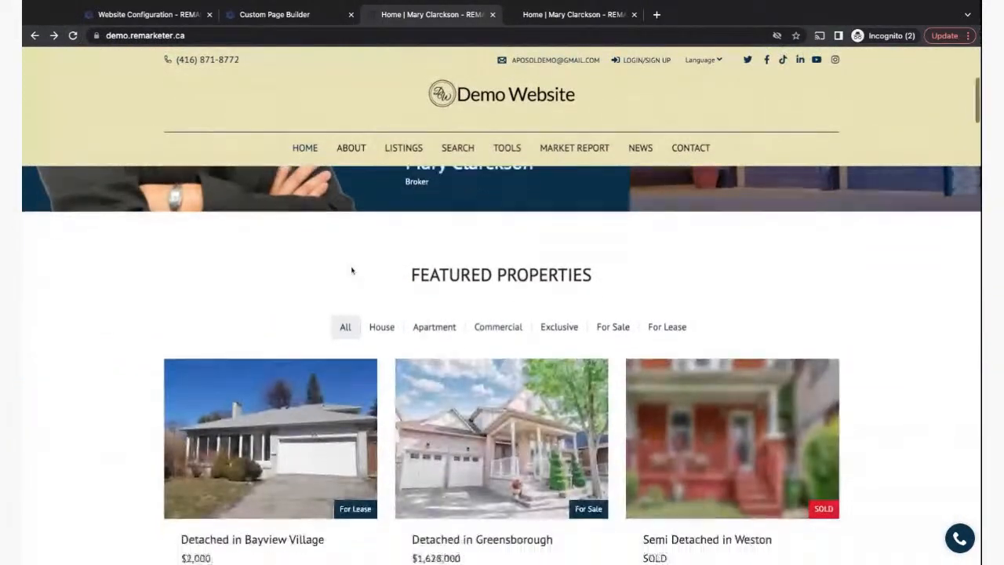
{"action": "scroll", "coordinate": [352, 270], "scroll_direction": "down", "scroll_amount": 12}
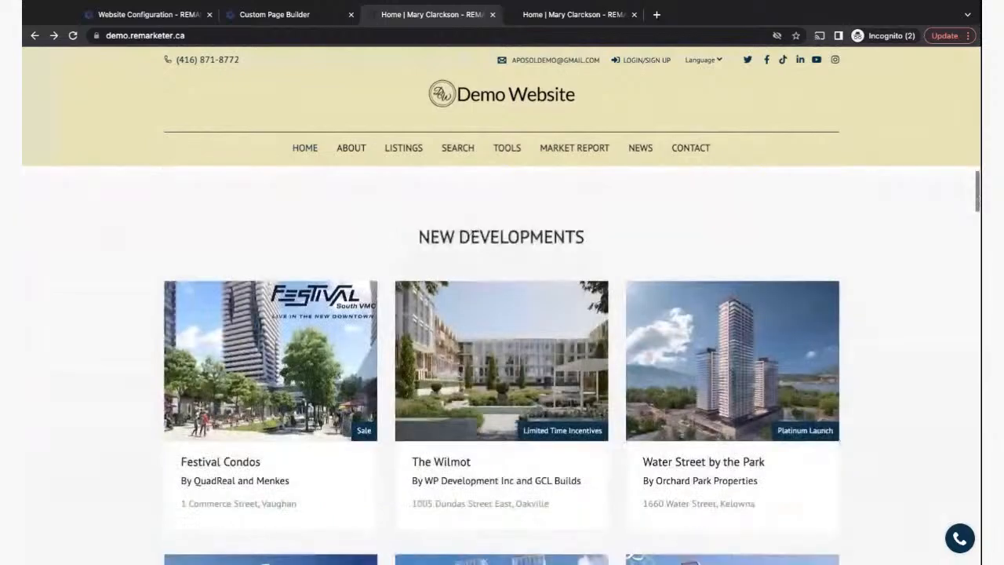
{"action": "scroll", "coordinate": [431, 508], "scroll_direction": "down", "scroll_amount": 12}
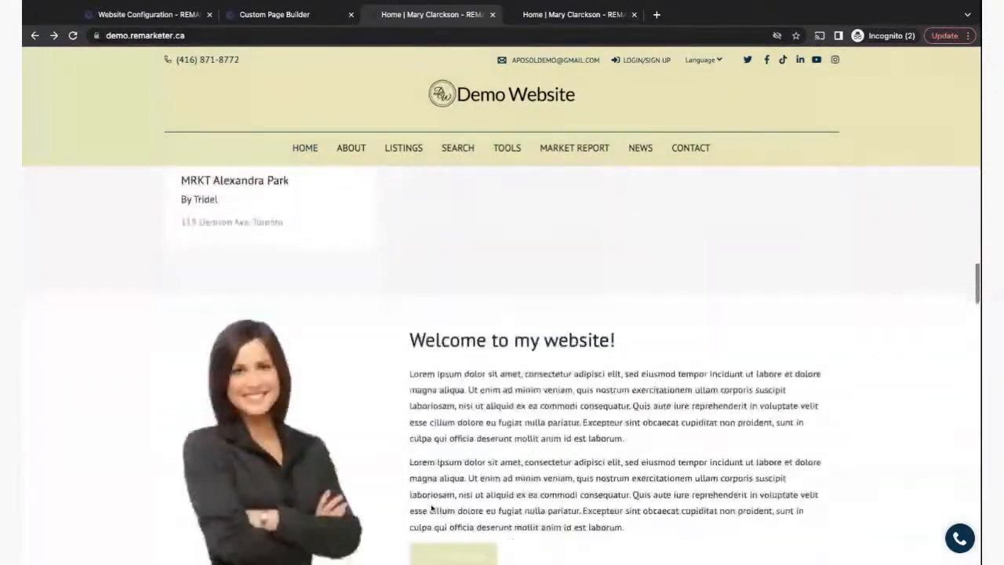
{"action": "scroll", "coordinate": [431, 508], "scroll_direction": "down", "scroll_amount": 2}
{"action": "scroll", "coordinate": [334, 486], "scroll_direction": "up", "scroll_amount": 2}
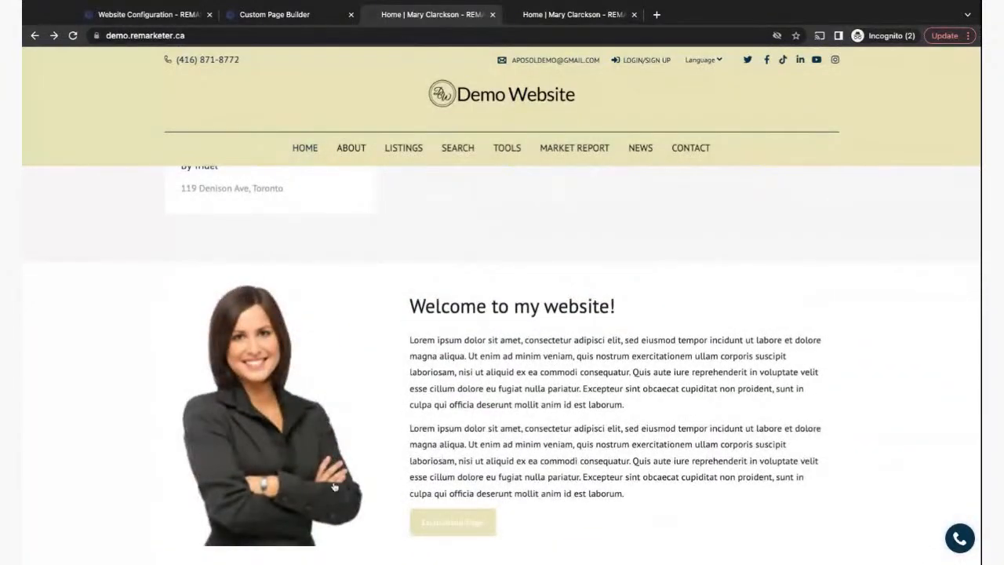
{"action": "scroll", "coordinate": [333, 486], "scroll_direction": "down", "scroll_amount": 5}
{"action": "scroll", "coordinate": [327, 374], "scroll_direction": "up", "scroll_amount": 2}
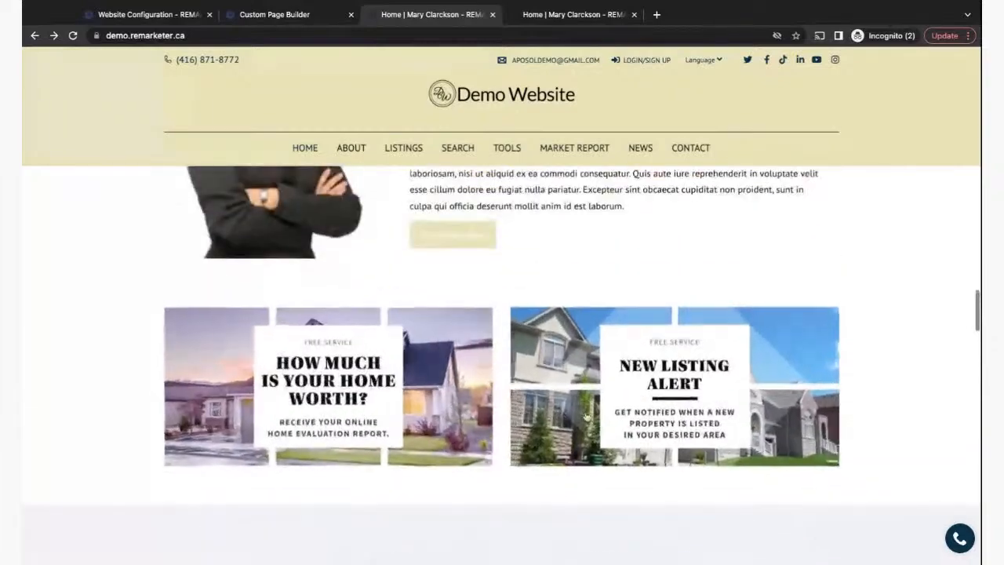
{"action": "scroll", "coordinate": [585, 416], "scroll_direction": "up", "scroll_amount": 3}
{"action": "scroll", "coordinate": [605, 414], "scroll_direction": "down", "scroll_amount": 2}
{"action": "scroll", "coordinate": [606, 414], "scroll_direction": "up", "scroll_amount": 2}
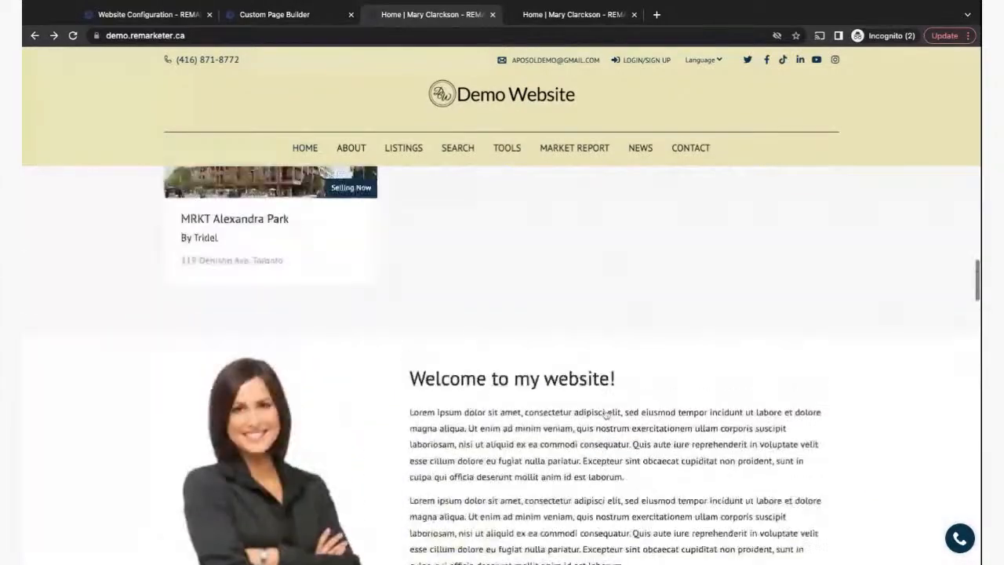
{"action": "scroll", "coordinate": [606, 414], "scroll_direction": "down", "scroll_amount": 1}
{"action": "scroll", "coordinate": [607, 414], "scroll_direction": "up", "scroll_amount": 5}
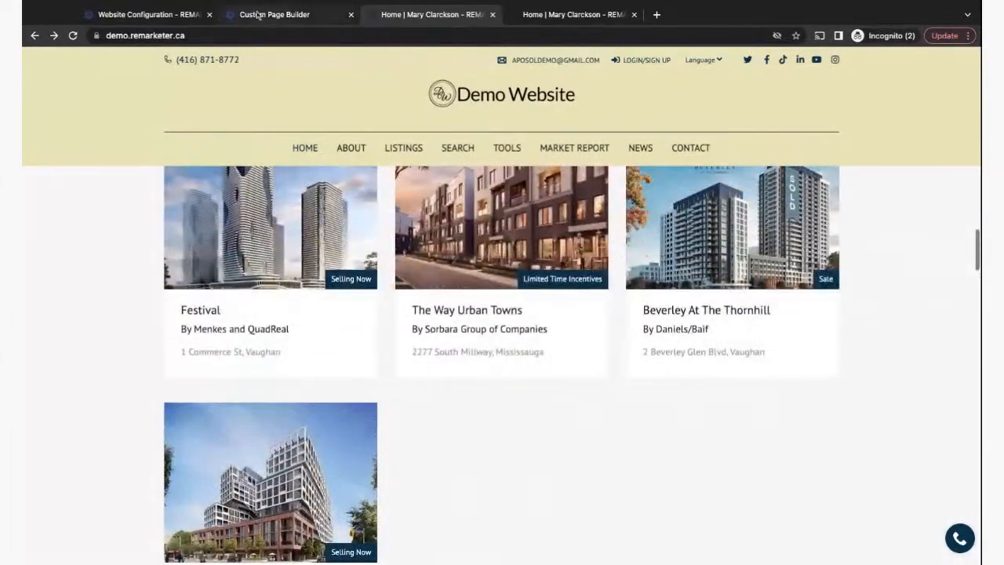
{"action": "left_click", "coordinate": [266, 14]}
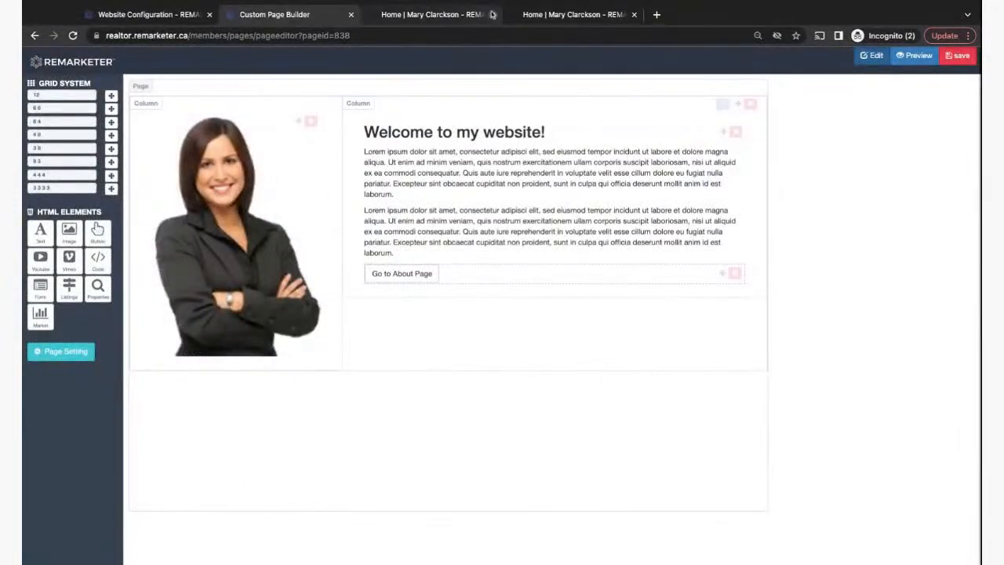
- Drag Testimonials directly under Custom Section 1 in Home Page Structure and save the order
{"action": "left_click", "coordinate": [539, 14]}
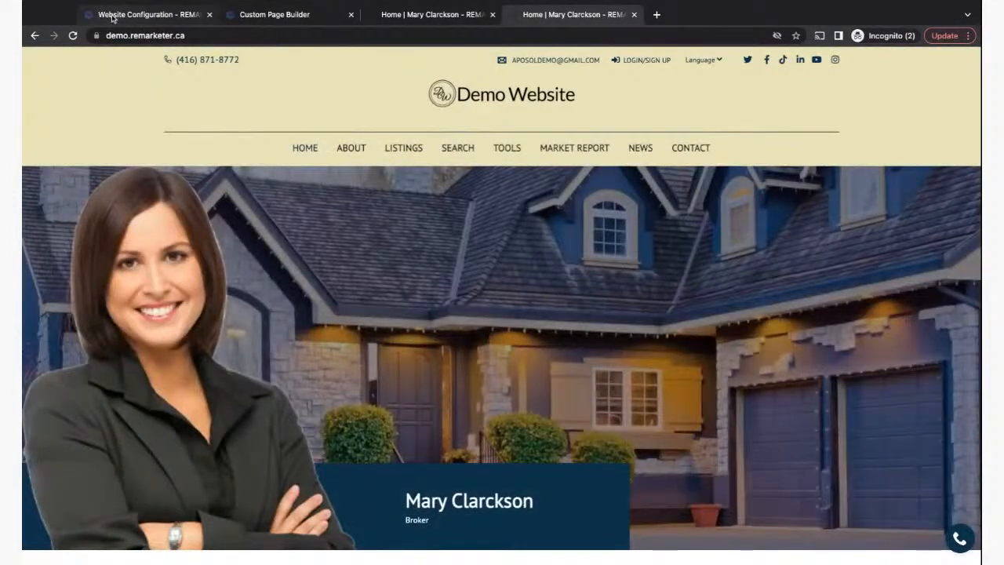
{"action": "left_click", "coordinate": [114, 14]}
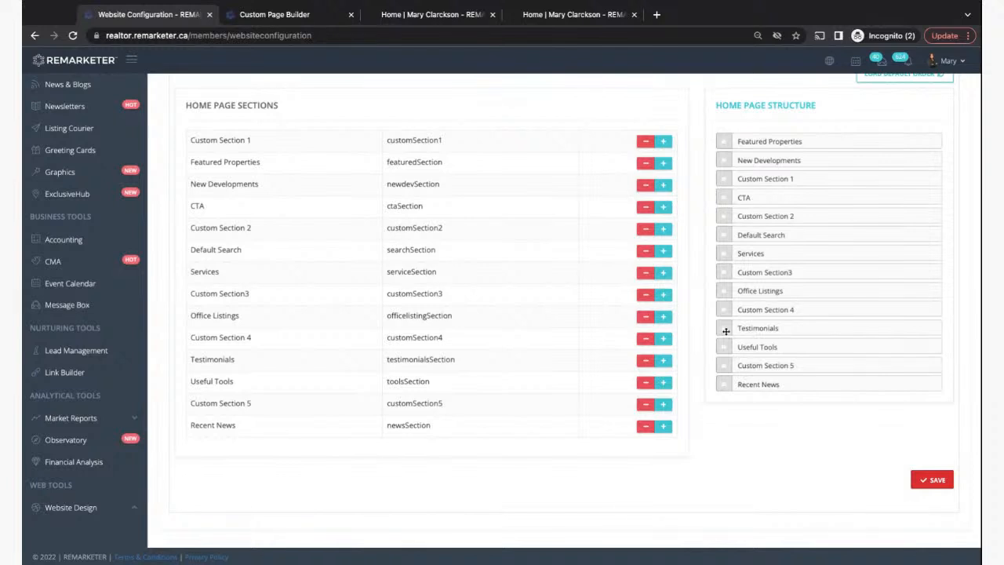
{"action": "left_click_drag", "start_coordinate": [725, 330], "coordinate": [723, 198]}
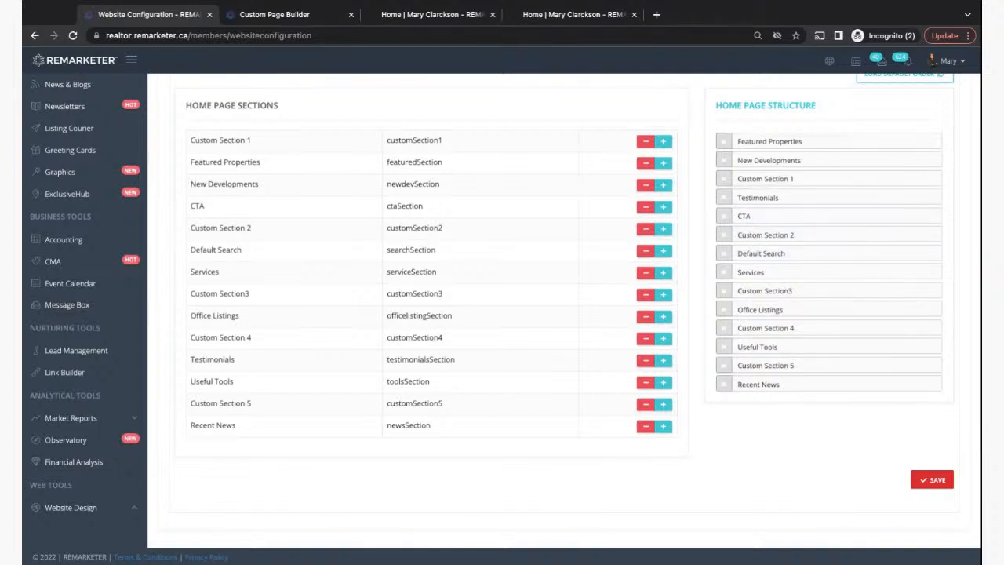
{"action": "left_click", "coordinate": [933, 480]}
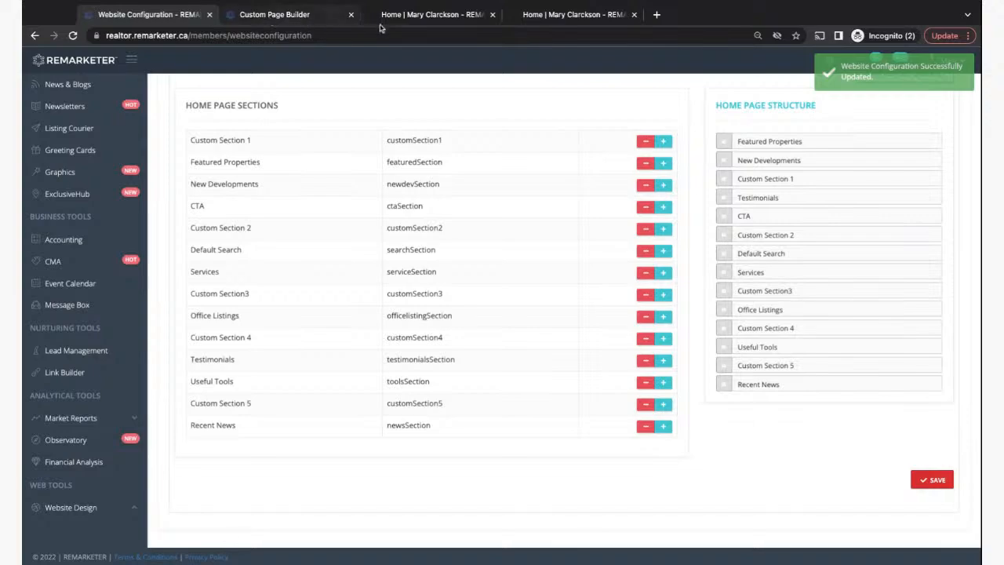
{"action": "left_click", "coordinate": [537, 16]}
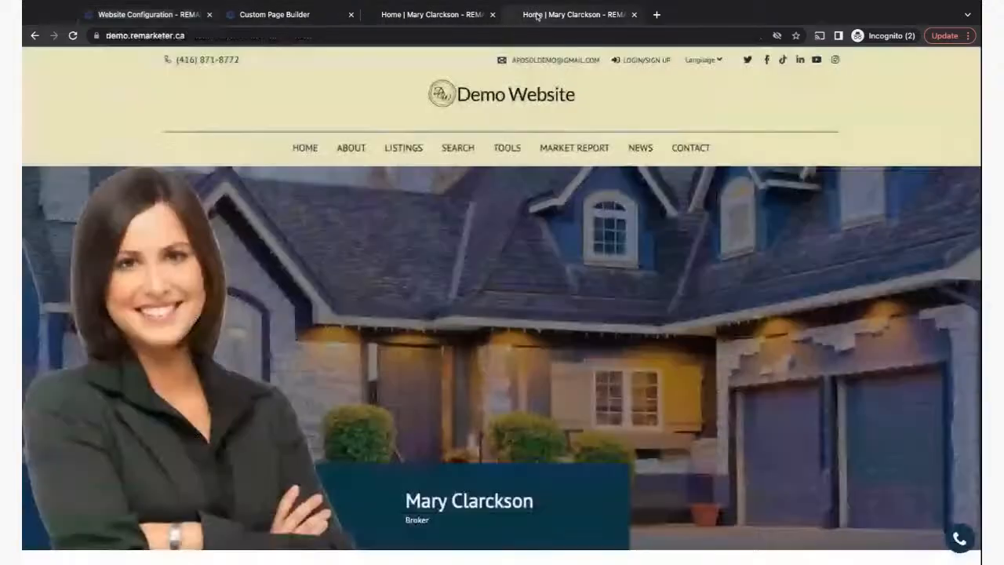
- Reload the live homepage and scroll to confirm 'Kind Words From Clients' follows the welcome section
{"action": "left_click", "coordinate": [73, 36]}
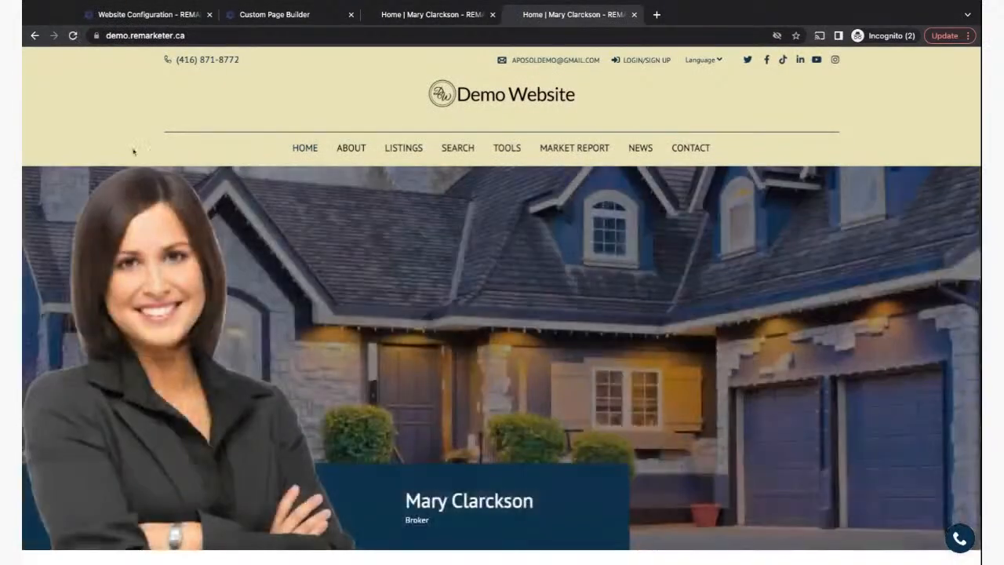
{"action": "scroll", "coordinate": [275, 415], "scroll_direction": "down", "scroll_amount": 5}
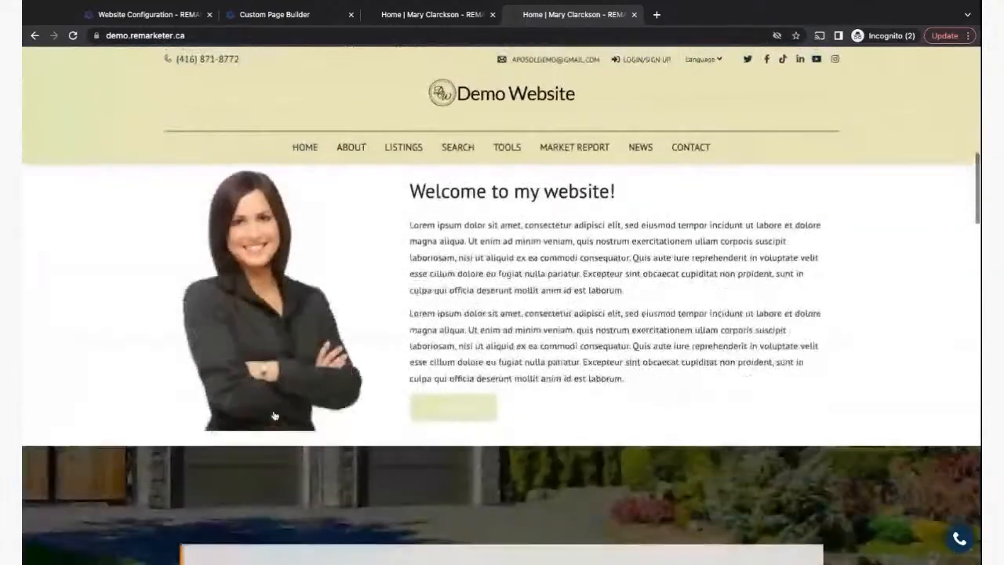
{"action": "scroll", "coordinate": [274, 415], "scroll_direction": "up", "scroll_amount": 5}
{"action": "scroll", "coordinate": [502, 364], "scroll_direction": "down", "scroll_amount": 15}
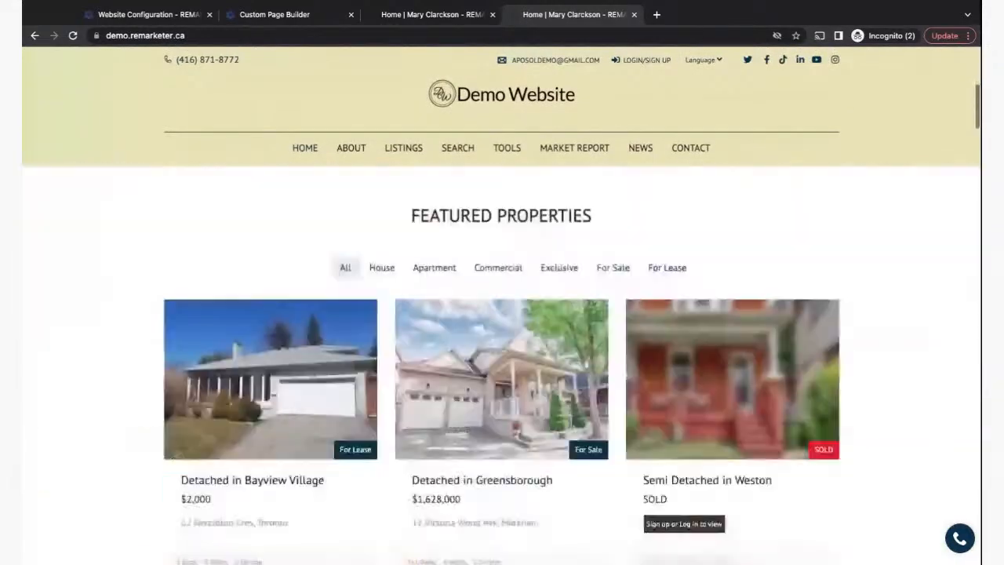
{"action": "scroll", "coordinate": [396, 425], "scroll_direction": "down", "scroll_amount": 12}
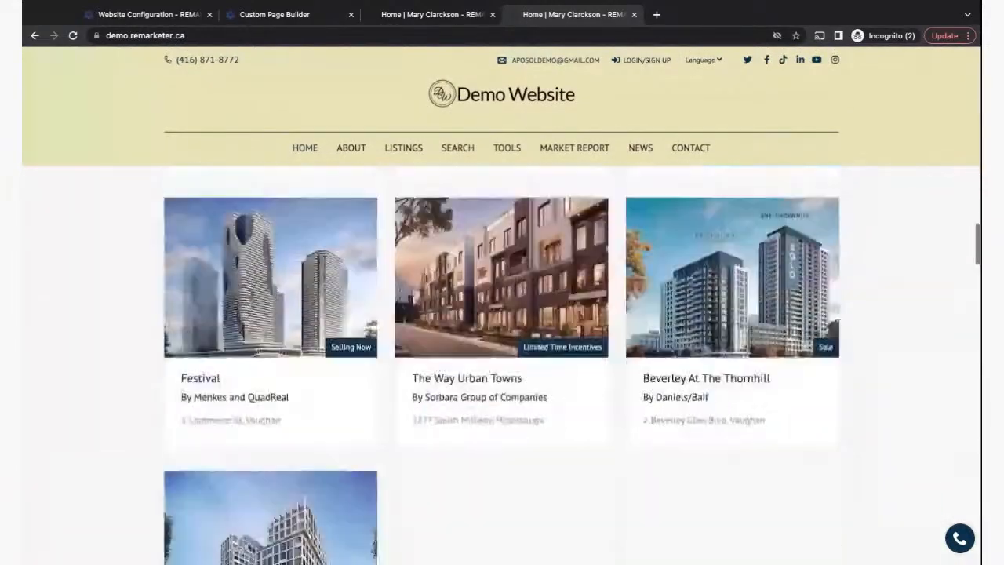
{"action": "scroll", "coordinate": [396, 424], "scroll_direction": "down", "scroll_amount": 4}
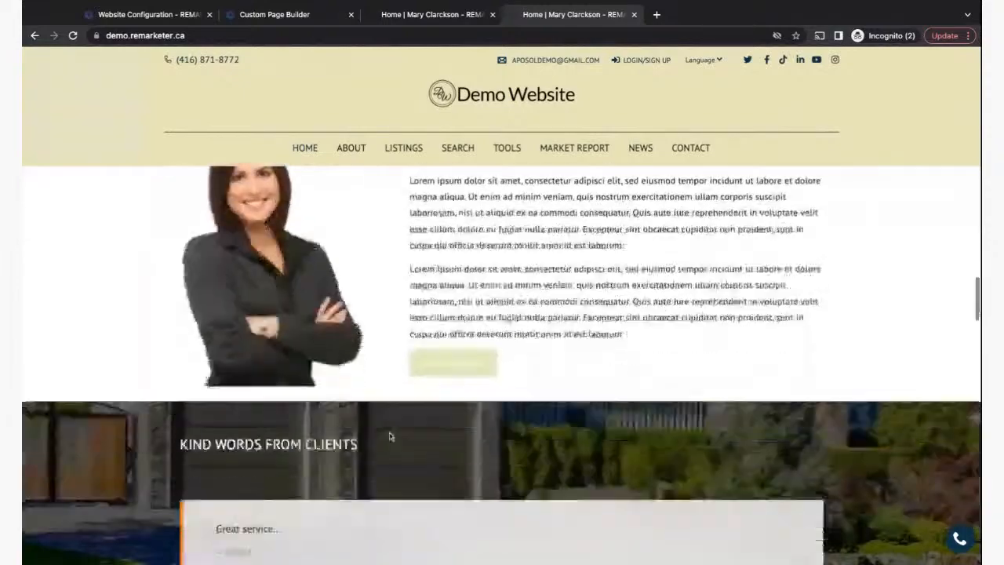
{"action": "scroll", "coordinate": [333, 455], "scroll_direction": "down", "scroll_amount": 4}
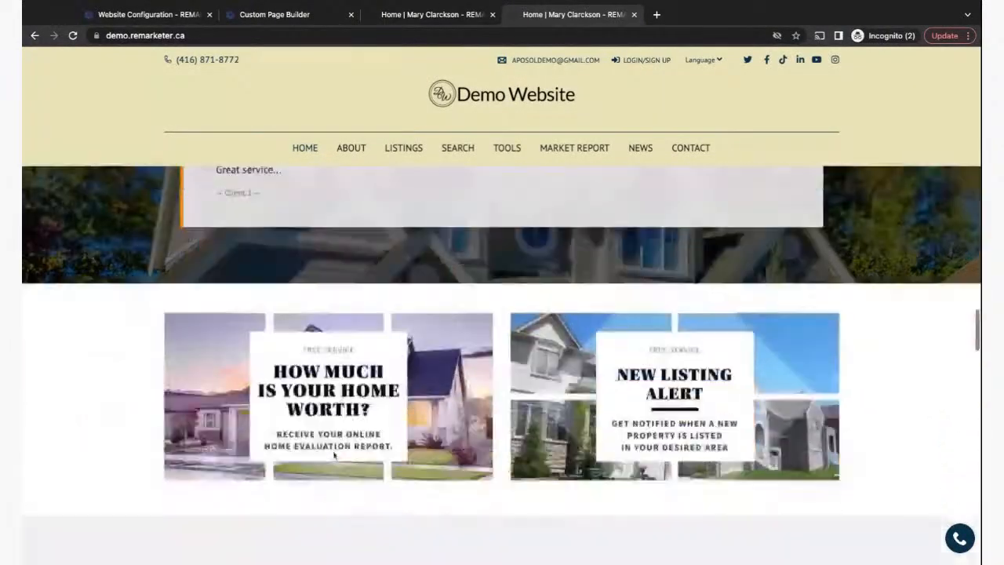
{"action": "scroll", "coordinate": [389, 392], "scroll_direction": "up", "scroll_amount": 6}
{"action": "scroll", "coordinate": [392, 392], "scroll_direction": "down", "scroll_amount": 6}
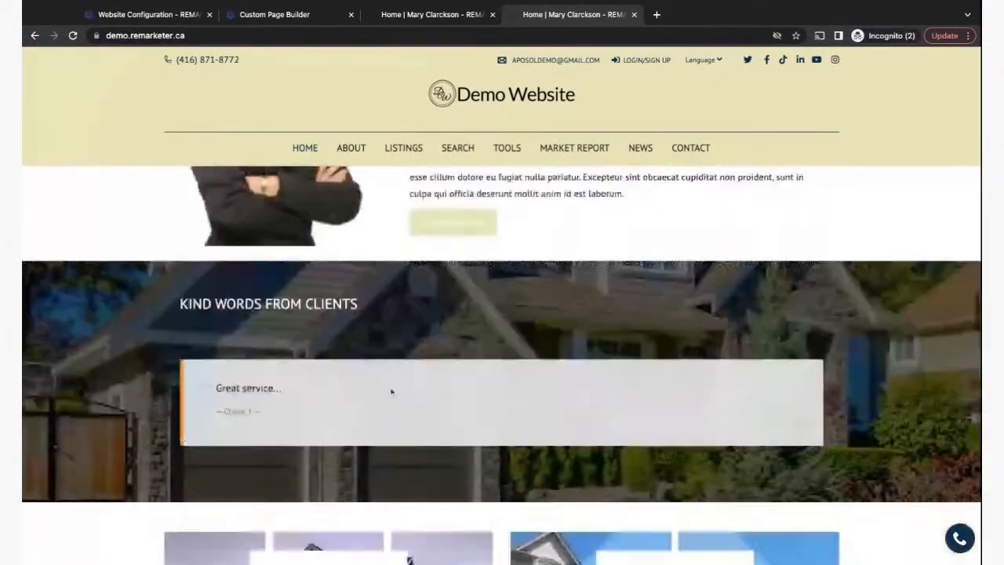
{"action": "scroll", "coordinate": [501, 353], "scroll_direction": "up", "scroll_amount": 5}
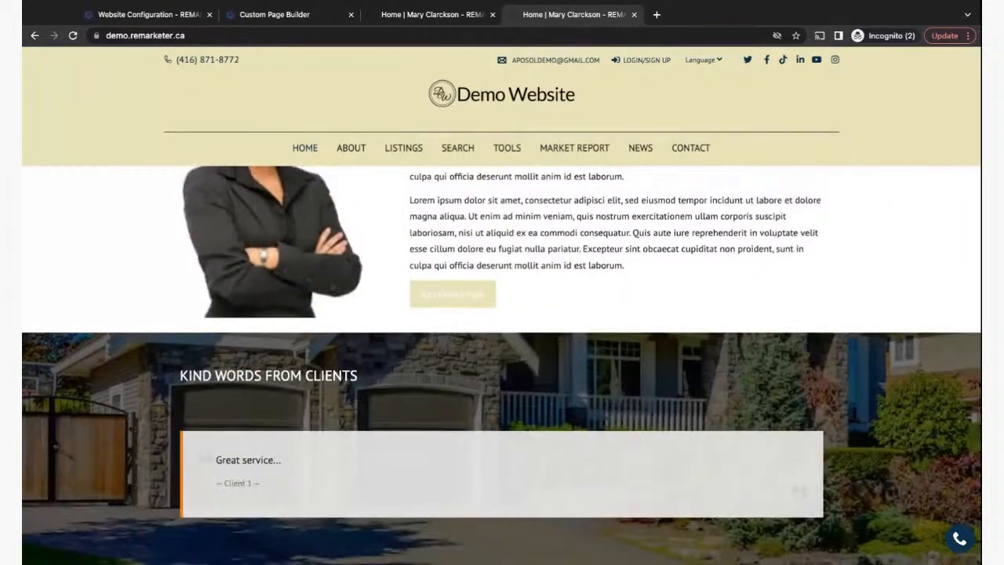
{"action": "scroll", "coordinate": [502, 353], "scroll_direction": "up", "scroll_amount": 5}
{"action": "scroll", "coordinate": [502, 353], "scroll_direction": "down", "scroll_amount": 4}
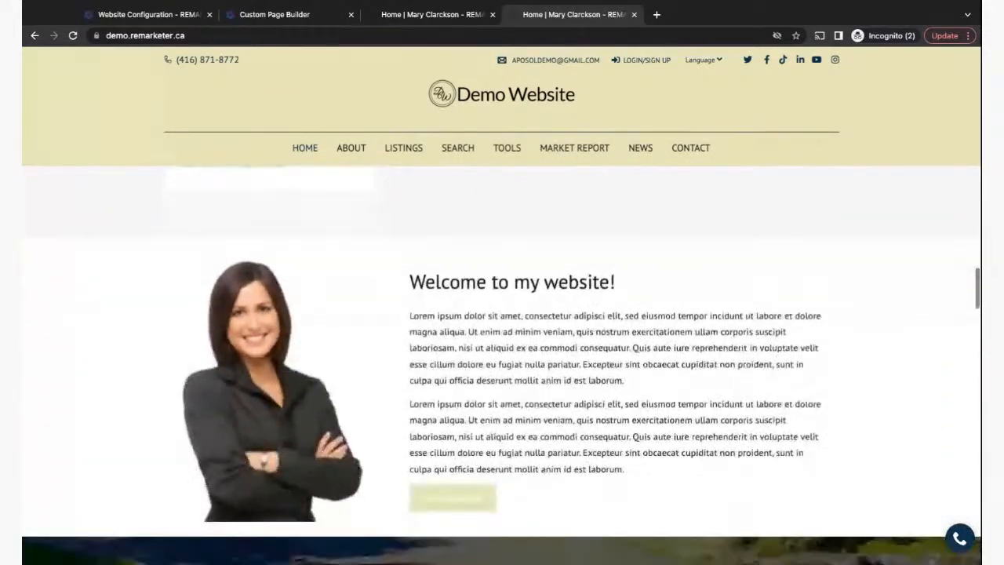
{"action": "scroll", "coordinate": [501, 357], "scroll_direction": "down", "scroll_amount": 1}
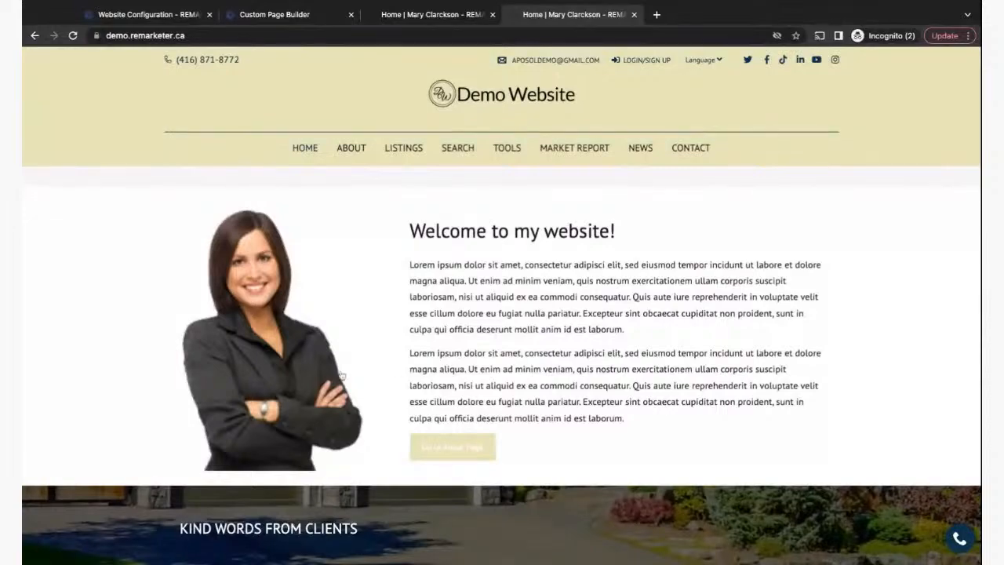
{"action": "scroll", "coordinate": [369, 452], "scroll_direction": "down", "scroll_amount": 5}
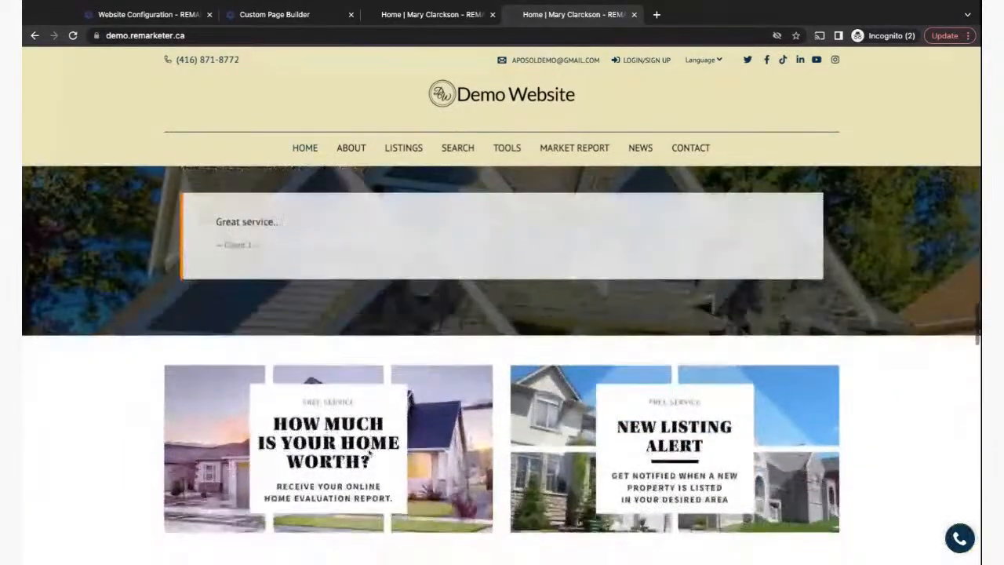
{"action": "scroll", "coordinate": [369, 452], "scroll_direction": "up", "scroll_amount": 11}
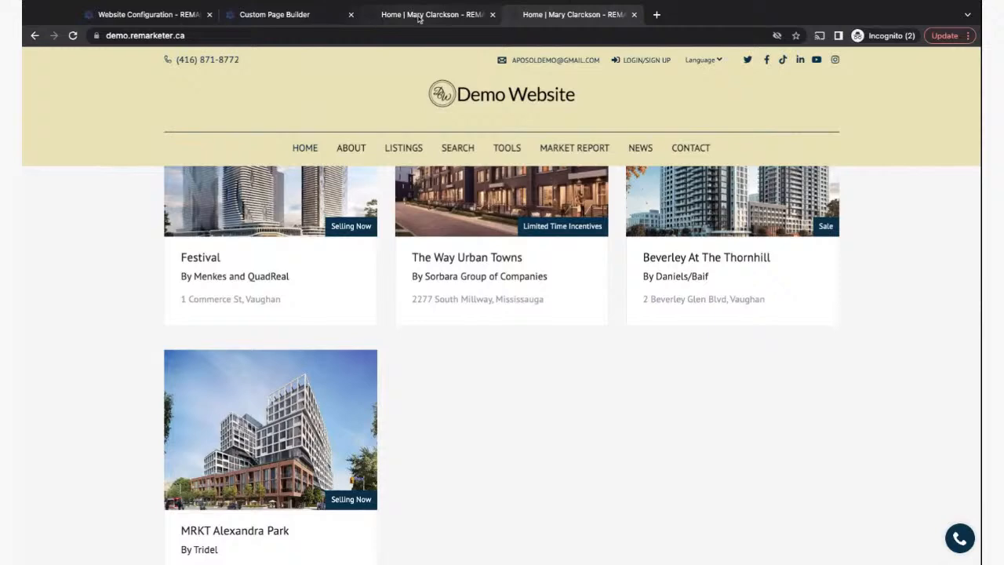
- Review the custom sections' HTML code in the website configuration's Sections tab
{"action": "left_click", "coordinate": [149, 14]}
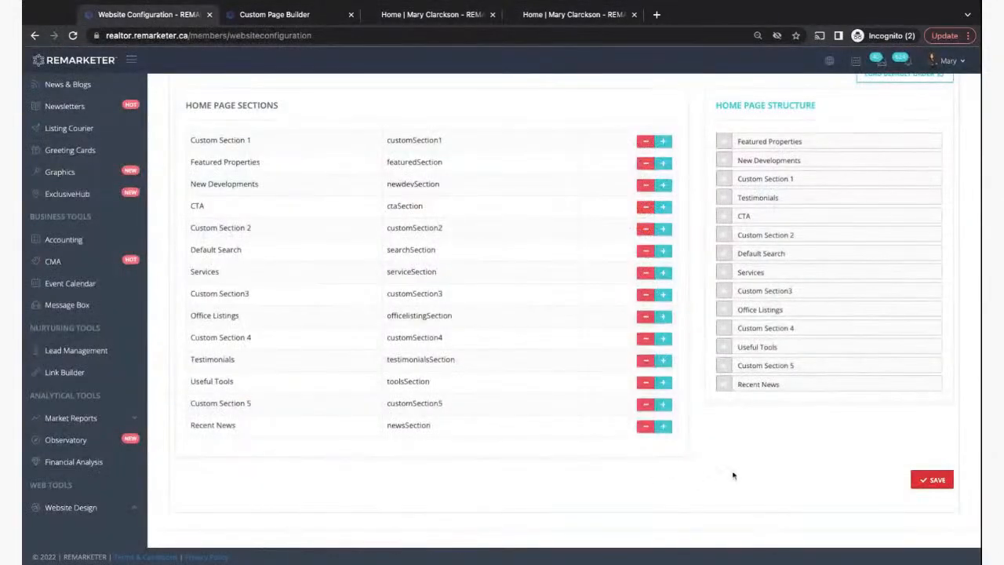
{"action": "scroll", "coordinate": [722, 329], "scroll_direction": "up", "scroll_amount": 2}
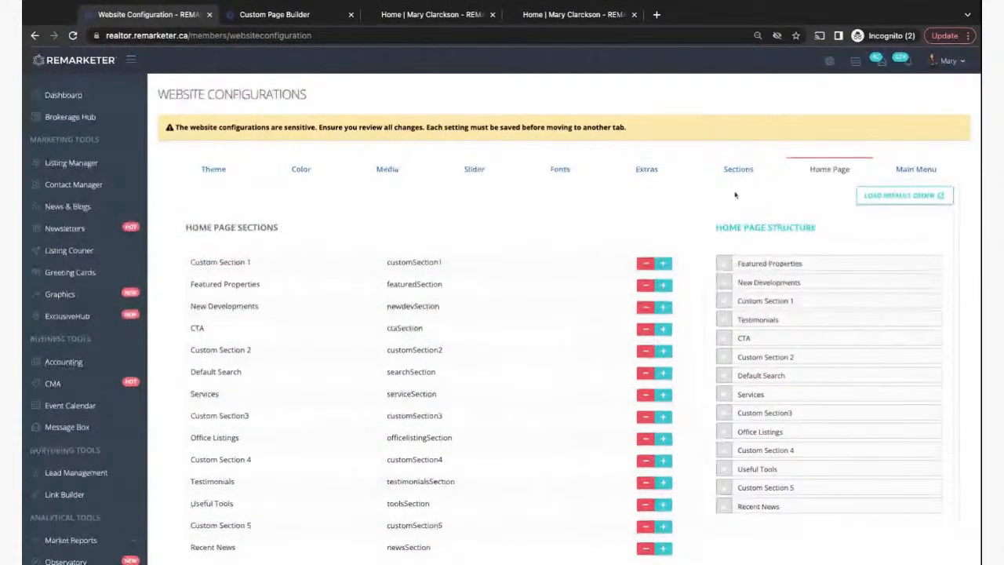
{"action": "left_click", "coordinate": [735, 172]}
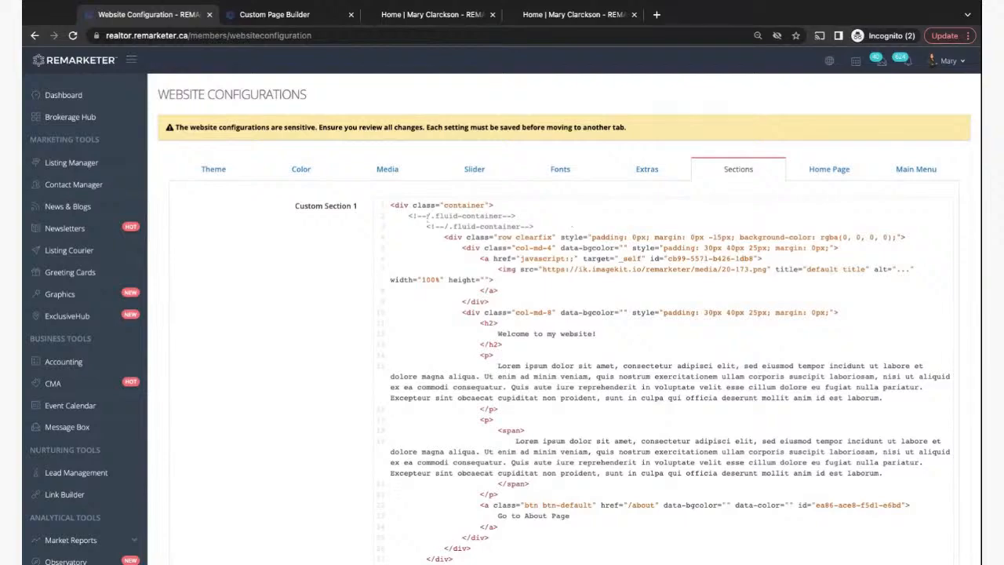
{"action": "scroll", "coordinate": [447, 409], "scroll_direction": "down", "scroll_amount": 5}
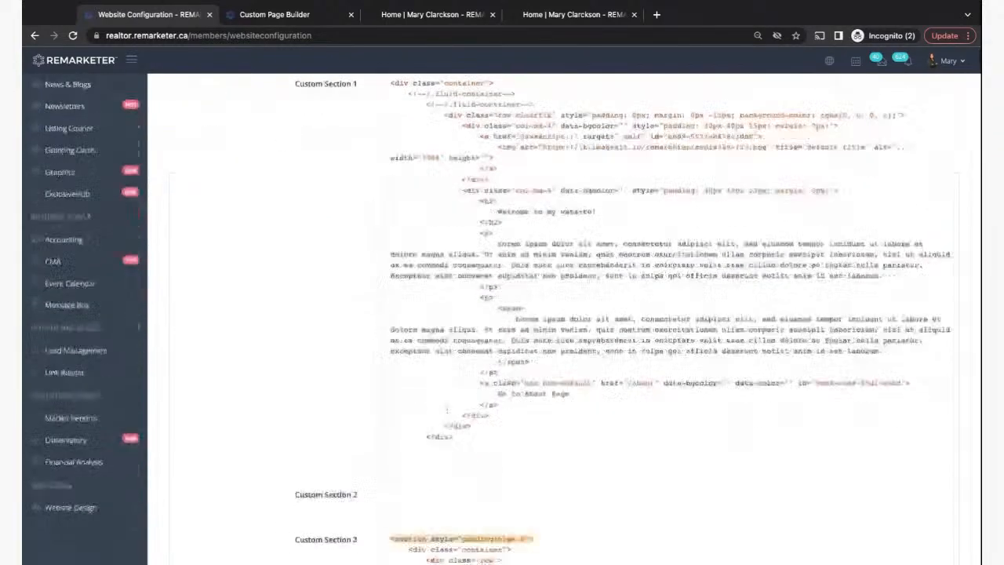
{"action": "scroll", "coordinate": [548, 314], "scroll_direction": "down", "scroll_amount": 8}
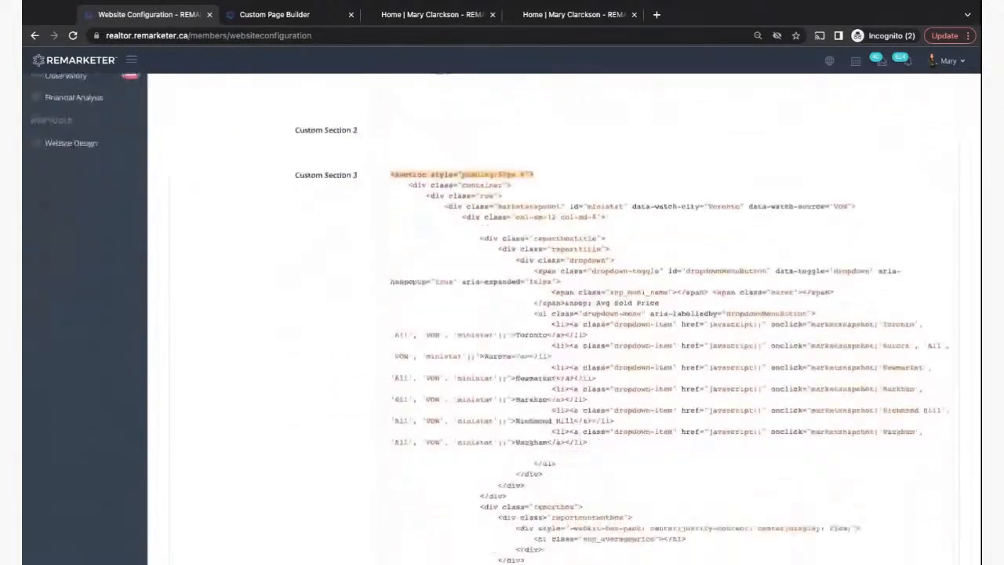
{"action": "scroll", "coordinate": [549, 314], "scroll_direction": "down", "scroll_amount": 1}
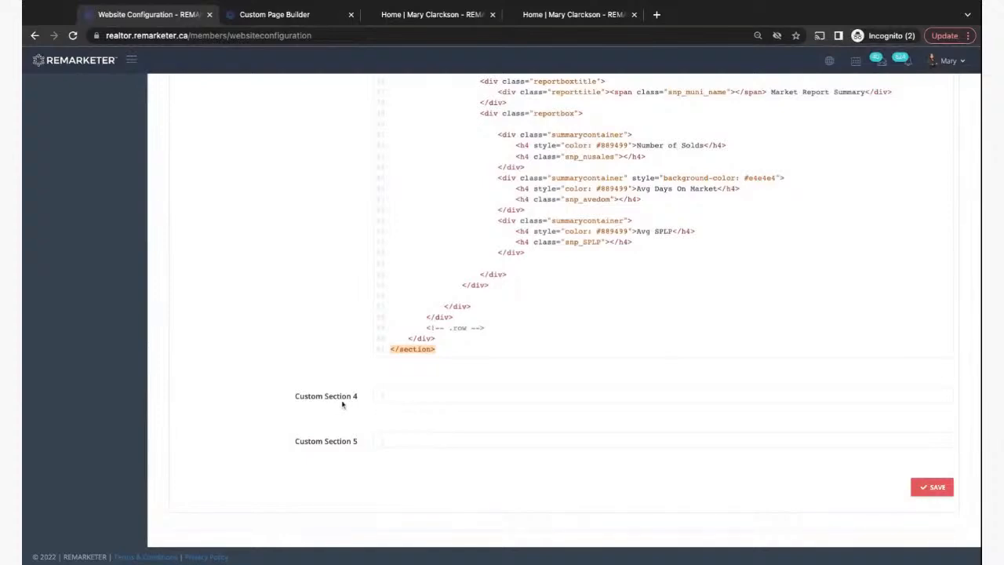
{"action": "scroll", "coordinate": [396, 396], "scroll_direction": "up", "scroll_amount": 20}
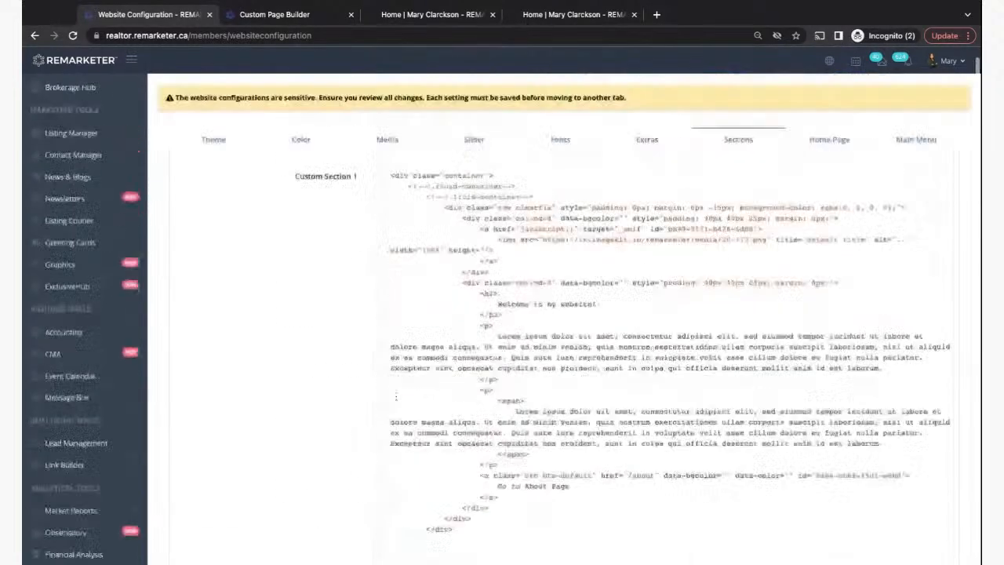
- Show the home page section order, then the Main Menu items and their page links
{"action": "left_click", "coordinate": [834, 170]}
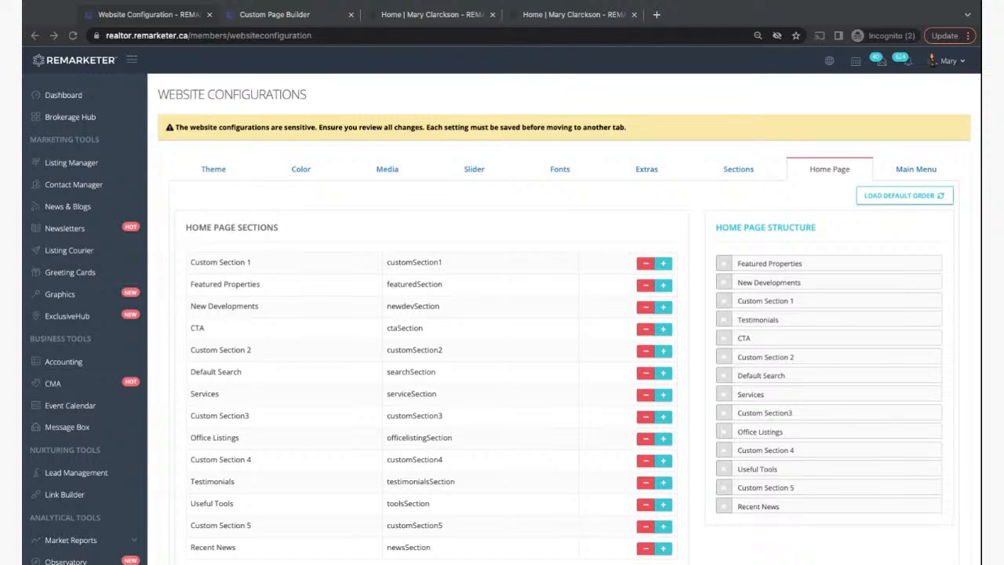
{"action": "left_click", "coordinate": [755, 203]}
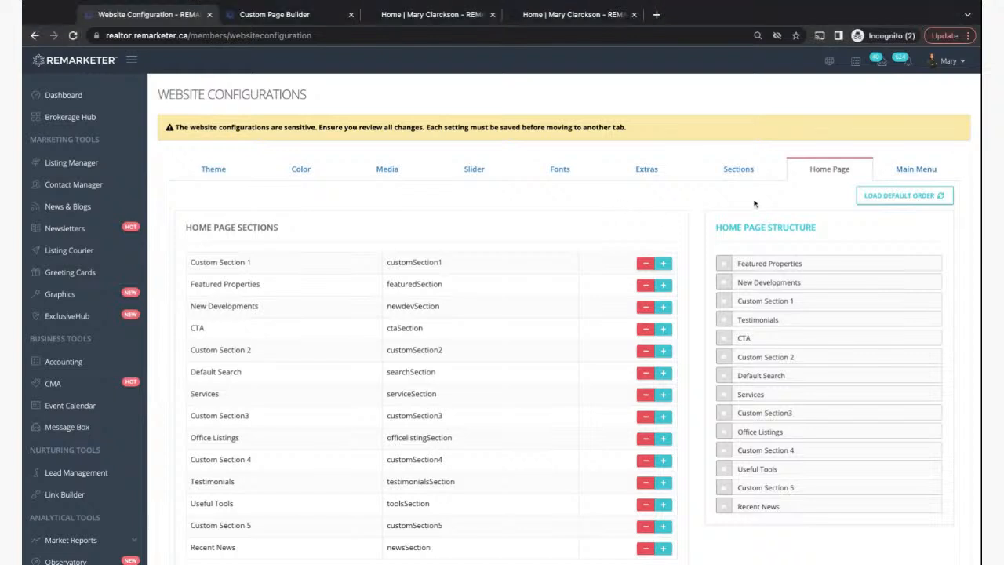
{"action": "left_click", "coordinate": [923, 170]}
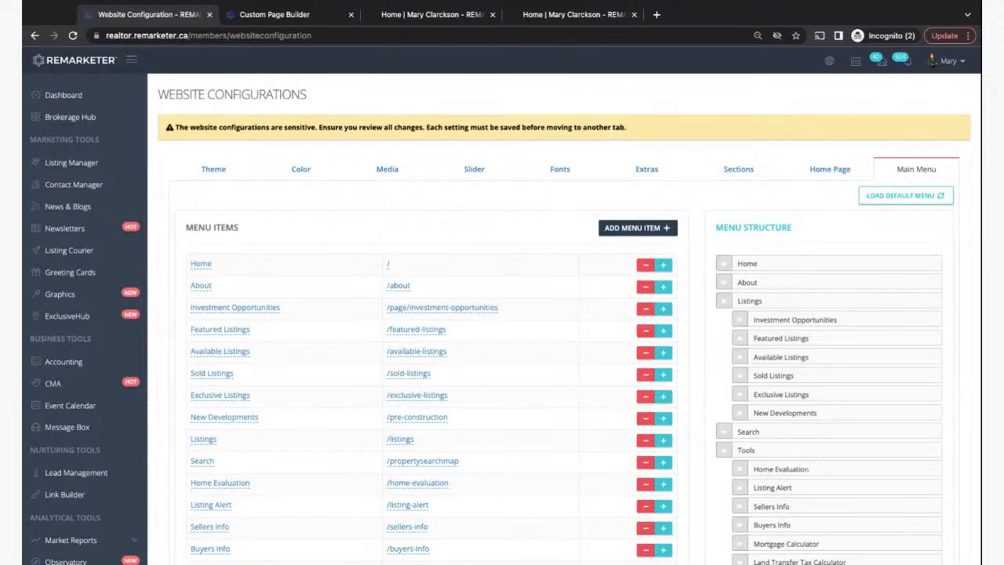
- Check the top of the live demo homepage, then return to the Custom Page Builder's welcome page
{"action": "left_click", "coordinate": [406, 19]}
{"action": "scroll", "coordinate": [84, 278], "scroll_direction": "up", "scroll_amount": 15}
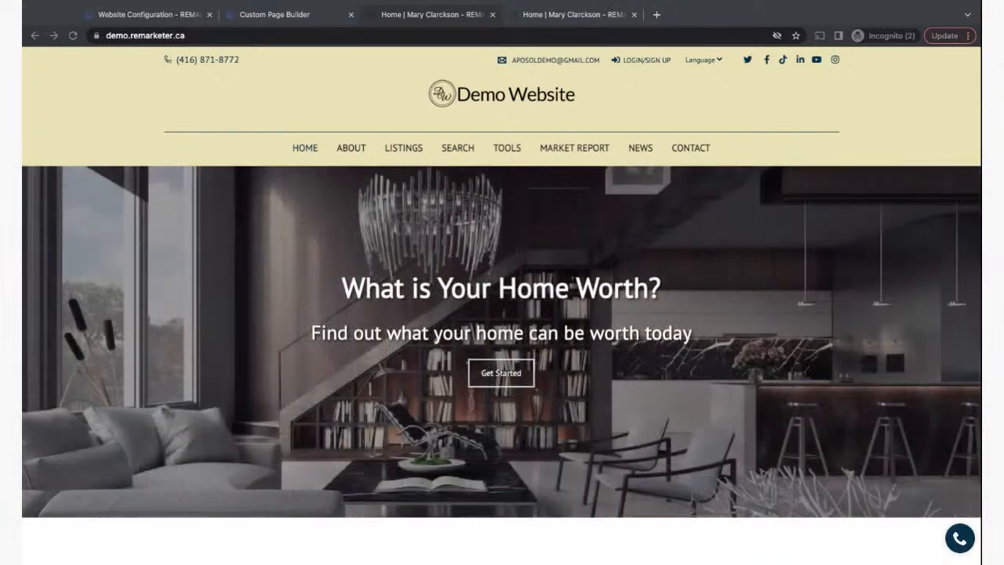
{"action": "left_click", "coordinate": [778, 112]}
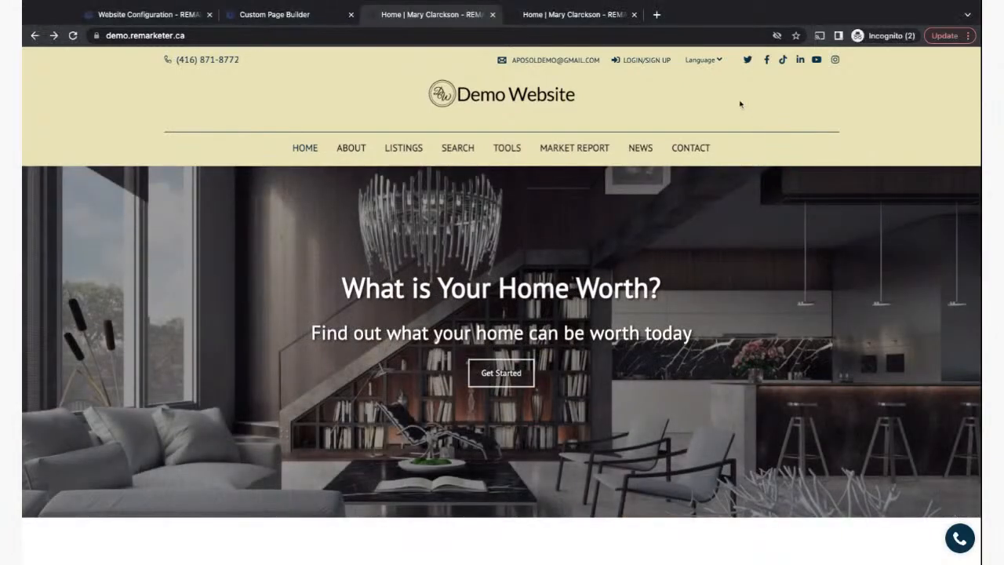
{"action": "left_click", "coordinate": [149, 14]}
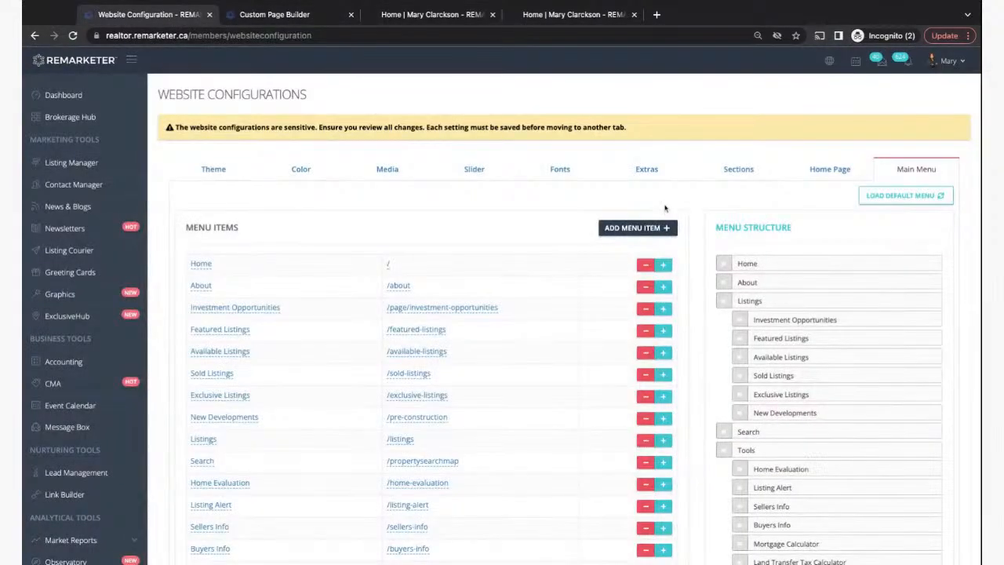
{"action": "left_click", "coordinate": [287, 17]}
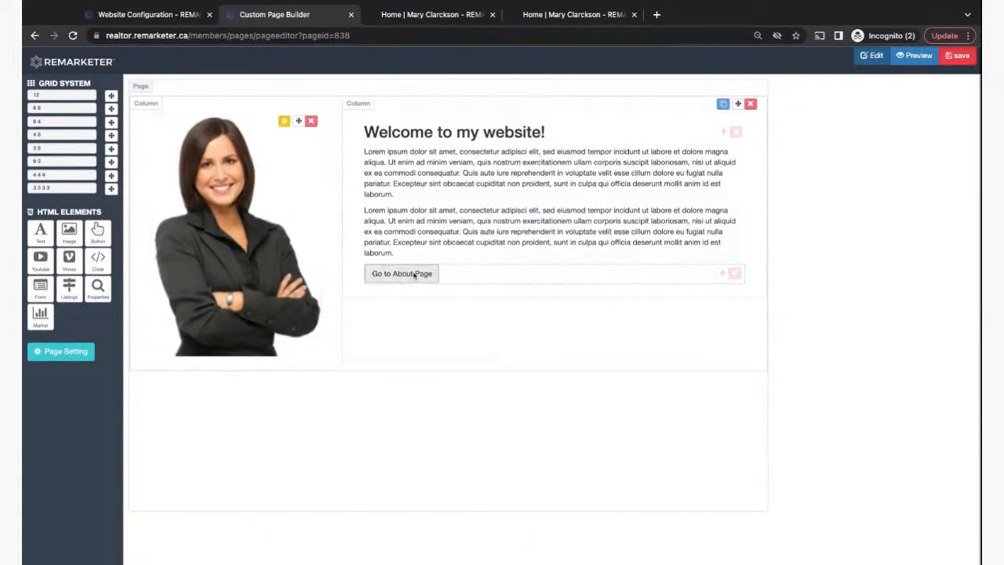
- Bring up the welcome page's save box and select all of its HTML code
{"action": "left_click", "coordinate": [958, 56]}
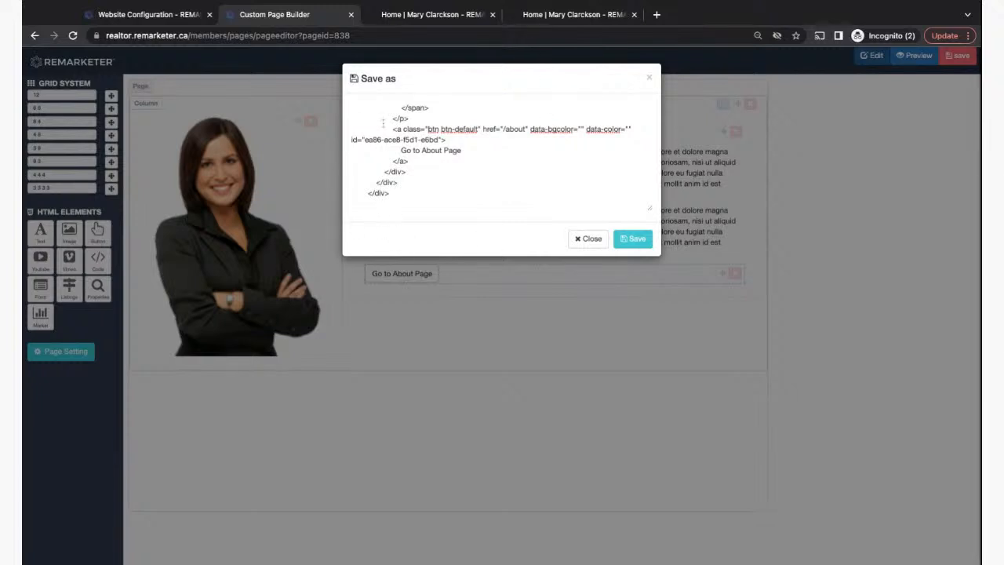
{"action": "scroll", "coordinate": [380, 110], "scroll_direction": "up", "scroll_amount": 10}
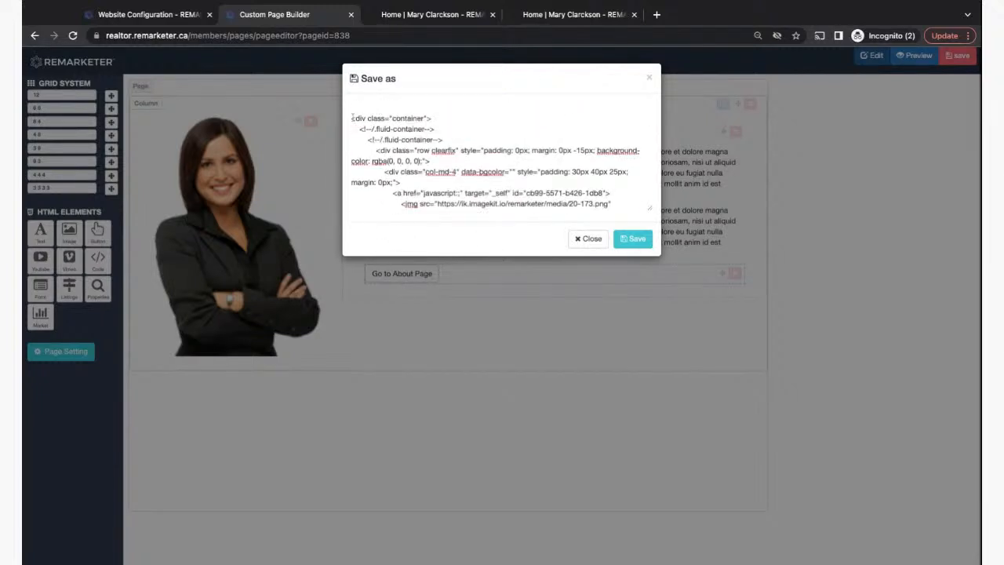
{"action": "left_click", "coordinate": [350, 118]}
{"action": "key", "text": "ctrl+a"}
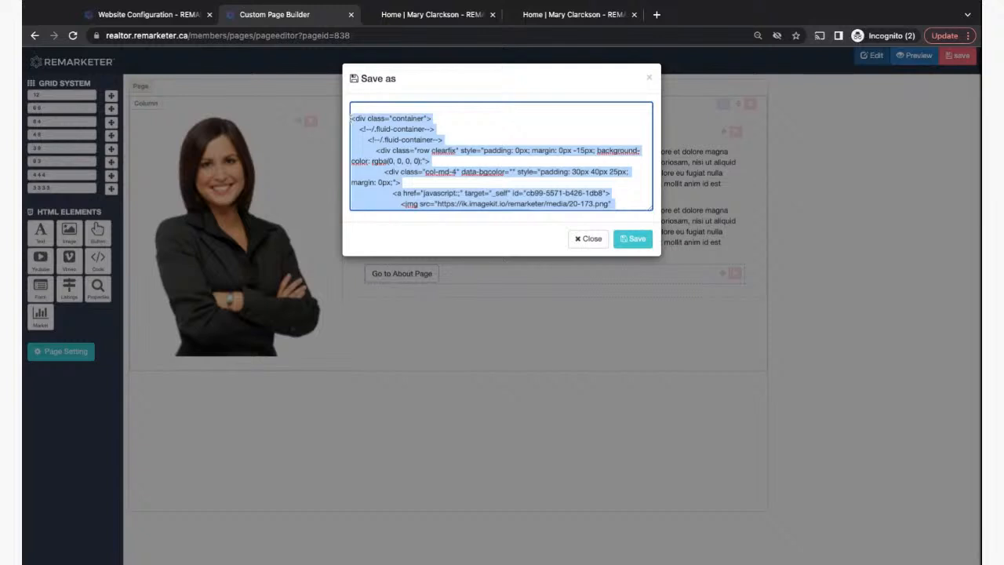
{"action": "scroll", "coordinate": [502, 156], "scroll_direction": "down", "scroll_amount": 10}
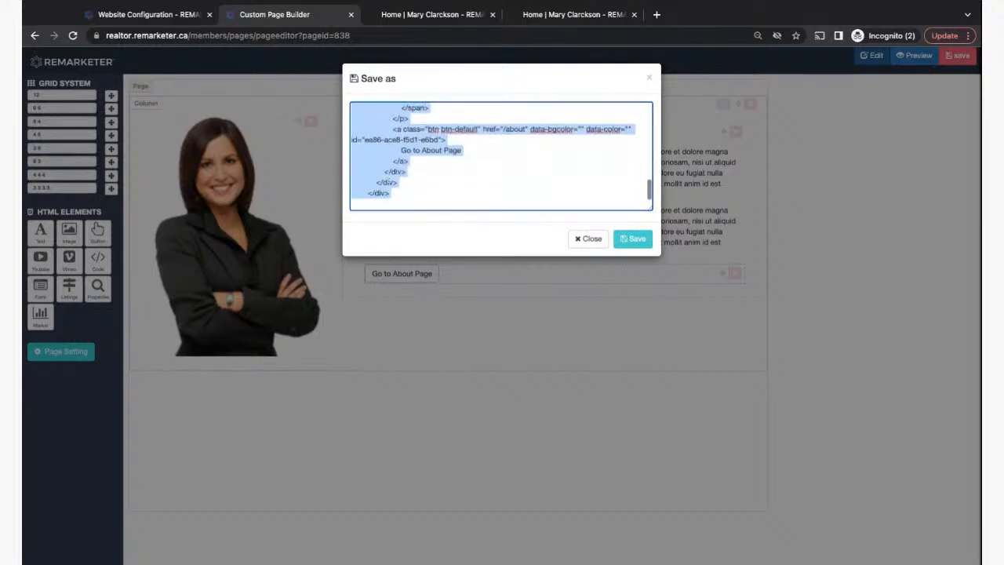
{"action": "scroll", "coordinate": [502, 155], "scroll_direction": "up", "scroll_amount": 10}
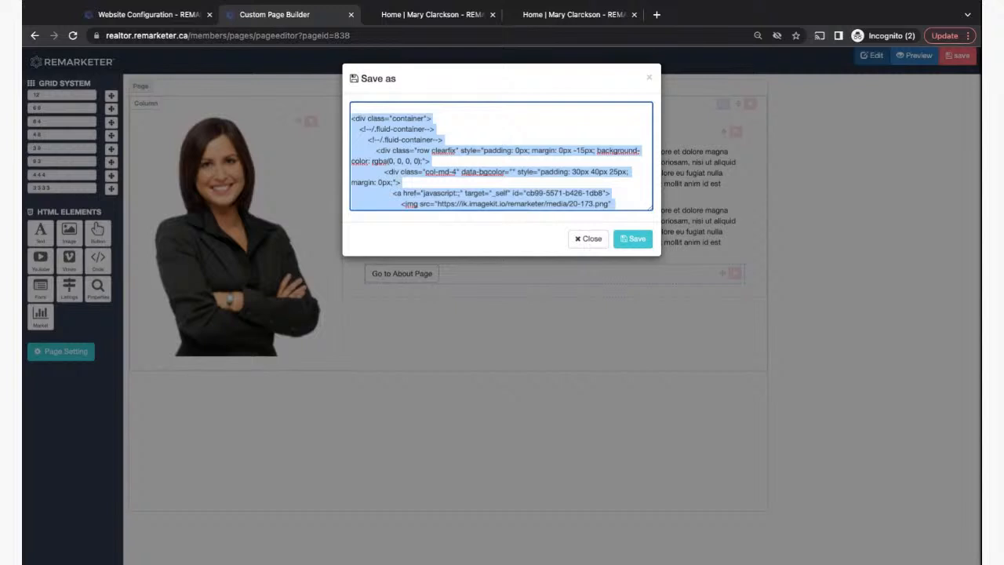
{"action": "scroll", "coordinate": [400, 140], "scroll_direction": "down", "scroll_amount": 6}
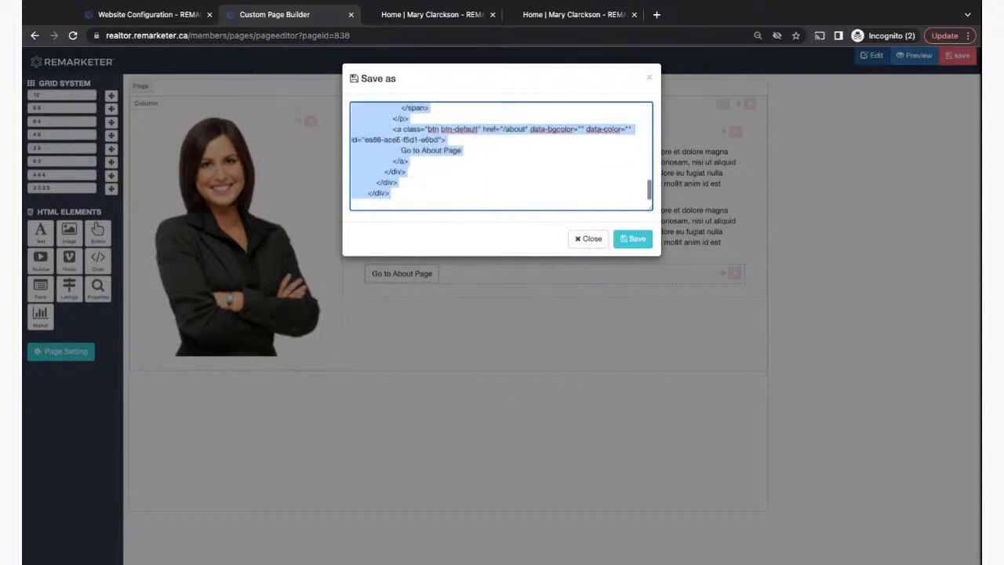
{"action": "scroll", "coordinate": [400, 139], "scroll_direction": "up", "scroll_amount": 6}
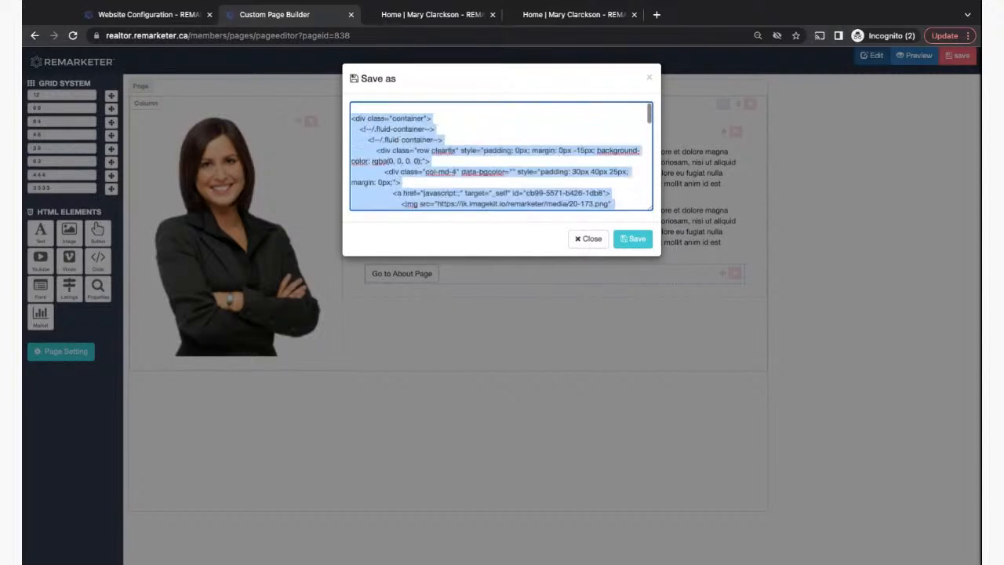
- Compare against Custom Section 1's code in the Sections tab and glance at the demo pages
{"action": "left_click", "coordinate": [149, 15]}
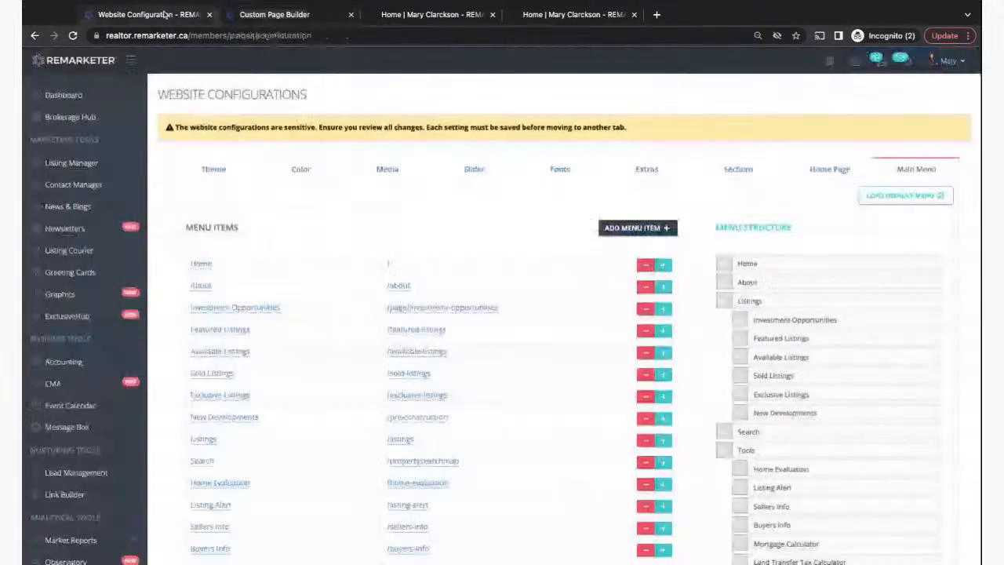
{"action": "left_click", "coordinate": [738, 169]}
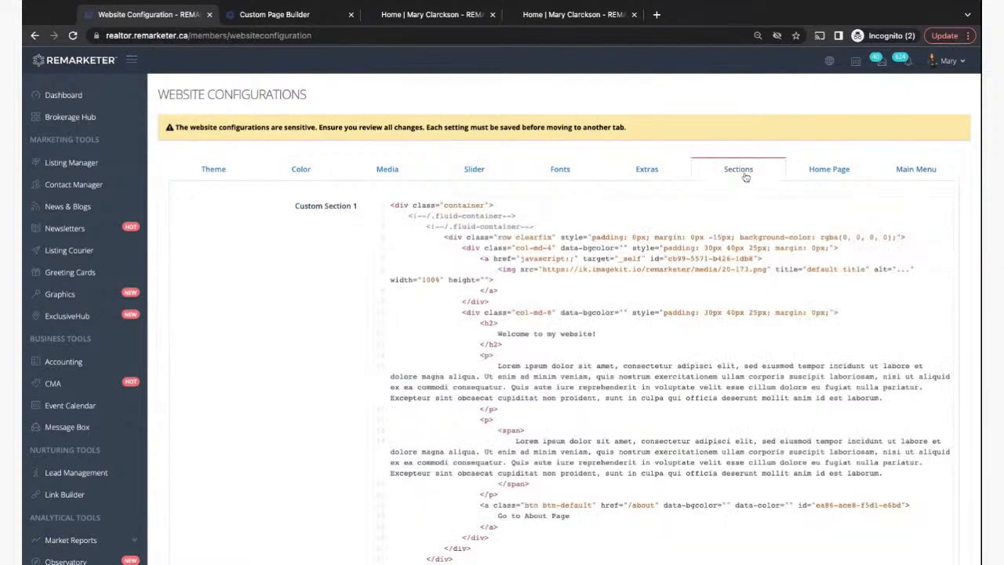
{"action": "left_click", "coordinate": [389, 204]}
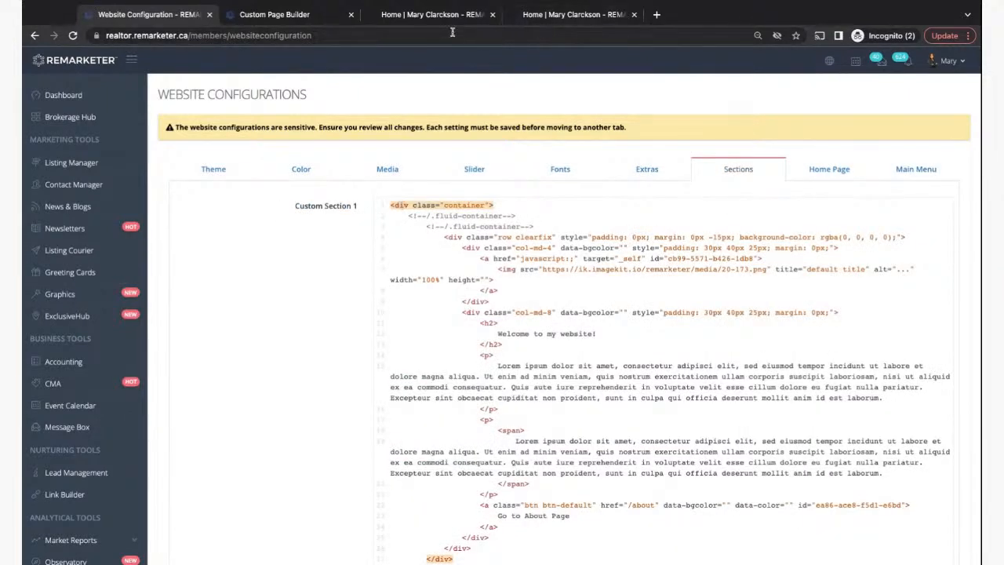
{"action": "left_click", "coordinate": [432, 17]}
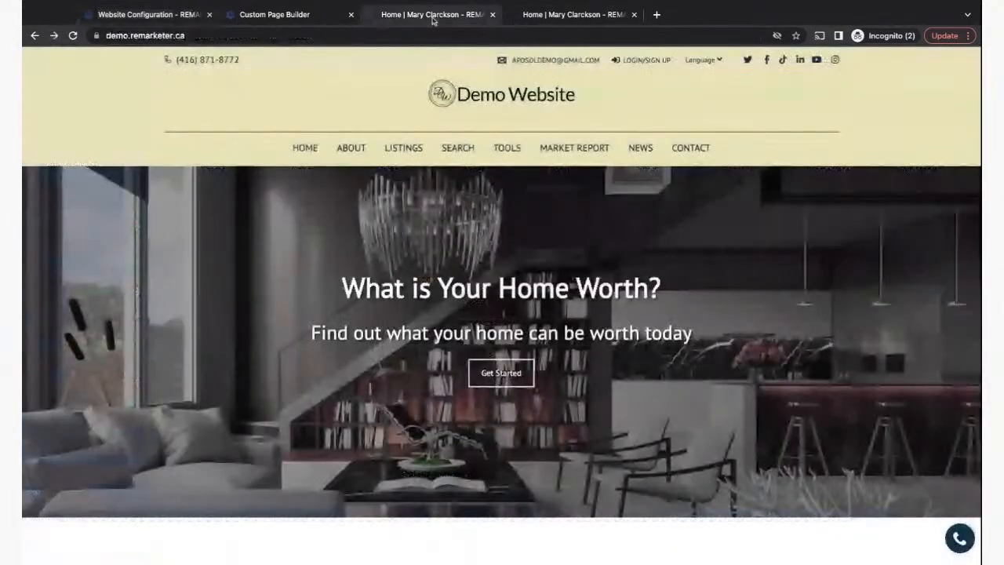
{"action": "left_click", "coordinate": [549, 16]}
- Save the welcome custom page, then close the page builder and the extra homepage tab
{"action": "left_click", "coordinate": [274, 15]}
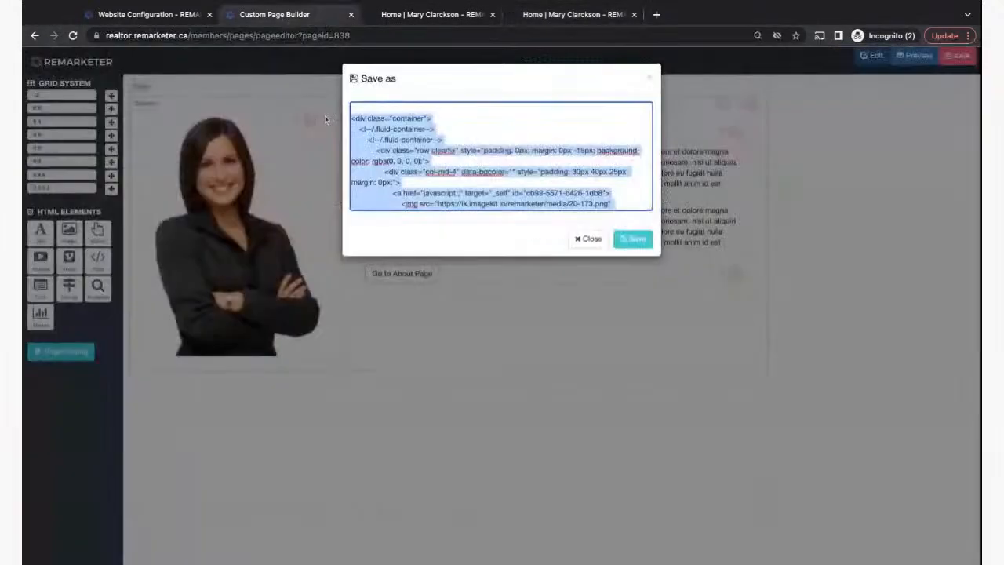
{"action": "left_click", "coordinate": [633, 238]}
{"action": "left_click", "coordinate": [634, 238]}
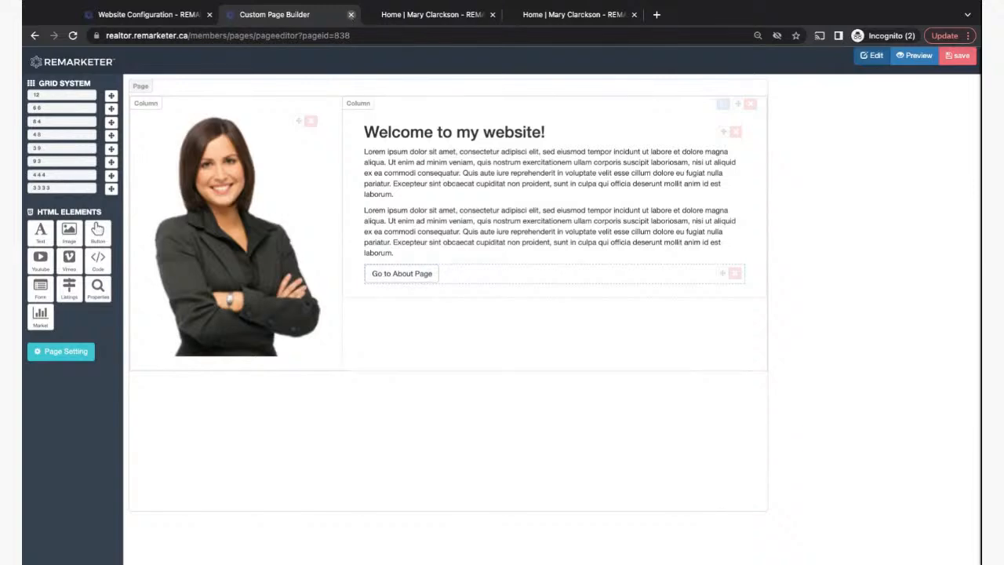
{"action": "left_click", "coordinate": [351, 14]}
{"action": "left_click", "coordinate": [350, 15]}
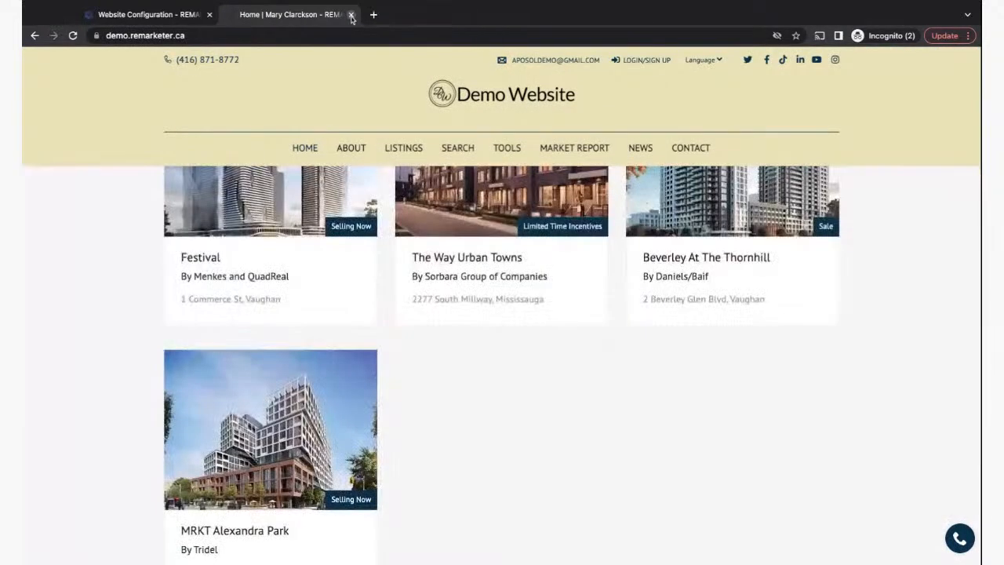
- Expand Website Design in the sidebar and open the Custom Pages list
{"action": "left_click", "coordinate": [161, 15]}
{"action": "scroll", "coordinate": [199, 358], "scroll_direction": "down", "scroll_amount": 5}
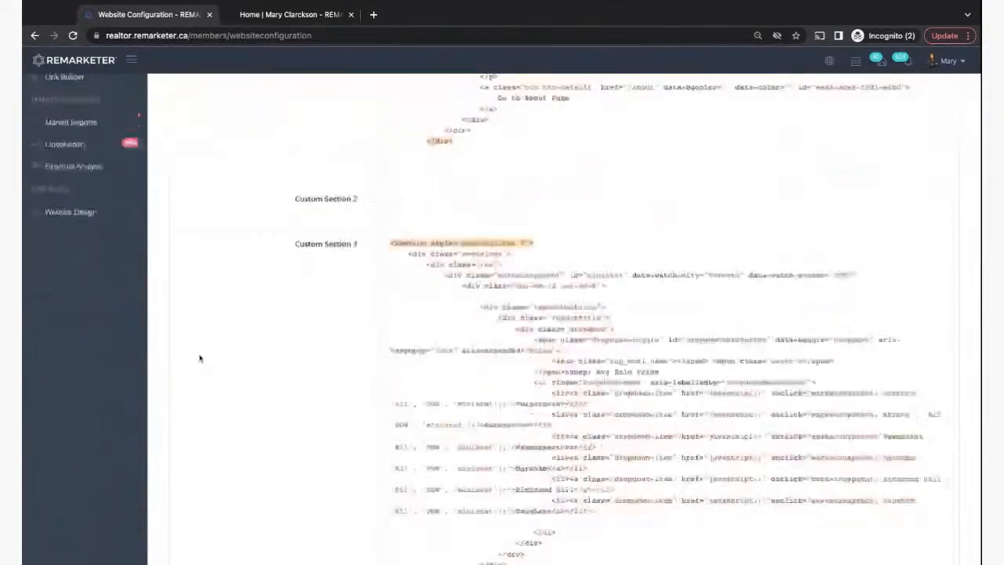
{"action": "scroll", "coordinate": [199, 358], "scroll_direction": "down", "scroll_amount": 5}
{"action": "scroll", "coordinate": [197, 353], "scroll_direction": "up", "scroll_amount": 6}
{"action": "left_click", "coordinate": [71, 305]}
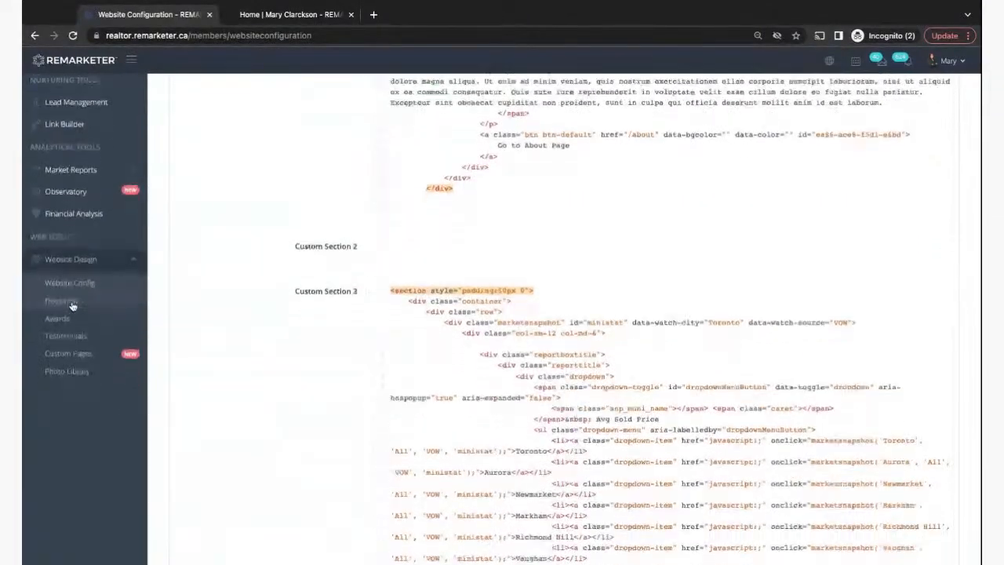
{"action": "scroll", "coordinate": [71, 305], "scroll_direction": "down", "scroll_amount": 1}
{"action": "left_click", "coordinate": [65, 287]}
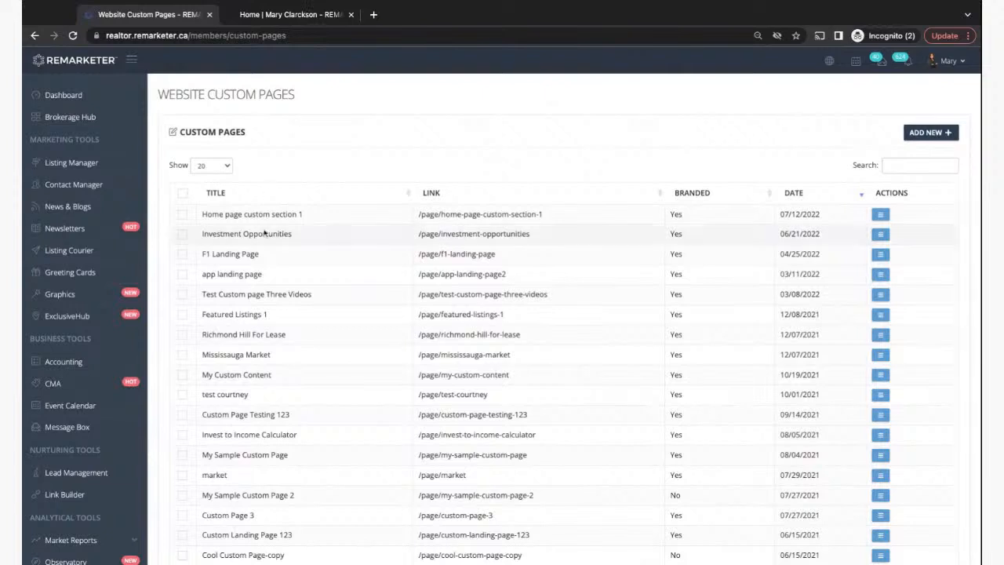
- Edit 'Home page custom section 1' from its row's actions menu
{"action": "triple_click", "coordinate": [203, 214]}
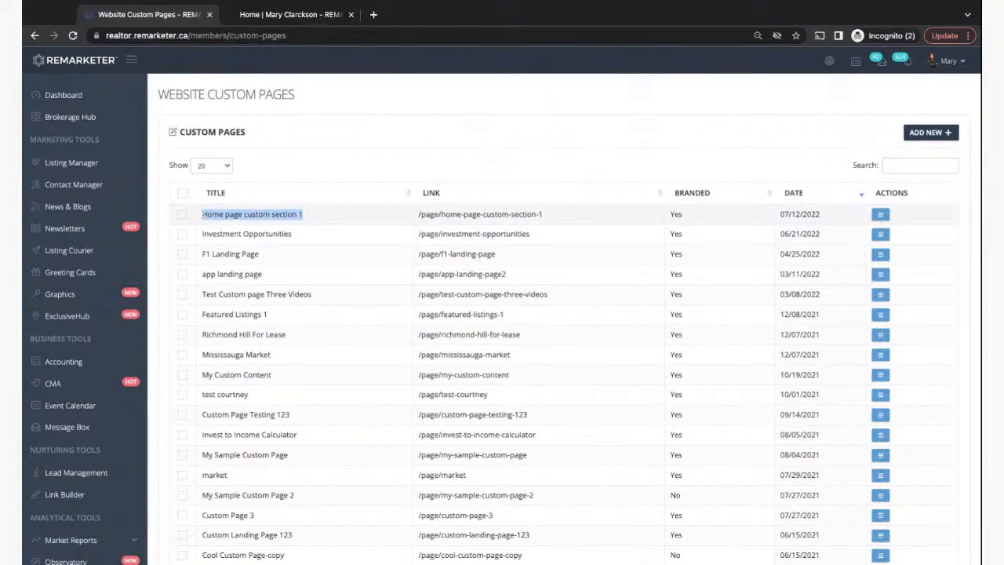
{"action": "left_click", "coordinate": [884, 215]}
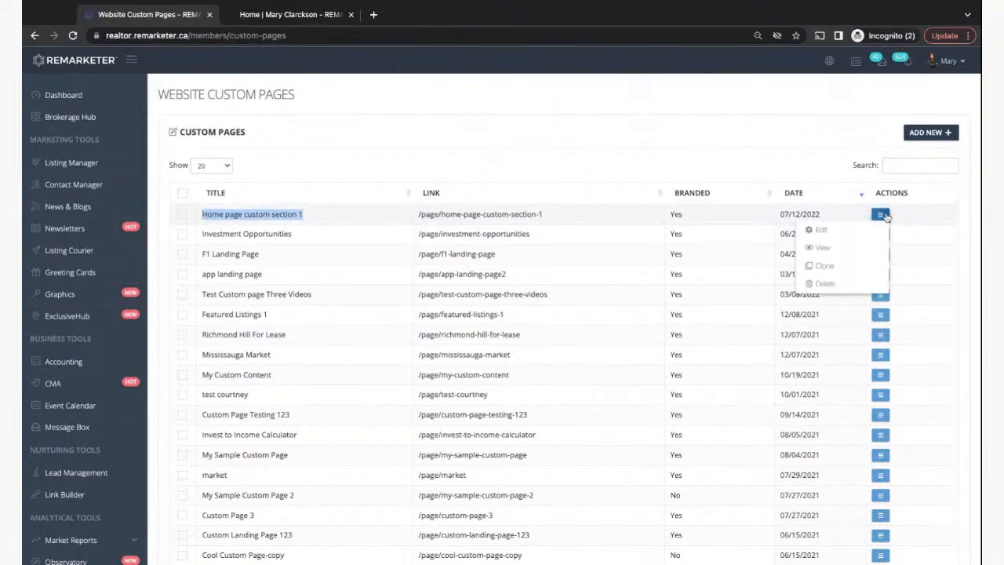
{"action": "left_click", "coordinate": [821, 231]}
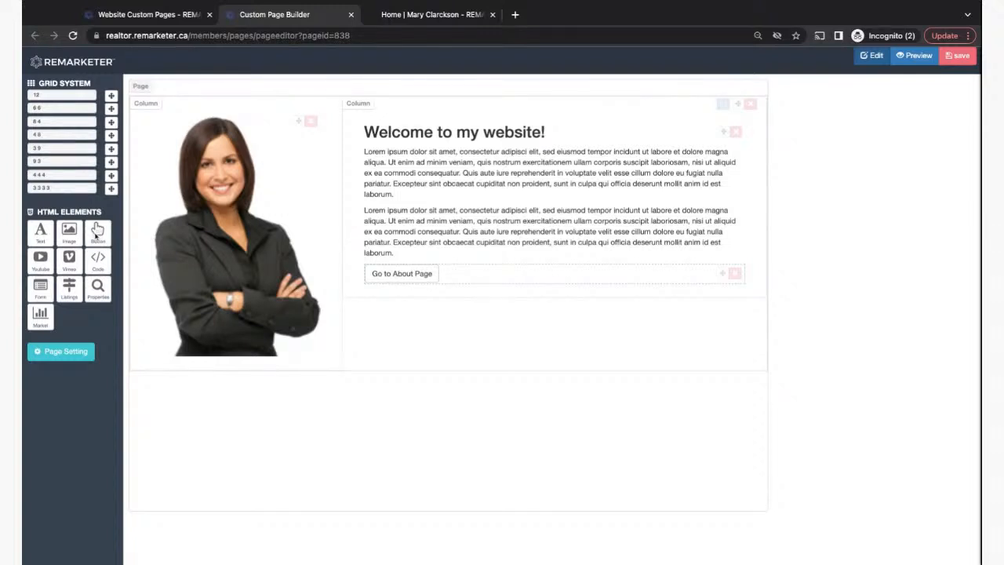
- Add a button above Go to About Page labelled Contact Me, linking to /comtact
{"action": "left_click_drag", "start_coordinate": [96, 229], "coordinate": [493, 266]}
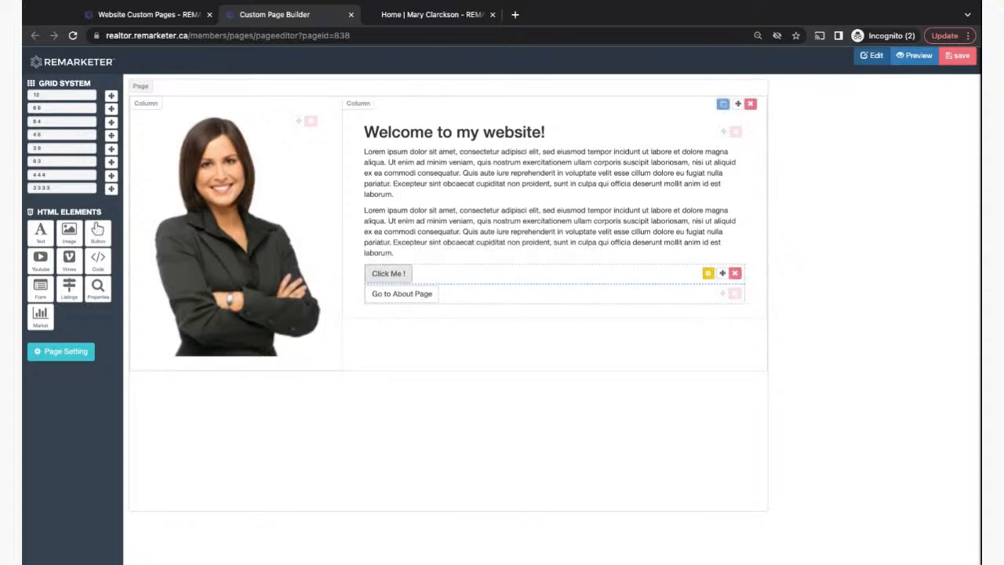
{"action": "left_click", "coordinate": [708, 272]}
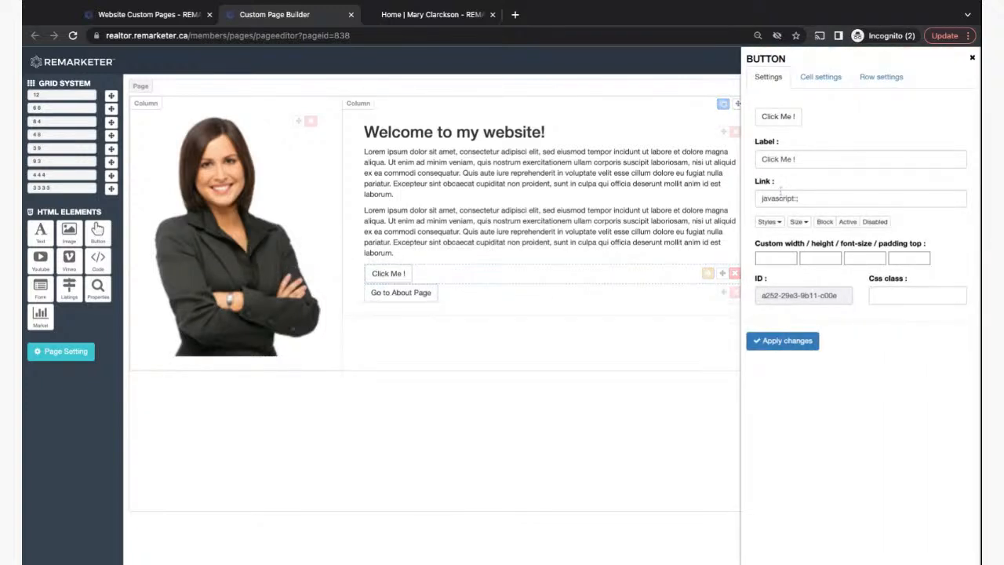
{"action": "triple_click", "coordinate": [793, 159]}
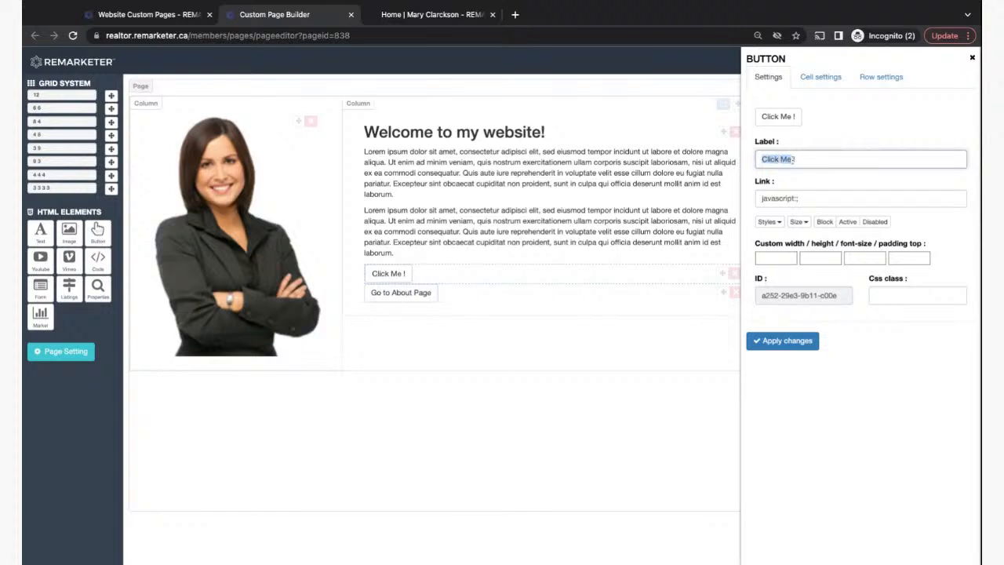
{"action": "key", "text": "BackSpace"}
{"action": "type", "text": "Contact M"}
{"action": "triple_click", "coordinate": [810, 198]}
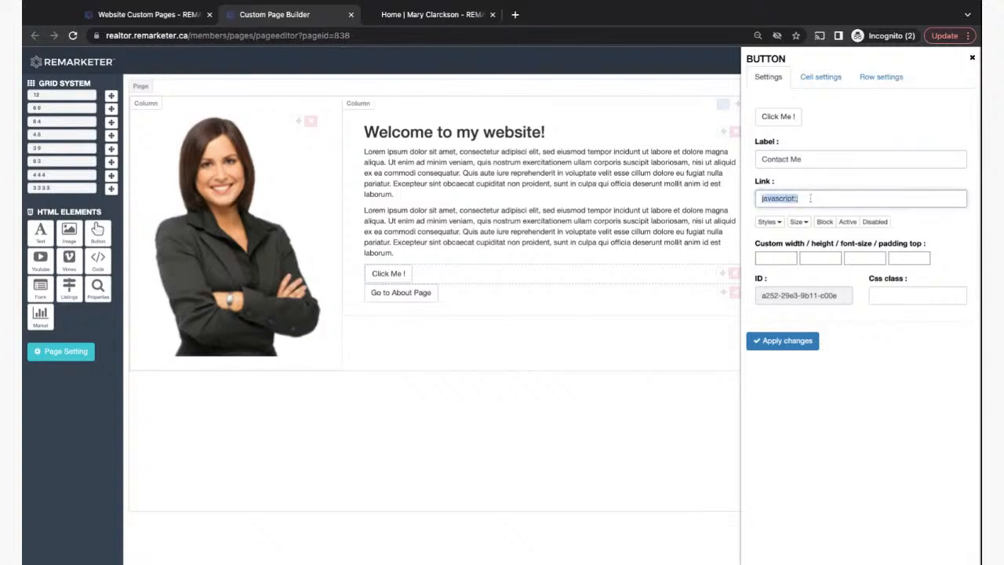
{"action": "type", "text": "/comtact"}
{"action": "left_click", "coordinate": [782, 343]}
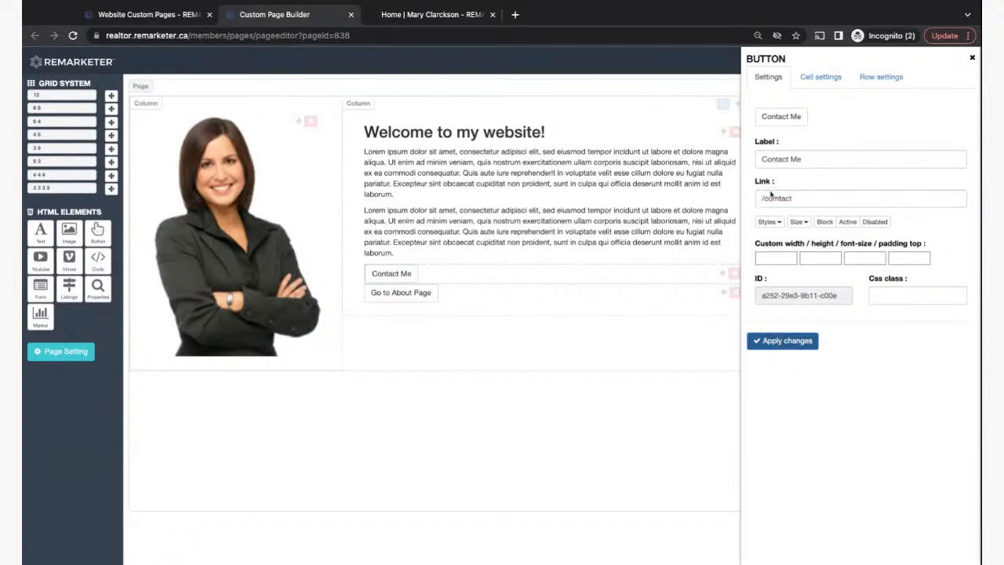
- Check the address of the demo site's Contact page on the live website
{"action": "left_click", "coordinate": [408, 14]}
{"action": "left_click", "coordinate": [691, 149]}
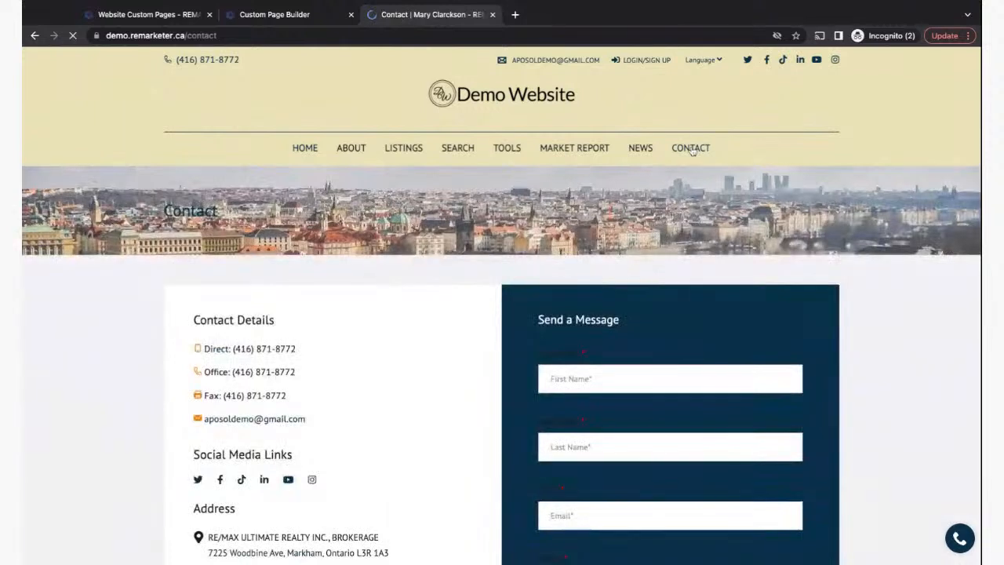
{"action": "left_click", "coordinate": [190, 36]}
{"action": "left_click", "coordinate": [185, 35]}
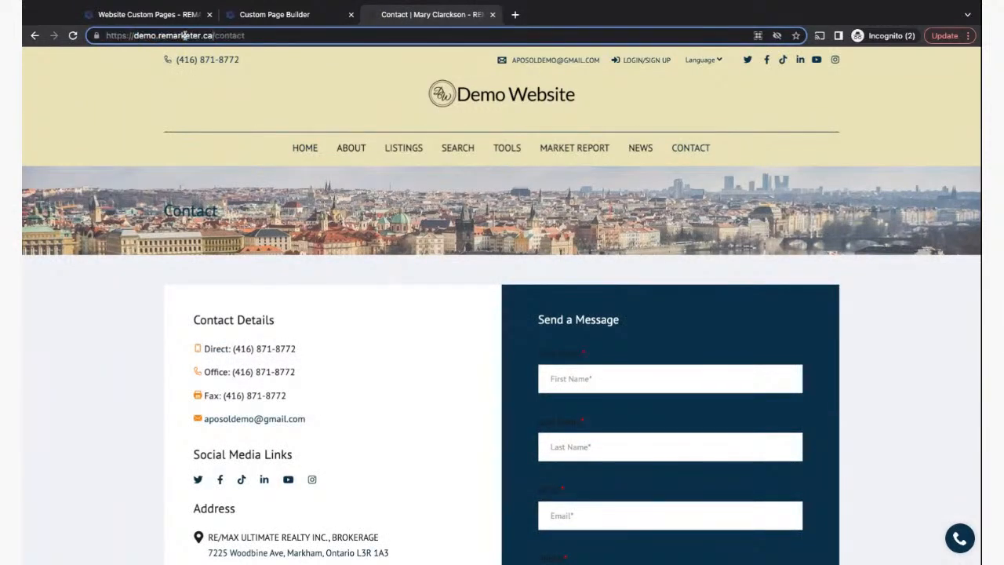
{"action": "left_click_drag", "start_coordinate": [213, 35], "coordinate": [256, 35]}
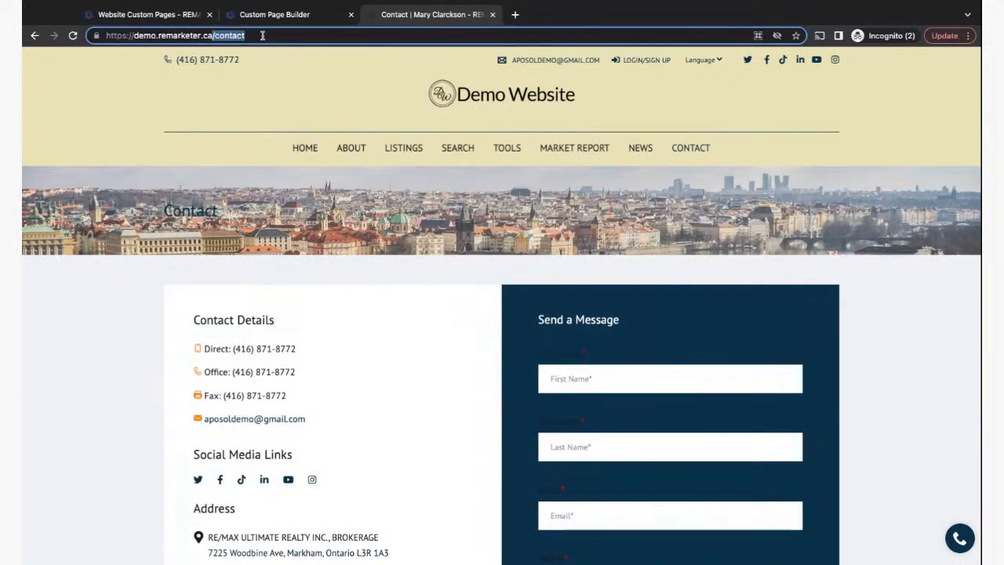
- Back in the page builder, reapply the button settings and close the panel
{"action": "left_click", "coordinate": [156, 17]}
{"action": "left_click", "coordinate": [289, 17]}
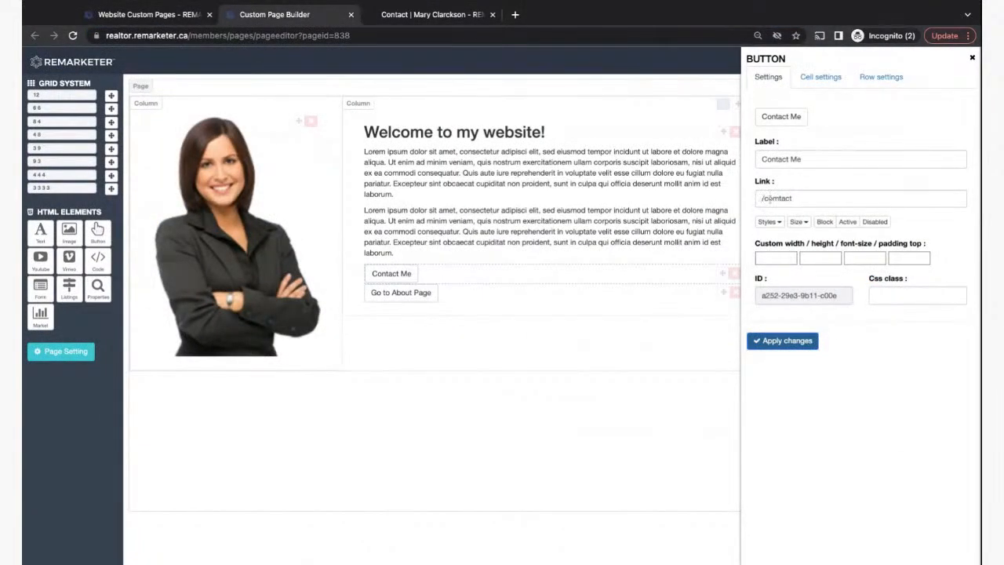
{"action": "left_click", "coordinate": [776, 342]}
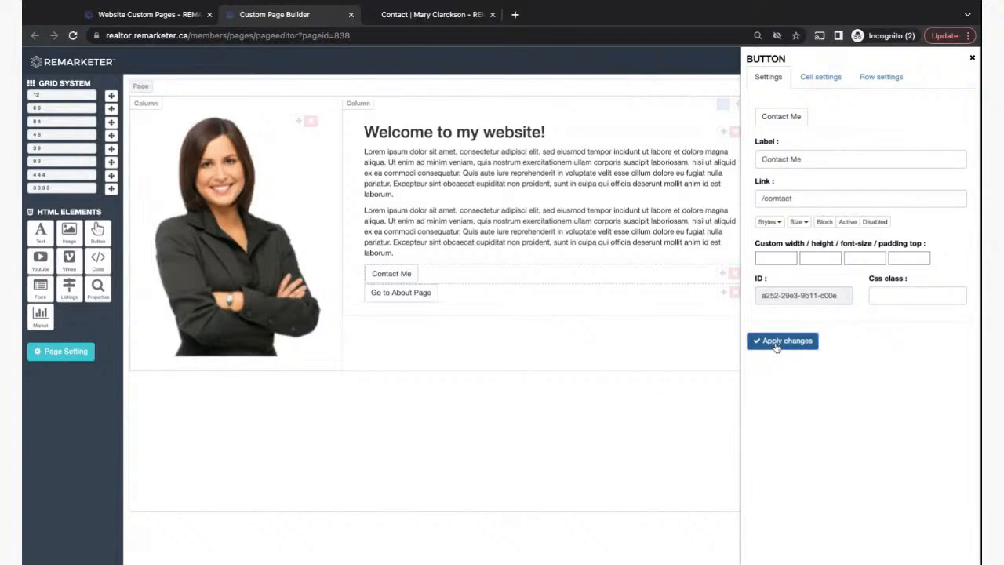
{"action": "left_click", "coordinate": [973, 61]}
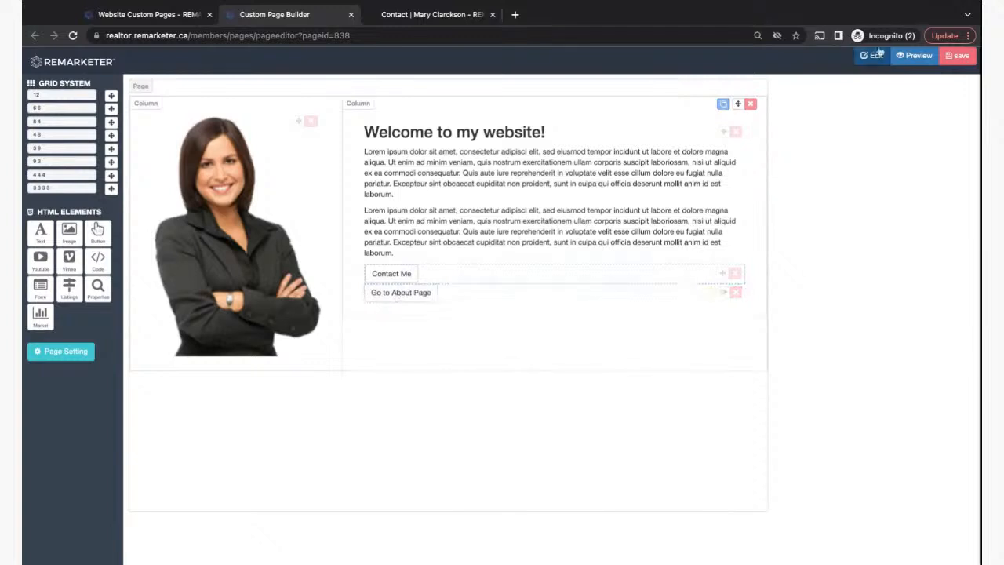
- Save the custom page, copying all of its generated code
{"action": "left_click", "coordinate": [960, 56]}
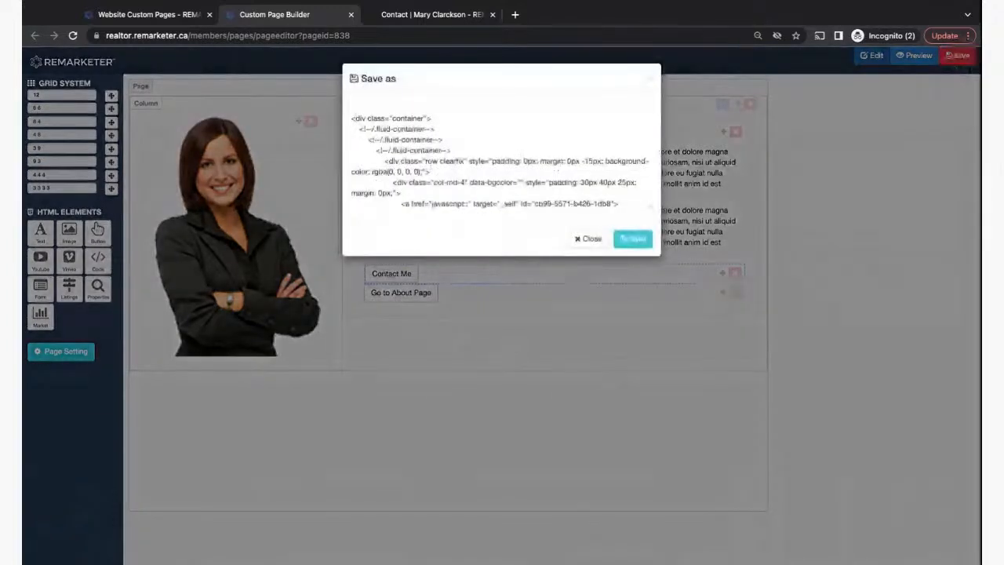
{"action": "left_click", "coordinate": [350, 117]}
{"action": "key", "text": "ctrl+a"}
{"action": "key", "text": "ctrl+c"}
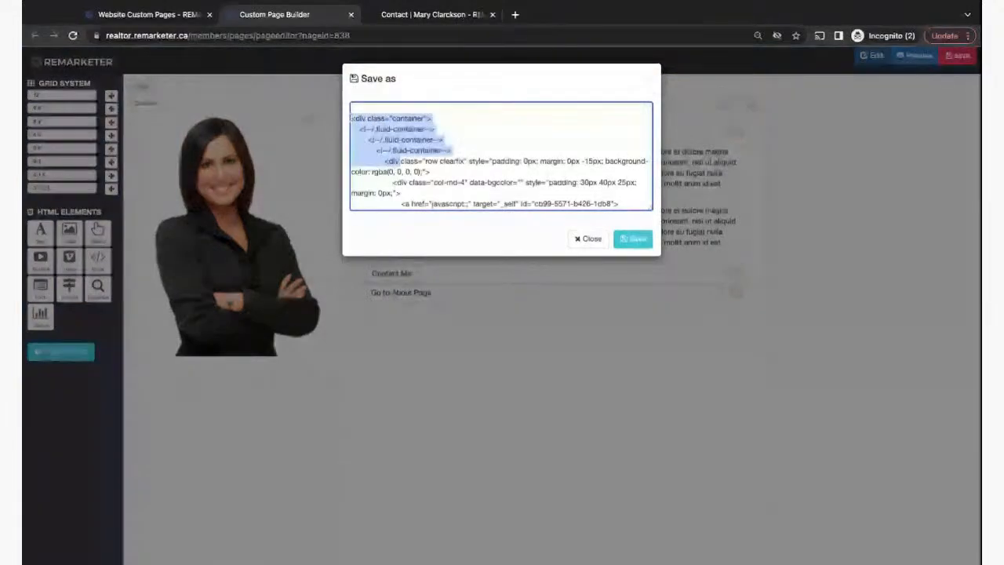
{"action": "scroll", "coordinate": [350, 116], "scroll_direction": "down", "scroll_amount": 2}
{"action": "scroll", "coordinate": [351, 116], "scroll_direction": "down", "scroll_amount": 10}
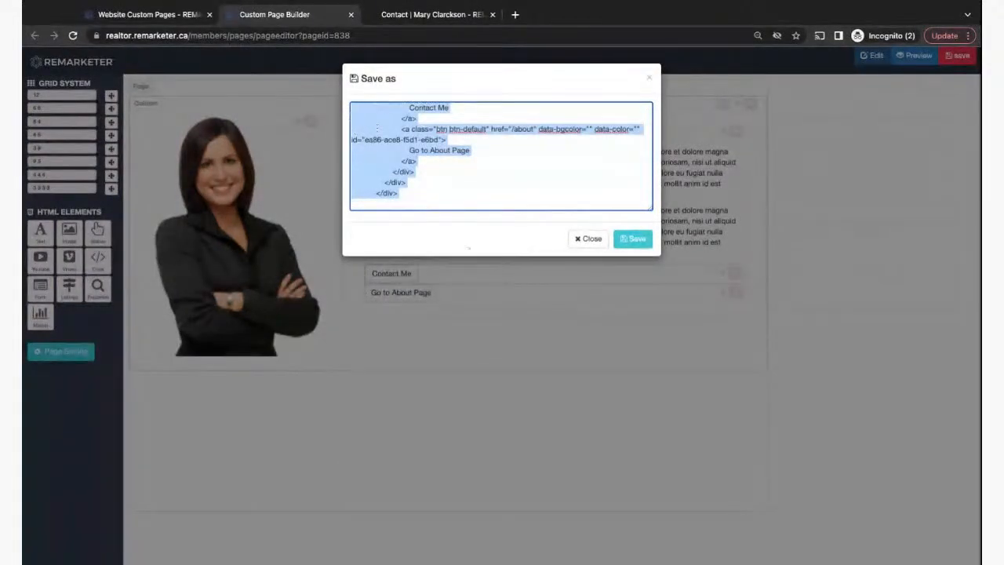
{"action": "left_click", "coordinate": [632, 240]}
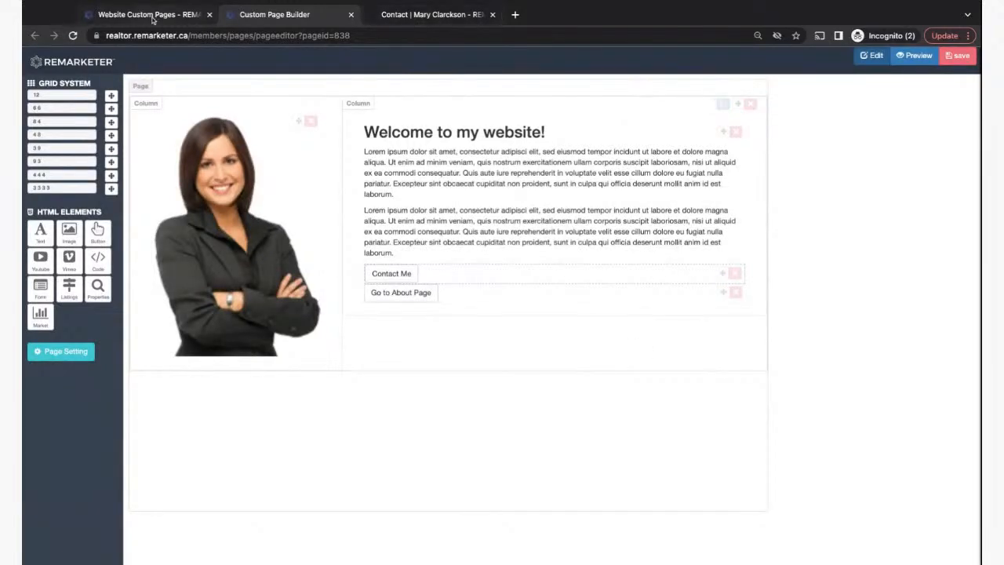
- Go to Website Design > Website Config in the sidebar
{"action": "left_click", "coordinate": [153, 16]}
{"action": "scroll", "coordinate": [169, 443], "scroll_direction": "down", "scroll_amount": 3}
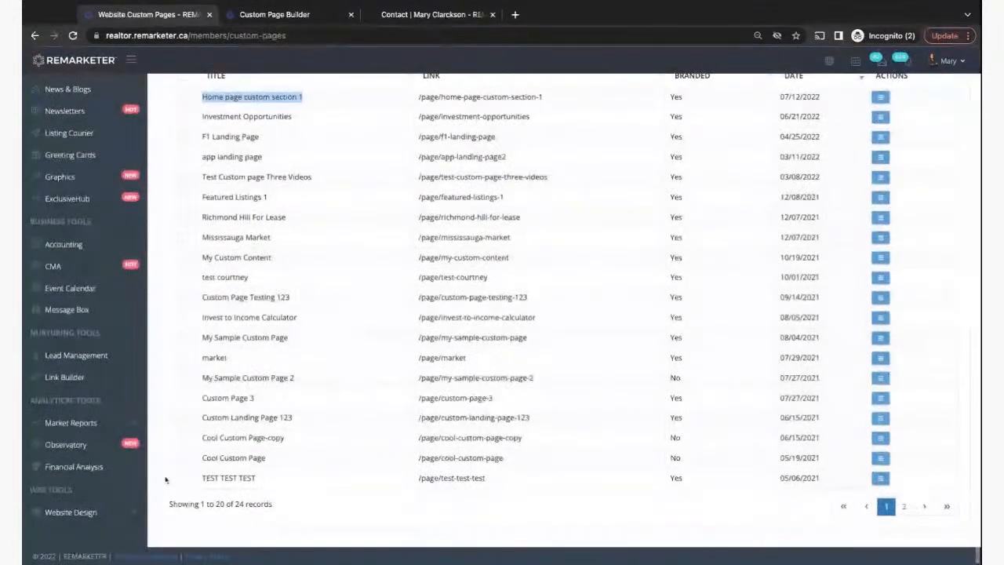
{"action": "left_click", "coordinate": [71, 512]}
{"action": "scroll", "coordinate": [71, 502], "scroll_direction": "down", "scroll_amount": 2}
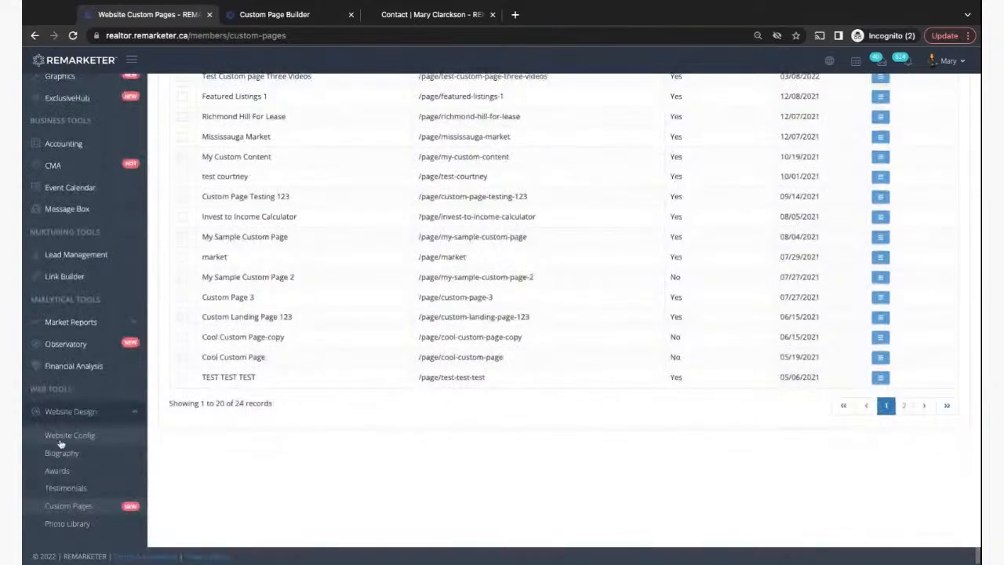
{"action": "left_click", "coordinate": [78, 438]}
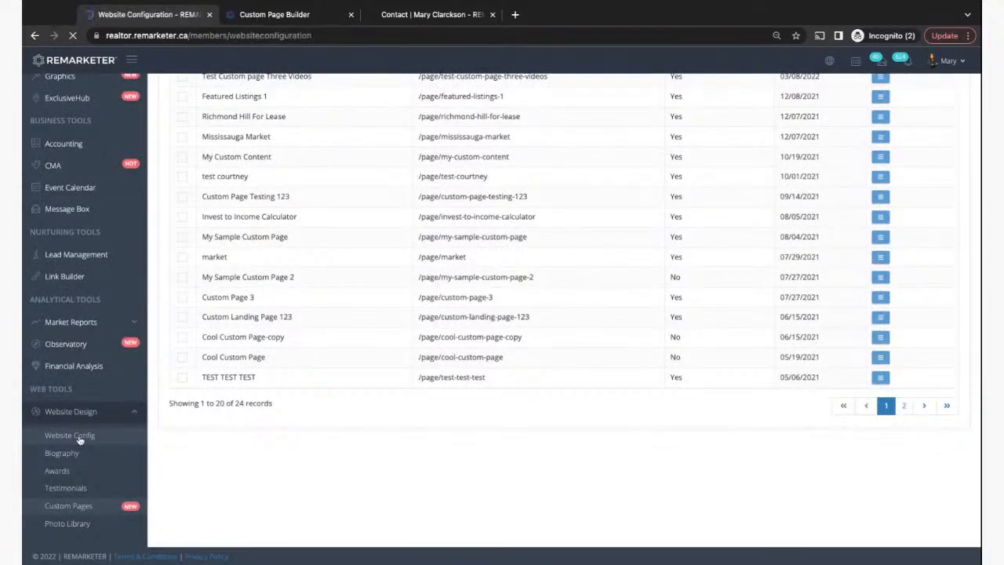
- Replace Custom Section 1's code with the copied page code and save the configuration
{"action": "left_click", "coordinate": [741, 170]}
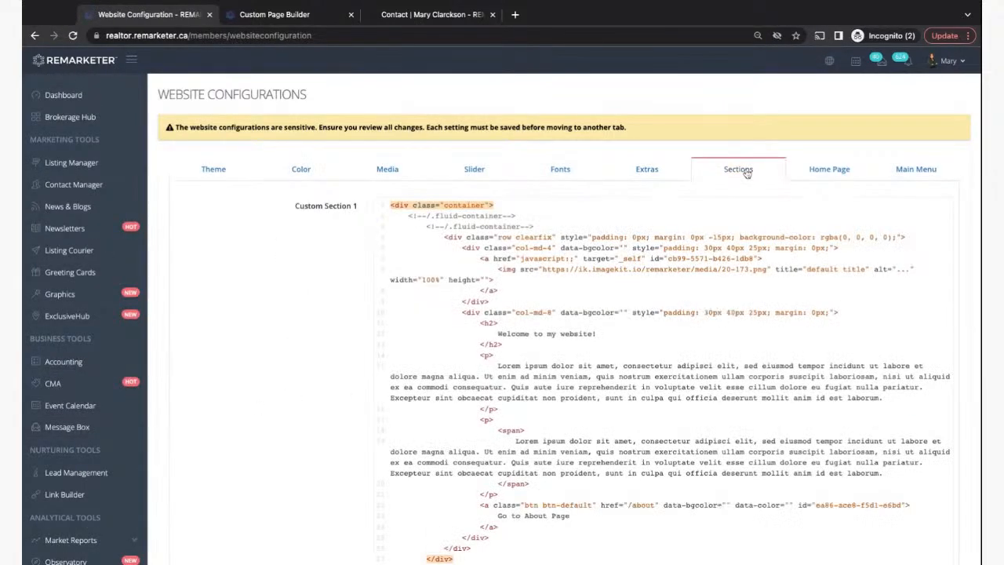
{"action": "scroll", "coordinate": [453, 218], "scroll_direction": "down", "scroll_amount": 1}
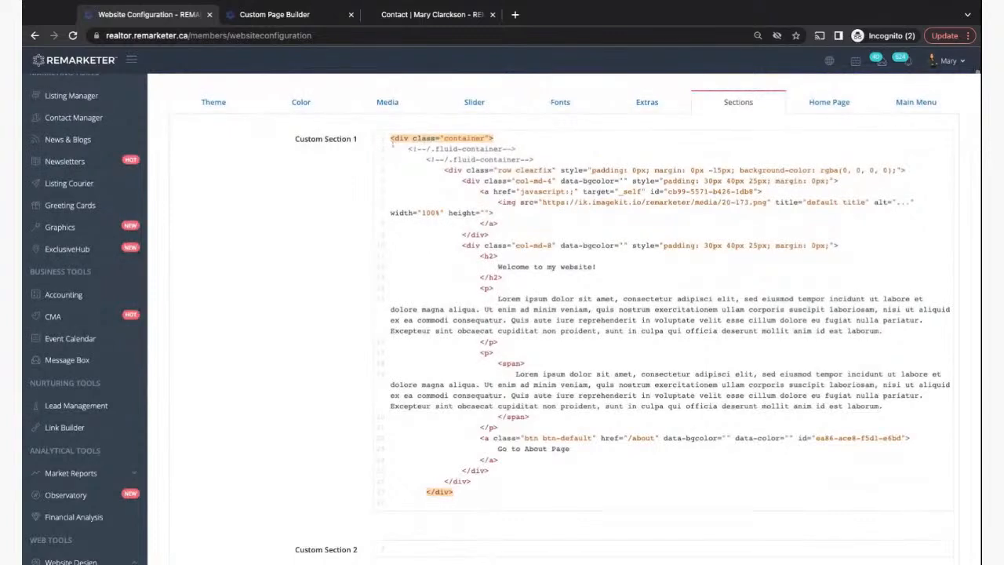
{"action": "left_click_drag", "start_coordinate": [390, 138], "coordinate": [390, 502]}
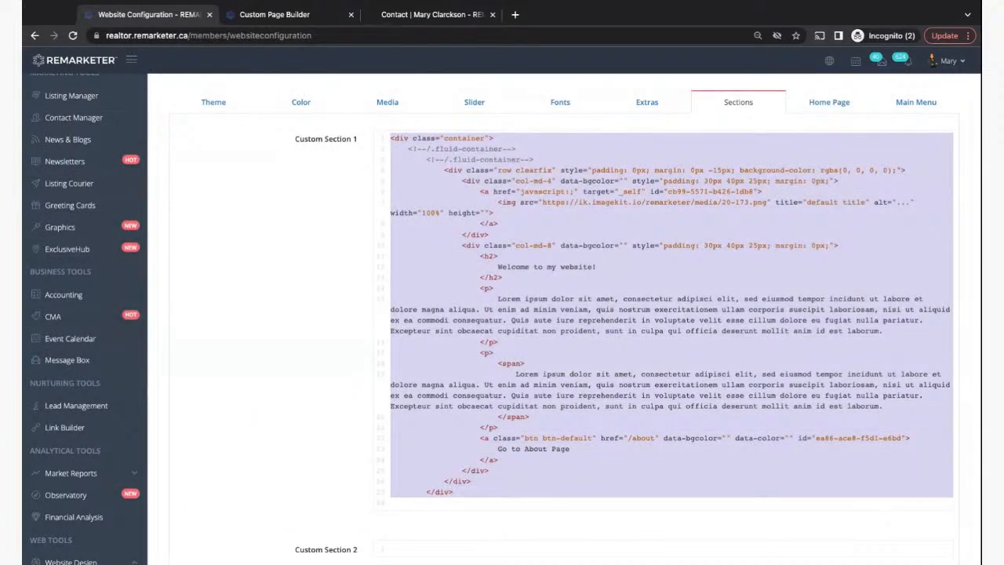
{"action": "key", "text": "BackSpace"}
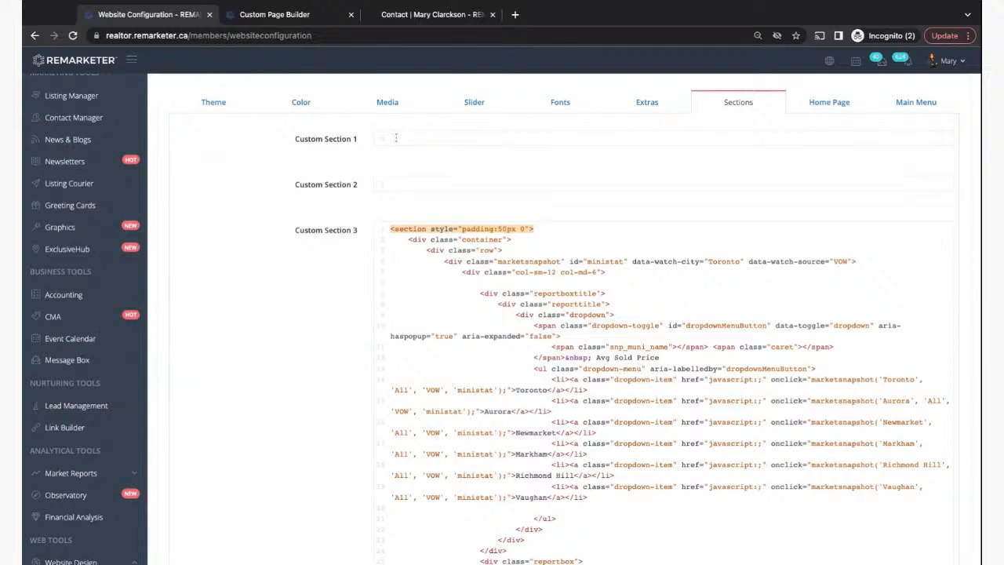
{"action": "key", "text": "ctrl+v"}
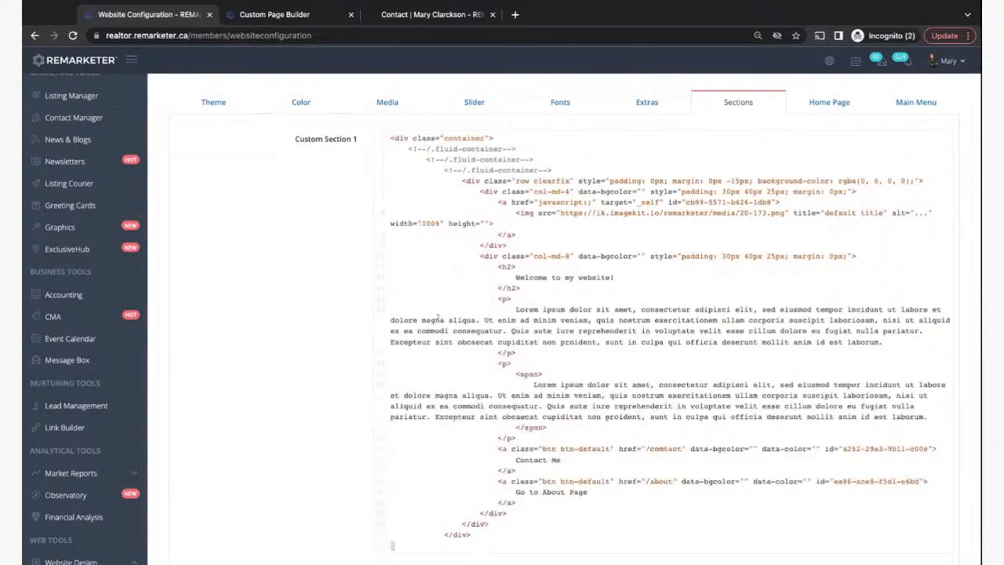
{"action": "scroll", "coordinate": [889, 491], "scroll_direction": "down", "scroll_amount": 15}
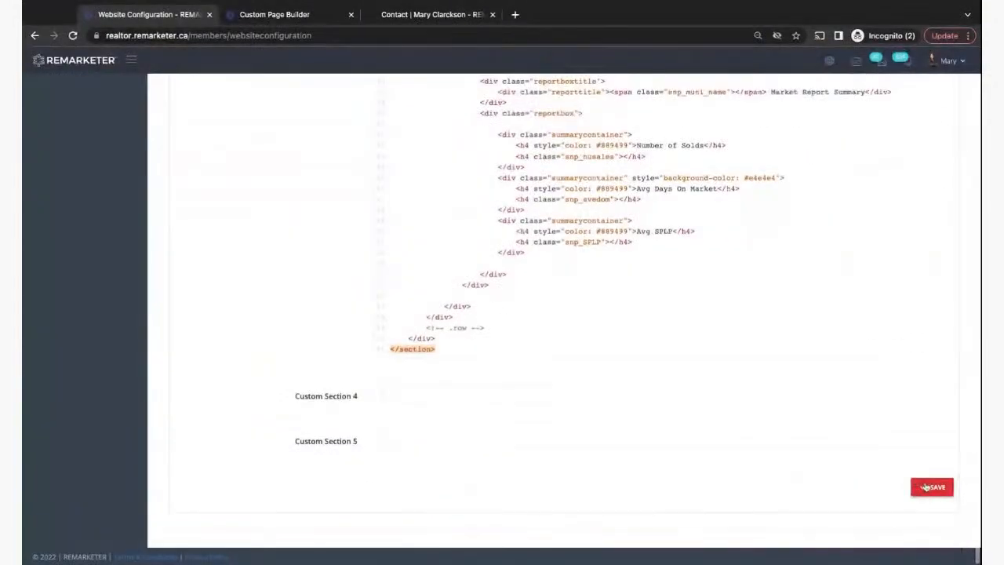
{"action": "left_click", "coordinate": [932, 486]}
{"action": "scroll", "coordinate": [675, 226], "scroll_direction": "up", "scroll_amount": 10}
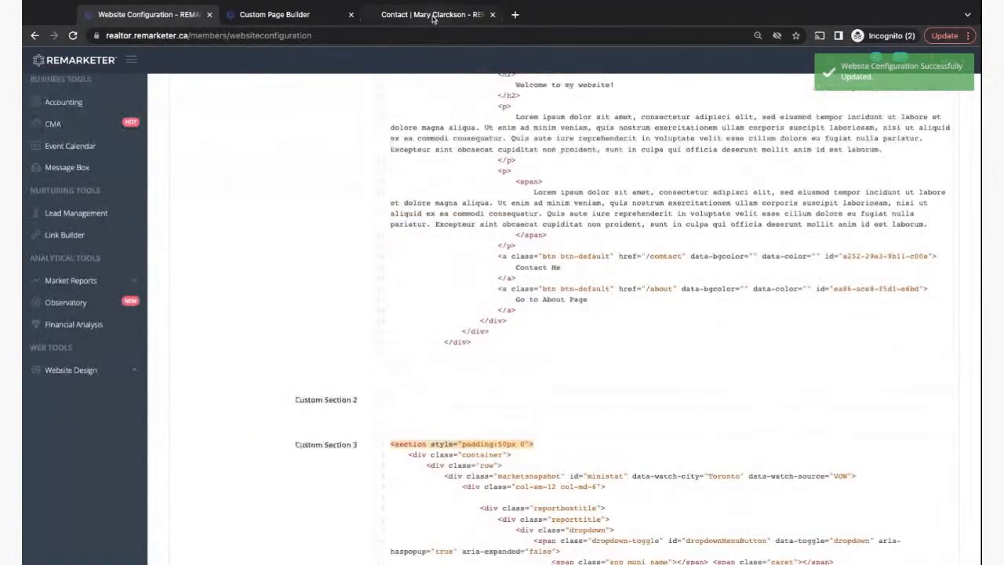
{"action": "left_click", "coordinate": [431, 14]}
- On the live home page, follow Contact Me and see the broken /comtact address
{"action": "left_click", "coordinate": [305, 149]}
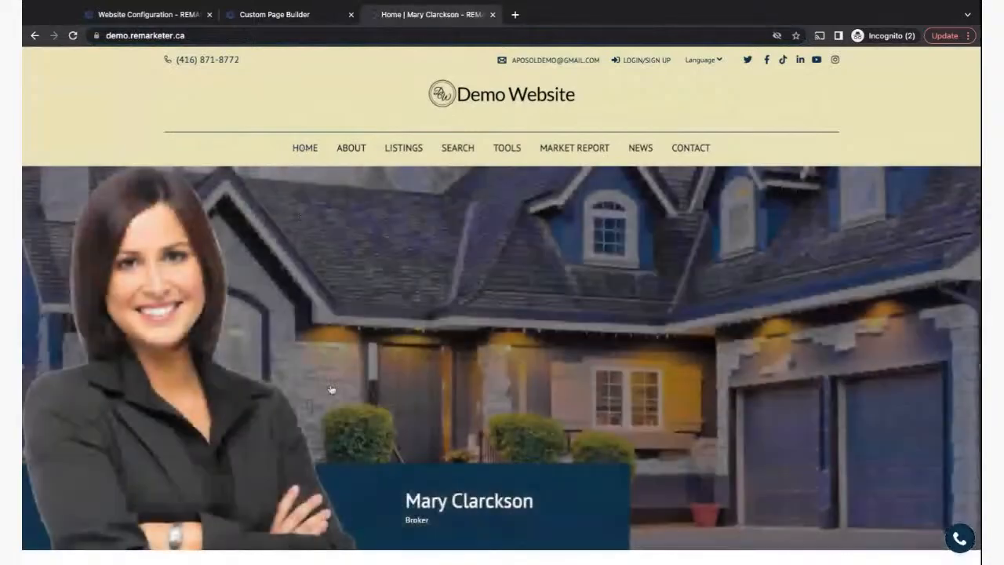
{"action": "scroll", "coordinate": [330, 387], "scroll_direction": "down", "scroll_amount": 5}
{"action": "scroll", "coordinate": [330, 387], "scroll_direction": "down", "scroll_amount": 3}
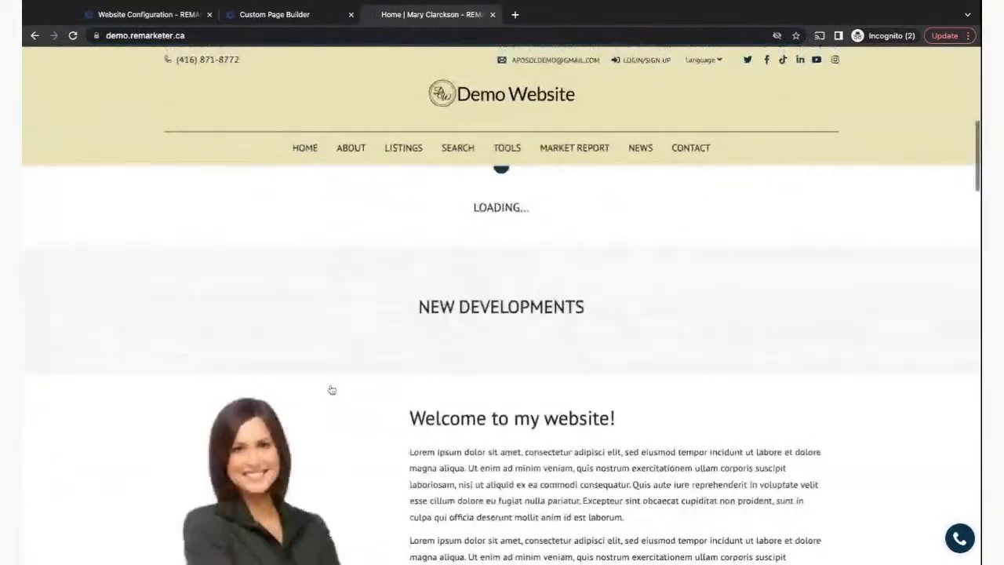
{"action": "scroll", "coordinate": [502, 353], "scroll_direction": "down", "scroll_amount": 15}
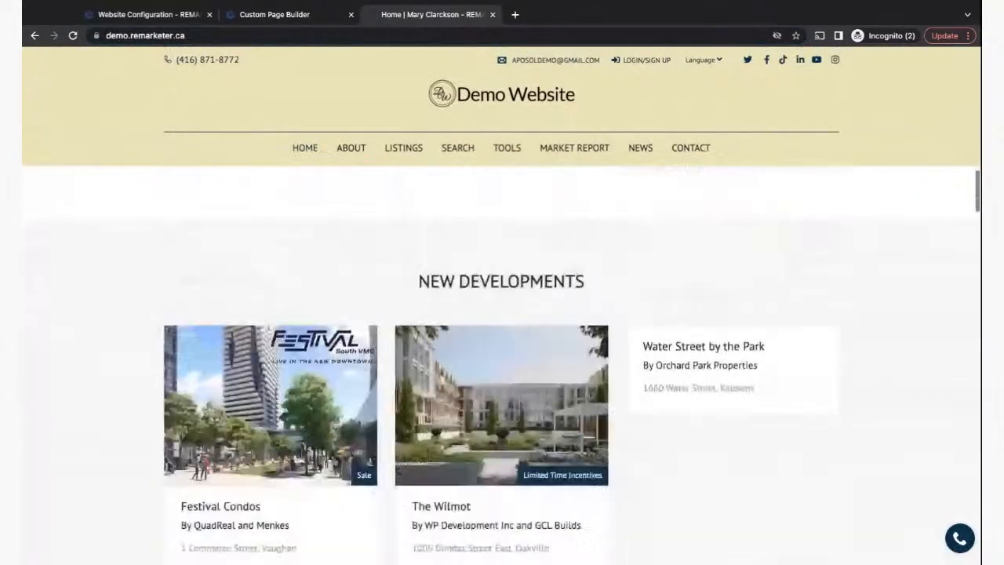
{"action": "scroll", "coordinate": [600, 296], "scroll_direction": "down", "scroll_amount": 3}
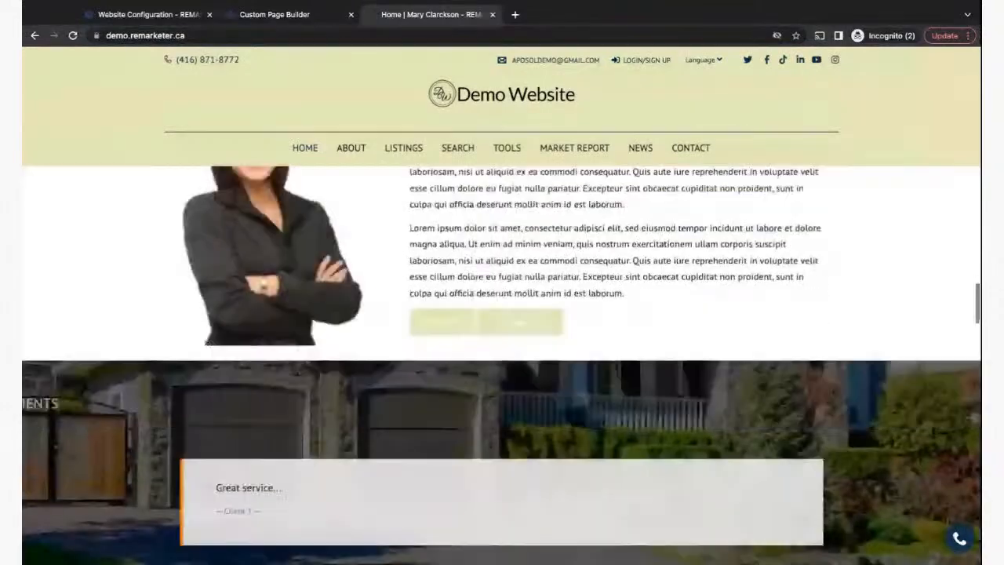
{"action": "scroll", "coordinate": [601, 296], "scroll_direction": "up", "scroll_amount": 2}
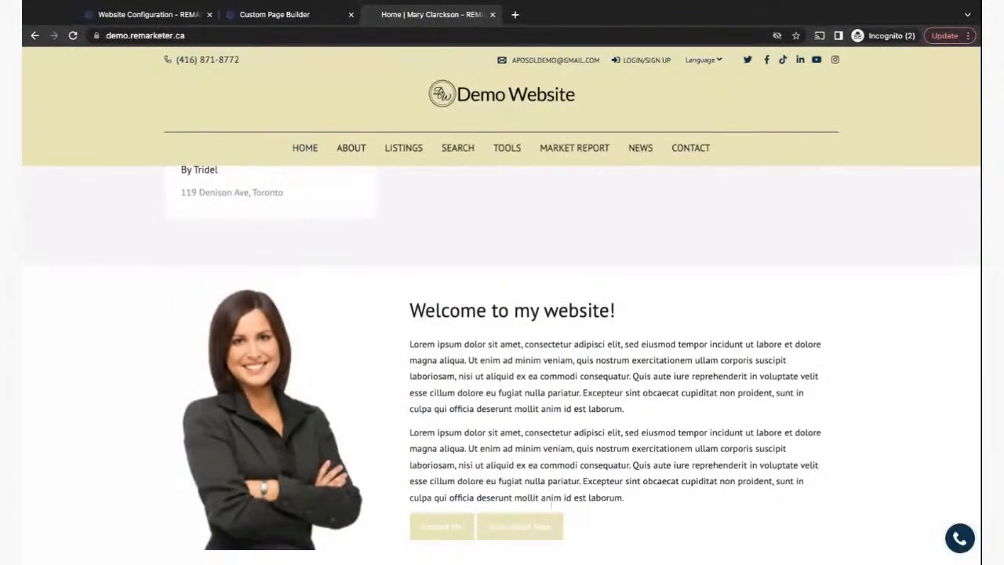
{"action": "left_click", "coordinate": [438, 532]}
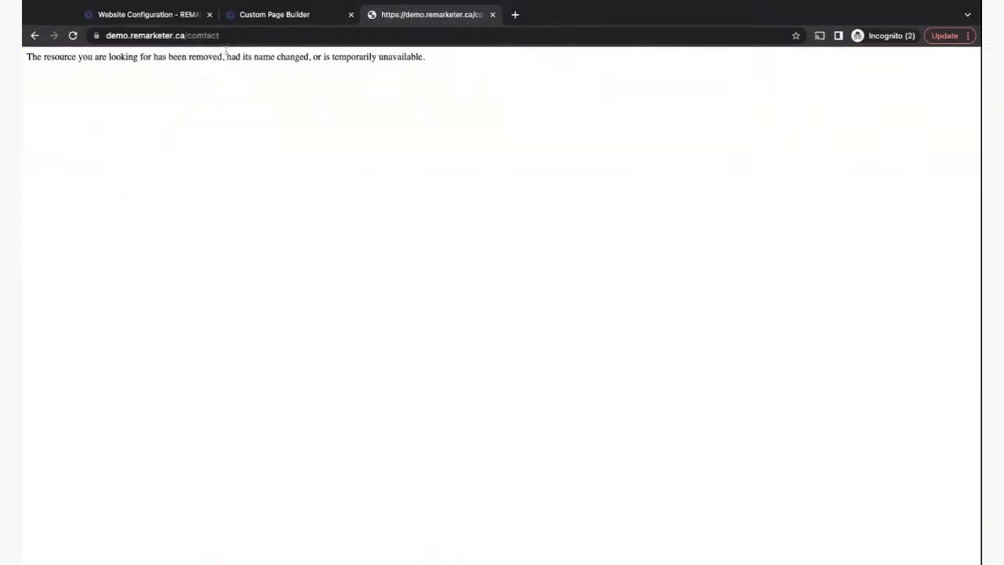
{"action": "left_click", "coordinate": [200, 35]}
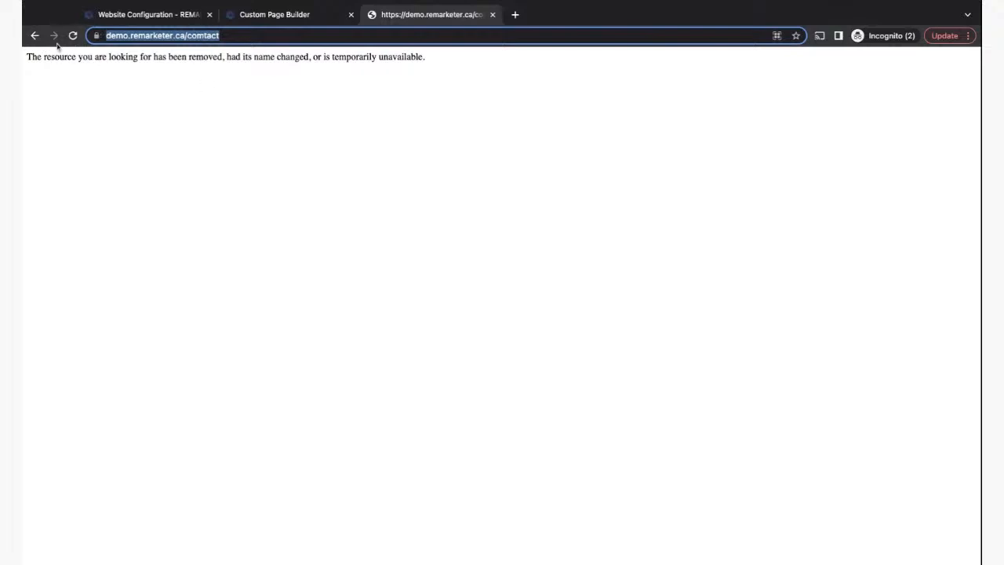
- Go back and compare it with the working /contact address of the Contact page
{"action": "left_click", "coordinate": [35, 35]}
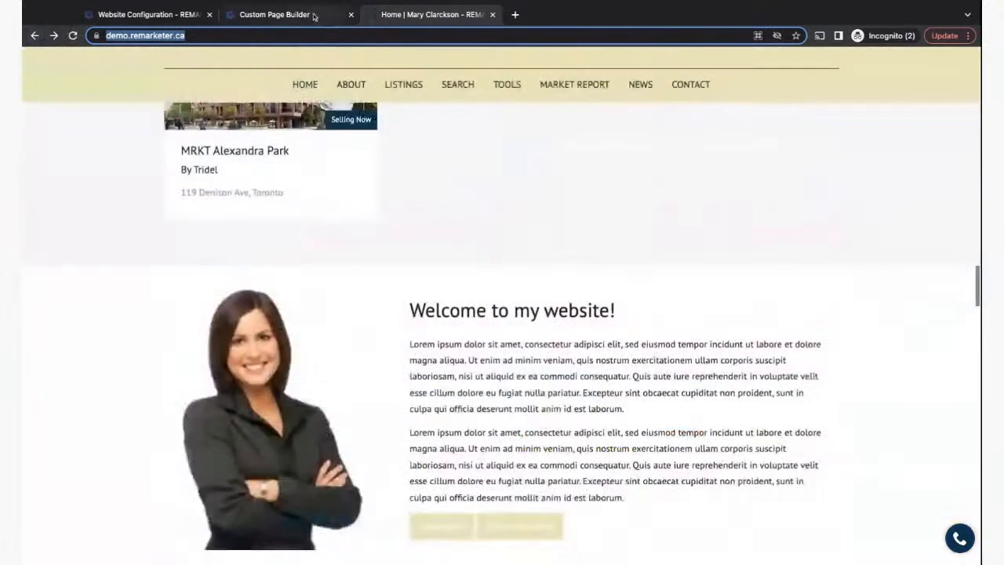
{"action": "left_click", "coordinate": [692, 147]}
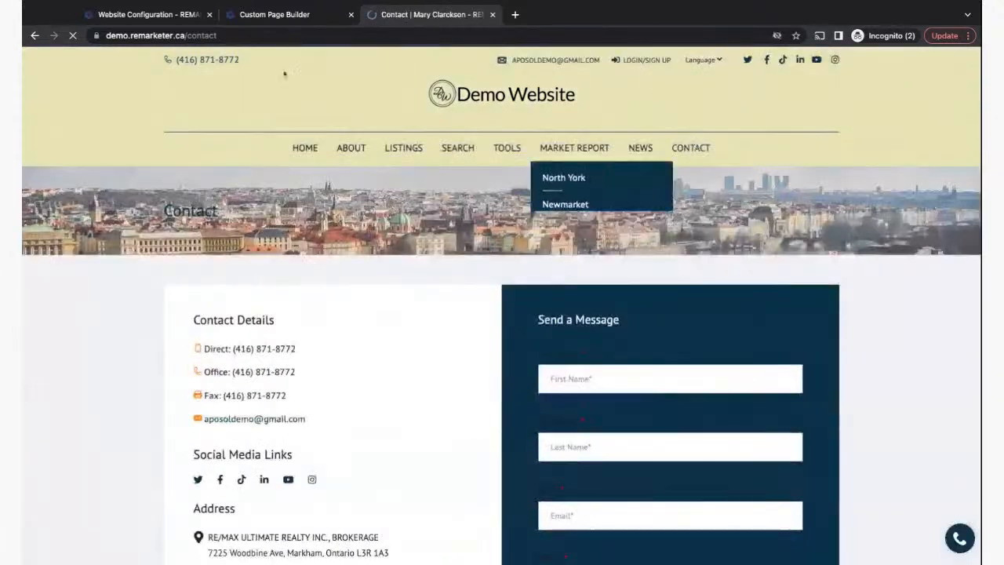
{"action": "left_click", "coordinate": [205, 37]}
{"action": "left_click", "coordinate": [214, 36]}
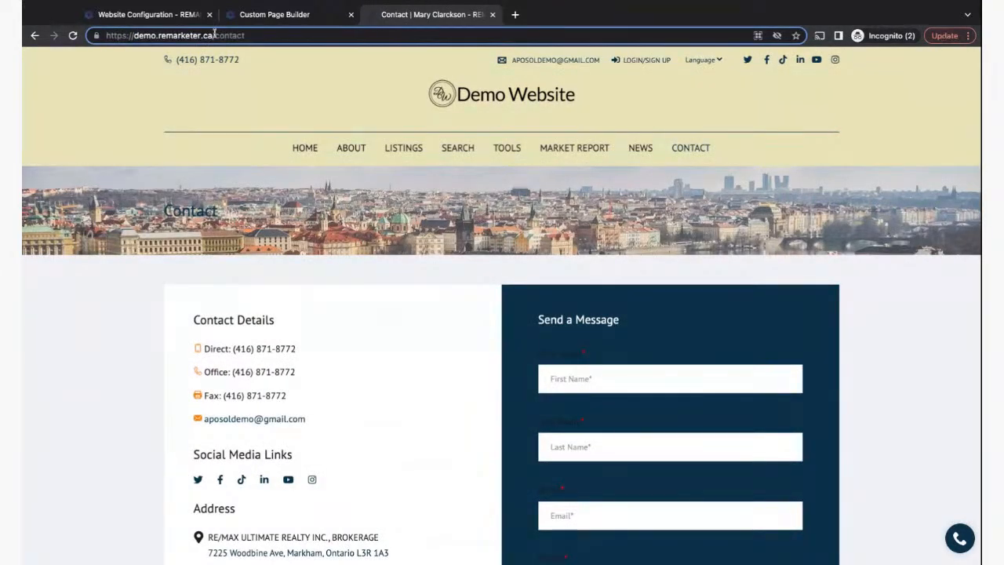
{"action": "left_click_drag", "start_coordinate": [211, 36], "coordinate": [249, 37]}
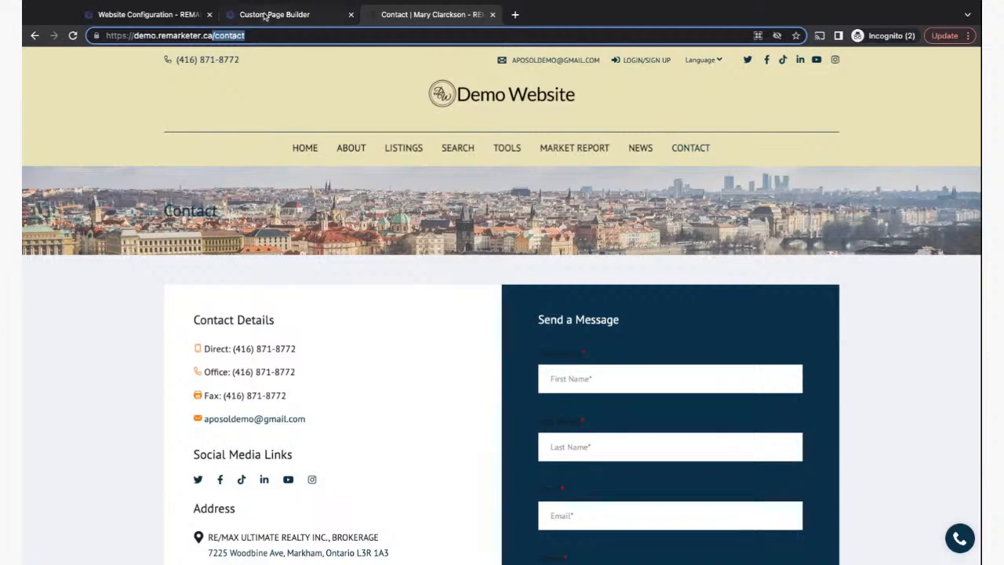
{"action": "left_click", "coordinate": [264, 15]}
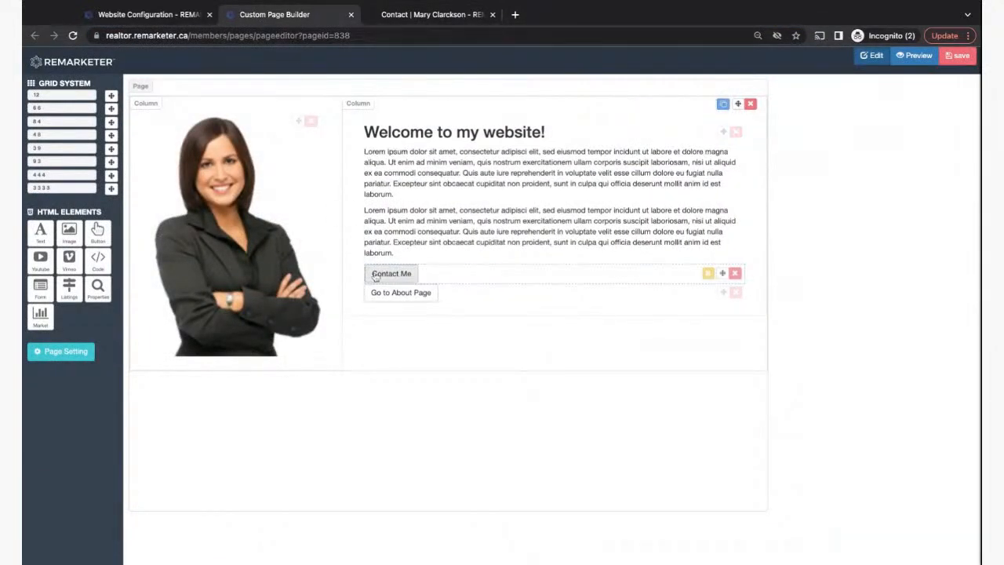
- Change the Contact Me link from /comtact to /contact, apply it, and save the page
{"action": "left_click", "coordinate": [708, 273]}
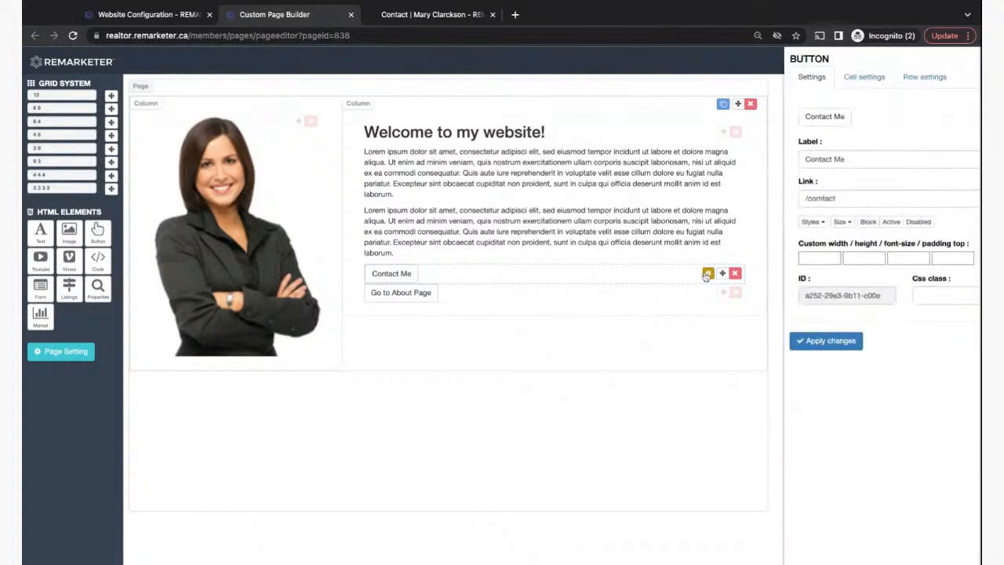
{"action": "triple_click", "coordinate": [799, 197]}
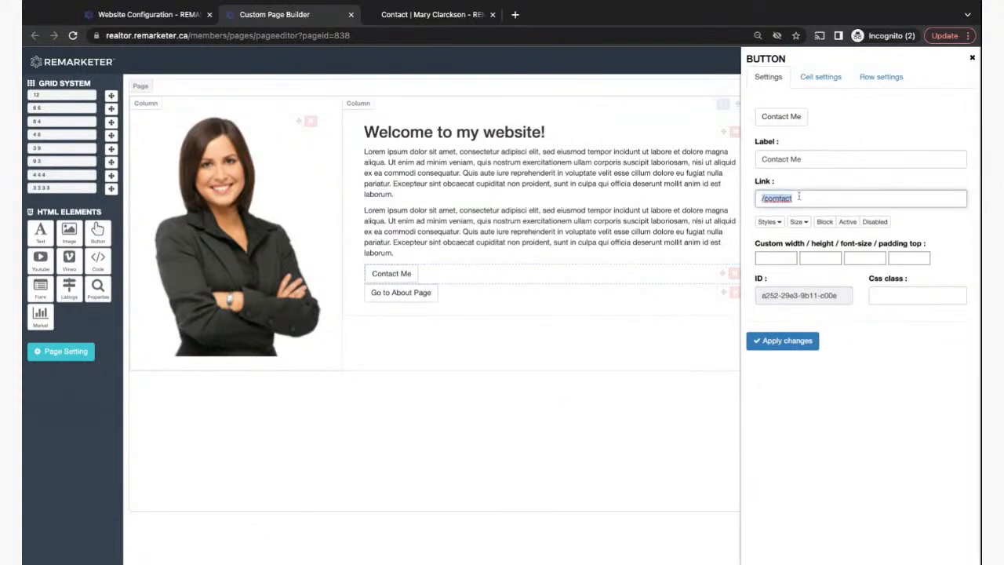
{"action": "type", "text": "/contact"}
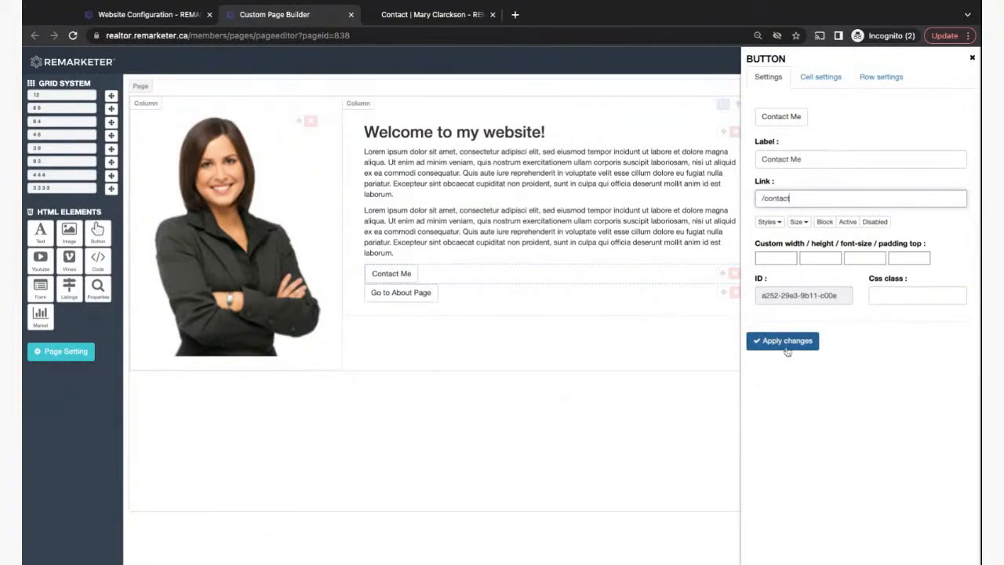
{"action": "left_click", "coordinate": [788, 343]}
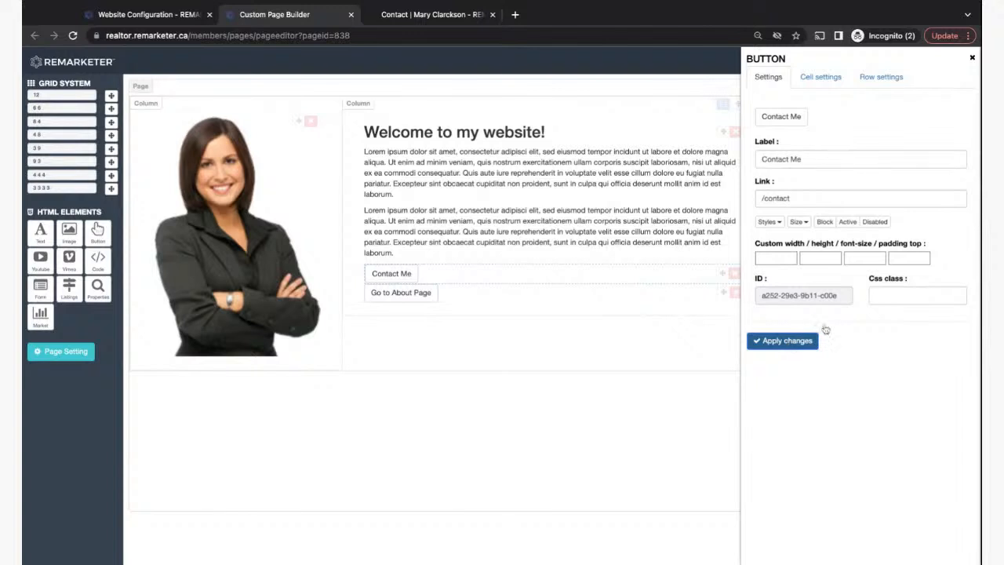
{"action": "left_click", "coordinate": [972, 59]}
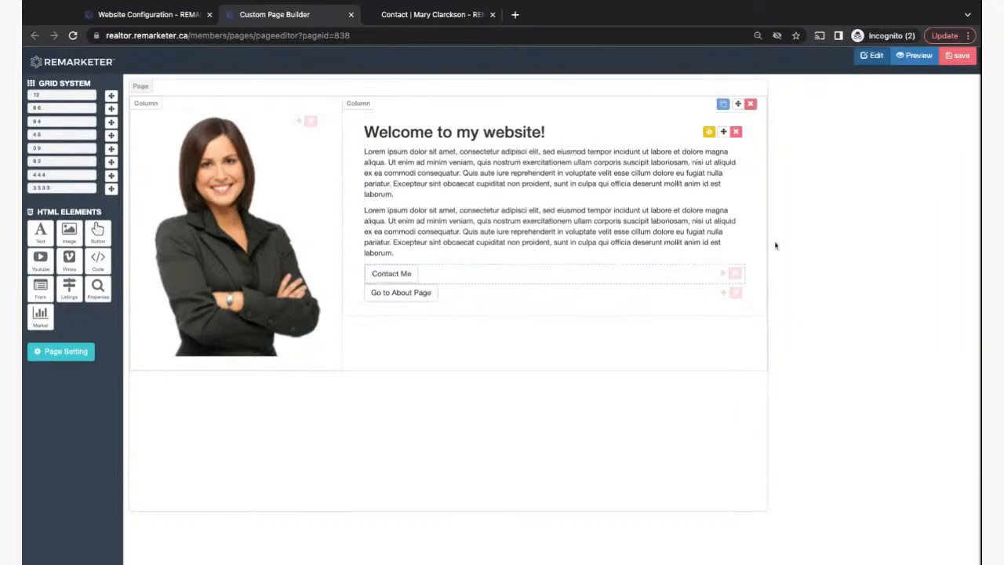
{"action": "left_click", "coordinate": [958, 56]}
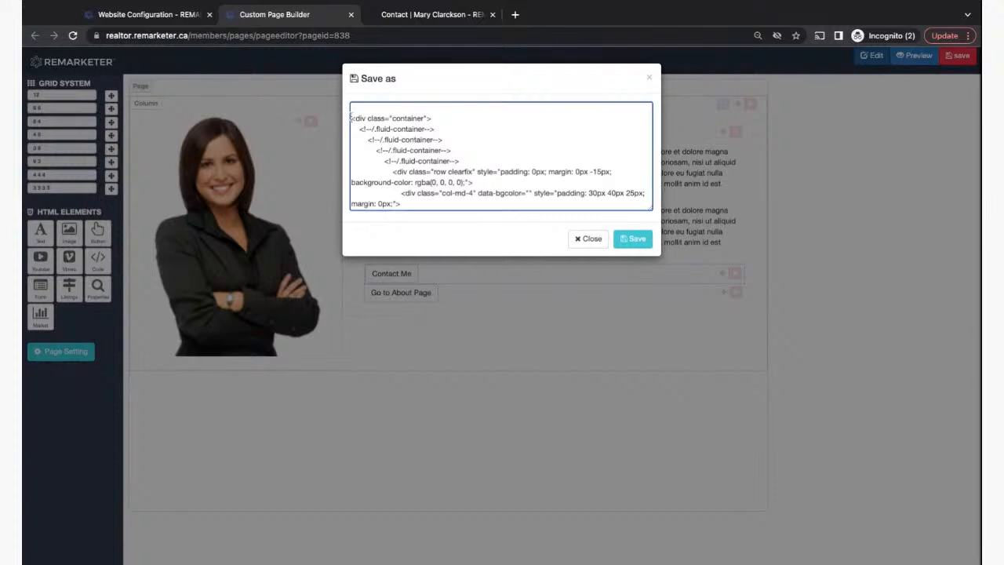
- Copy the page's full HTML from the Save as window and confirm the save
{"action": "left_click_drag", "start_coordinate": [352, 116], "coordinate": [418, 230]}
{"action": "key", "text": "ctrl+c"}
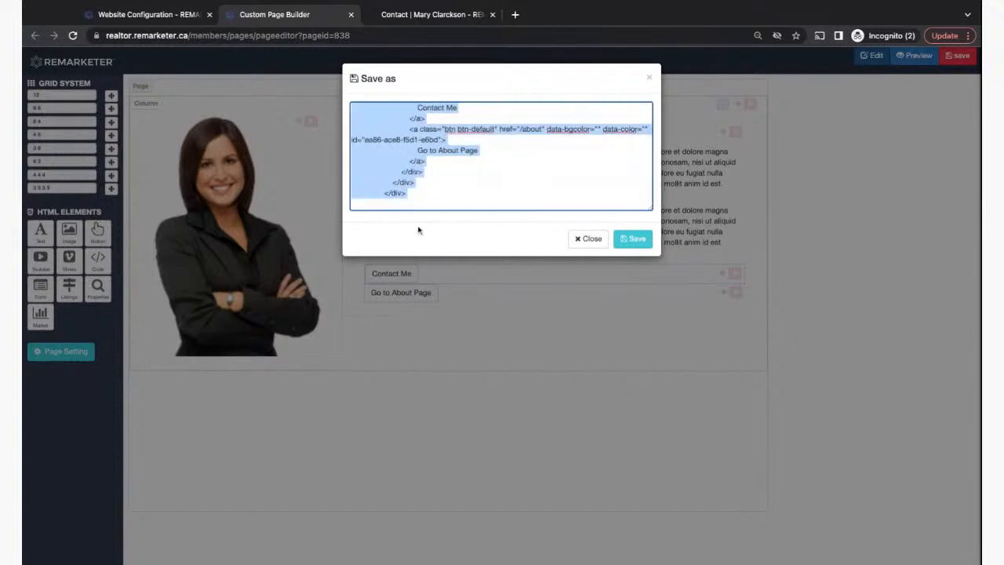
{"action": "scroll", "coordinate": [501, 157], "scroll_direction": "up", "scroll_amount": 10}
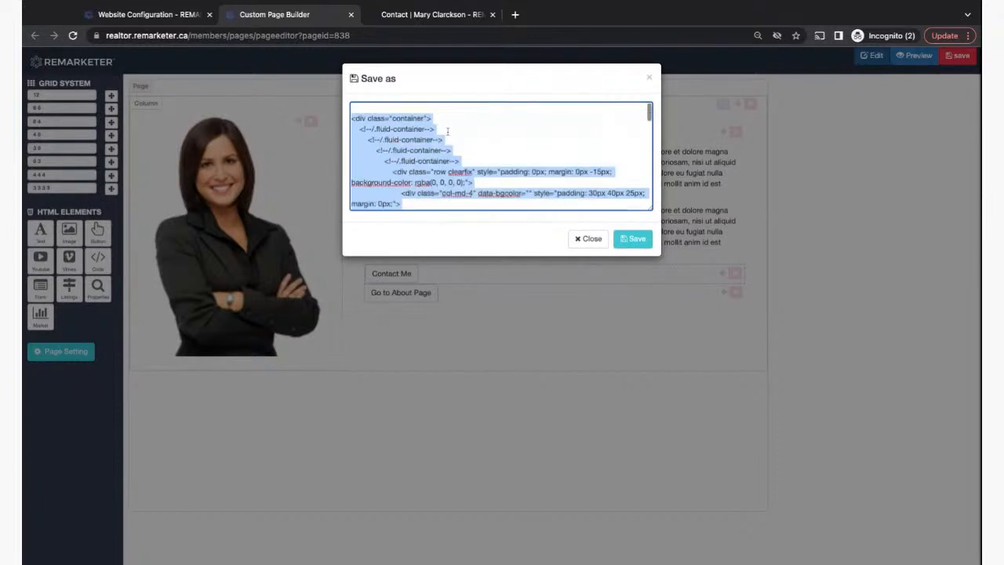
{"action": "scroll", "coordinate": [501, 156], "scroll_direction": "down", "scroll_amount": 10}
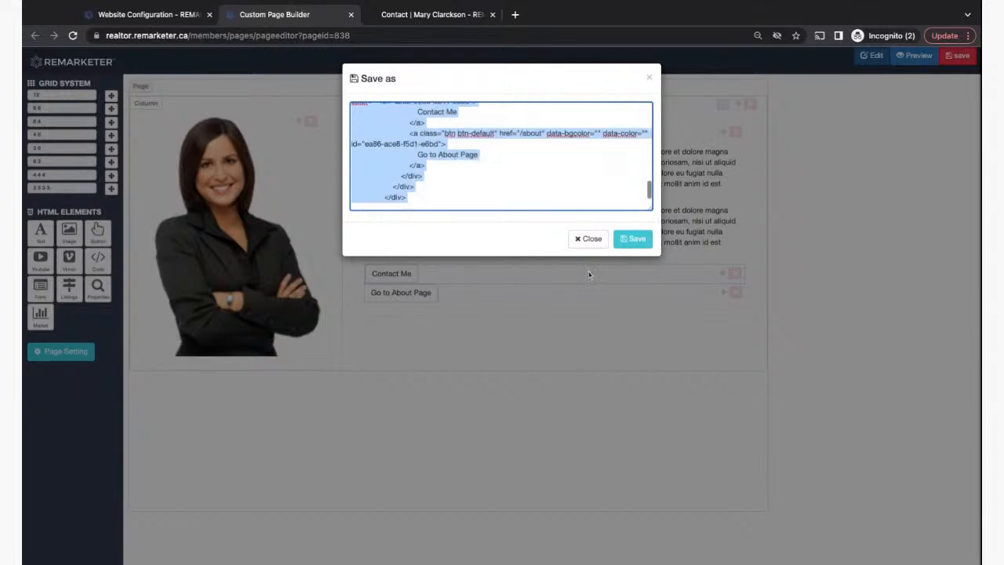
{"action": "left_click", "coordinate": [631, 242]}
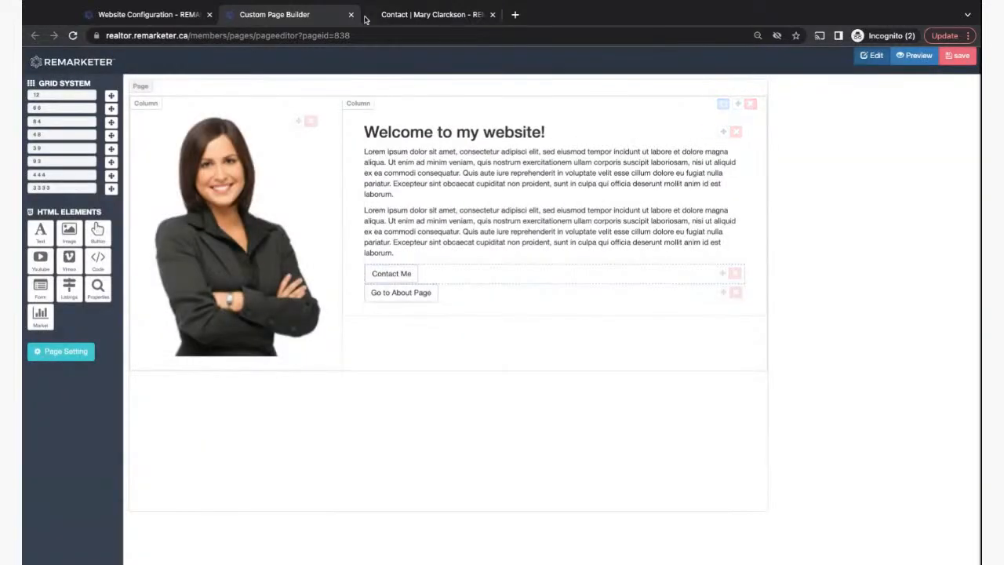
- Replace Custom Section 1's code with the updated HTML and save the website configuration
{"action": "left_click", "coordinate": [400, 16]}
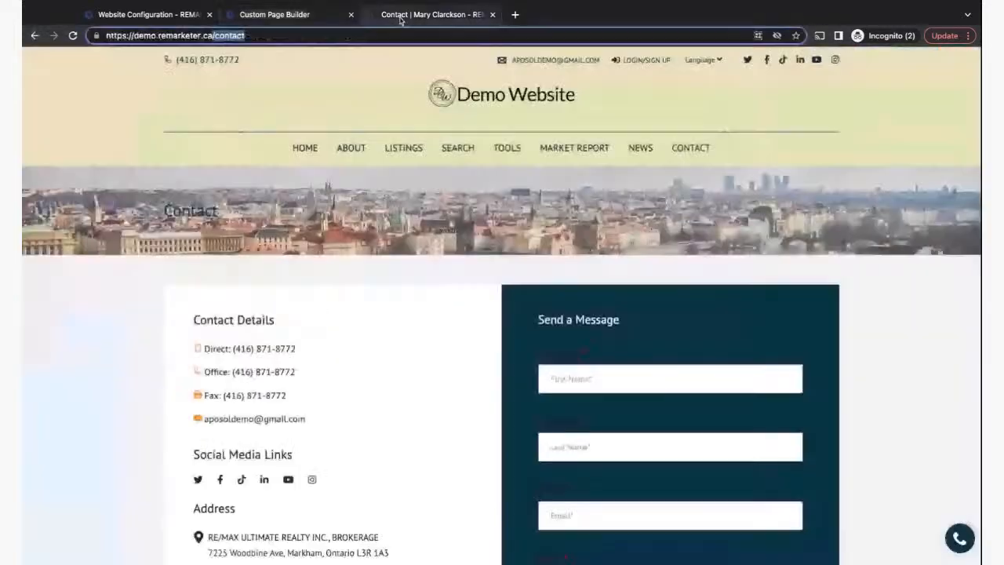
{"action": "left_click", "coordinate": [160, 16]}
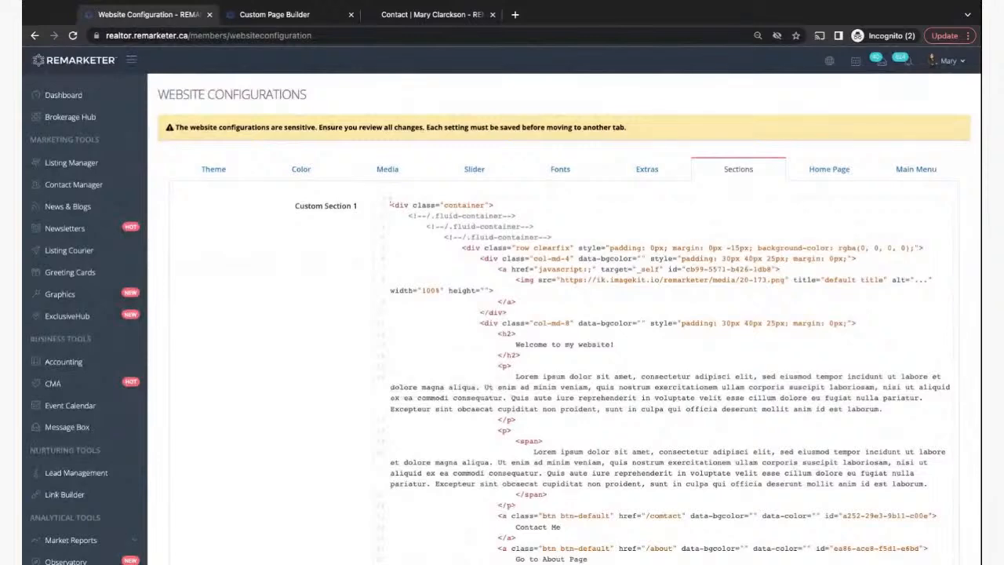
{"action": "key", "text": "ctrl+a"}
{"action": "scroll", "coordinate": [390, 205], "scroll_direction": "down", "scroll_amount": 1}
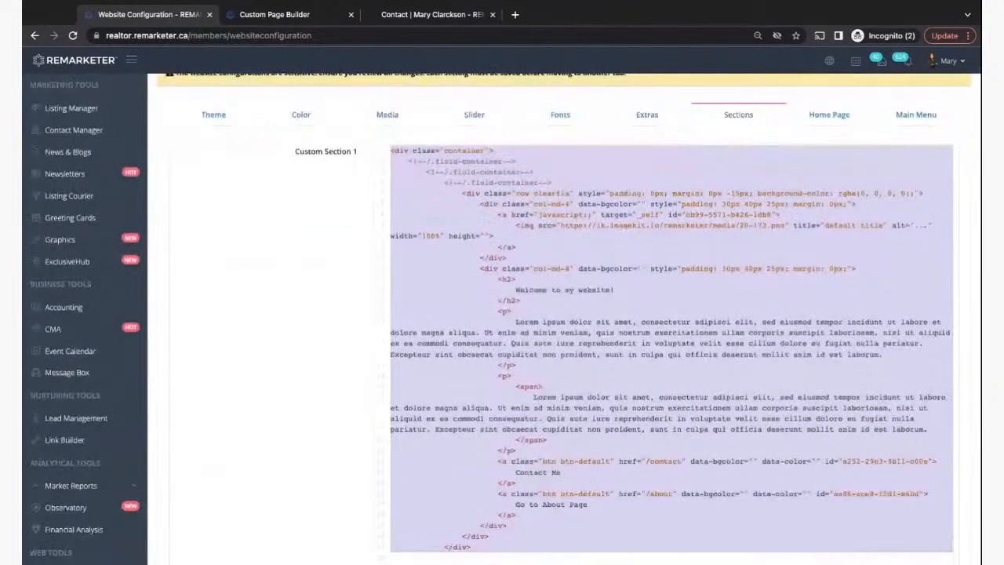
{"action": "key", "text": "Delete"}
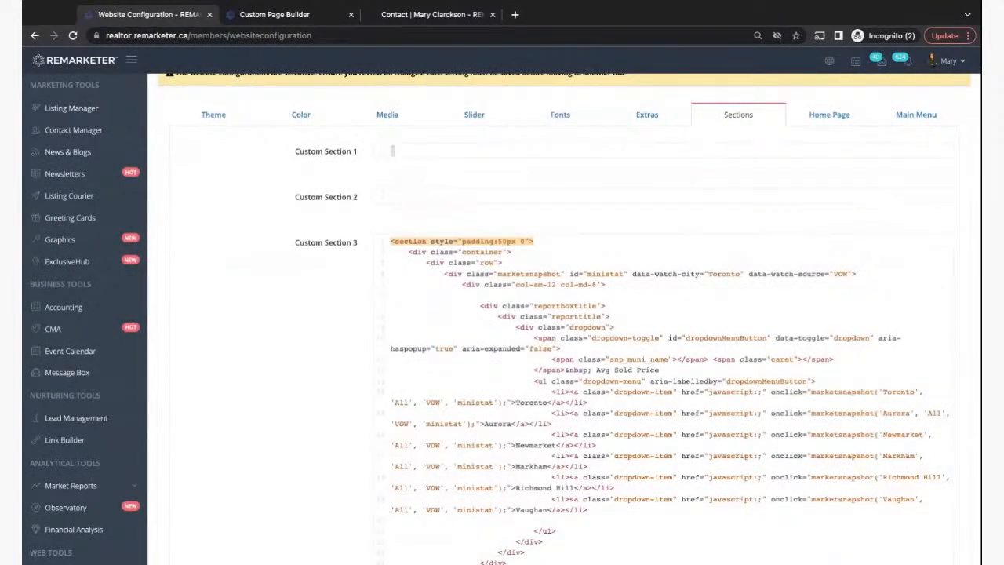
{"action": "key", "text": "ctrl+v"}
{"action": "scroll", "coordinate": [273, 336], "scroll_direction": "down", "scroll_amount": 15}
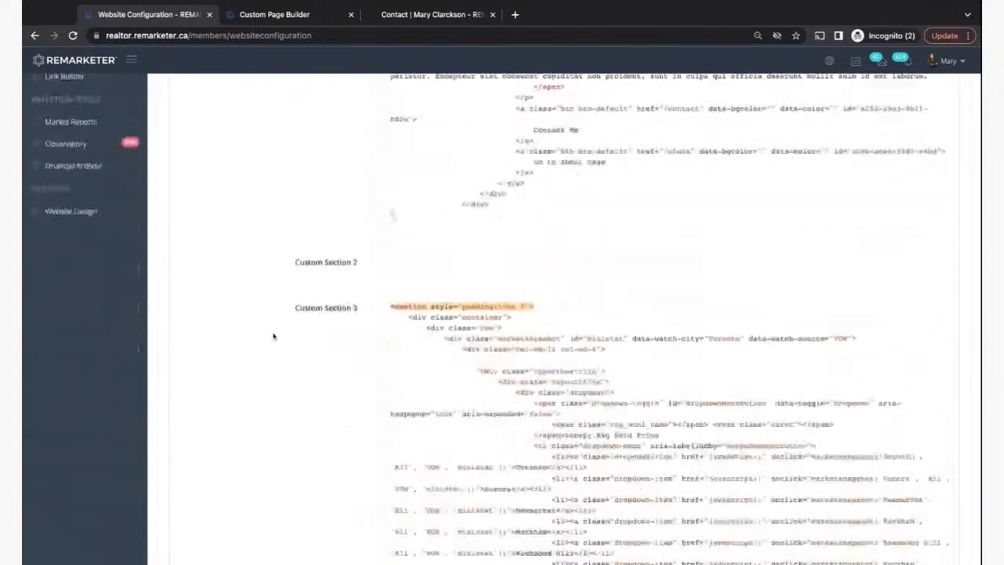
{"action": "scroll", "coordinate": [273, 335], "scroll_direction": "down", "scroll_amount": 10}
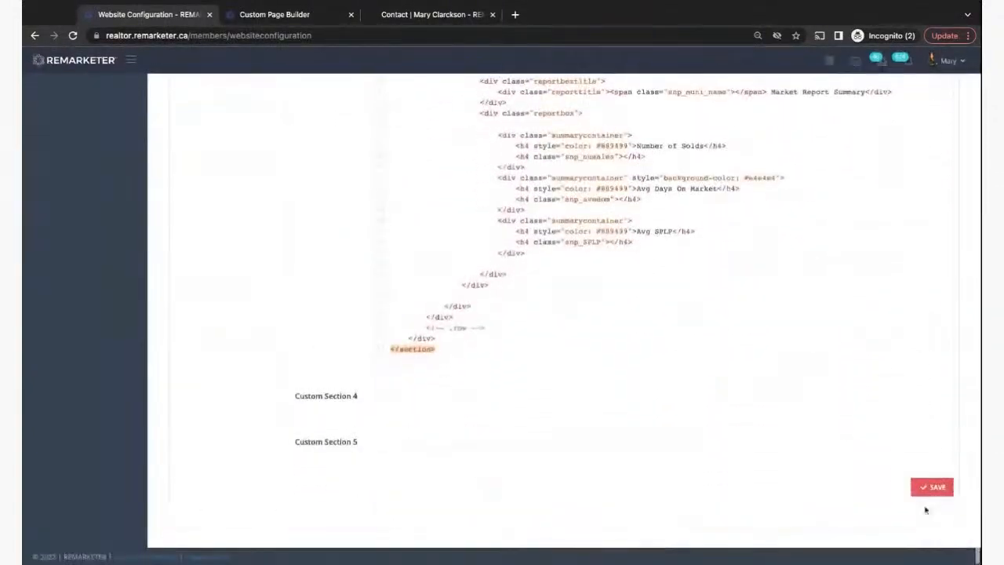
{"action": "left_click", "coordinate": [939, 488]}
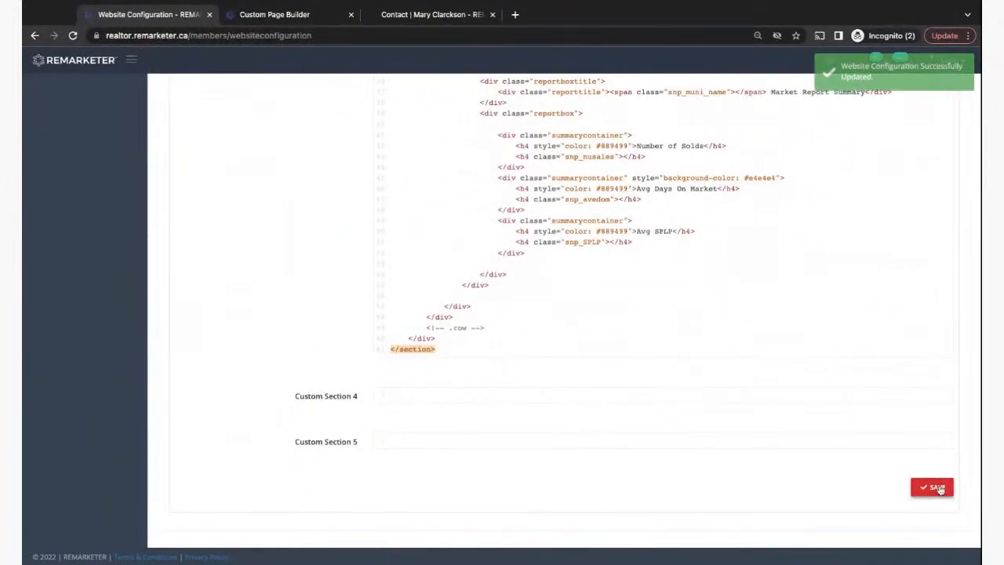
{"action": "scroll", "coordinate": [324, 146], "scroll_direction": "up", "scroll_amount": 15}
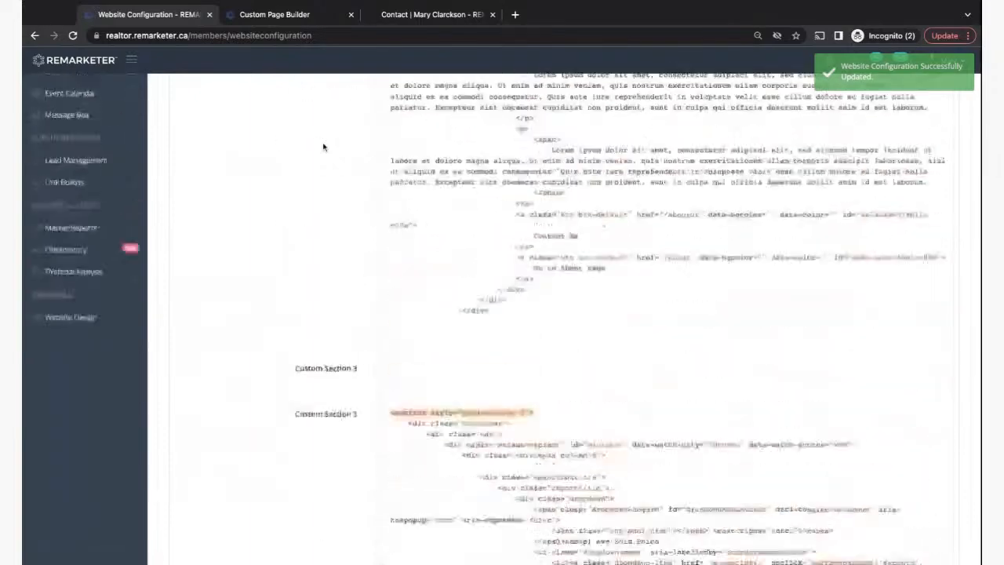
{"action": "left_click", "coordinate": [270, 16]}
- On the live home page, confirm Contact Me in the welcome section now opens /contact
{"action": "left_click", "coordinate": [416, 14]}
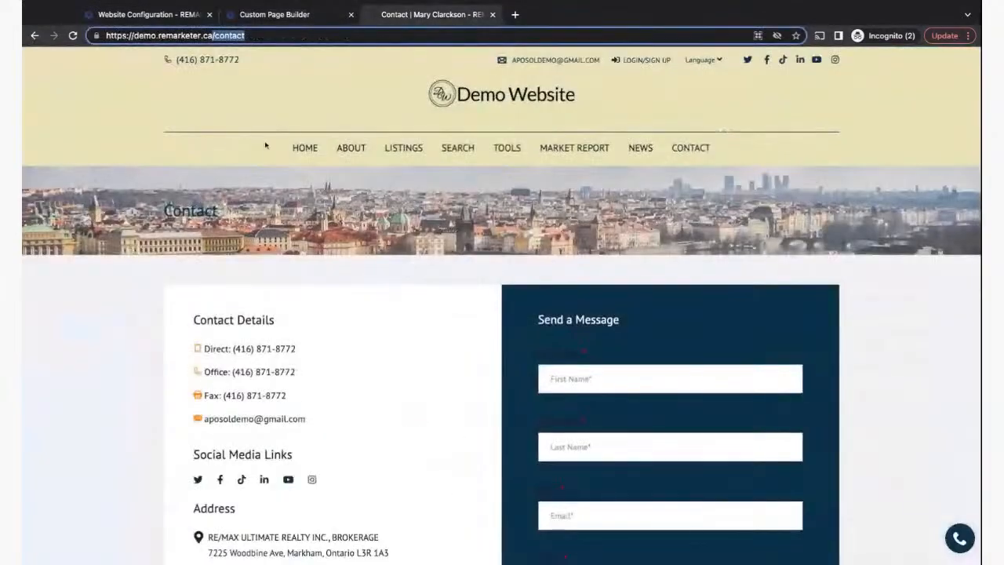
{"action": "left_click", "coordinate": [305, 149]}
{"action": "scroll", "coordinate": [332, 314], "scroll_direction": "down", "scroll_amount": 6}
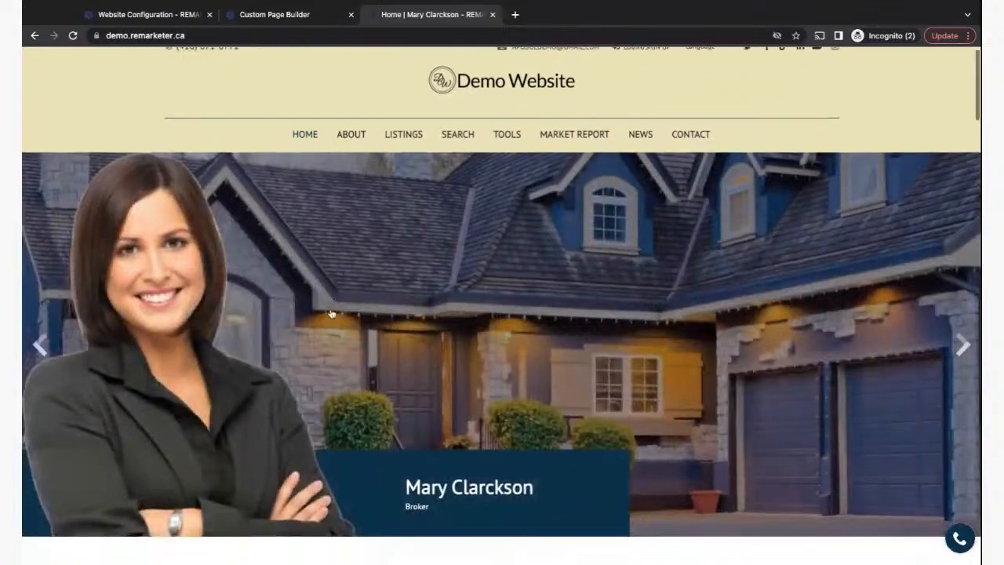
{"action": "scroll", "coordinate": [331, 314], "scroll_direction": "down", "scroll_amount": 3}
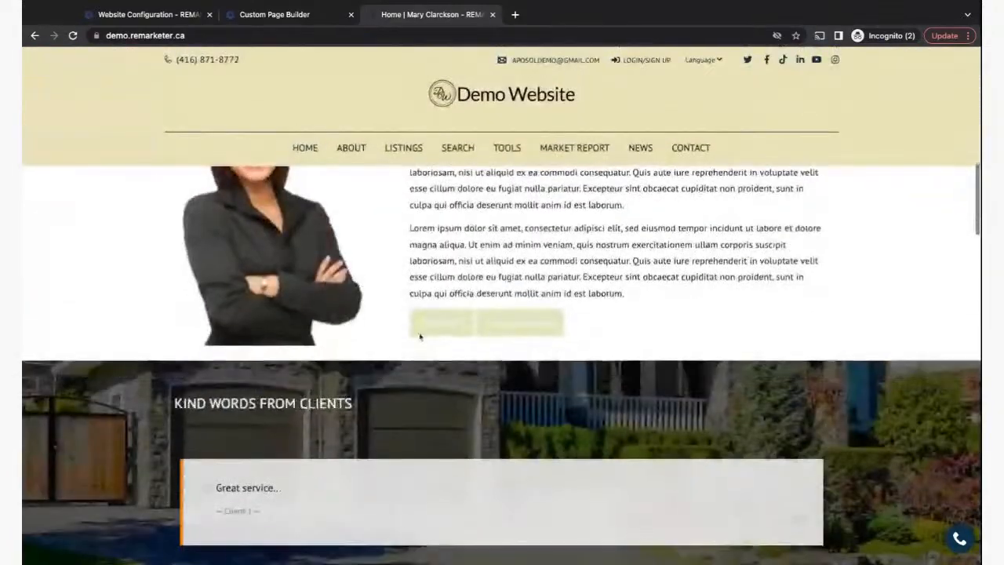
{"action": "scroll", "coordinate": [640, 318], "scroll_direction": "up", "scroll_amount": 8}
{"action": "scroll", "coordinate": [441, 399], "scroll_direction": "down", "scroll_amount": 4}
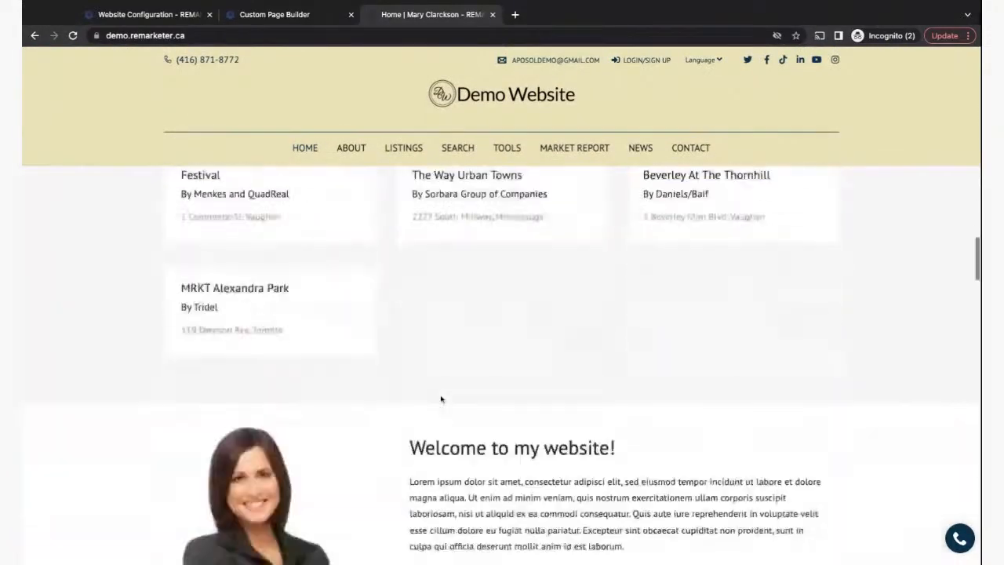
{"action": "scroll", "coordinate": [441, 399], "scroll_direction": "down", "scroll_amount": 5}
{"action": "scroll", "coordinate": [441, 399], "scroll_direction": "up", "scroll_amount": 2}
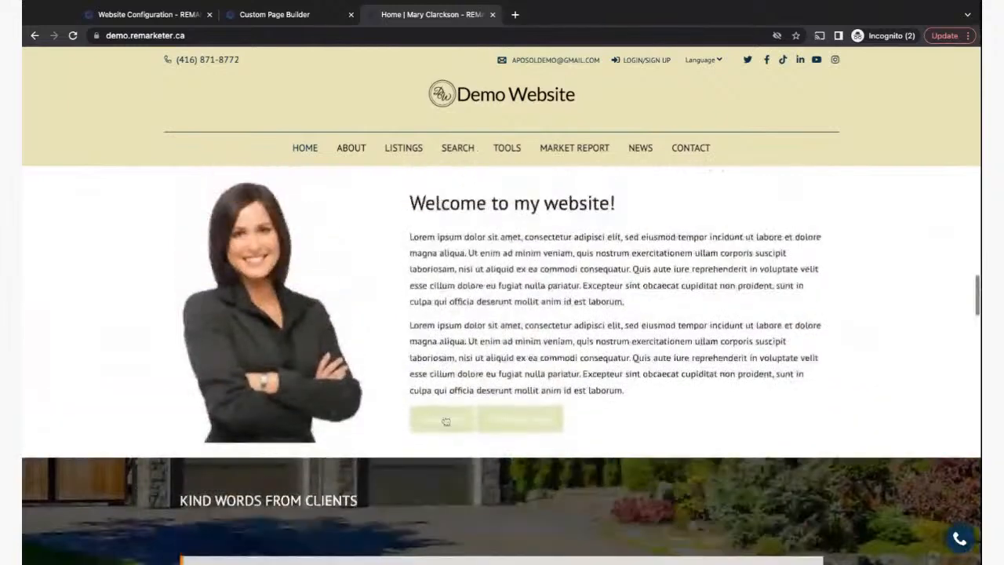
{"action": "left_click", "coordinate": [445, 424]}
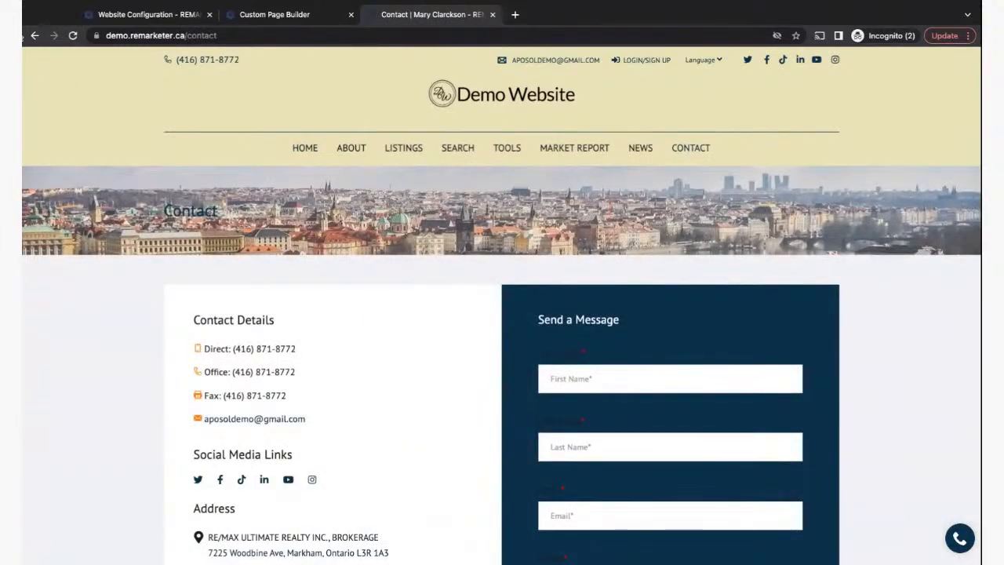
{"action": "left_click", "coordinate": [33, 36]}
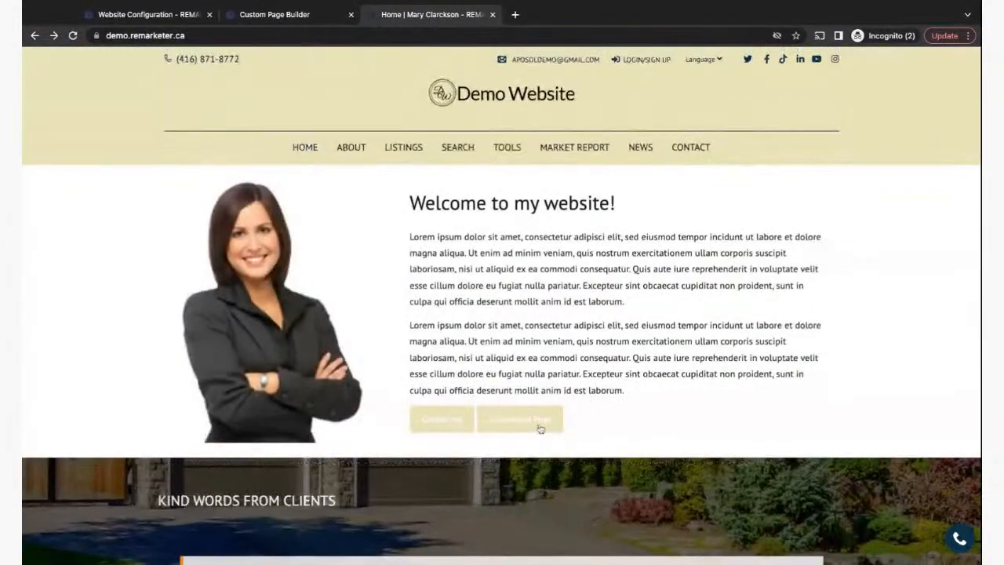
- Confirm Go to About Page opens the About page
{"action": "left_click", "coordinate": [515, 423]}
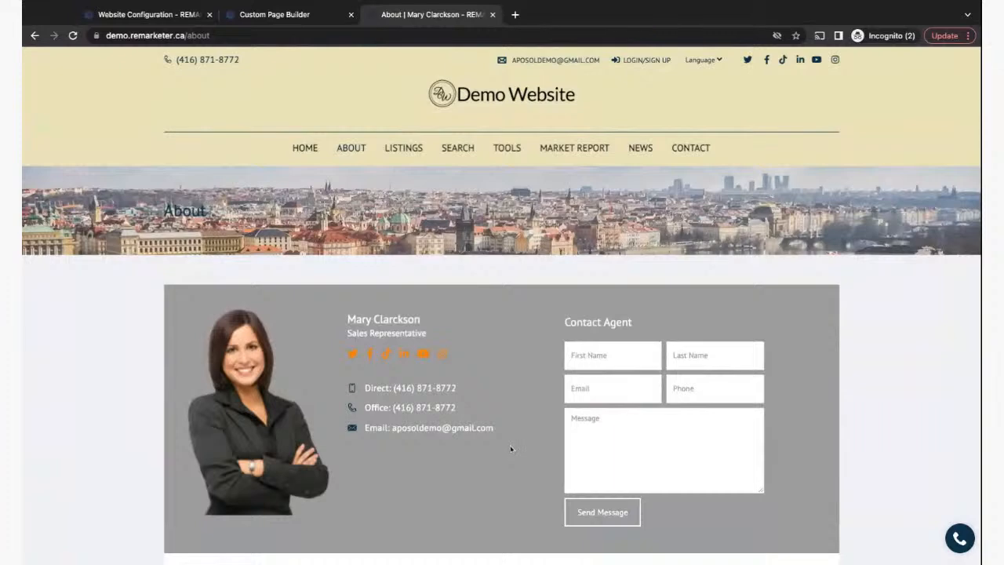
{"action": "scroll", "coordinate": [510, 448], "scroll_direction": "down", "scroll_amount": 3}
{"action": "scroll", "coordinate": [509, 448], "scroll_direction": "up", "scroll_amount": 4}
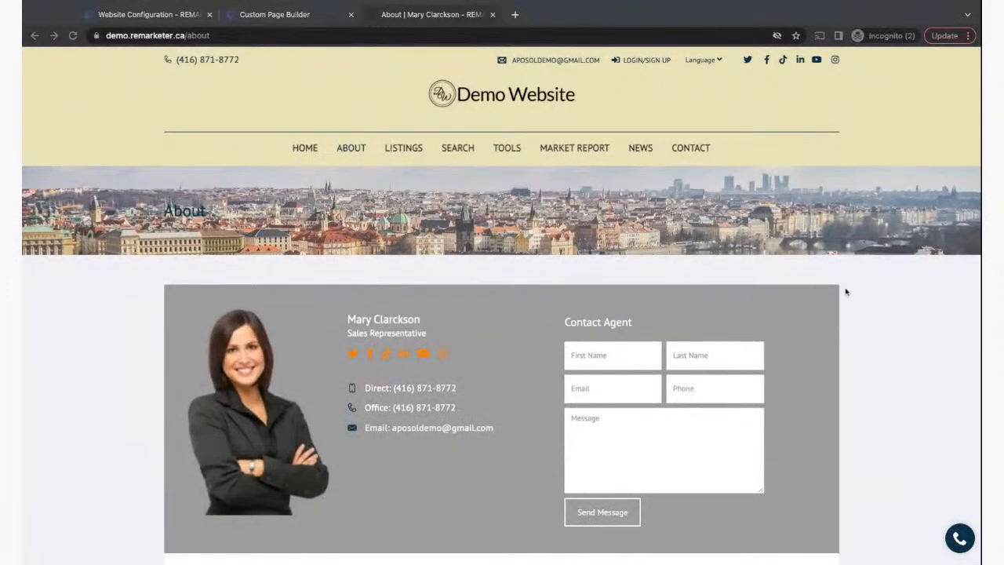
{"action": "left_click", "coordinate": [889, 309]}
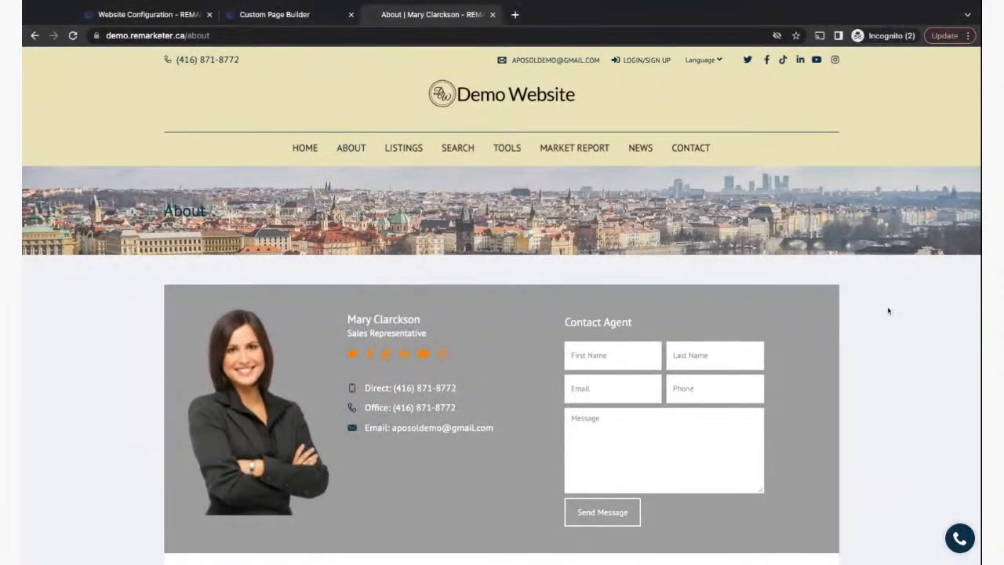
{"action": "left_click", "coordinate": [283, 17]}
- Look over the Main Menu and Home Page settings in Website Configuration
{"action": "left_click", "coordinate": [184, 12]}
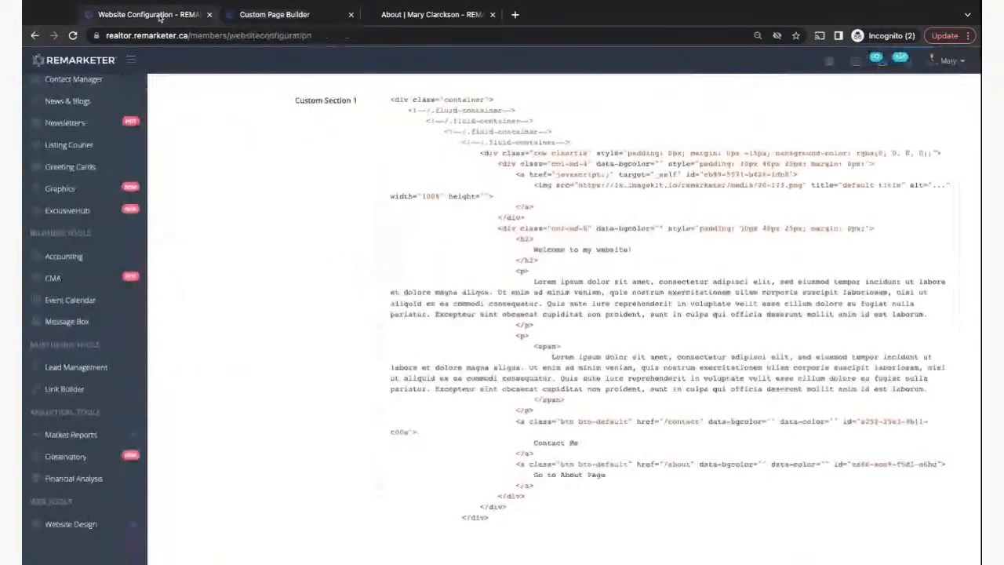
{"action": "scroll", "coordinate": [277, 197], "scroll_direction": "up", "scroll_amount": 2}
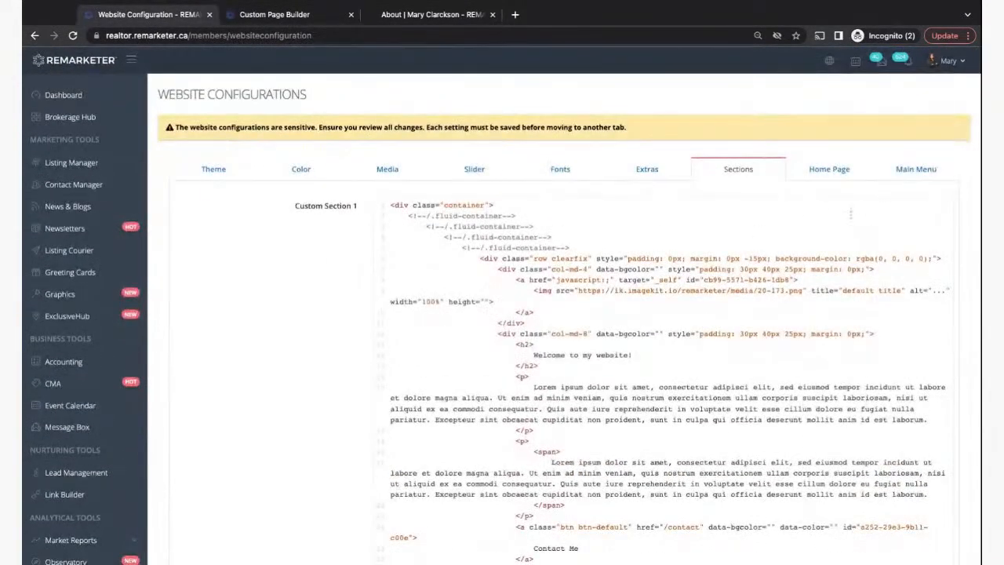
{"action": "left_click", "coordinate": [916, 173]}
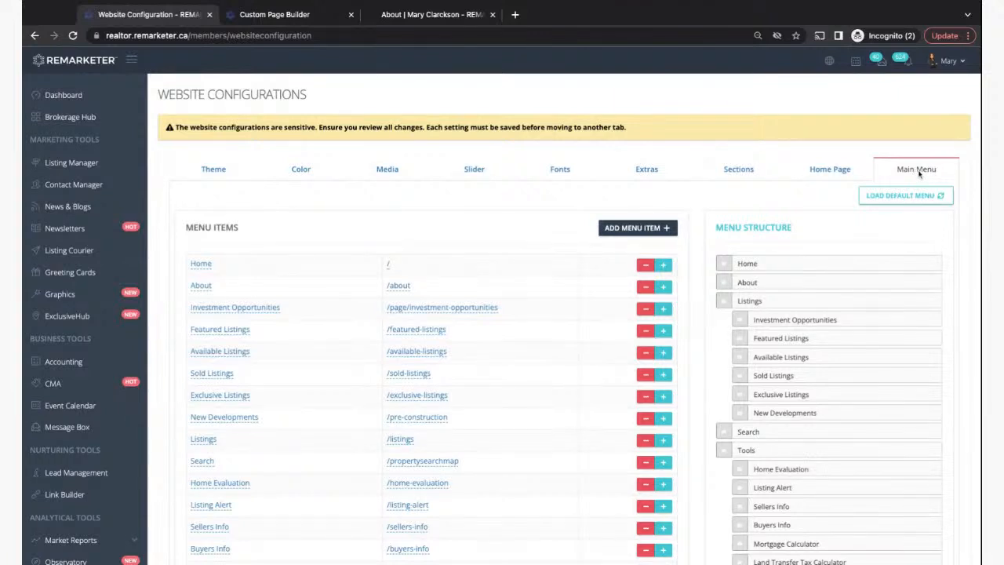
{"action": "left_click", "coordinate": [823, 170]}
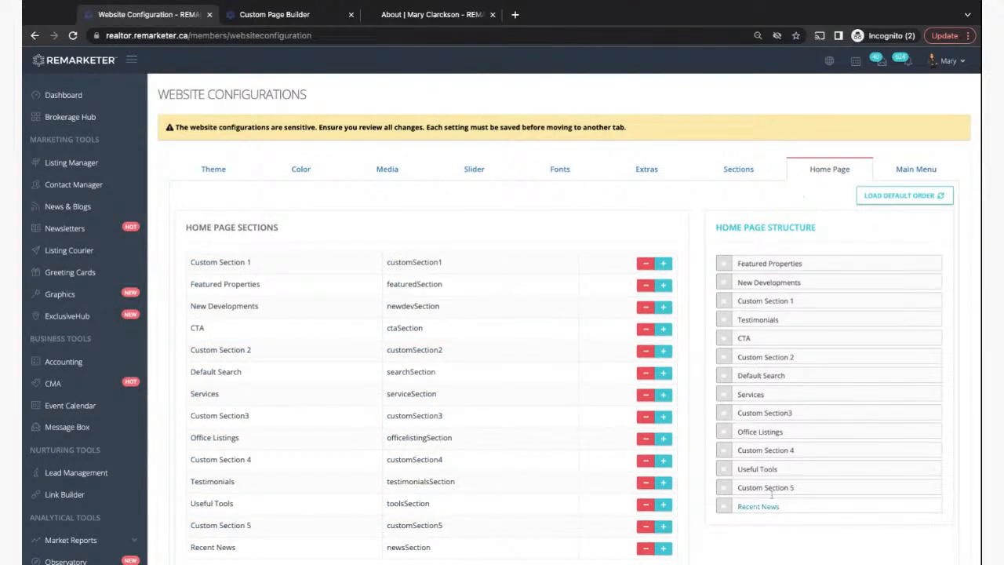
{"action": "left_click", "coordinate": [917, 170]}
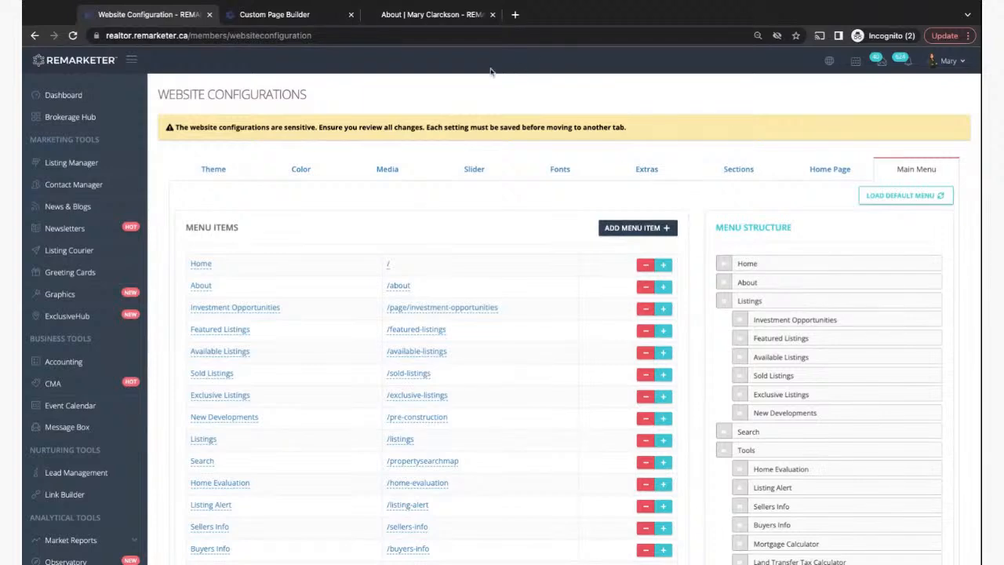
{"action": "left_click", "coordinate": [436, 15]}
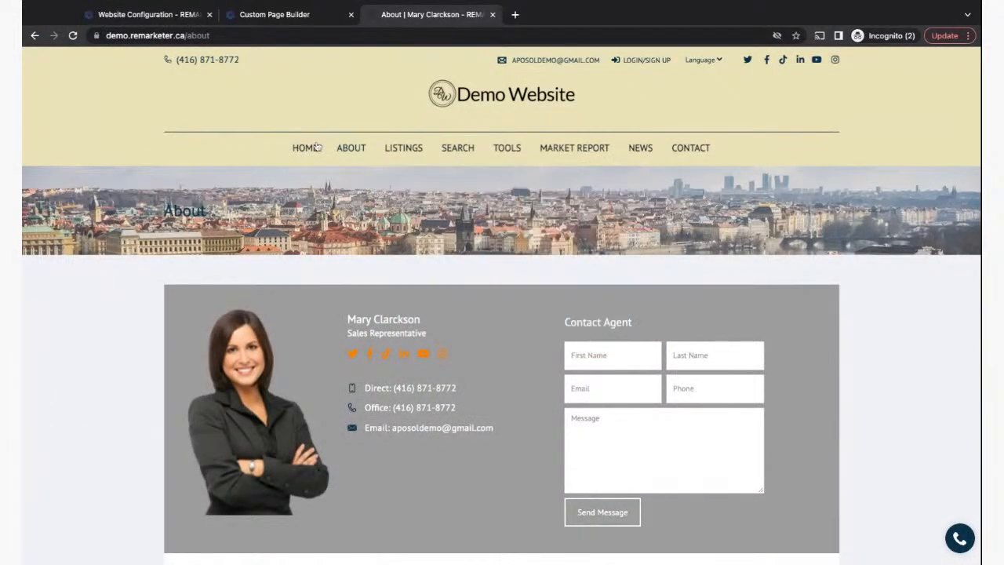
{"action": "mouse_move", "coordinate": [407, 153]}
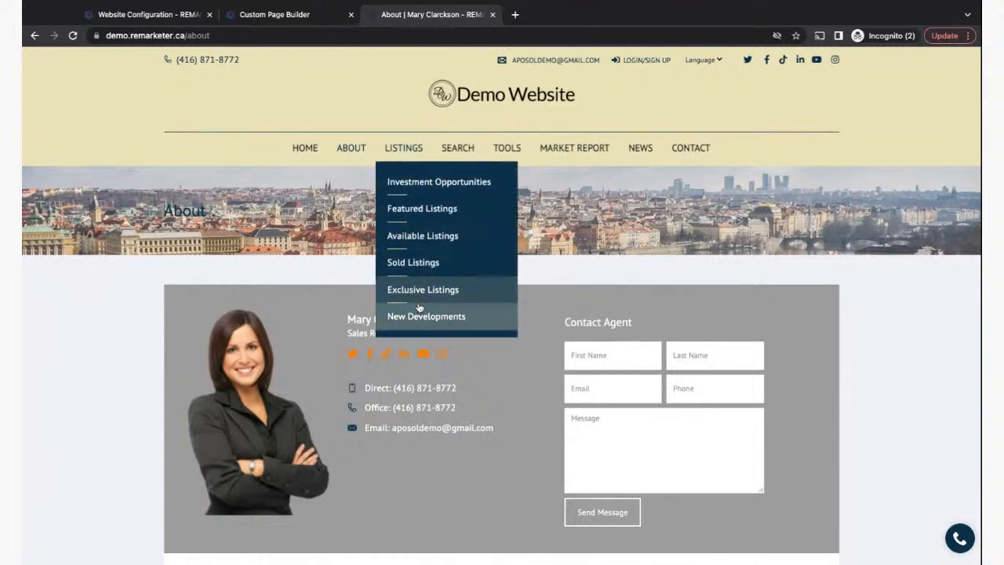
{"action": "mouse_move", "coordinate": [507, 153]}
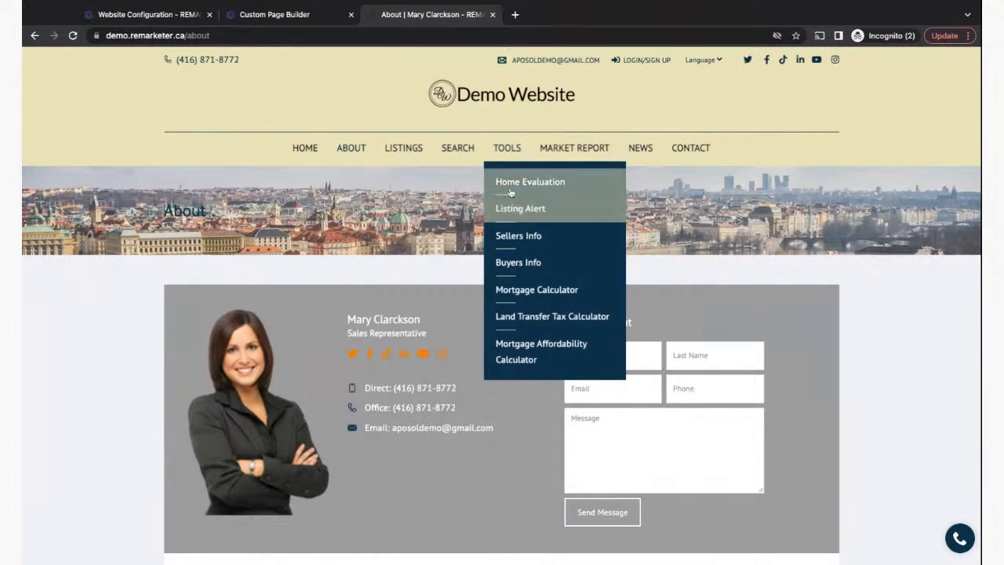
{"action": "mouse_move", "coordinate": [571, 152]}
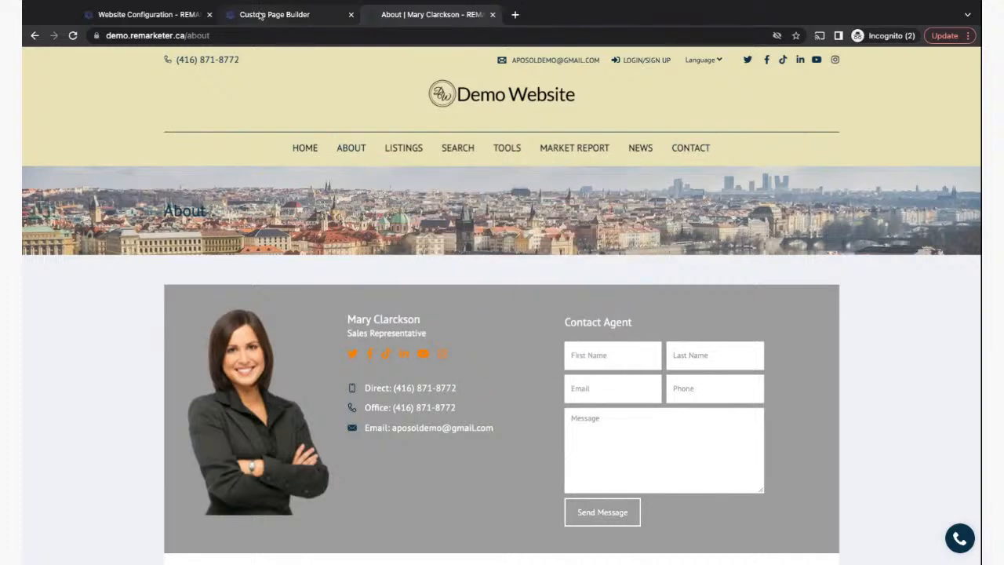
{"action": "left_click", "coordinate": [166, 20]}
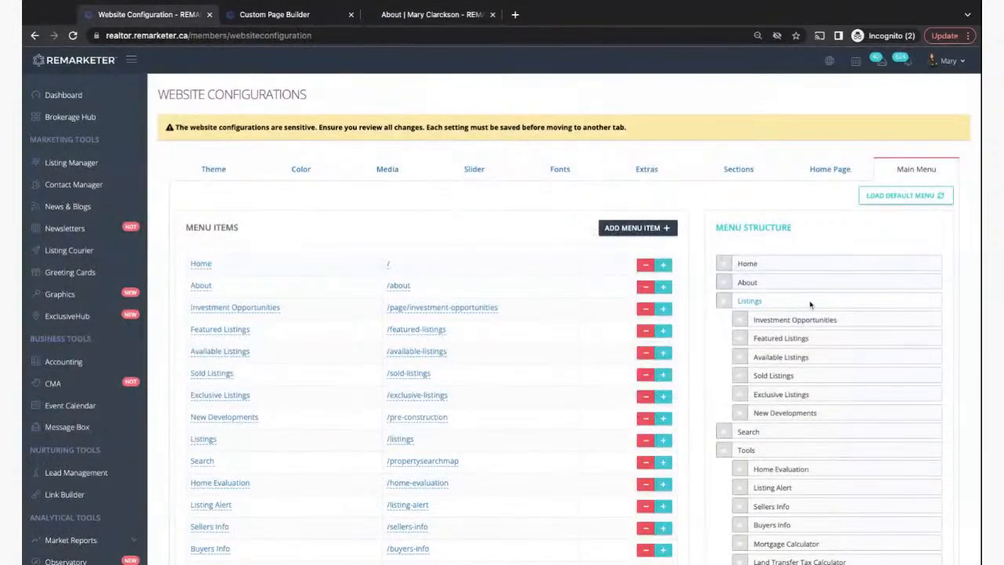
{"action": "scroll", "coordinate": [810, 304], "scroll_direction": "down", "scroll_amount": 3}
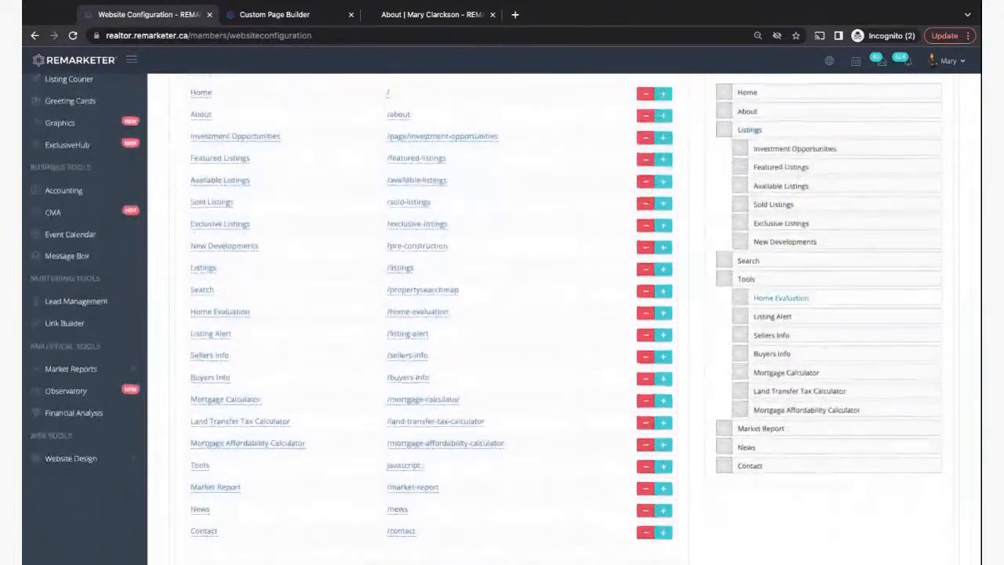
{"action": "scroll", "coordinate": [810, 305], "scroll_direction": "up", "scroll_amount": 3}
{"action": "scroll", "coordinate": [748, 162], "scroll_direction": "down", "scroll_amount": 3}
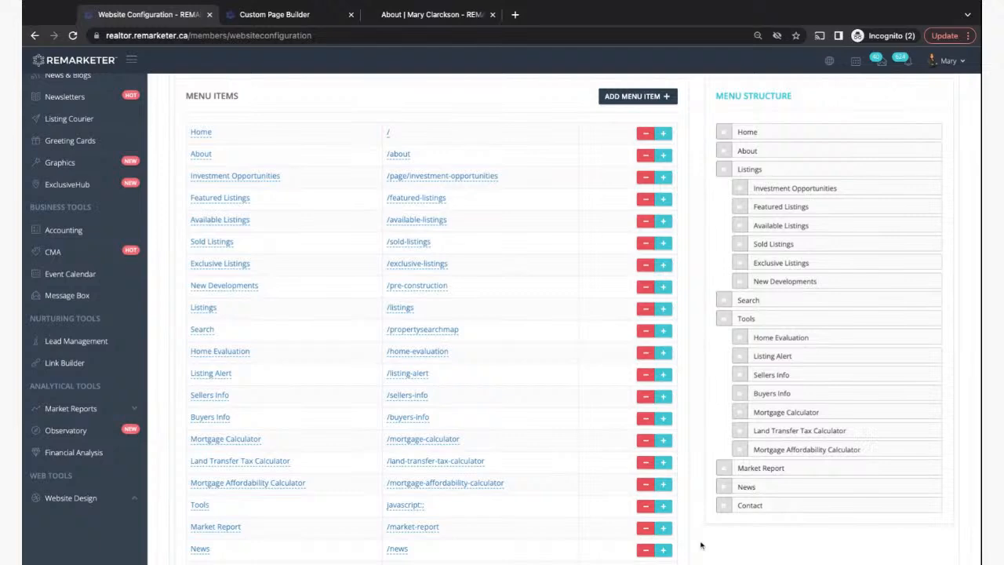
{"action": "scroll", "coordinate": [501, 313], "scroll_direction": "down", "scroll_amount": 3}
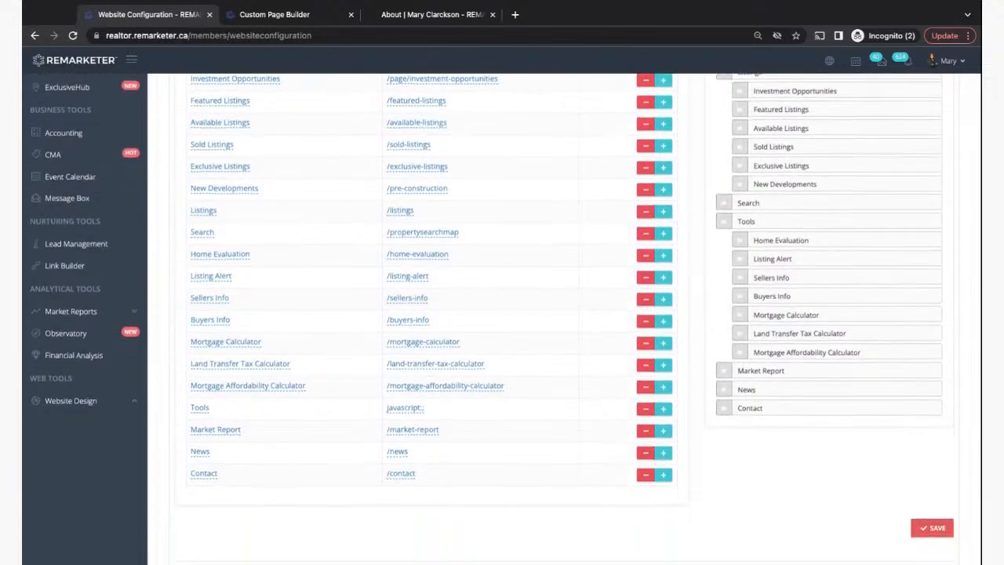
{"action": "scroll", "coordinate": [502, 314], "scroll_direction": "up", "scroll_amount": 5}
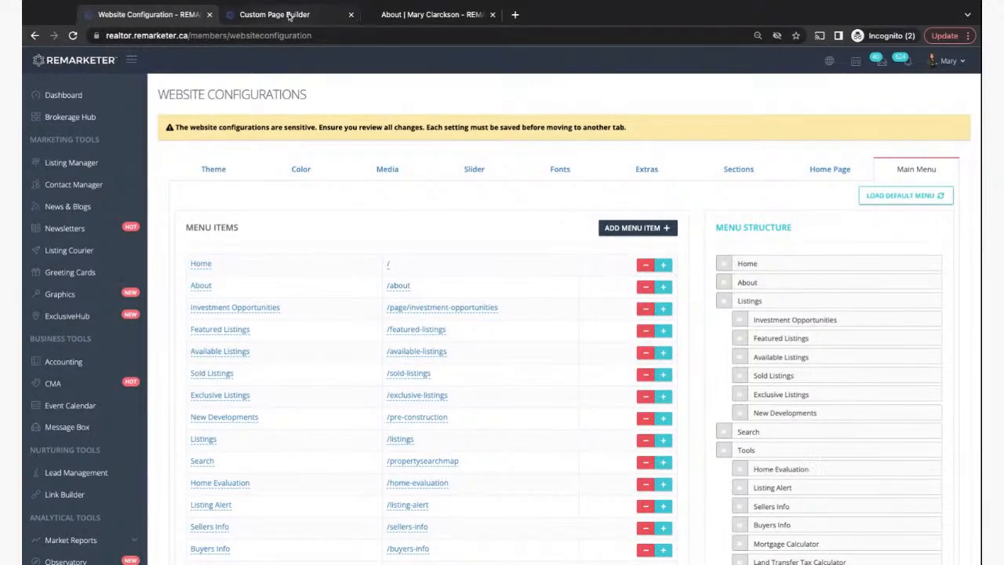
{"action": "left_click", "coordinate": [430, 14]}
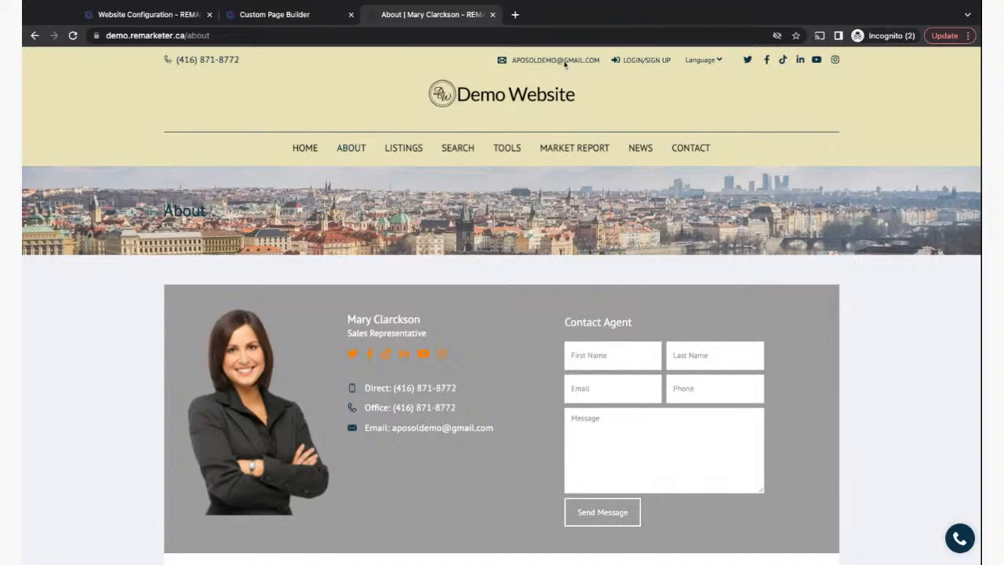
{"action": "left_click", "coordinate": [515, 14]}
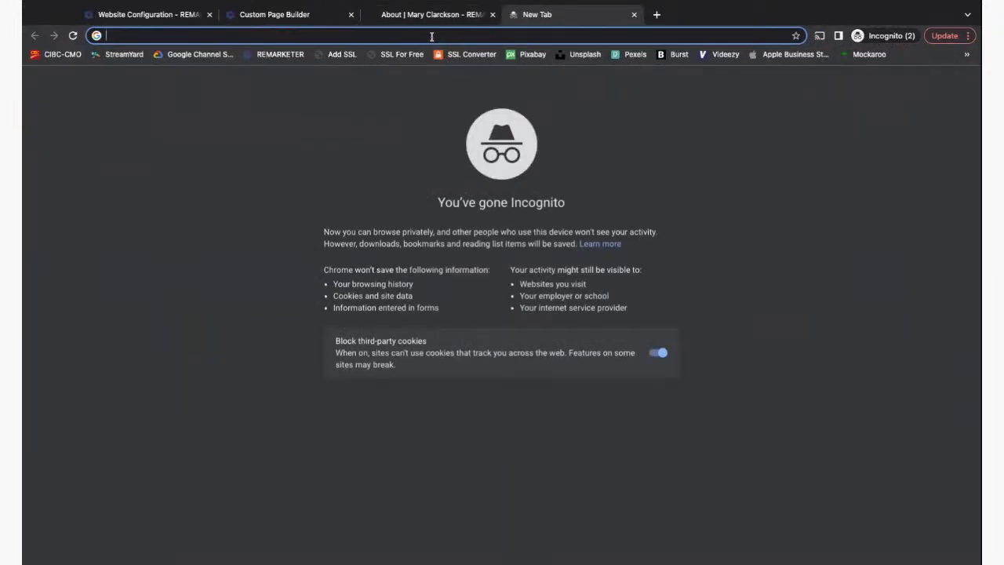
- Search for reco and open the Real Estate Council of Ontario site at reco.on.ca
{"action": "type", "text": "rec"}
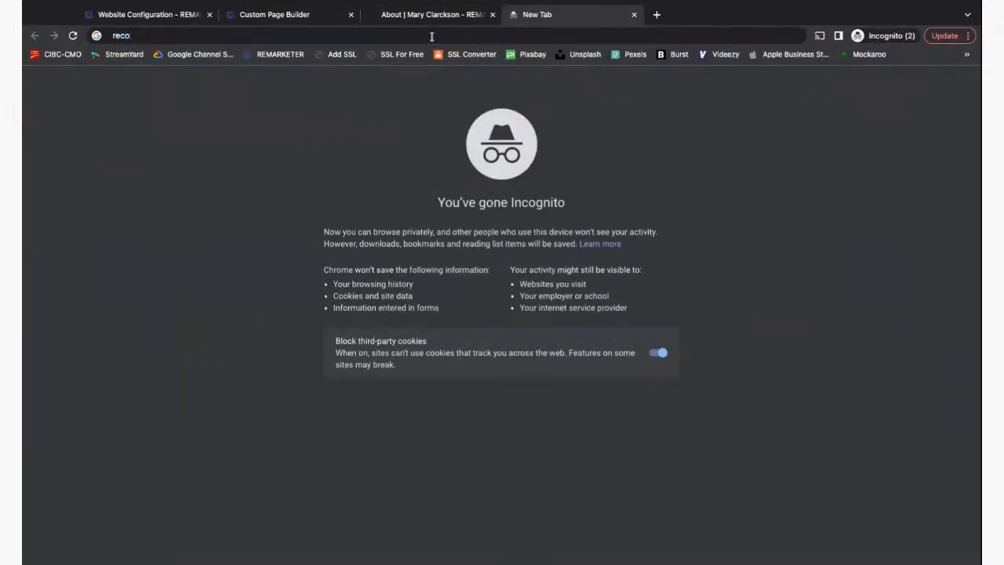
{"action": "type", "text": "o"}
{"action": "key", "text": "Return"}
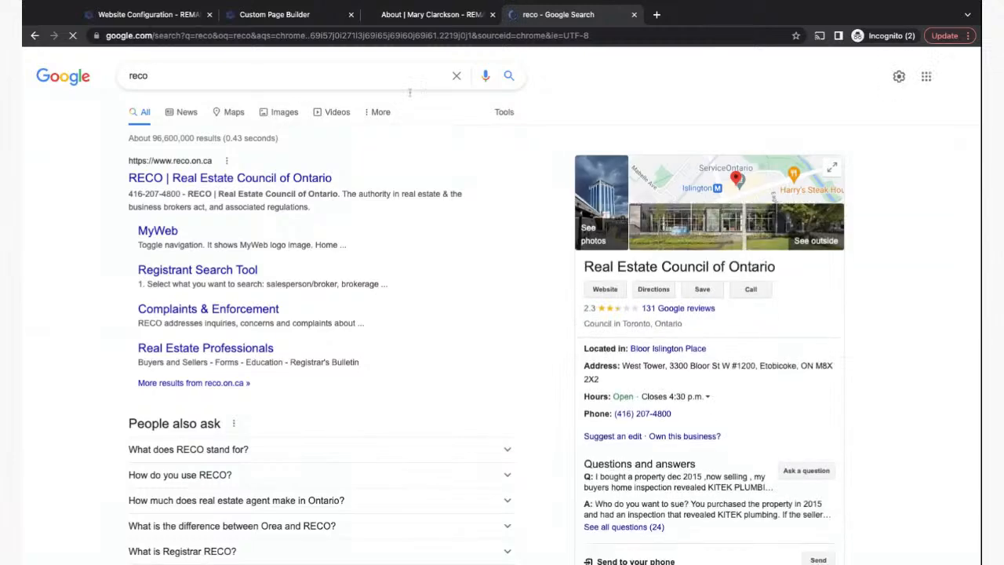
{"action": "left_click", "coordinate": [189, 176]}
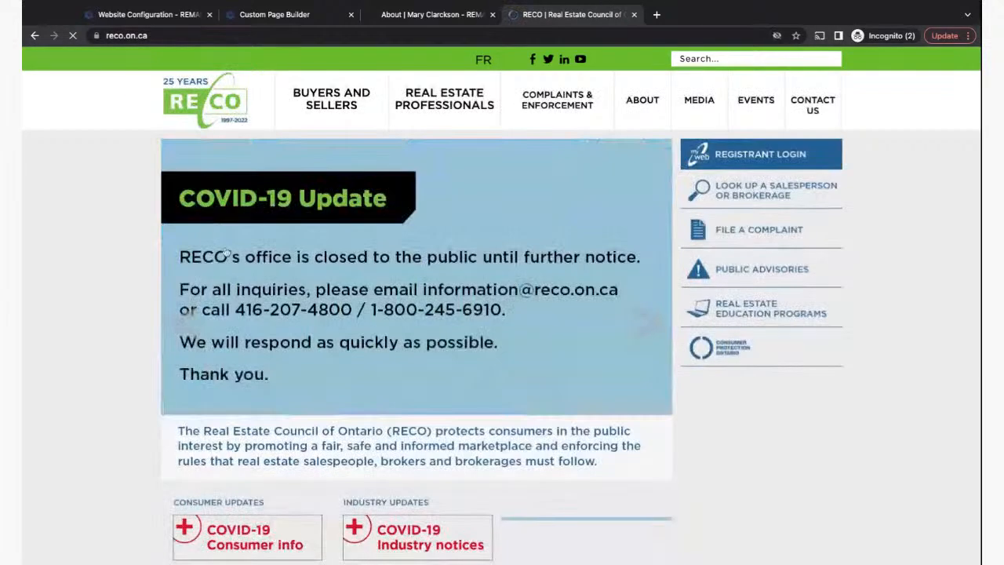
{"action": "left_click", "coordinate": [114, 35]}
{"action": "key", "text": "ctrl+c"}
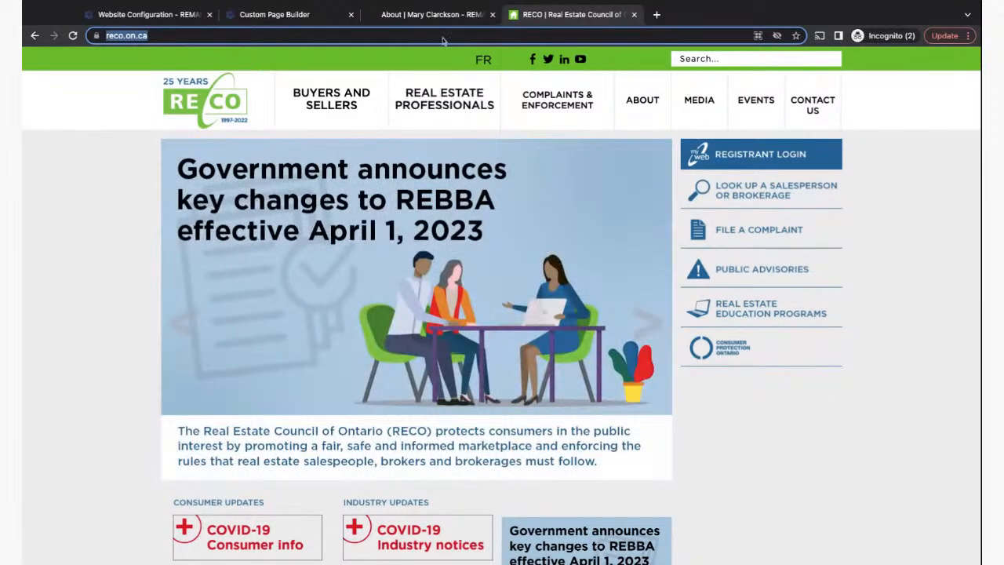
{"action": "left_click", "coordinate": [416, 16]}
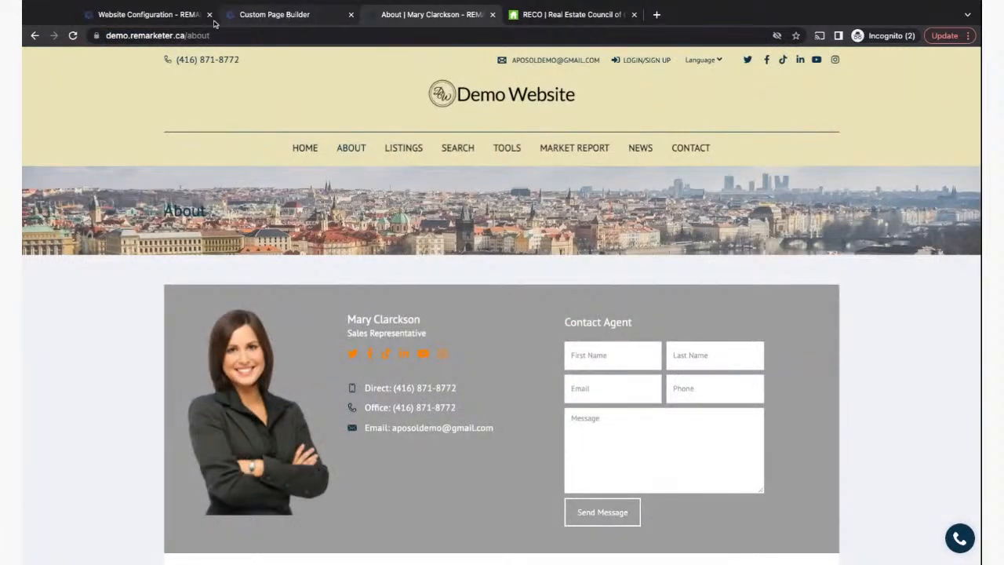
- Switch to the Website Configuration tab showing the Main Menu items and structure
{"action": "left_click", "coordinate": [167, 21]}
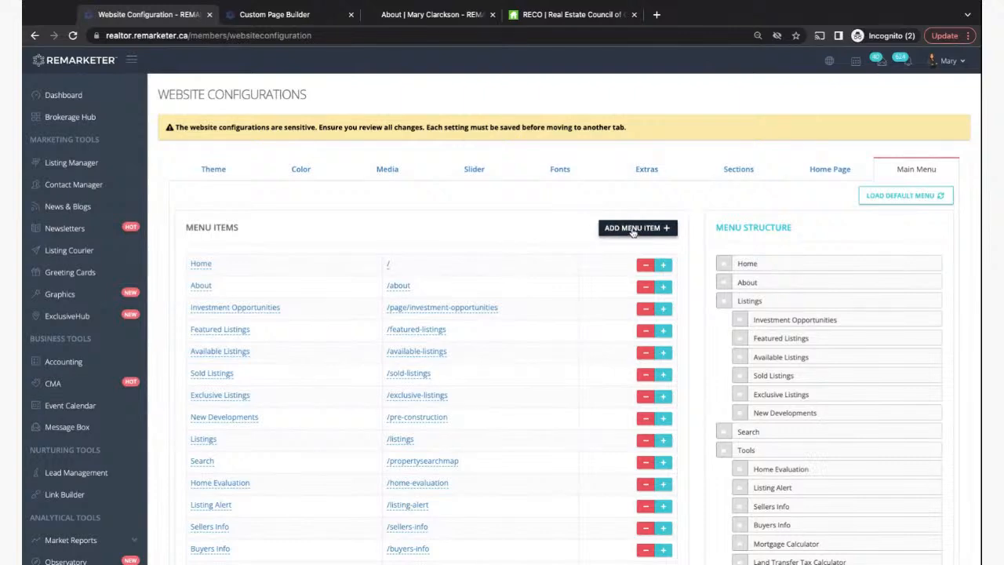
{"action": "left_click", "coordinate": [633, 228]}
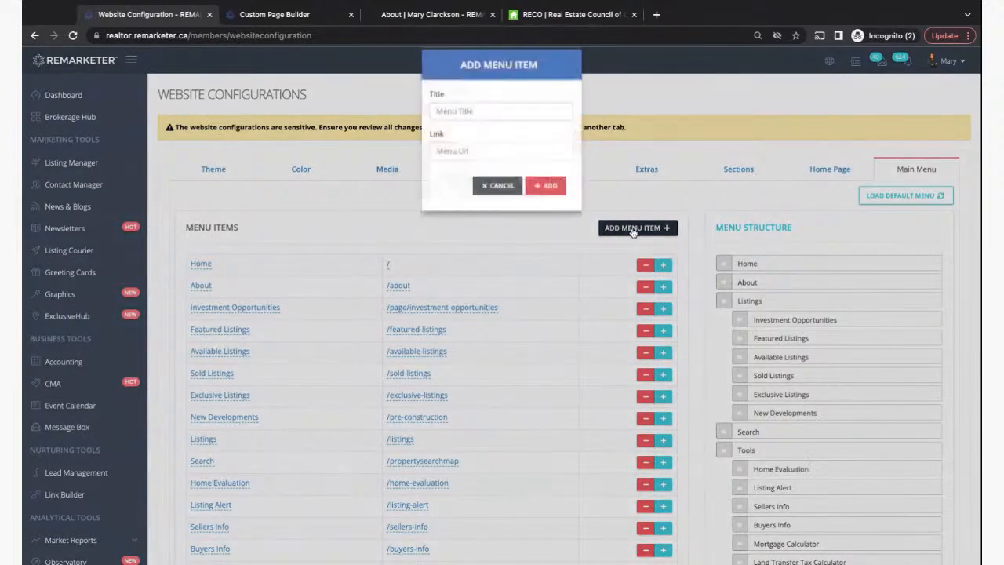
{"action": "left_click", "coordinate": [461, 126]}
{"action": "type", "text": "RECO"}
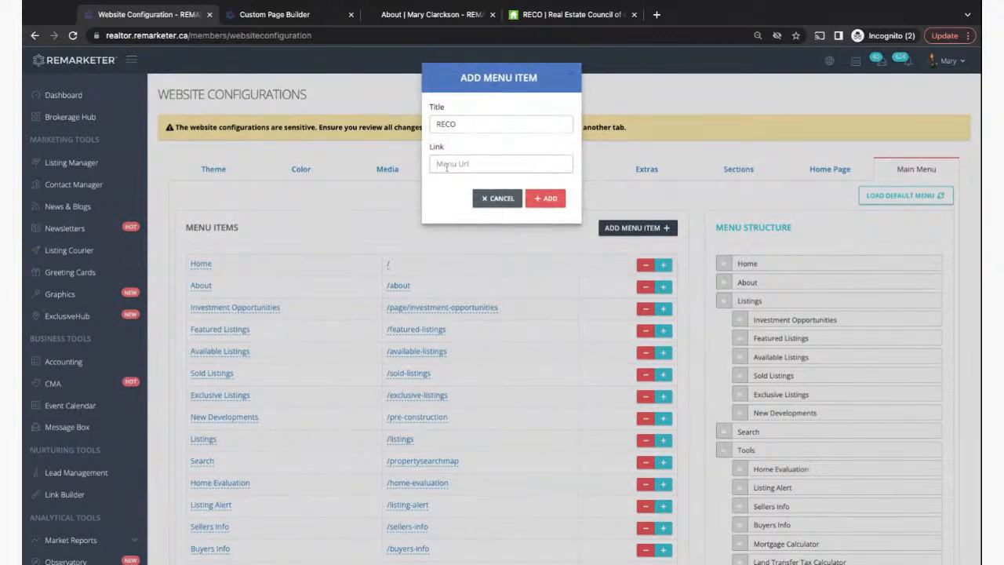
{"action": "key", "text": "ctrl+v"}
{"action": "left_click", "coordinate": [546, 198]}
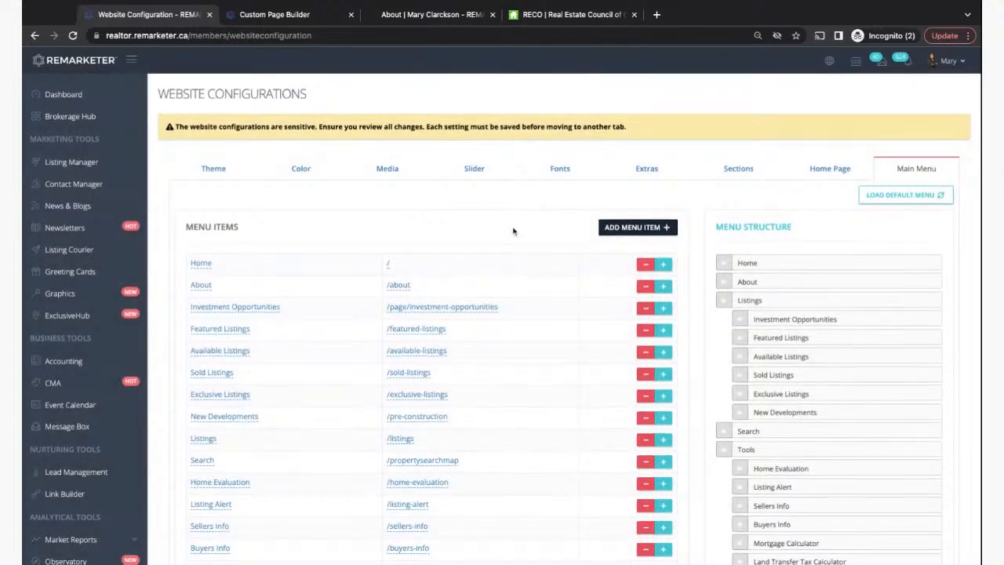
- Place RECO at the end of the menu structure and save the menu
{"action": "scroll", "coordinate": [512, 231], "scroll_direction": "down", "scroll_amount": 4}
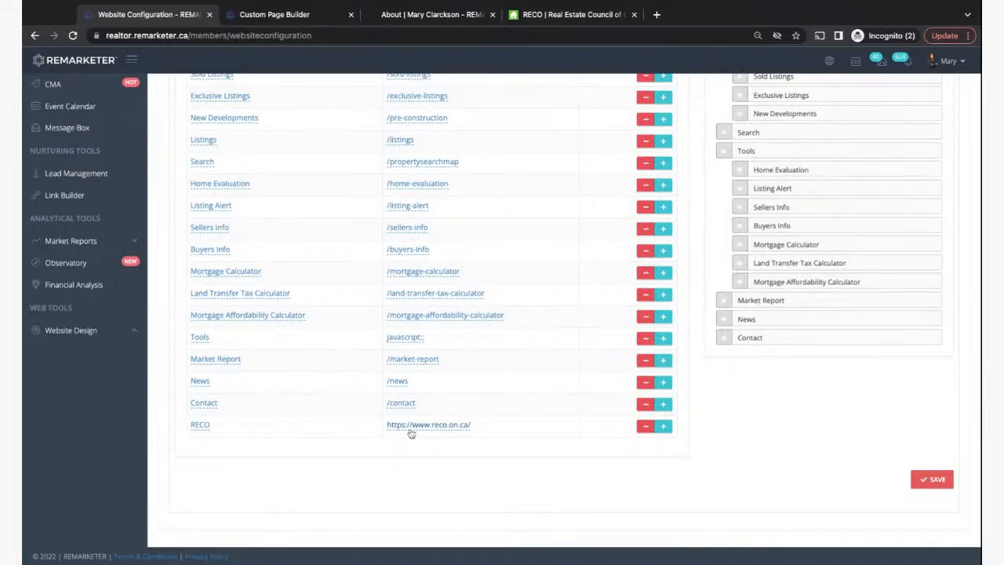
{"action": "scroll", "coordinate": [847, 395], "scroll_direction": "up", "scroll_amount": 3}
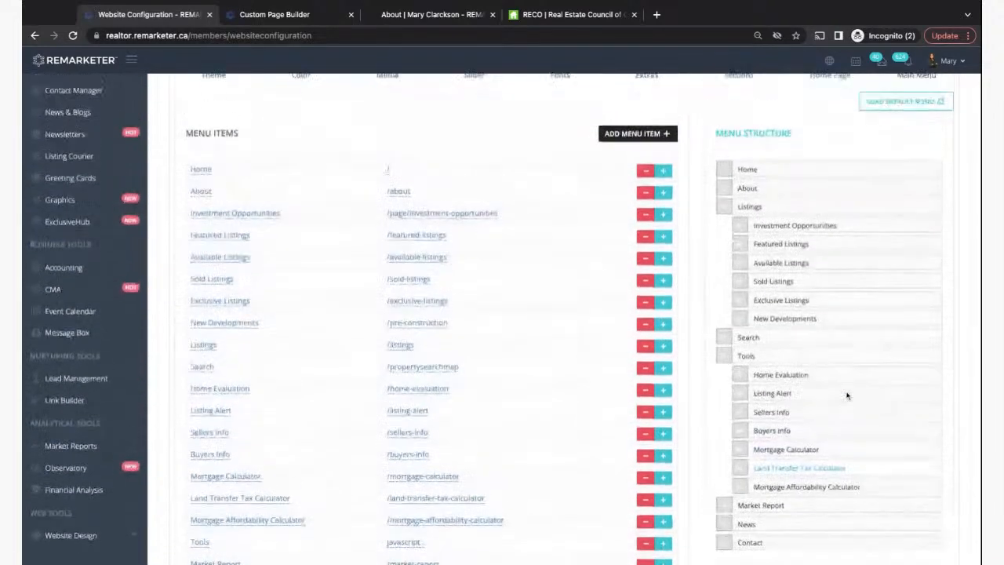
{"action": "scroll", "coordinate": [711, 469], "scroll_direction": "down", "scroll_amount": 3}
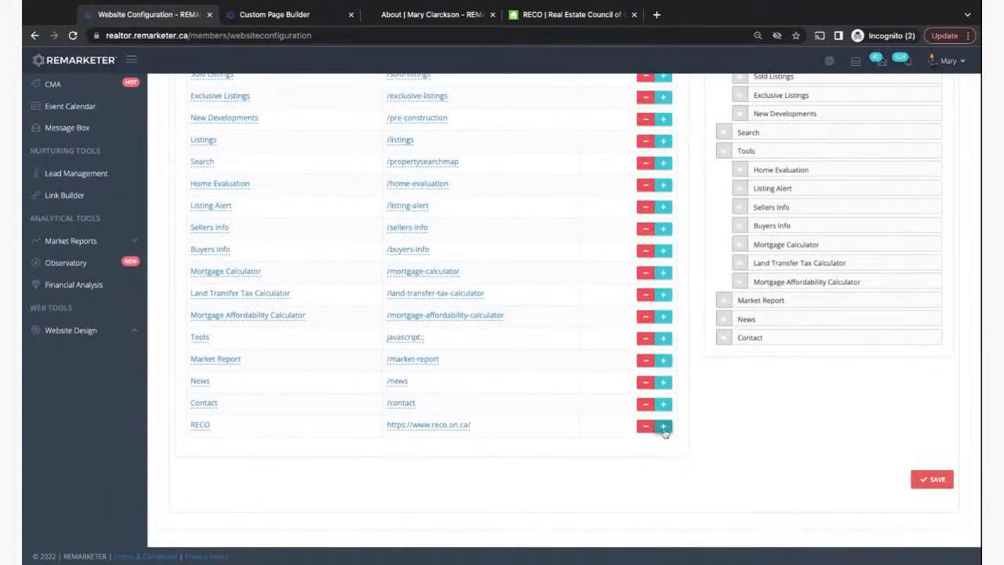
{"action": "left_click", "coordinate": [663, 428]}
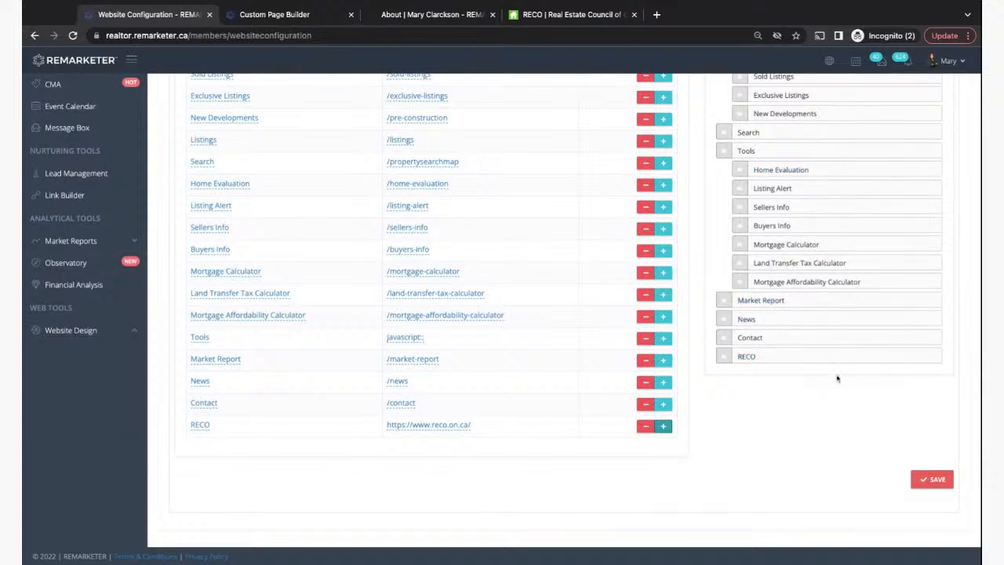
{"action": "left_click", "coordinate": [930, 480]}
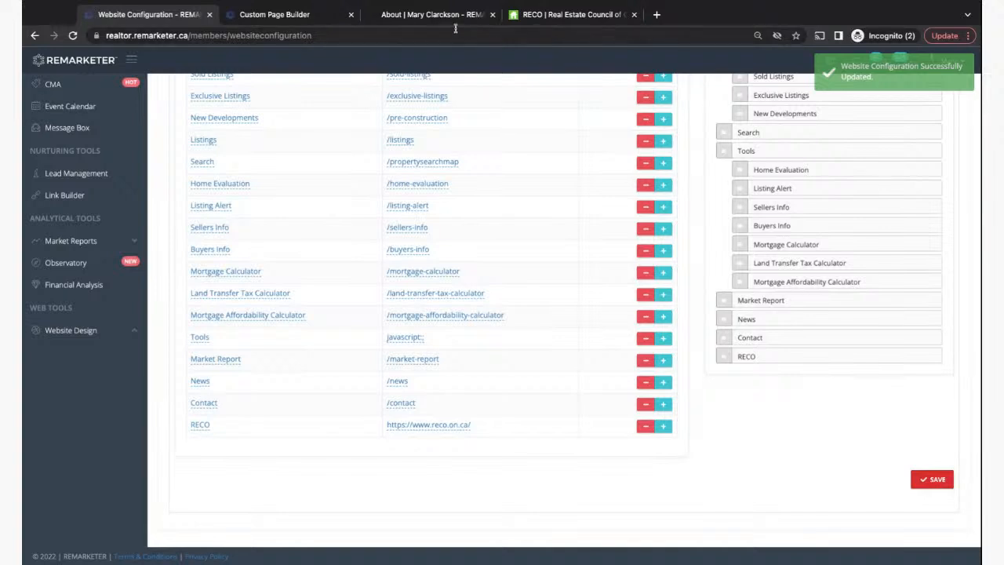
{"action": "left_click", "coordinate": [428, 16]}
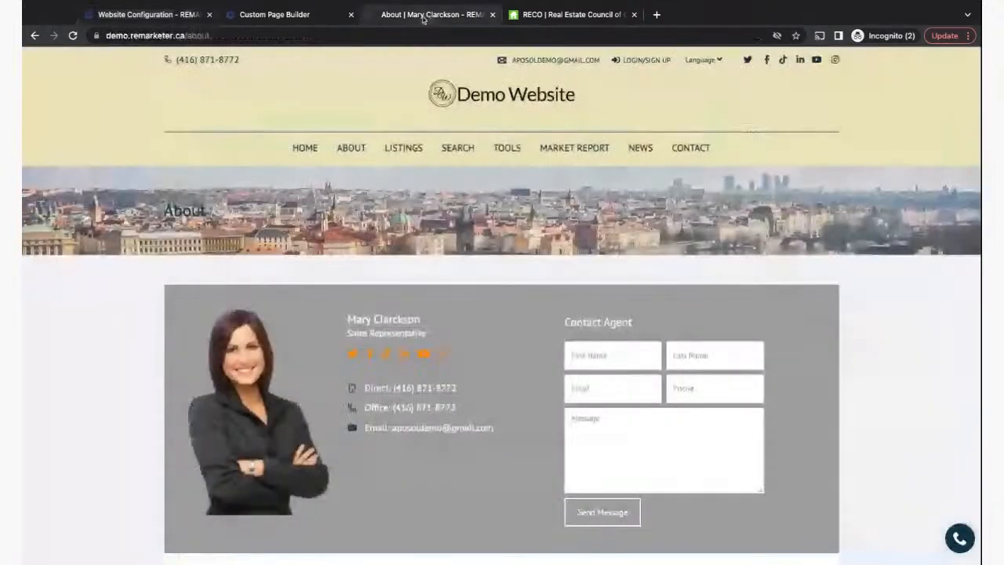
- Reload the demo About page and confirm the new RECO menu link opens reco.on.ca
{"action": "left_click", "coordinate": [73, 36]}
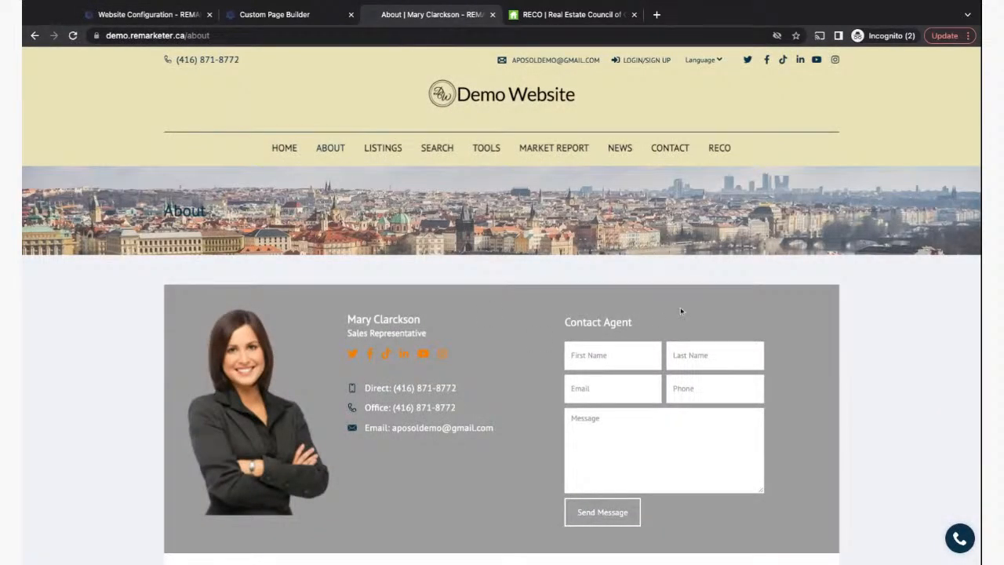
{"action": "left_click", "coordinate": [720, 148]}
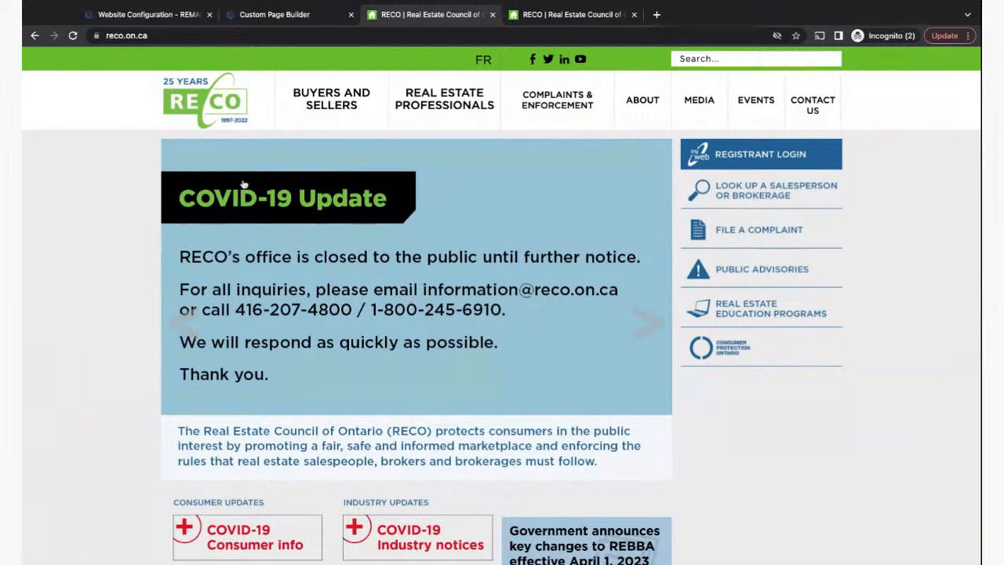
{"action": "left_click", "coordinate": [35, 37]}
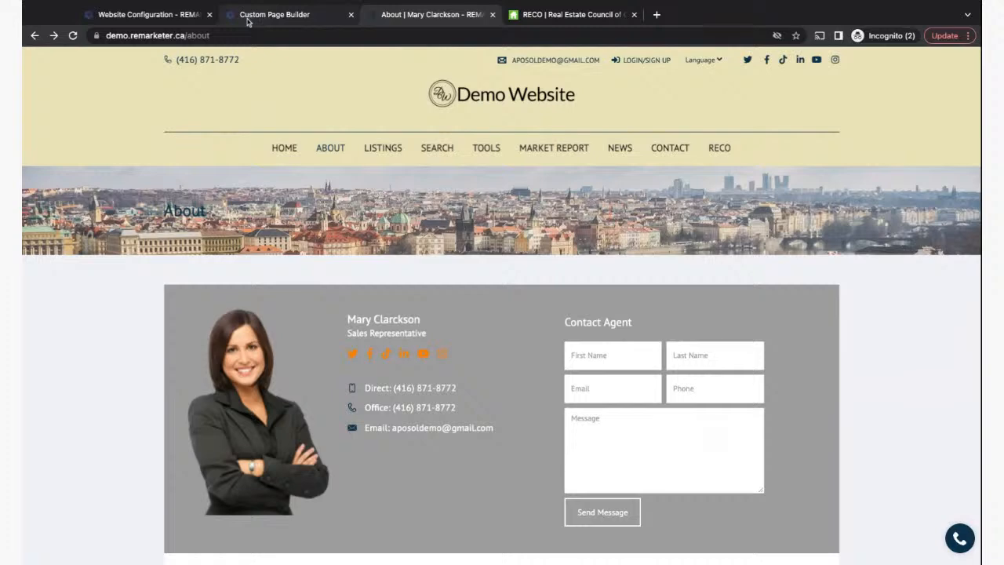
- Close the Custom Page Builder tab and return to Website Configuration
{"action": "left_click", "coordinate": [247, 22]}
{"action": "left_click", "coordinate": [351, 14]}
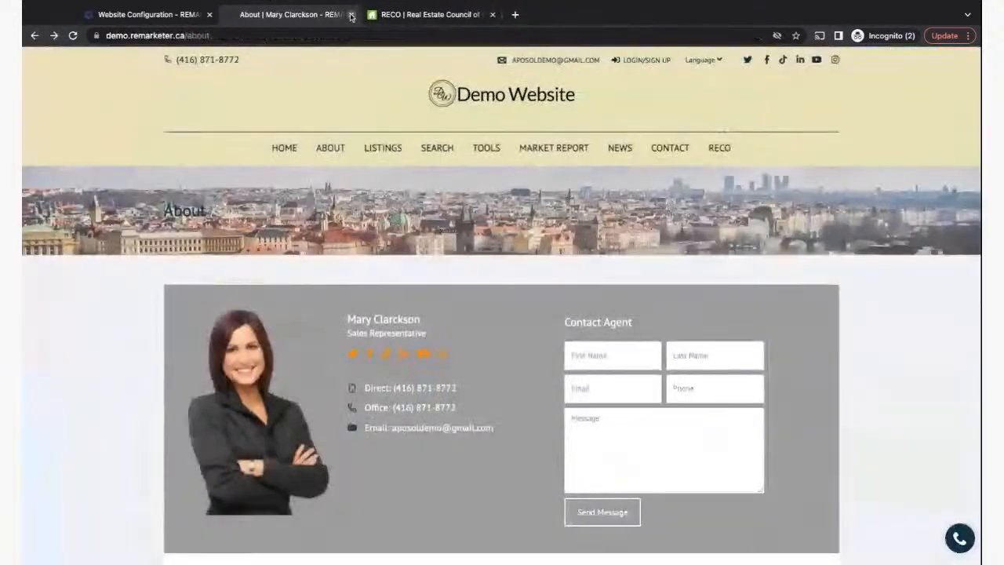
{"action": "left_click", "coordinate": [152, 15]}
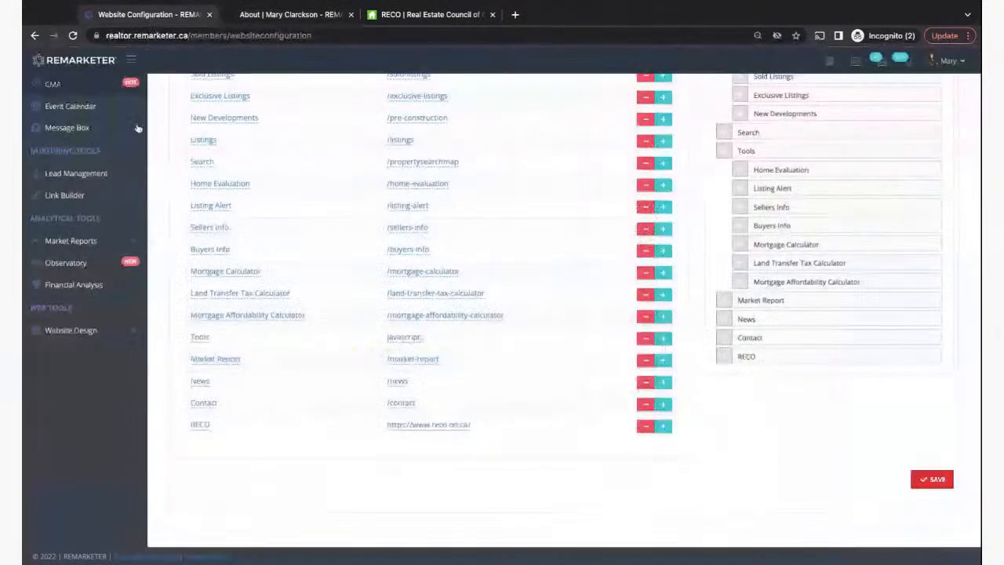
- Select the /page/mississauga-market link in Website Design > Custom Pages
{"action": "left_click", "coordinate": [63, 333]}
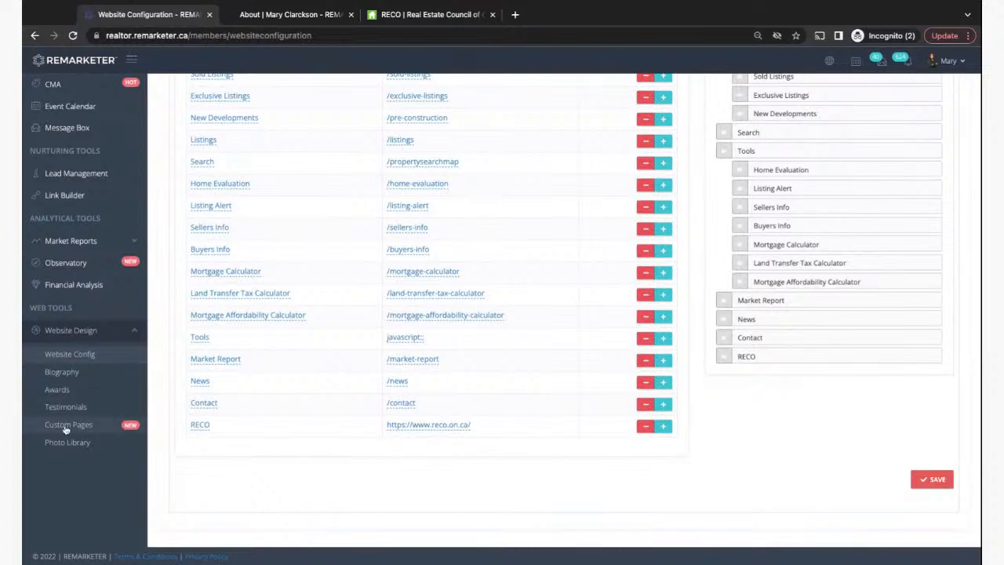
{"action": "left_click", "coordinate": [65, 425]}
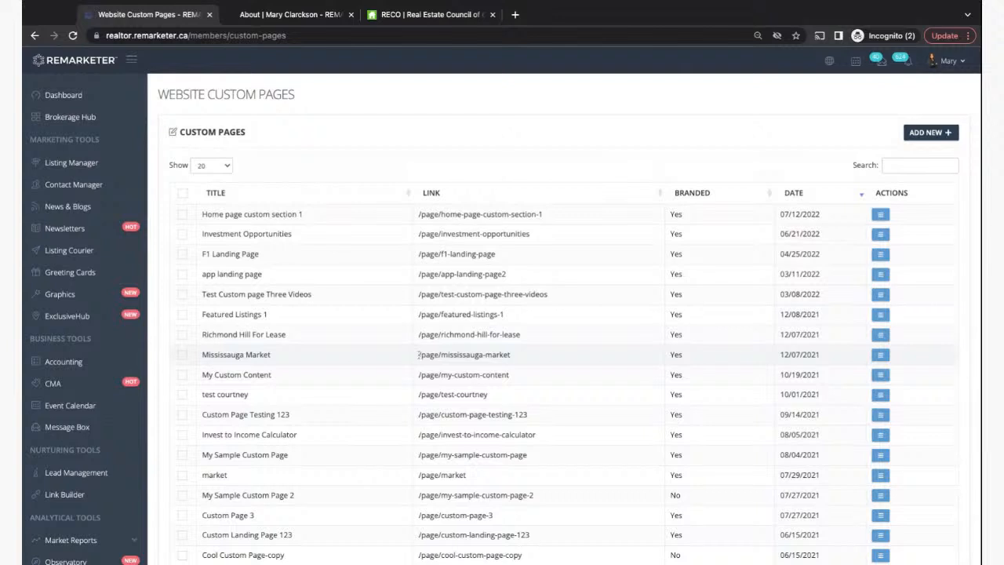
{"action": "left_click_drag", "start_coordinate": [419, 354], "coordinate": [510, 354]}
{"action": "key", "text": "ctrl+c"}
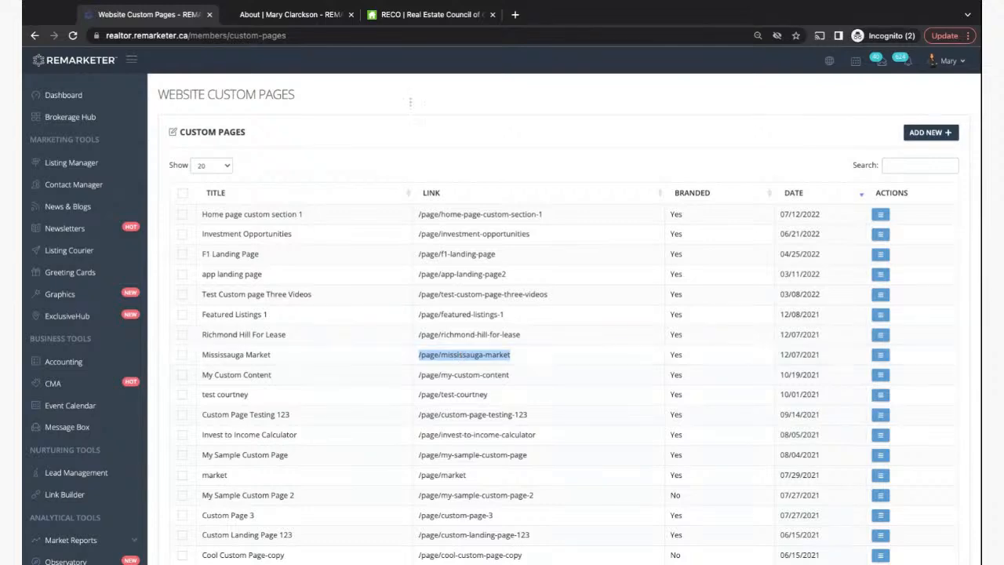
- Go to Website Config and show its Main Menu settings
{"action": "left_click", "coordinate": [266, 14]}
{"action": "left_click", "coordinate": [145, 14]}
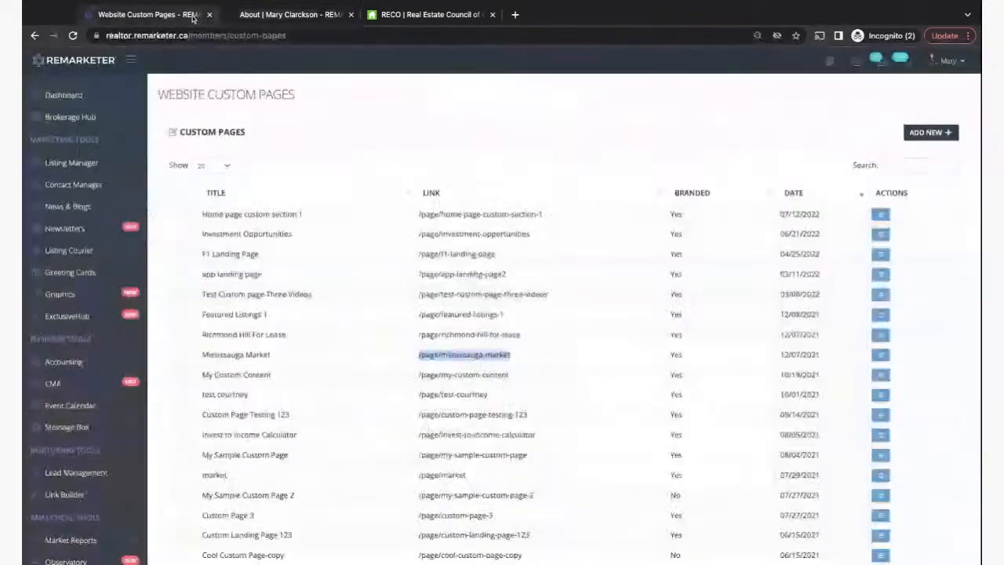
{"action": "scroll", "coordinate": [89, 502], "scroll_direction": "down", "scroll_amount": 5}
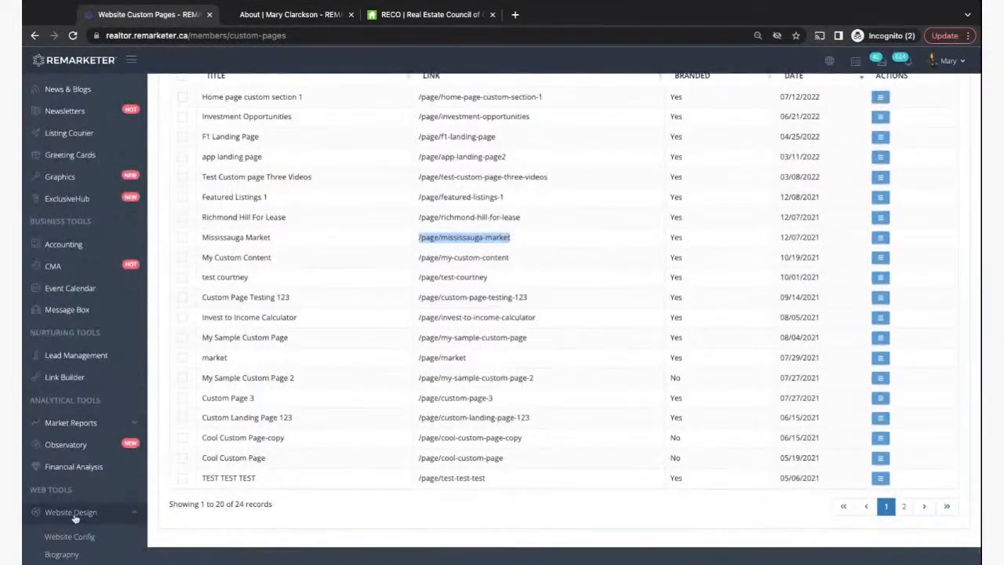
{"action": "left_click", "coordinate": [66, 436]}
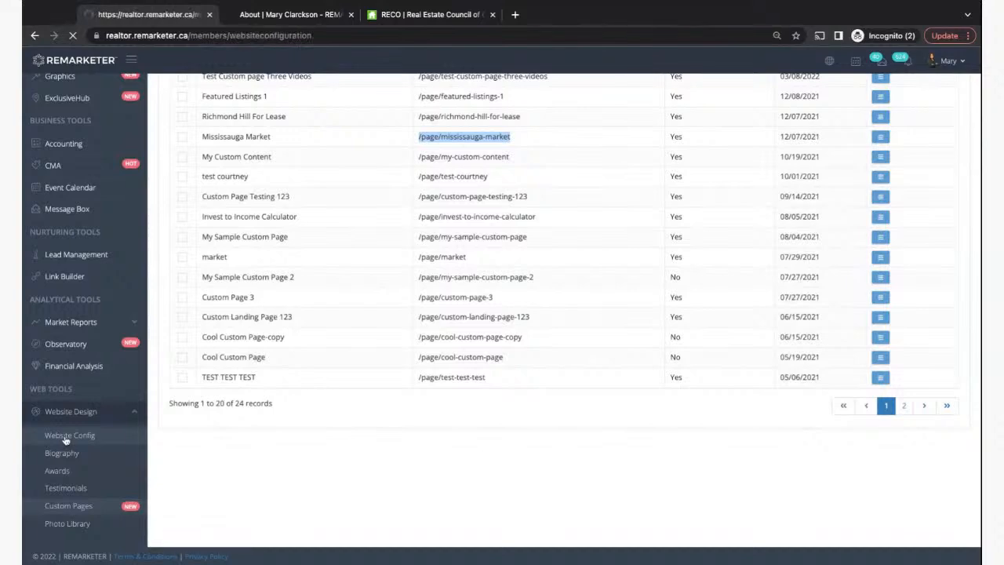
{"action": "left_click", "coordinate": [919, 168]}
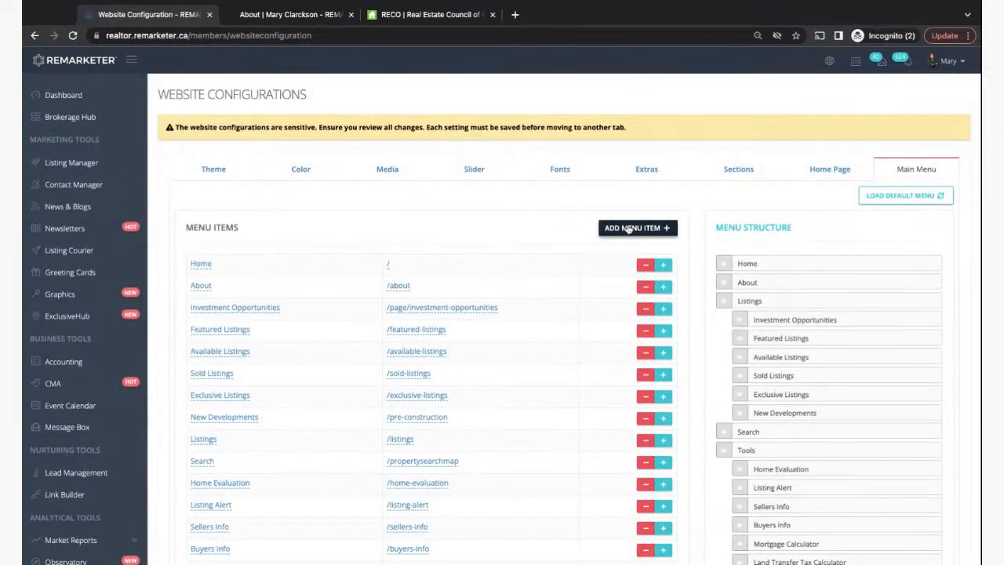
- Create a menu item titled Mississauga linking to /page/mississauga-market
{"action": "left_click", "coordinate": [628, 228]}
{"action": "left_click", "coordinate": [473, 123]}
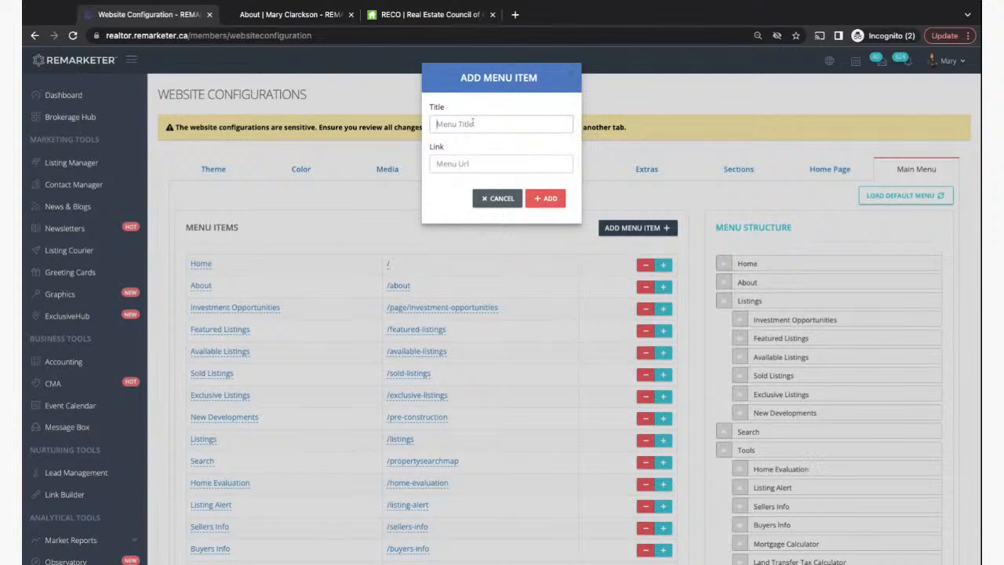
{"action": "type", "text": "Mississauga"}
{"action": "left_click", "coordinate": [450, 166]}
{"action": "key", "text": "ctrl+v"}
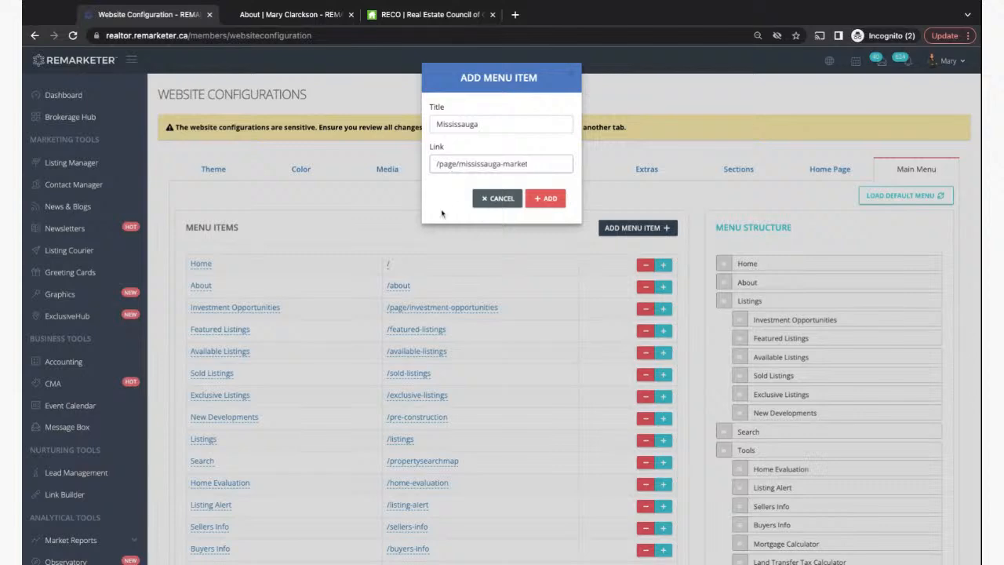
{"action": "left_click", "coordinate": [550, 198]}
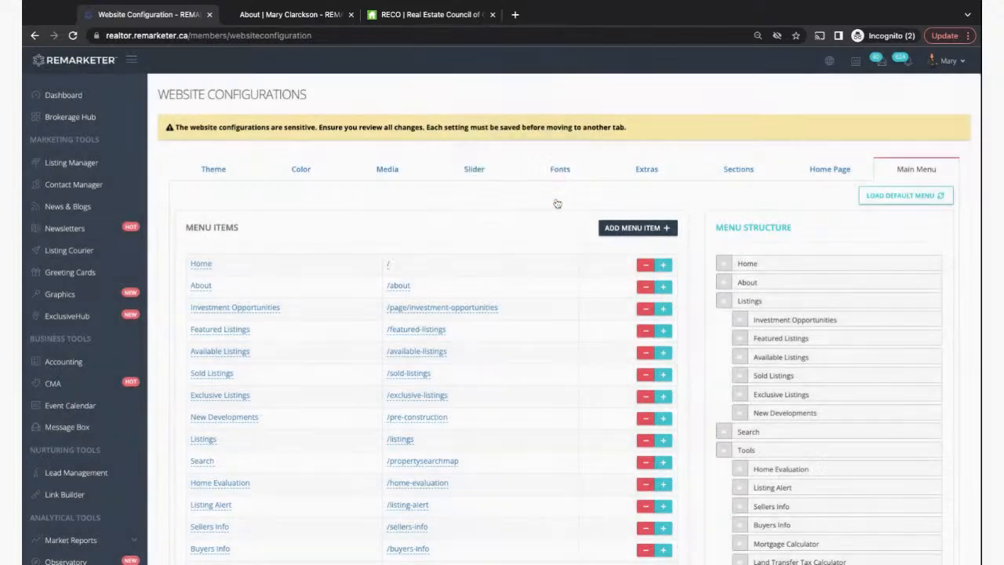
- Add Mississauga to the end of the menu structure and save the configuration
{"action": "scroll", "coordinate": [485, 252], "scroll_direction": "down", "scroll_amount": 4}
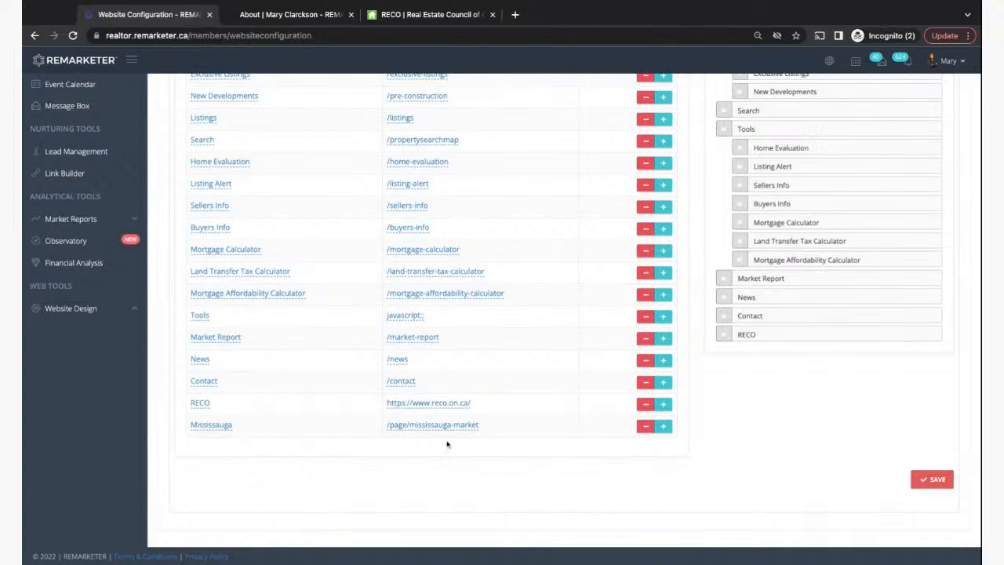
{"action": "left_click", "coordinate": [664, 427]}
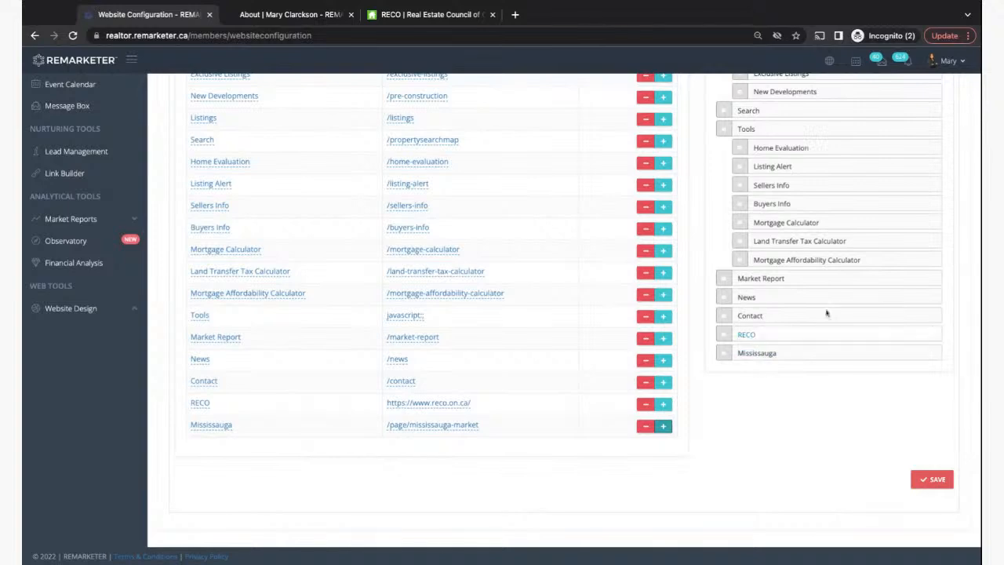
{"action": "scroll", "coordinate": [875, 195], "scroll_direction": "up", "scroll_amount": 5}
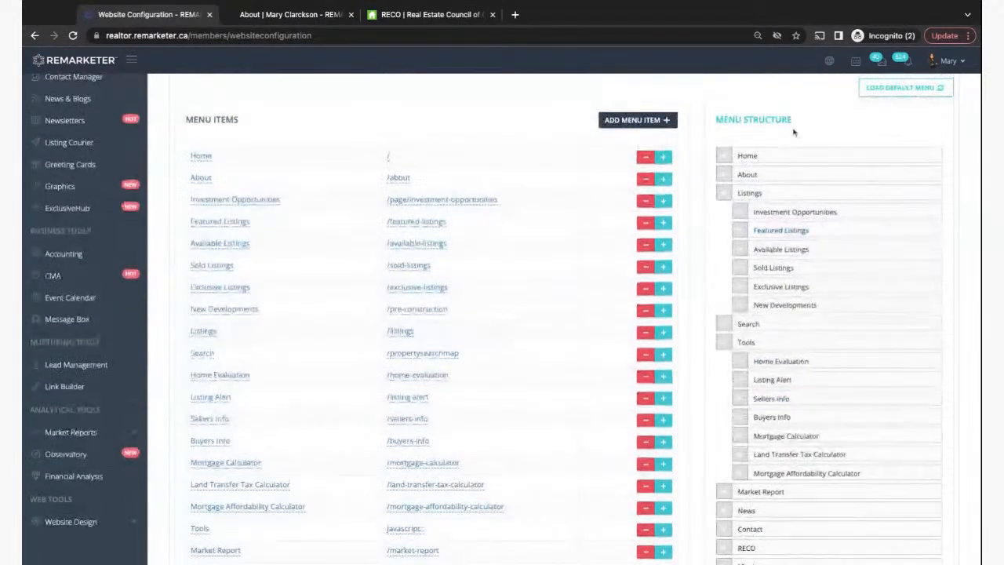
{"action": "scroll", "coordinate": [832, 424], "scroll_direction": "down", "scroll_amount": 5}
{"action": "left_click", "coordinate": [918, 478]}
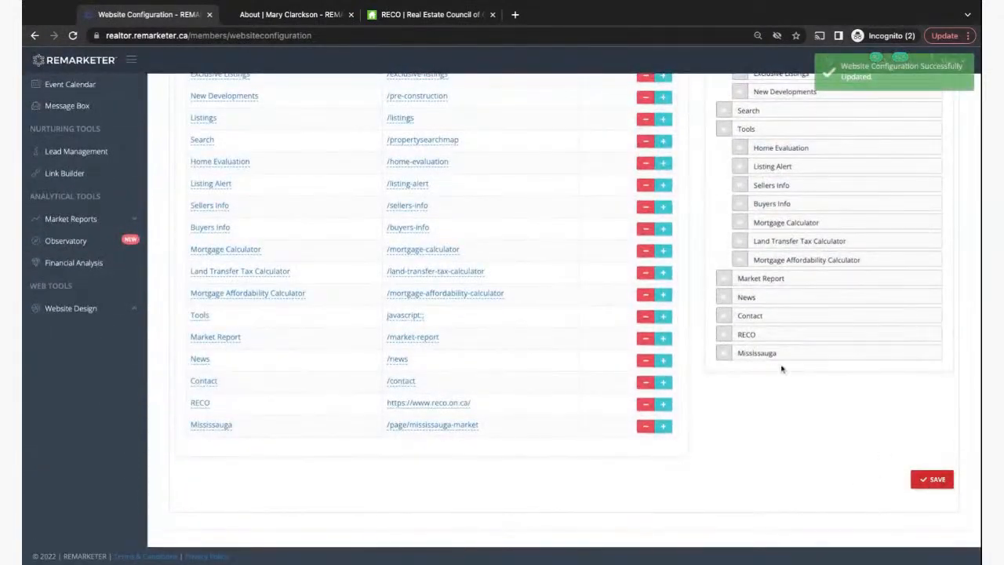
{"action": "left_click", "coordinate": [283, 14]}
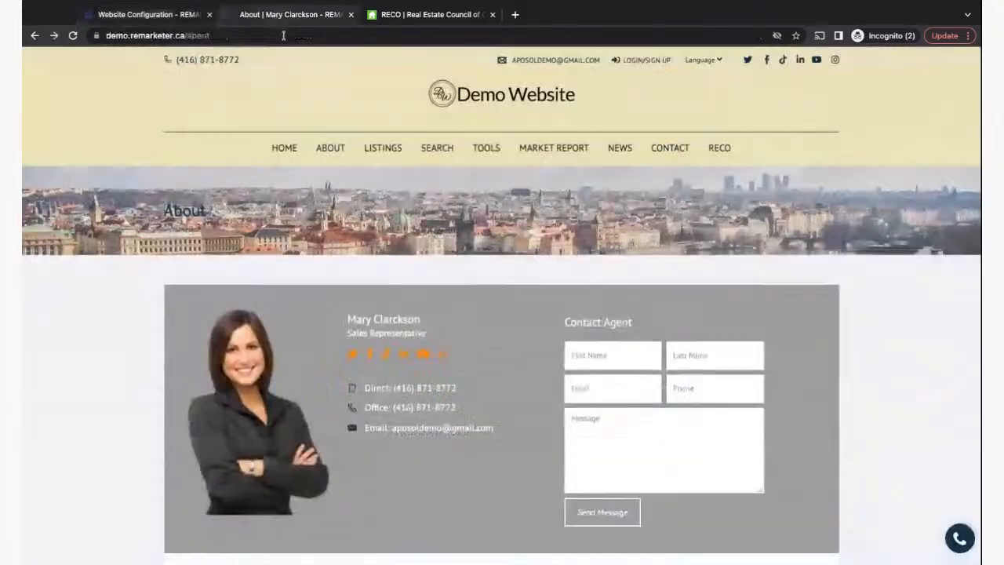
- Reload the demo site and open the Mississauga Market page from its MISSISSAUGA menu item
{"action": "left_click", "coordinate": [73, 35]}
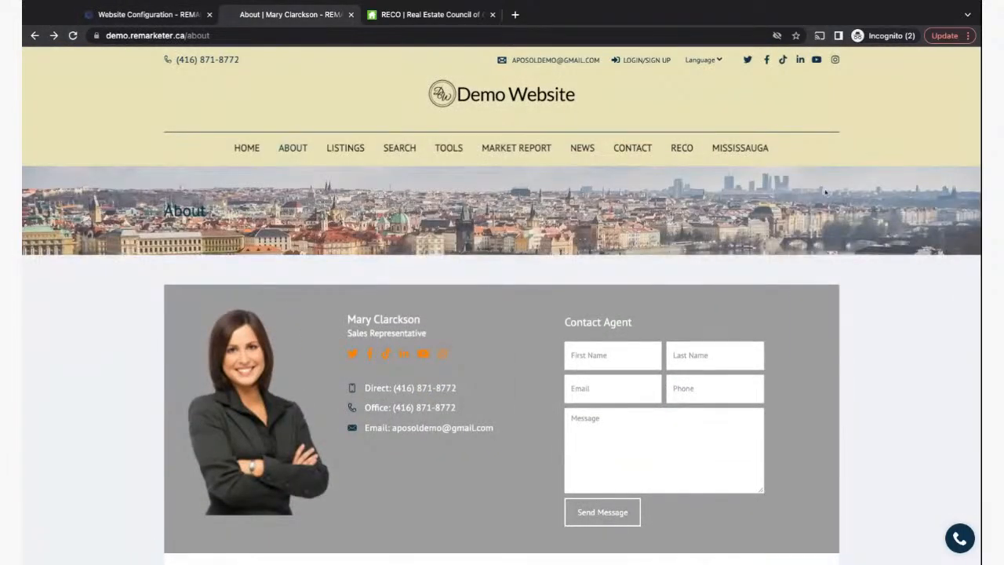
{"action": "left_click", "coordinate": [747, 154]}
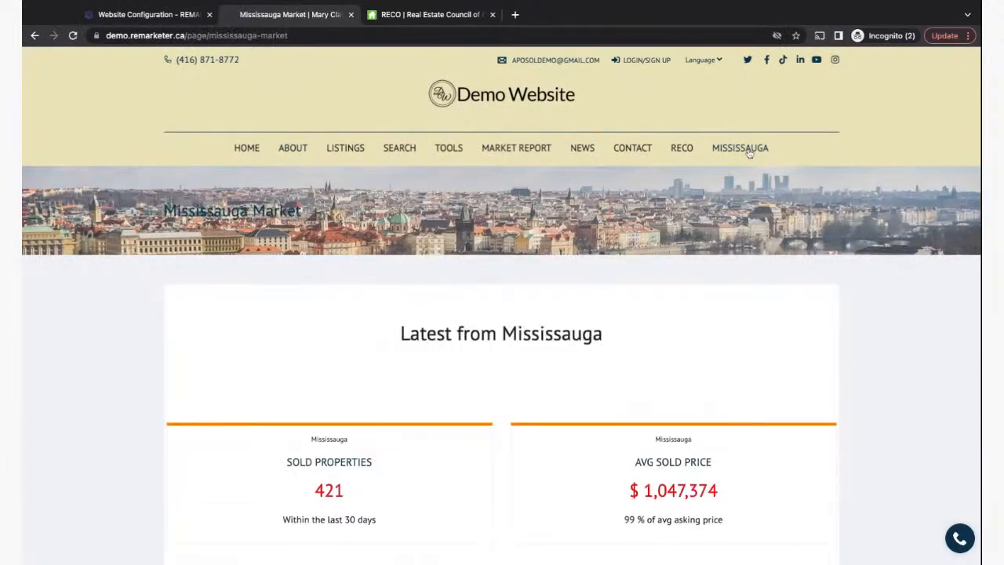
{"action": "scroll", "coordinate": [500, 485], "scroll_direction": "down", "scroll_amount": 15}
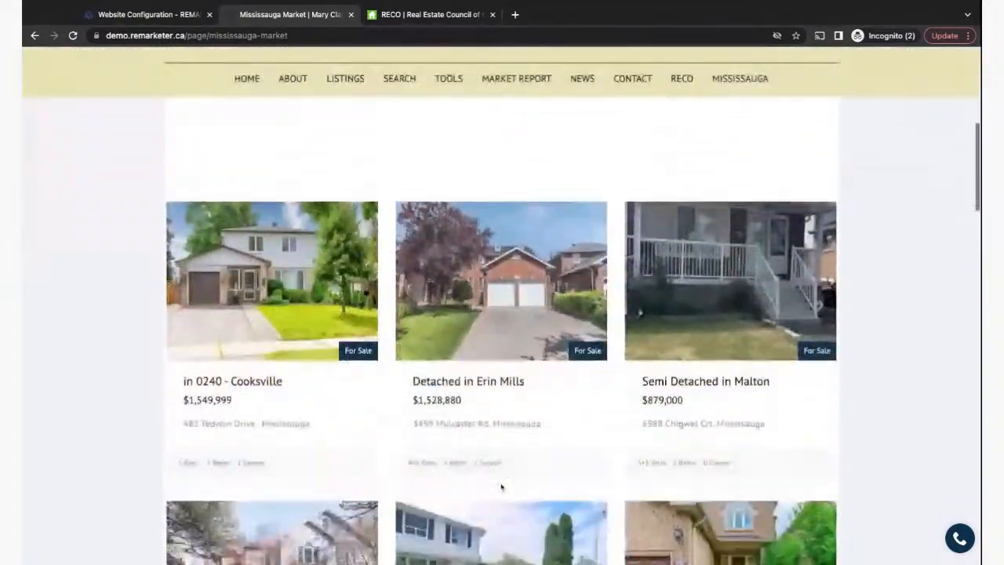
{"action": "scroll", "coordinate": [501, 485], "scroll_direction": "up", "scroll_amount": 15}
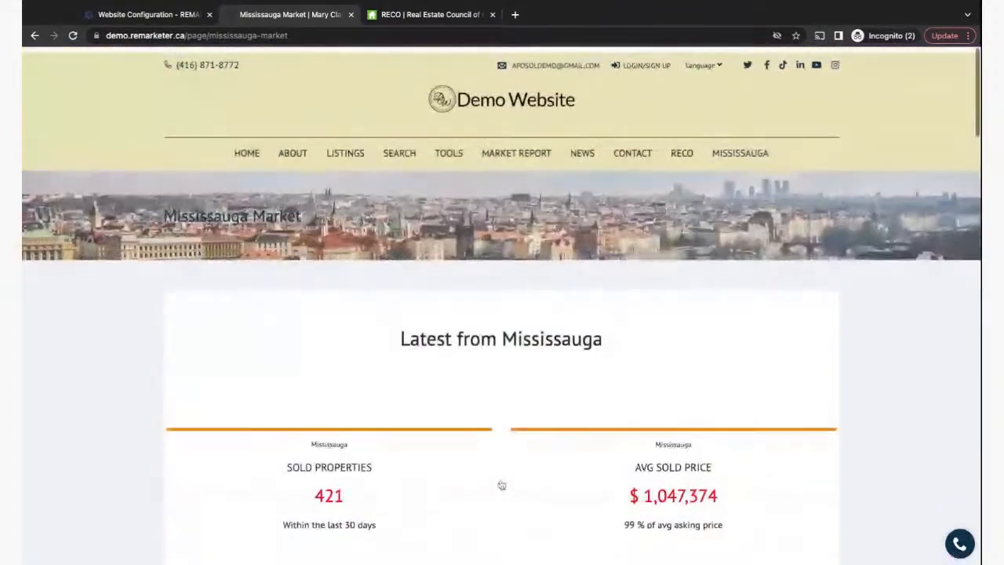
{"action": "scroll", "coordinate": [502, 313], "scroll_direction": "down", "scroll_amount": 15}
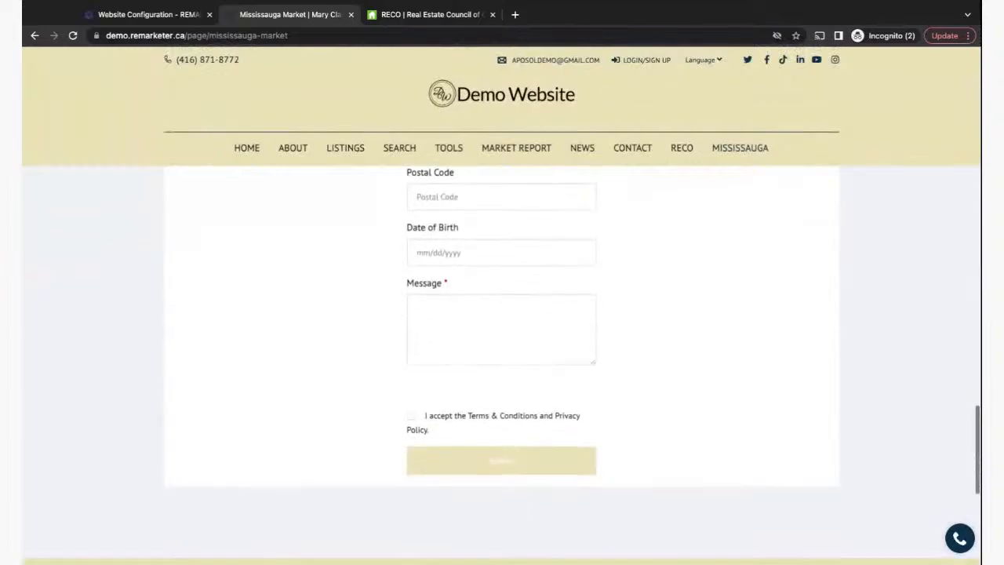
{"action": "scroll", "coordinate": [502, 366], "scroll_direction": "up", "scroll_amount": 15}
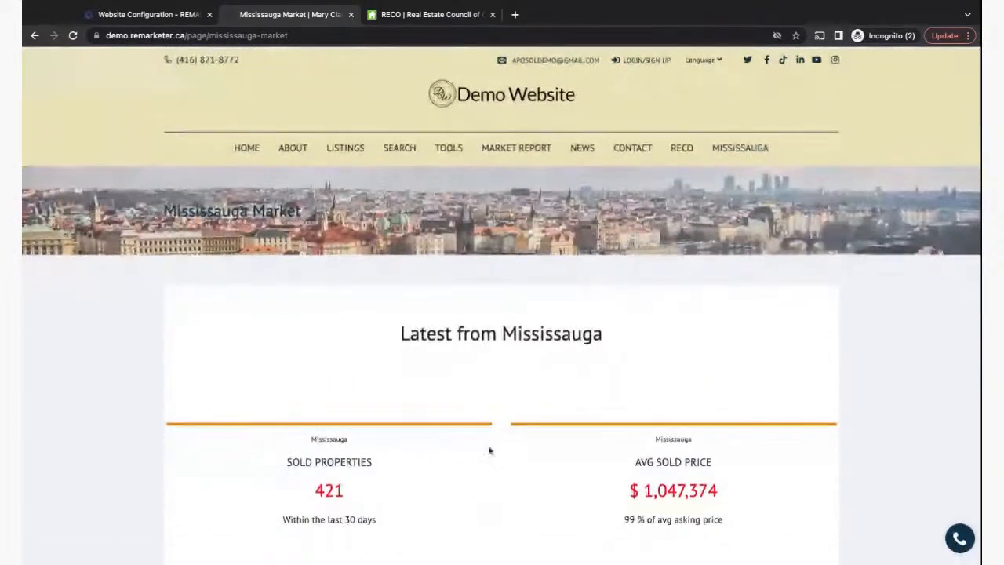
{"action": "left_click", "coordinate": [133, 14]}
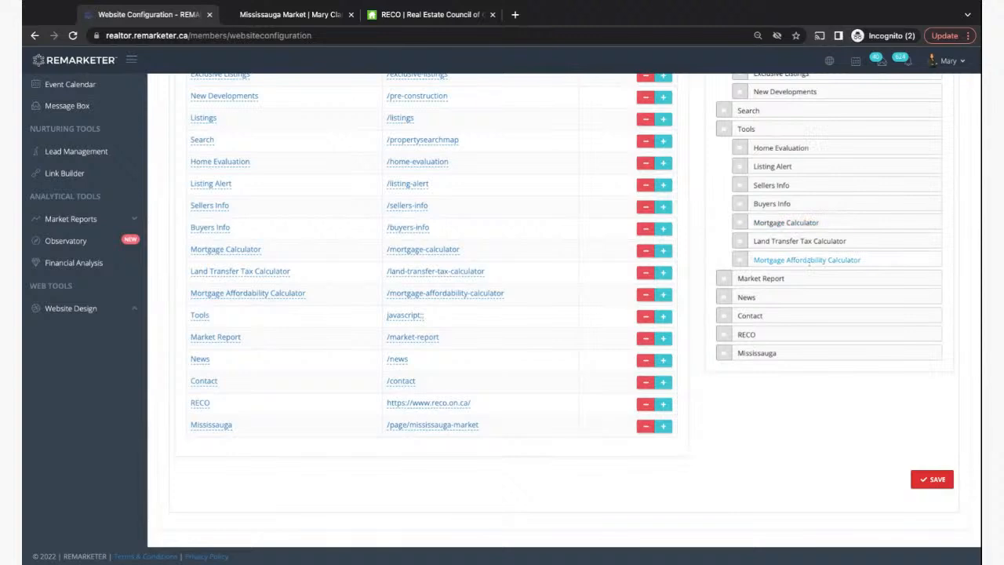
- Delete the RECO item from the menu structure and save the configuration
{"action": "scroll", "coordinate": [781, 445], "scroll_direction": "up", "scroll_amount": 3}
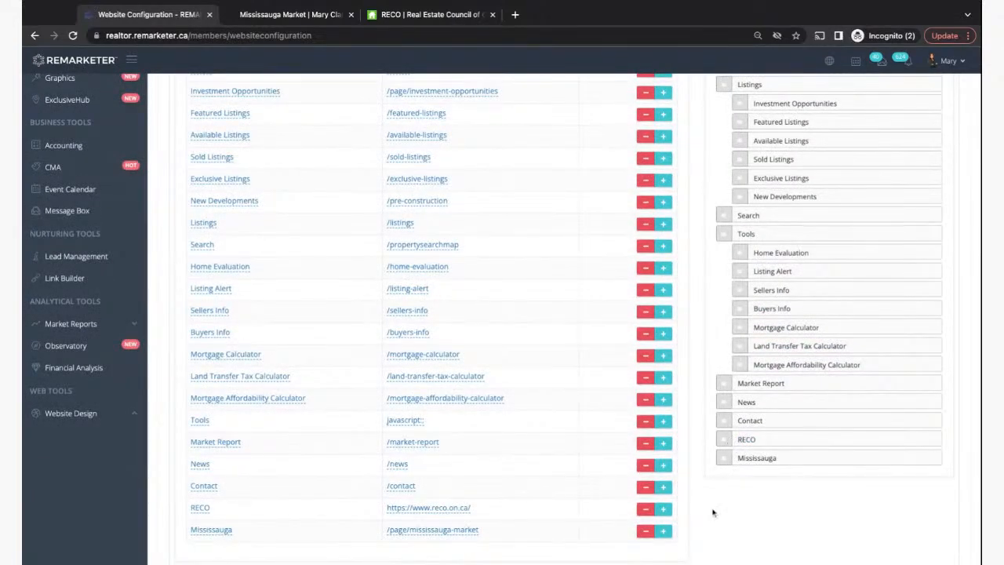
{"action": "scroll", "coordinate": [713, 512], "scroll_direction": "down", "scroll_amount": 3}
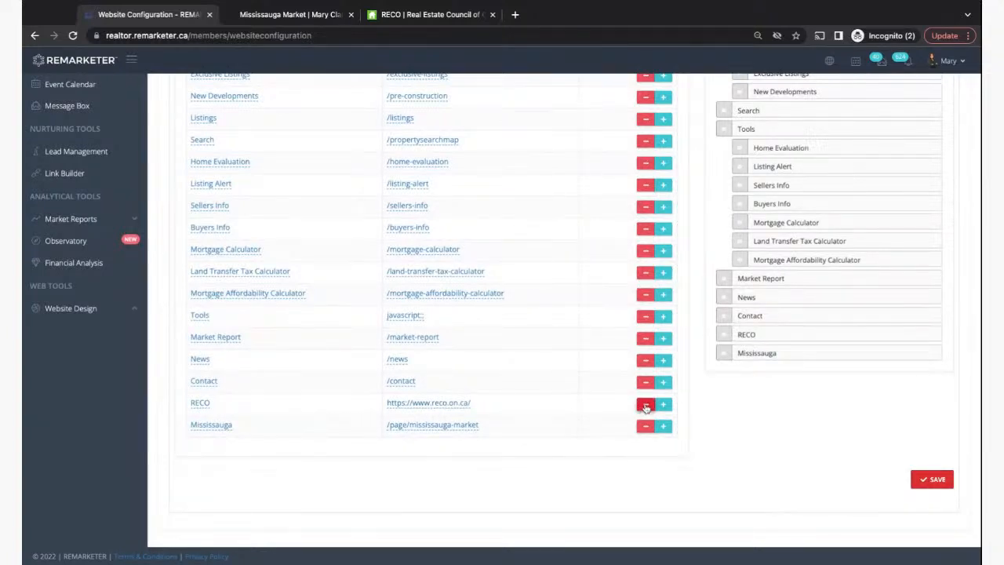
{"action": "left_click", "coordinate": [644, 405]}
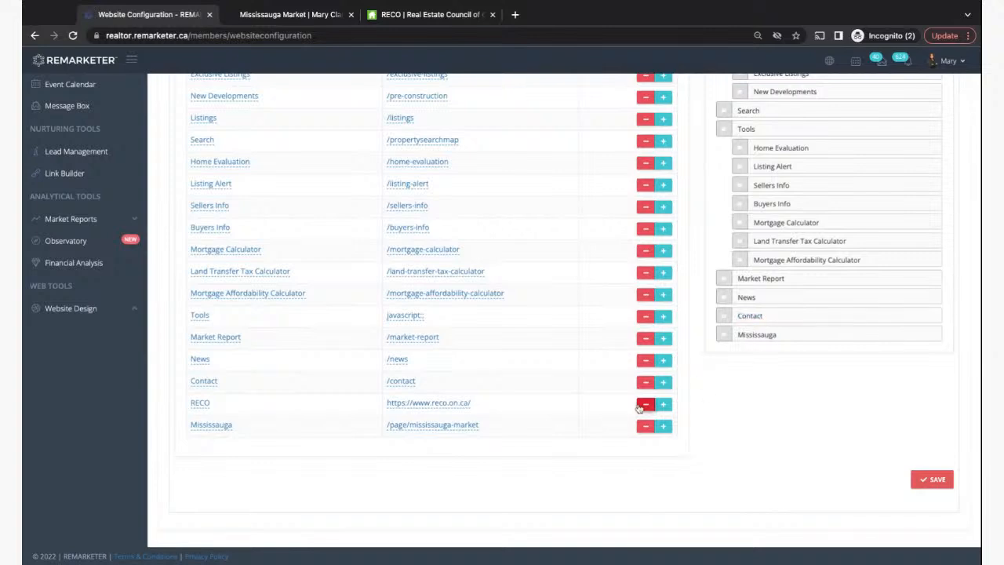
{"action": "left_click", "coordinate": [935, 479]}
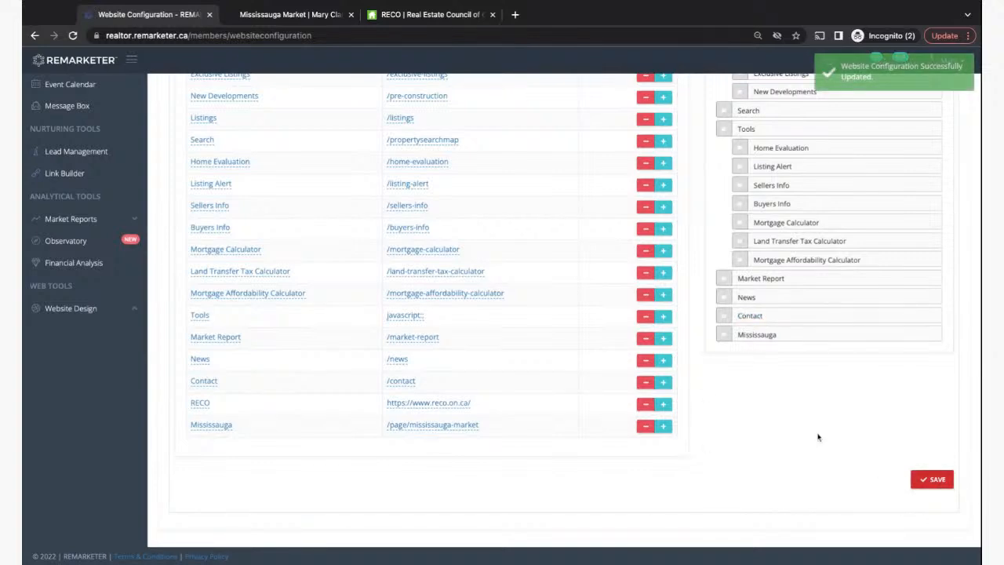
{"action": "left_click", "coordinate": [314, 15]}
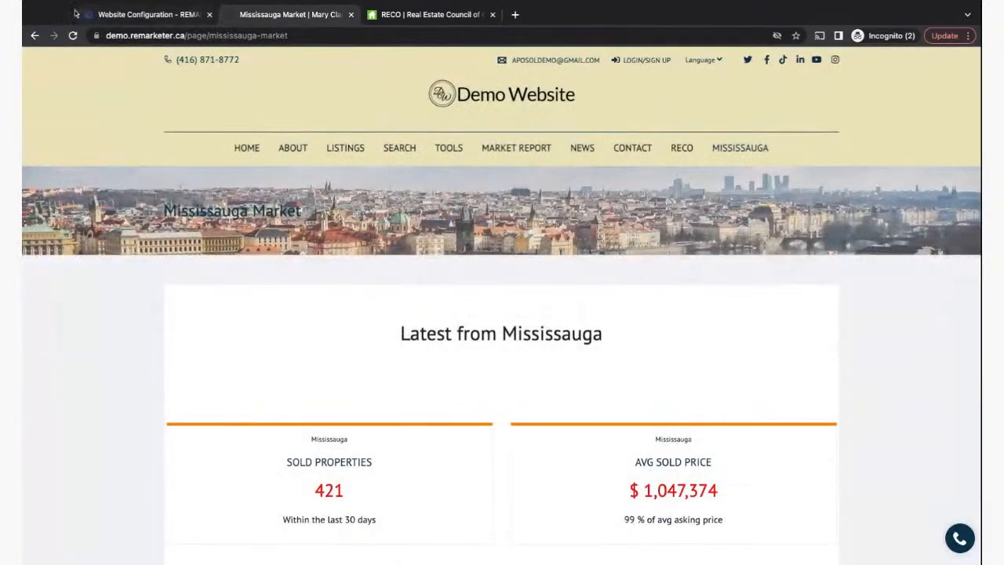
- Reload the demo site and check the Listings dropdown to confirm RECO is gone
{"action": "left_click", "coordinate": [72, 35]}
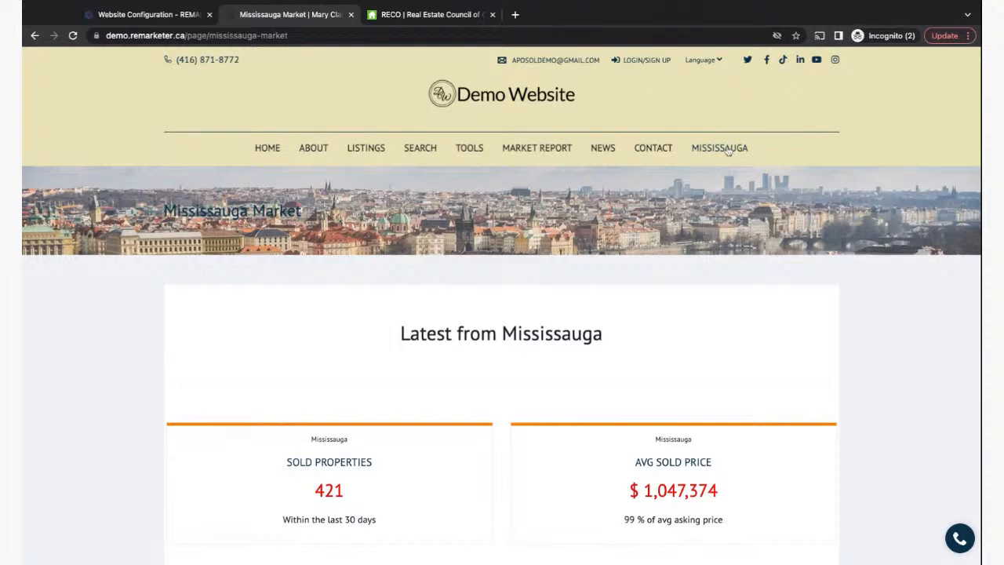
{"action": "mouse_move", "coordinate": [375, 148]}
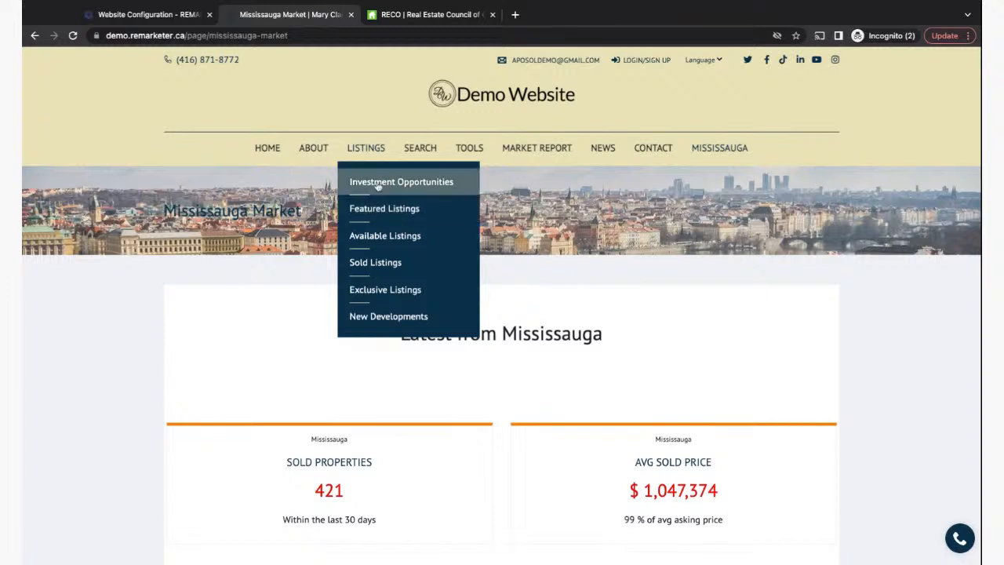
{"action": "left_click", "coordinate": [149, 14]}
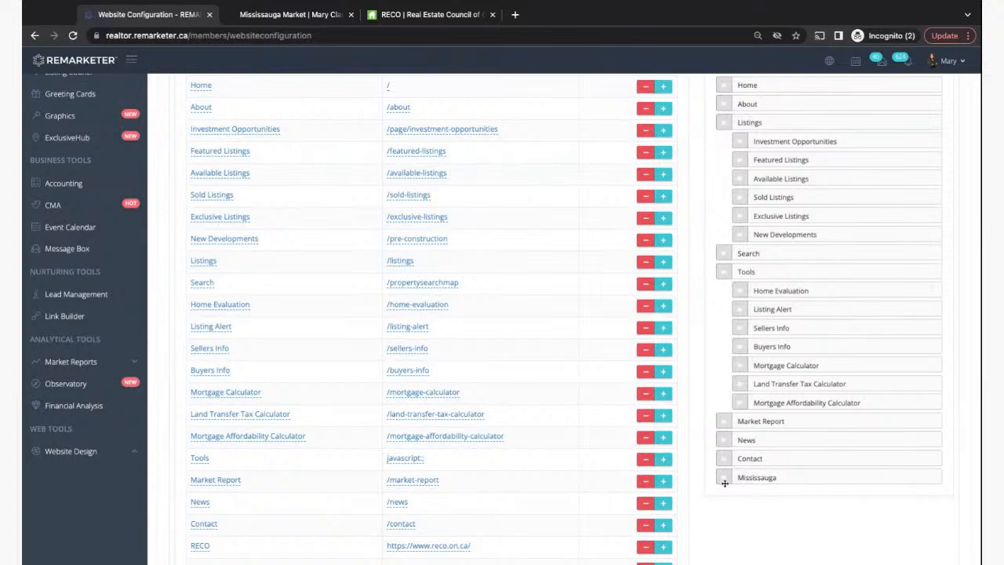
- Drag Mississauga up between New Developments and Search in the menu structure and save
{"action": "left_click", "coordinate": [280, 22]}
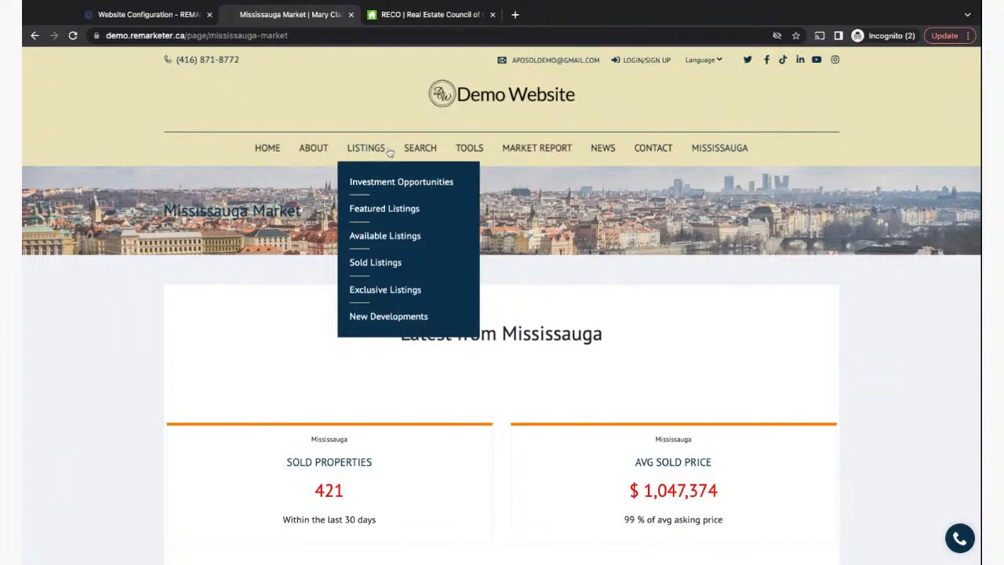
{"action": "left_click", "coordinate": [147, 14]}
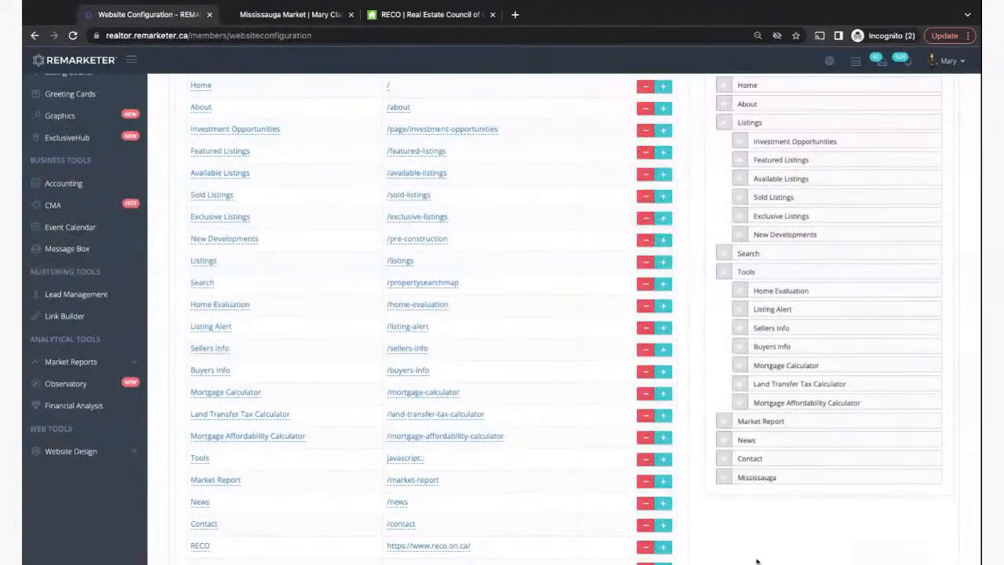
{"action": "left_click_drag", "start_coordinate": [725, 477], "coordinate": [726, 254]}
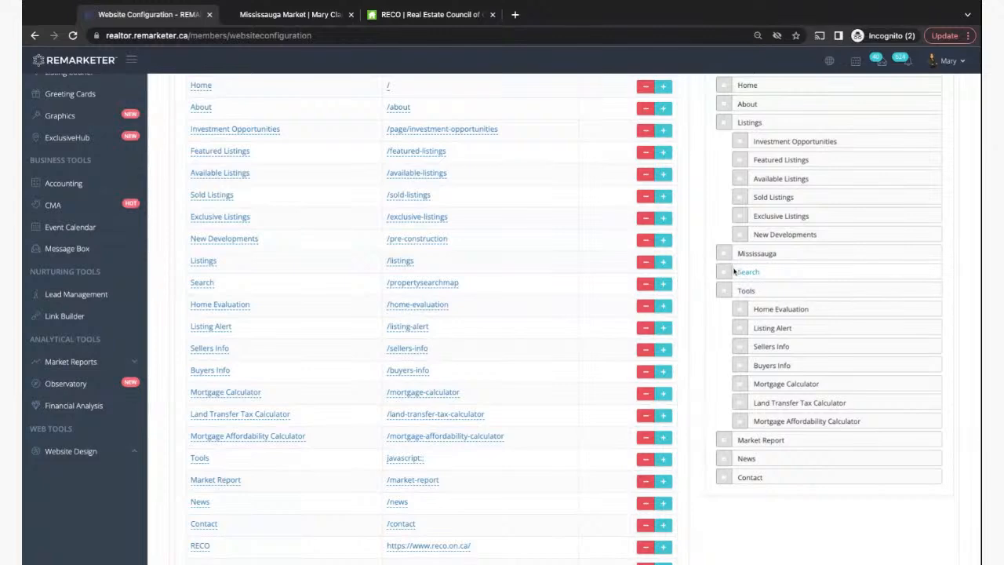
{"action": "scroll", "coordinate": [720, 347], "scroll_direction": "down", "scroll_amount": 2}
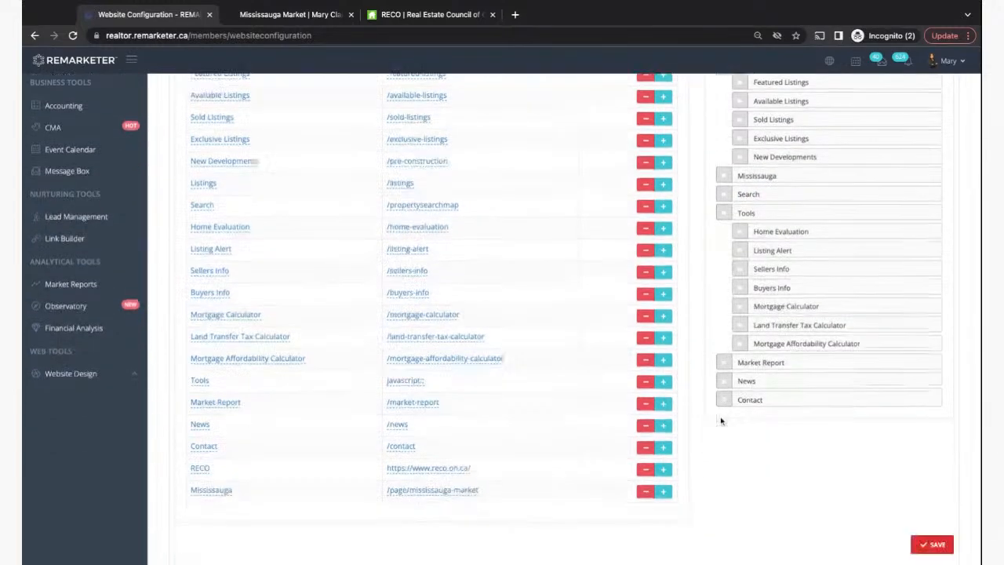
{"action": "left_click", "coordinate": [943, 481]}
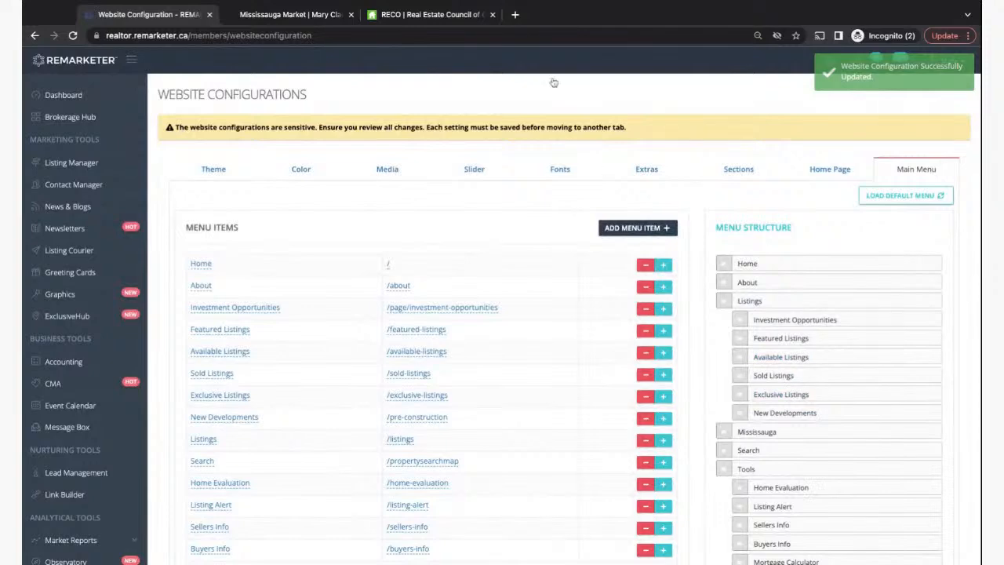
- Reload the demo site to confirm Mississauga now follows Listings in the navigation
{"action": "left_click", "coordinate": [244, 11]}
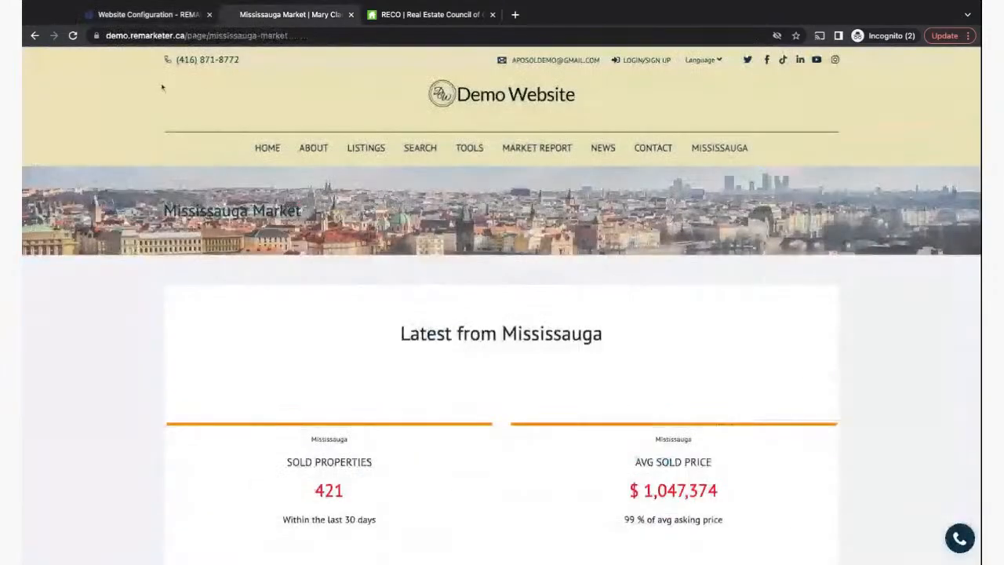
{"action": "left_click", "coordinate": [73, 35]}
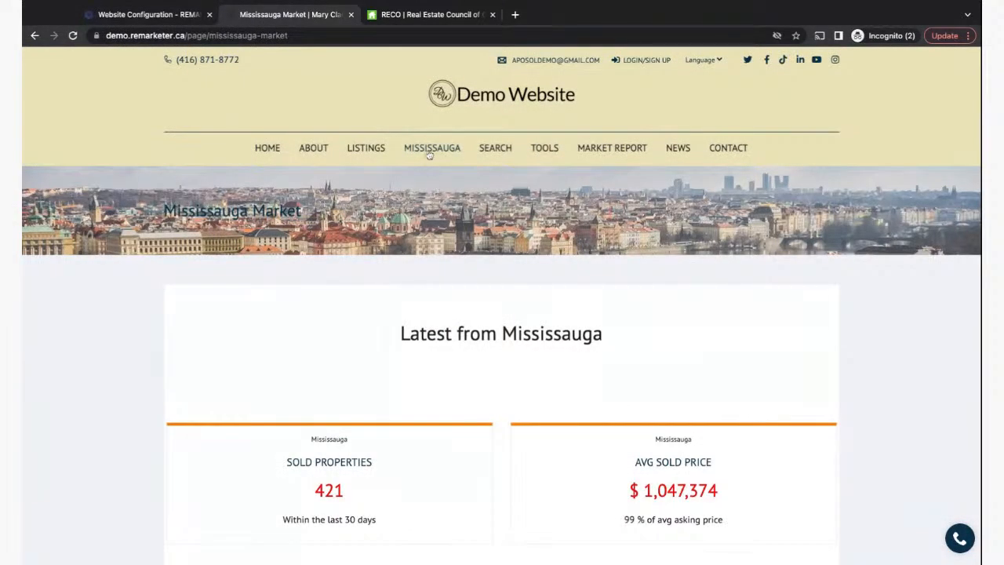
{"action": "left_click", "coordinate": [145, 14]}
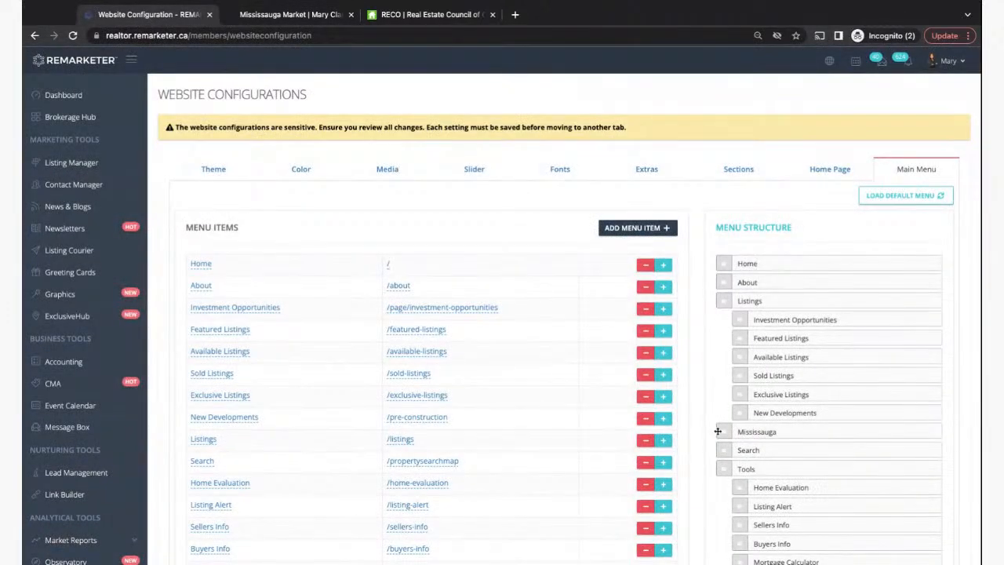
- Nest Mississauga as the first Listings sub-item and save the menu
{"action": "left_click_drag", "start_coordinate": [725, 432], "coordinate": [744, 325]}
{"action": "left_click_drag", "start_coordinate": [741, 321], "coordinate": [741, 313]}
{"action": "scroll", "coordinate": [743, 335], "scroll_direction": "down", "scroll_amount": 5}
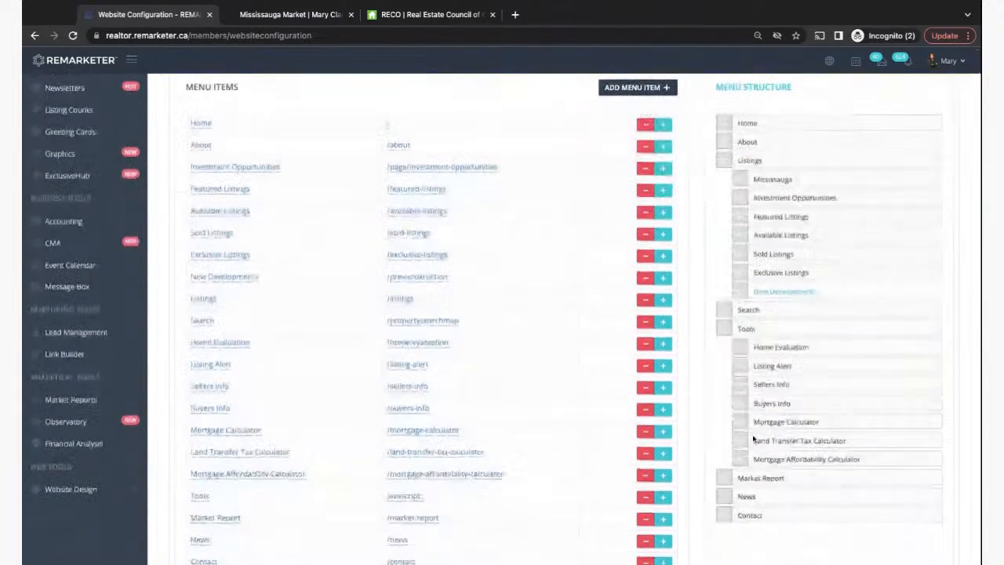
{"action": "left_click", "coordinate": [927, 480]}
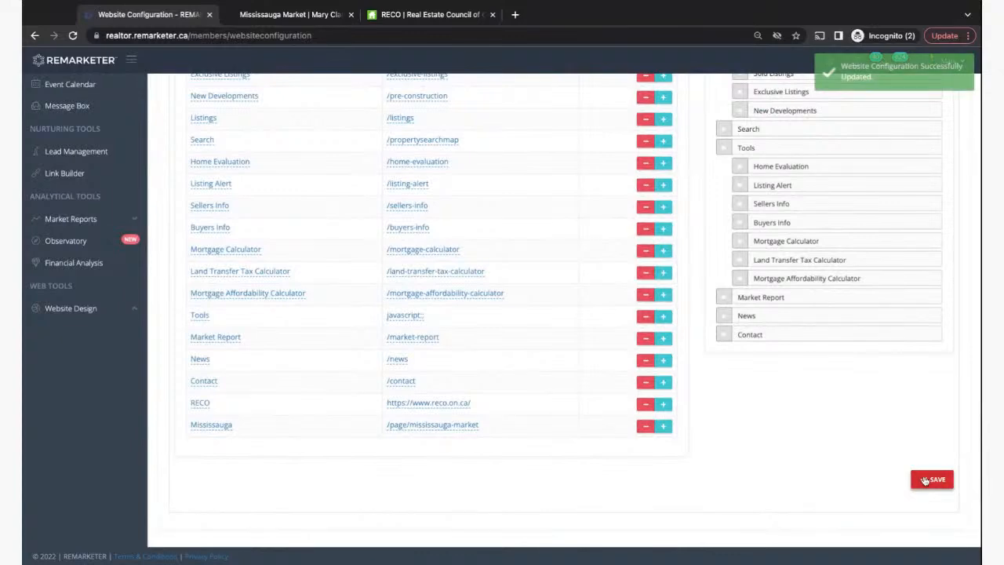
- Reload the demo site and open Mississauga from the Listings dropdown
{"action": "left_click", "coordinate": [281, 14]}
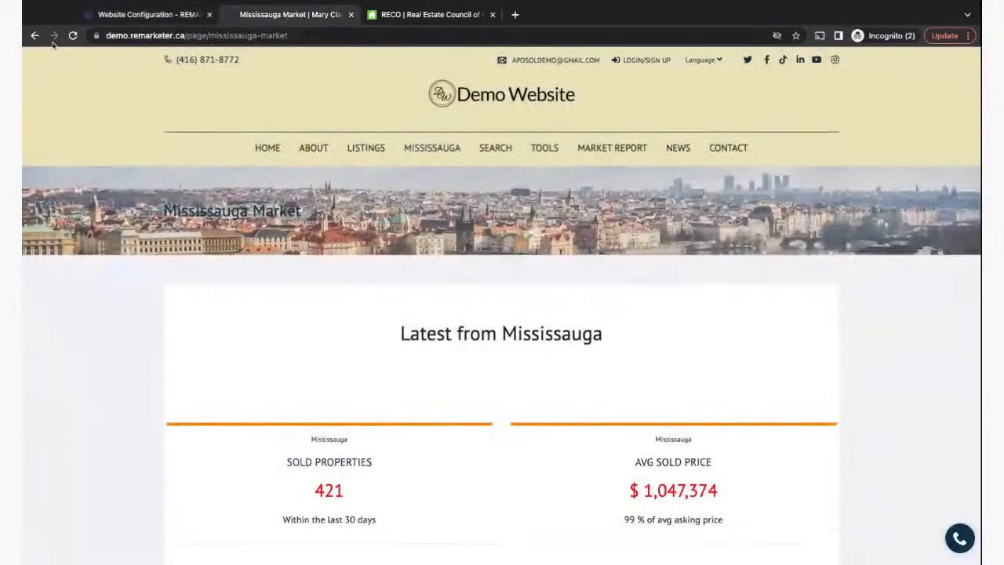
{"action": "left_click", "coordinate": [72, 36]}
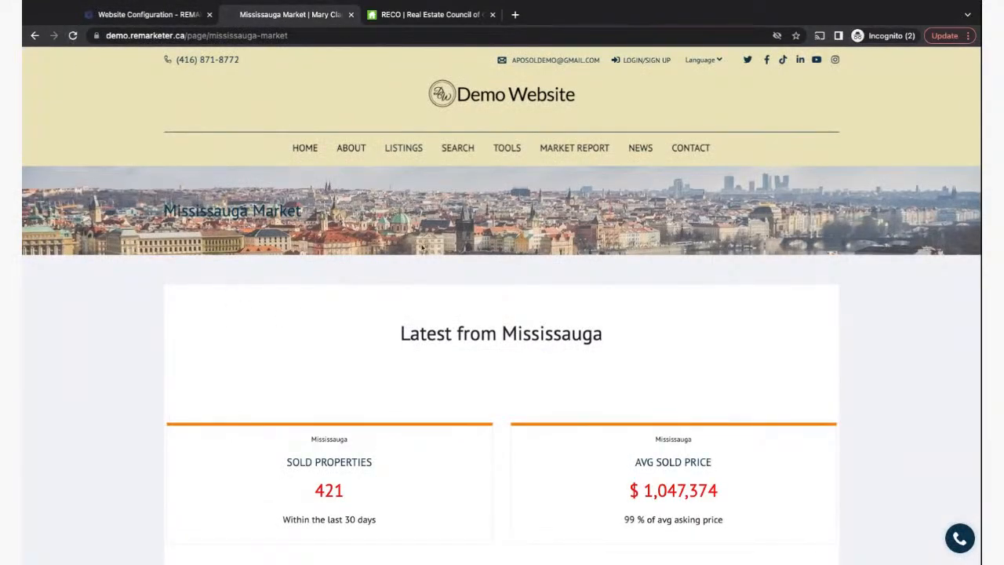
{"action": "mouse_move", "coordinate": [405, 149]}
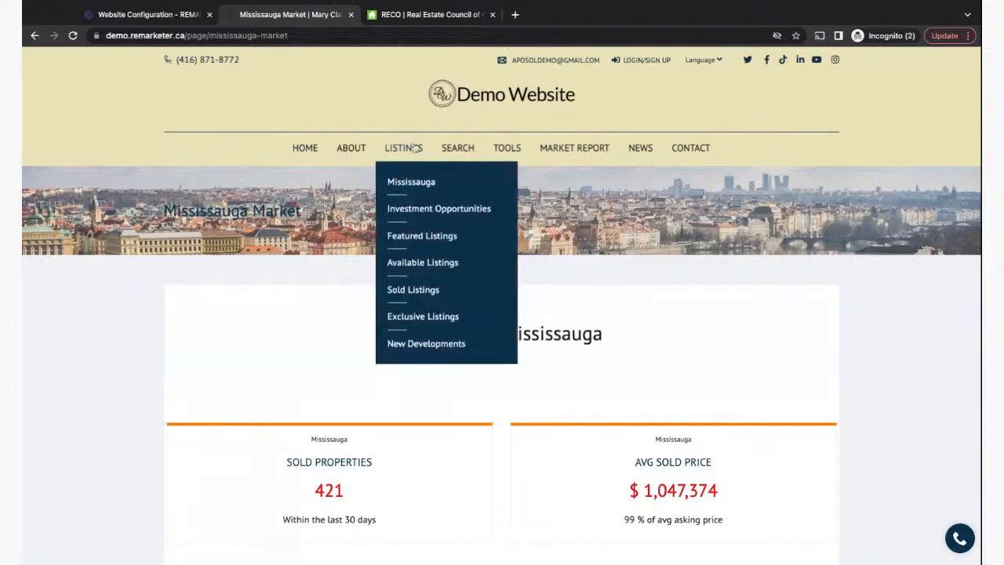
{"action": "left_click", "coordinate": [424, 183]}
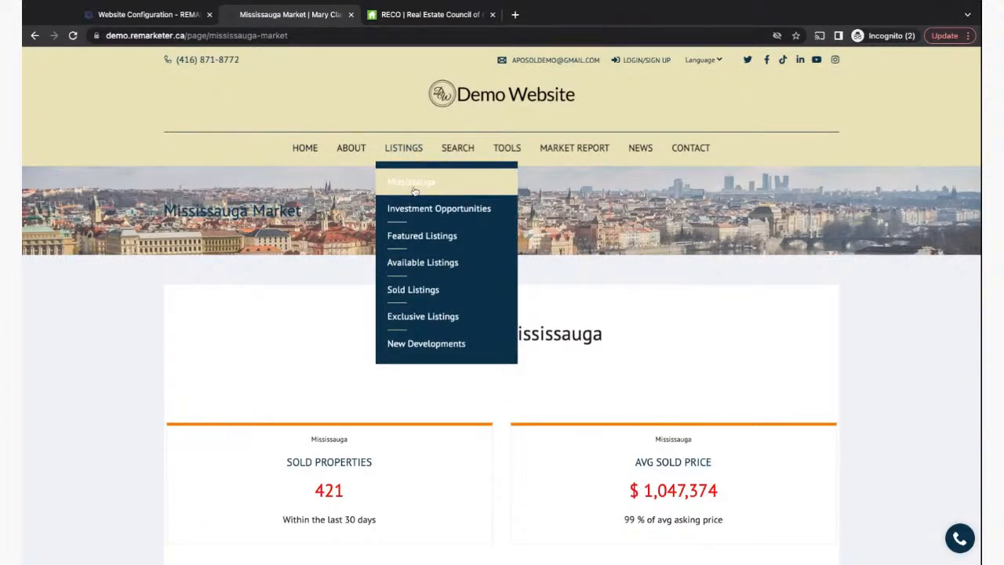
{"action": "left_click", "coordinate": [151, 15]}
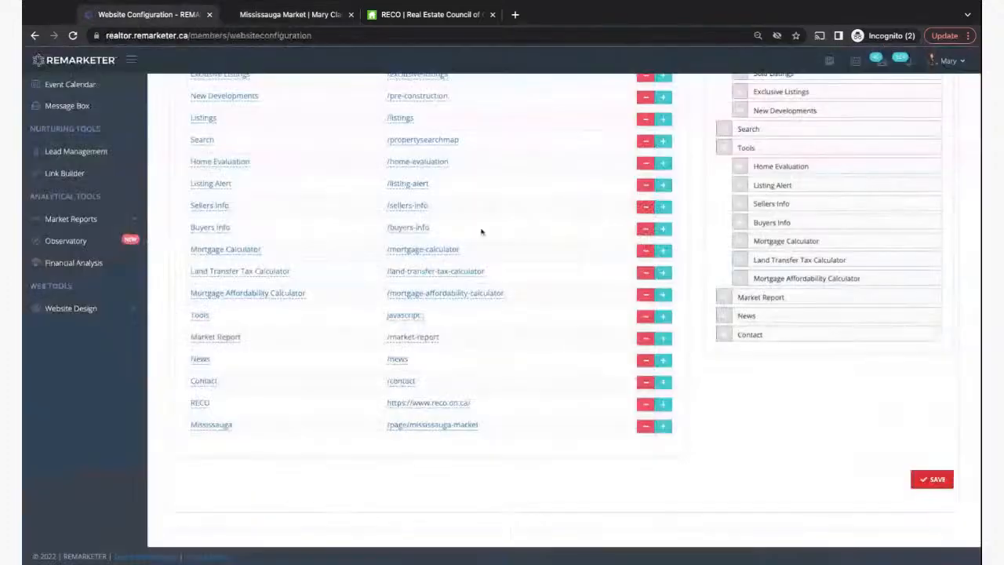
- Save the main menu with Mississauga removed from the Listings submenu
{"action": "scroll", "coordinate": [720, 480], "scroll_direction": "up", "scroll_amount": 3}
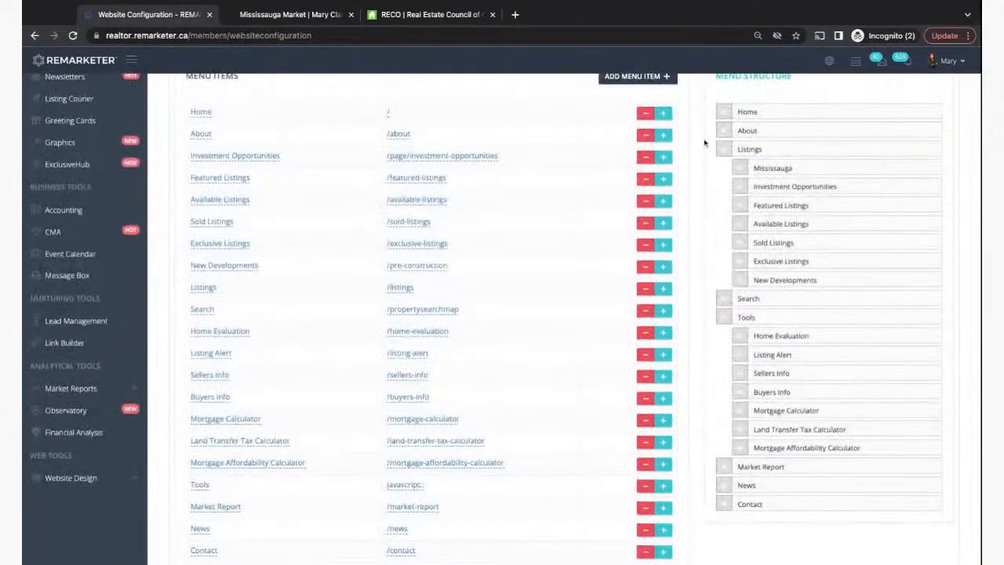
{"action": "scroll", "coordinate": [702, 436], "scroll_direction": "down", "scroll_amount": 2}
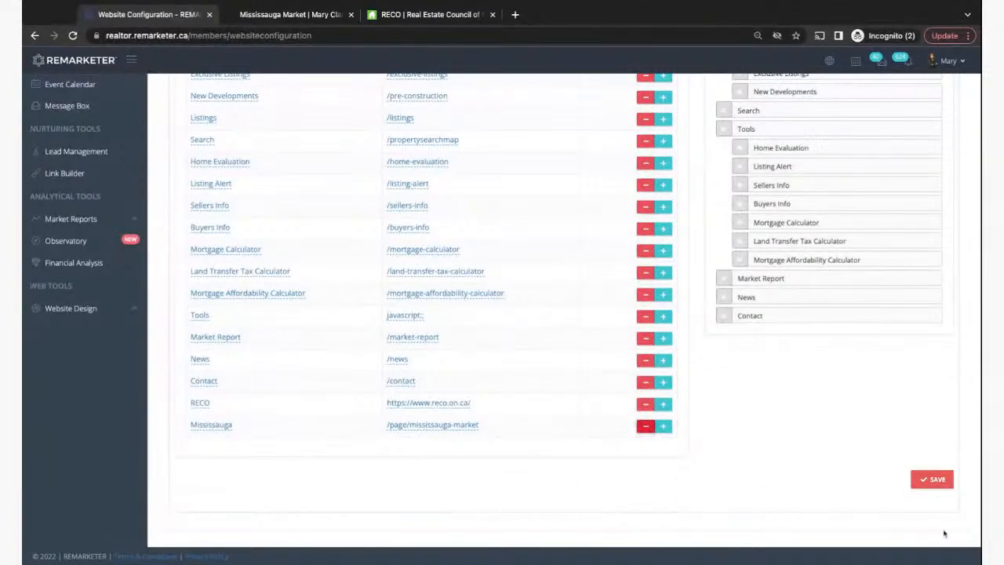
{"action": "left_click", "coordinate": [932, 478]}
- Check that the live Listings dropdown no longer lists Mississauga
{"action": "scroll", "coordinate": [780, 396], "scroll_direction": "up", "scroll_amount": 3}
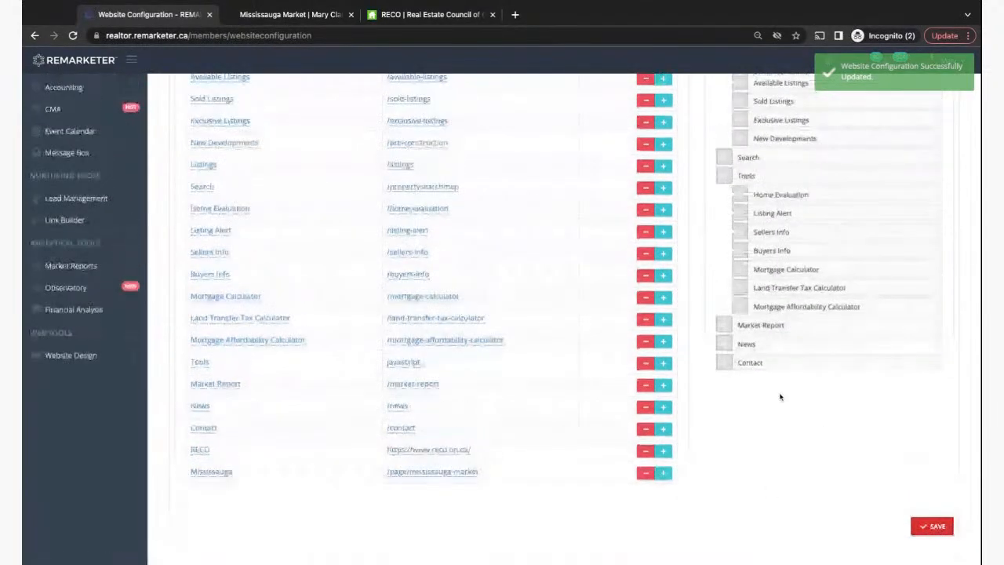
{"action": "left_click", "coordinate": [296, 17]}
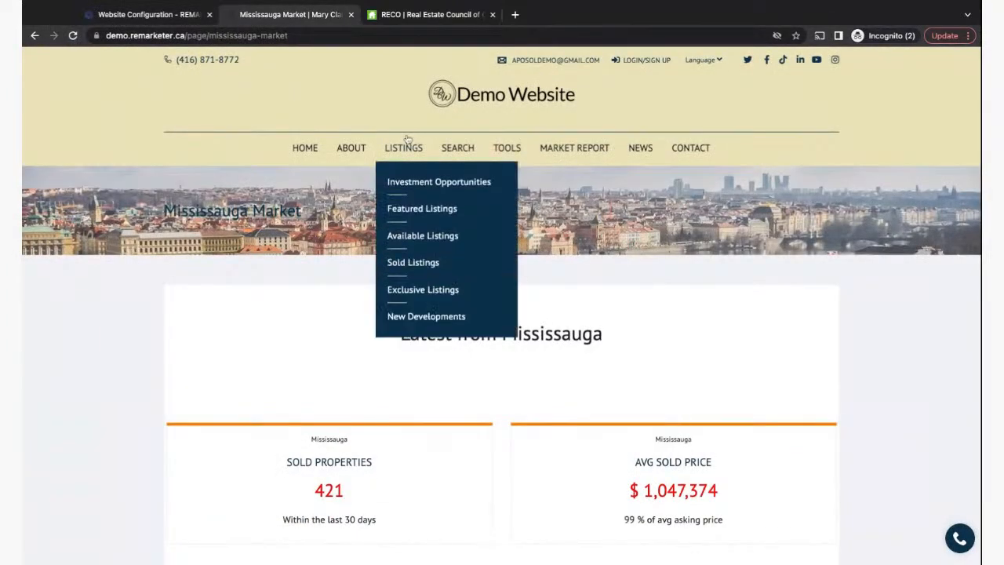
{"action": "mouse_move", "coordinate": [405, 146]}
{"action": "left_click", "coordinate": [163, 17]}
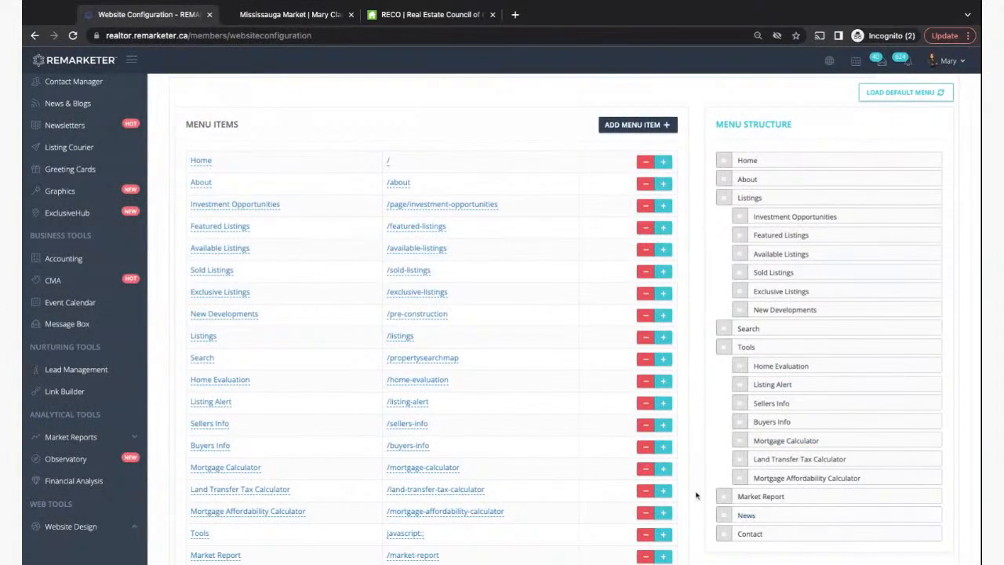
- Scroll up to the Main Menu tab, then bring up the live Mississauga Market page
{"action": "scroll", "coordinate": [691, 505], "scroll_direction": "up", "scroll_amount": 2}
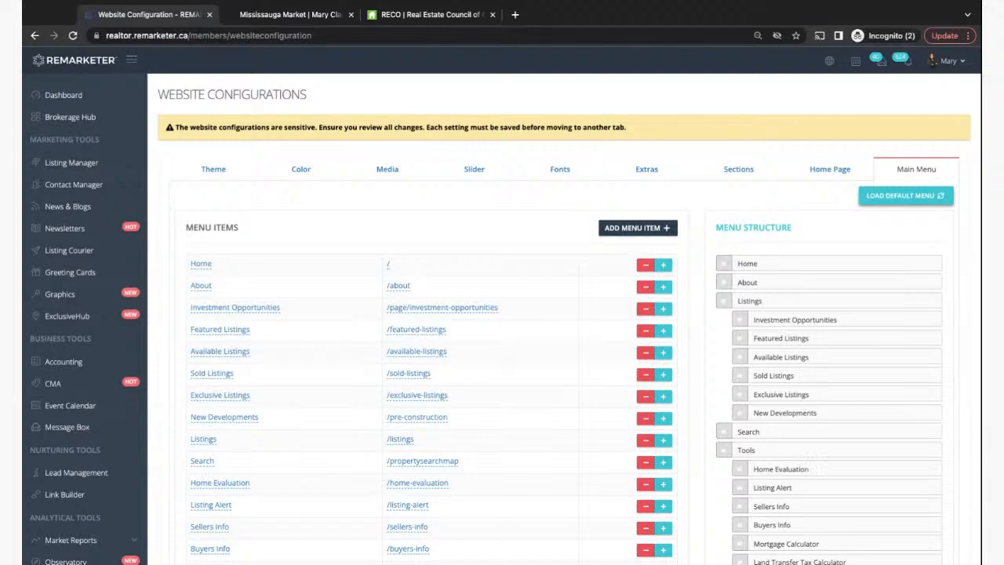
{"action": "left_click", "coordinate": [316, 562]}
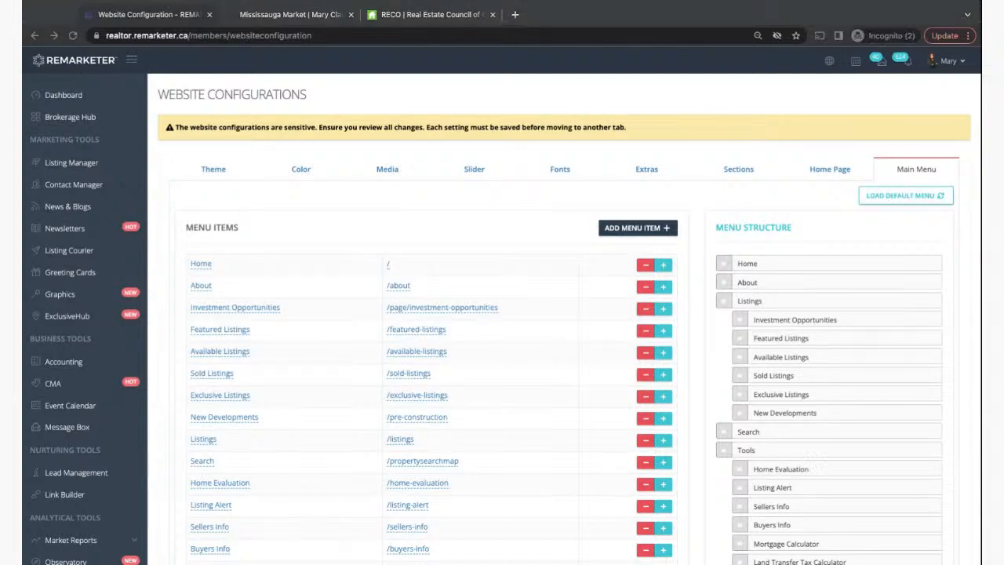
{"action": "left_click", "coordinate": [698, 194]}
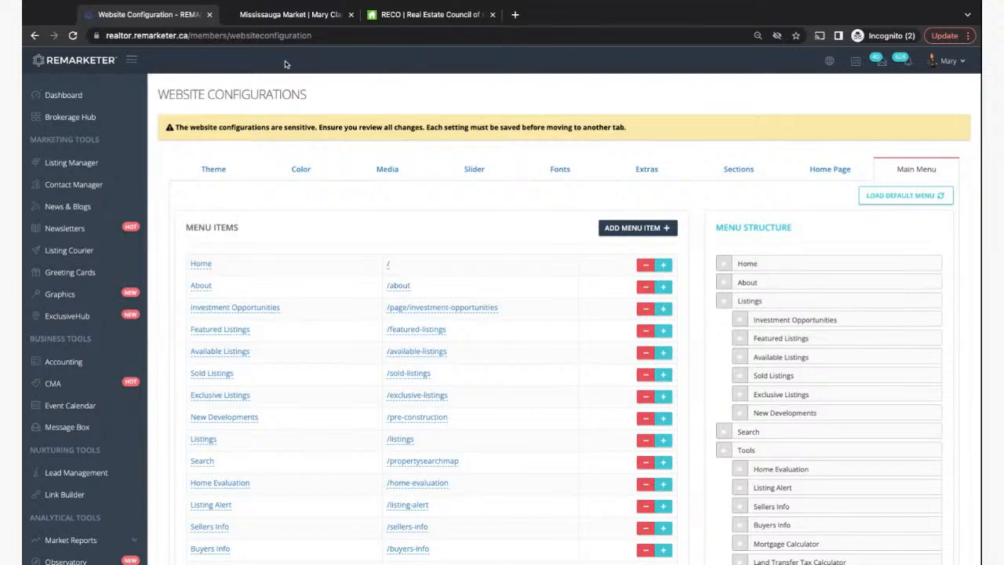
{"action": "left_click", "coordinate": [267, 15]}
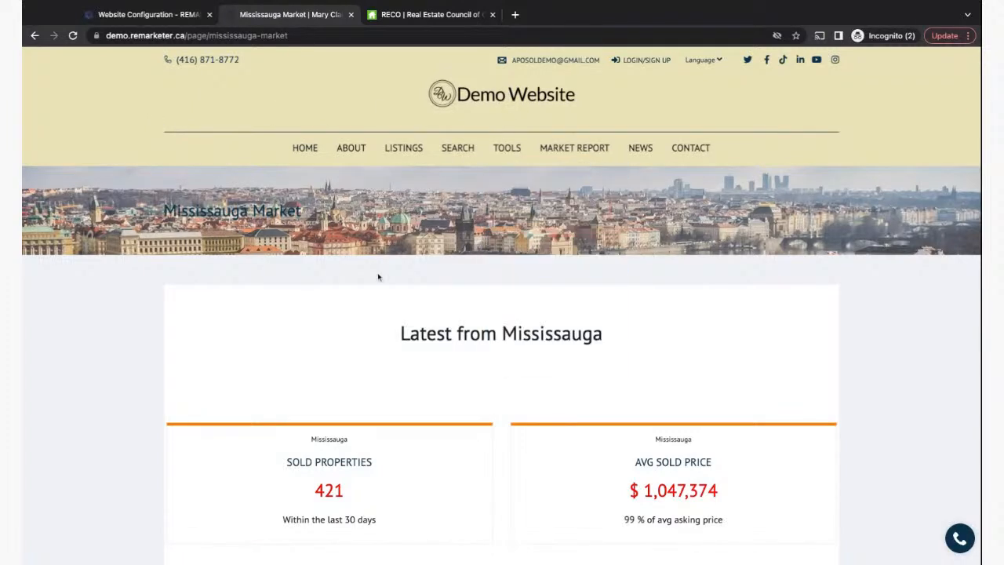
- Go to the demo site's HOME page and browse its sections down and back to the top
{"action": "left_click", "coordinate": [305, 156]}
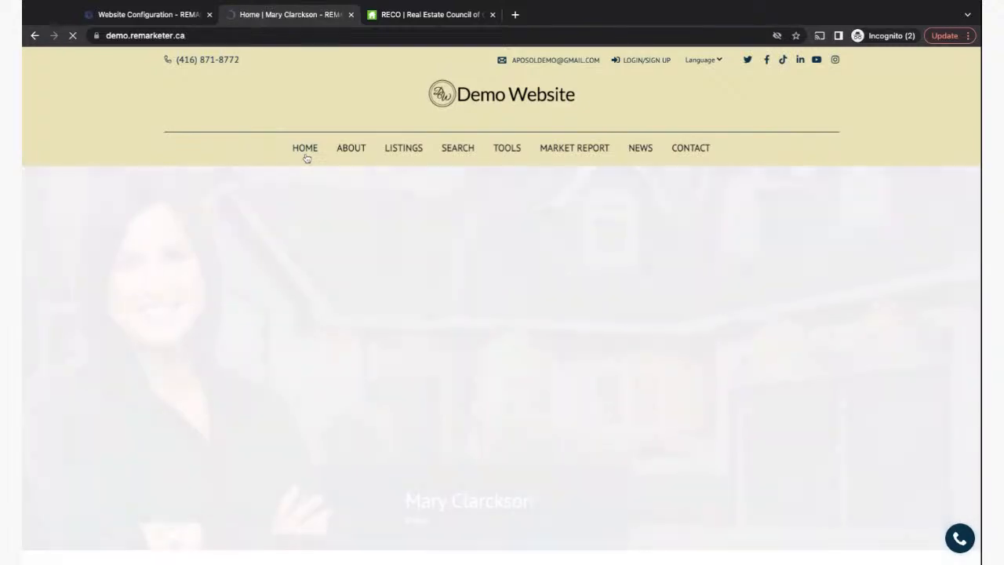
{"action": "scroll", "coordinate": [289, 386], "scroll_direction": "down", "scroll_amount": 5}
{"action": "scroll", "coordinate": [289, 385], "scroll_direction": "up", "scroll_amount": 5}
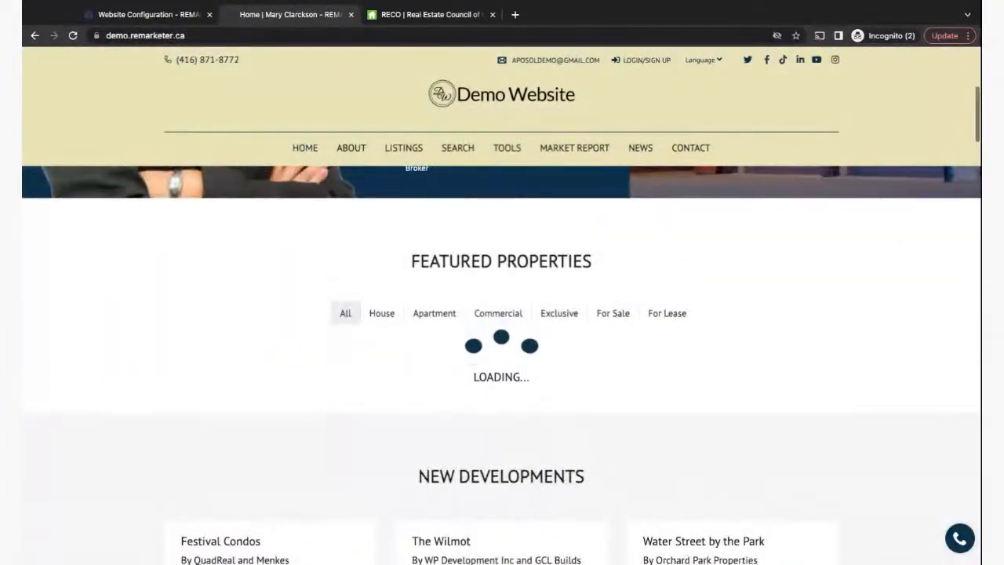
{"action": "scroll", "coordinate": [502, 361], "scroll_direction": "down", "scroll_amount": 5}
{"action": "scroll", "coordinate": [430, 362], "scroll_direction": "down", "scroll_amount": 4}
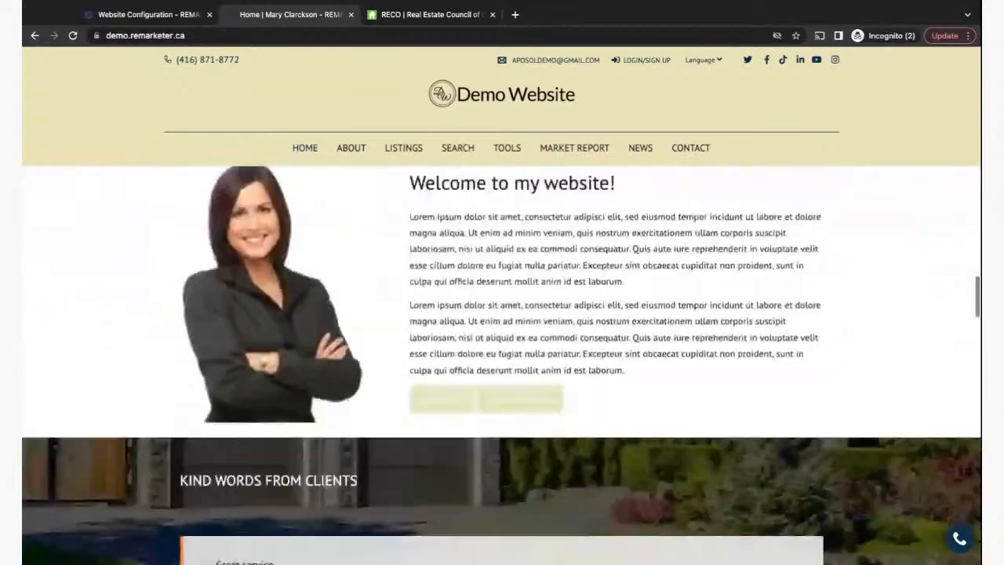
{"action": "scroll", "coordinate": [430, 362], "scroll_direction": "down", "scroll_amount": 4}
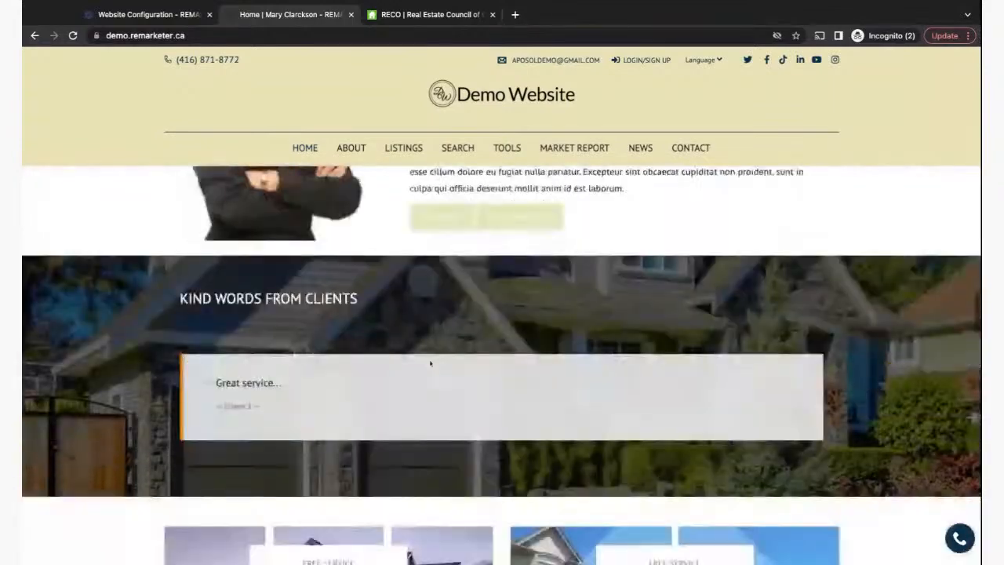
{"action": "scroll", "coordinate": [430, 363], "scroll_direction": "up", "scroll_amount": 2}
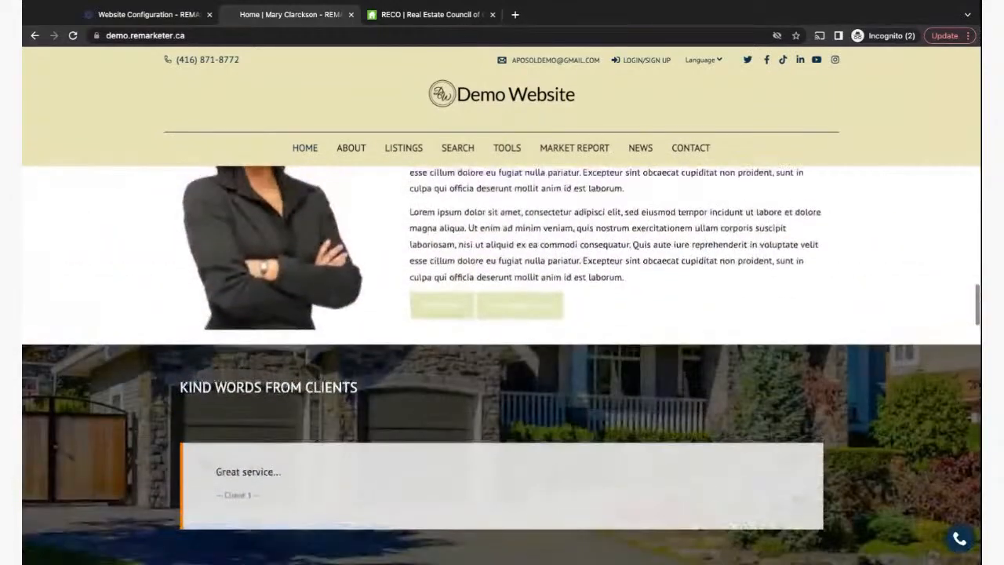
{"action": "scroll", "coordinate": [502, 360], "scroll_direction": "up", "scroll_amount": 5}
{"action": "scroll", "coordinate": [501, 360], "scroll_direction": "up", "scroll_amount": 10}
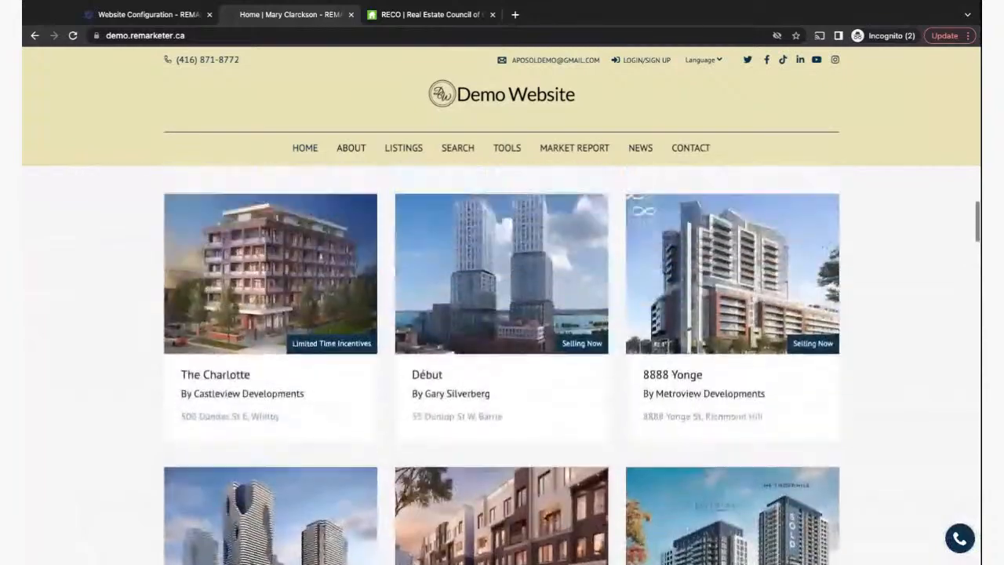
{"action": "scroll", "coordinate": [268, 150], "scroll_direction": "up", "scroll_amount": 5}
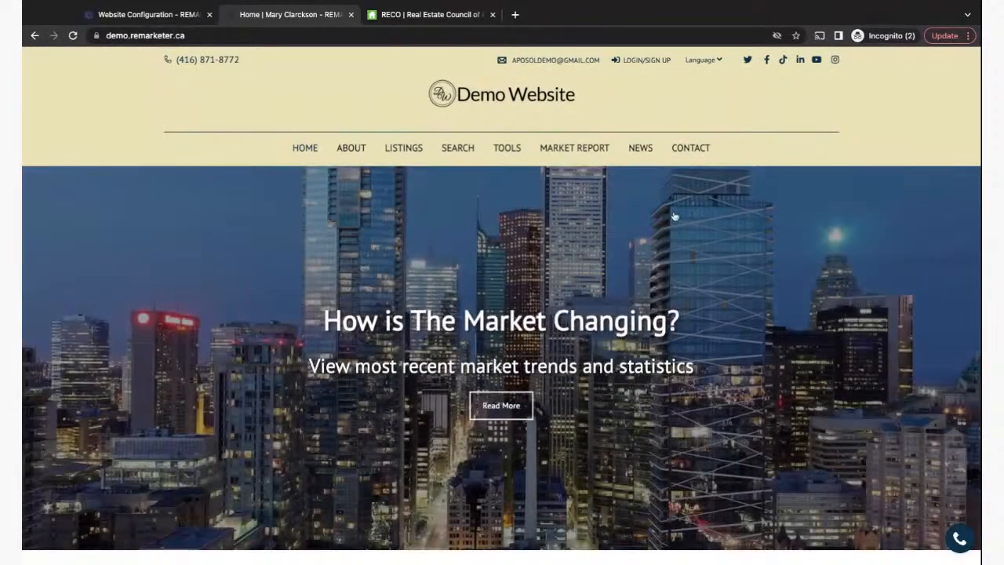
- Open the Ajax report from MARKET REPORT and scroll through its July 2022 analysis
{"action": "mouse_move", "coordinate": [574, 149]}
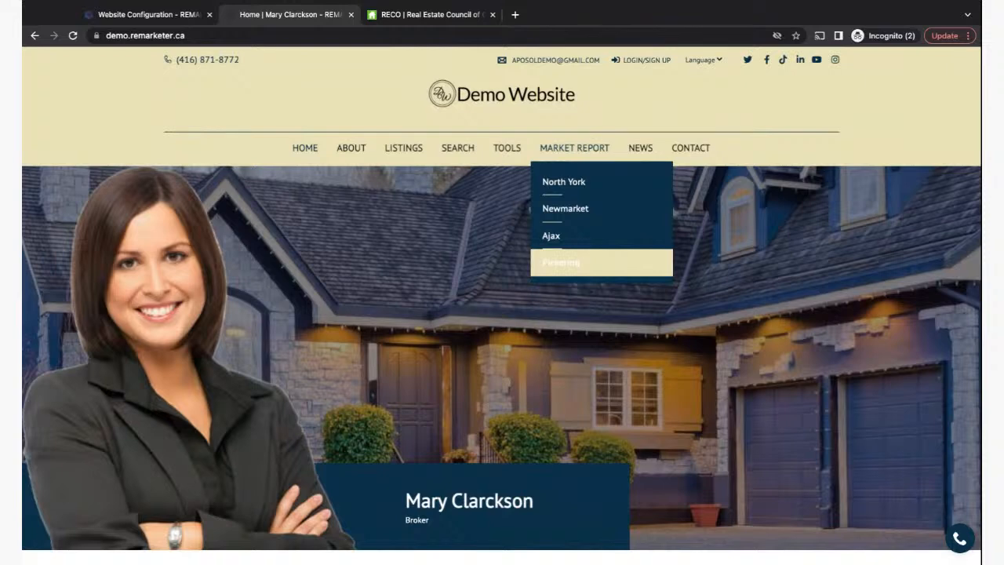
{"action": "left_click", "coordinate": [557, 237]}
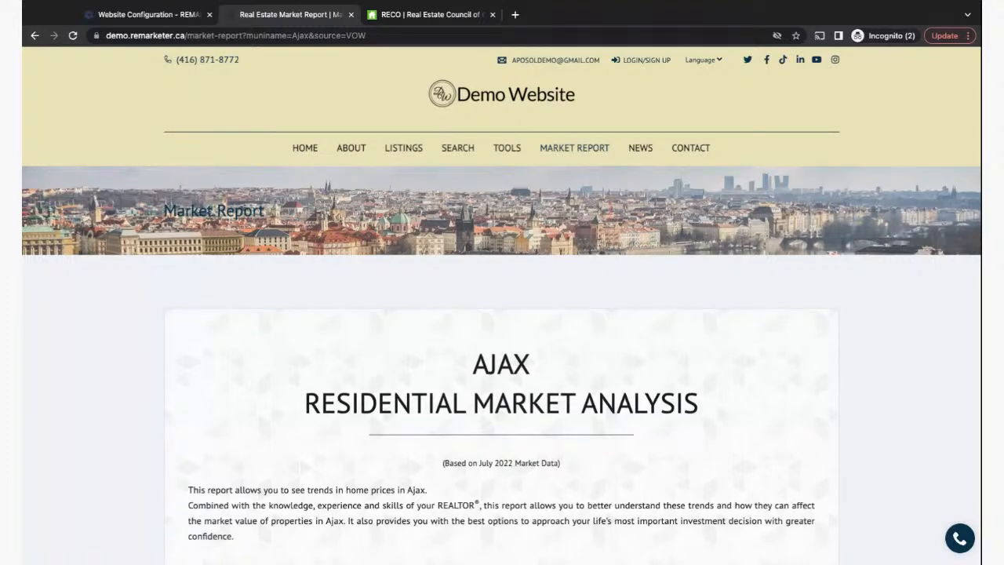
{"action": "scroll", "coordinate": [226, 478], "scroll_direction": "down", "scroll_amount": 3}
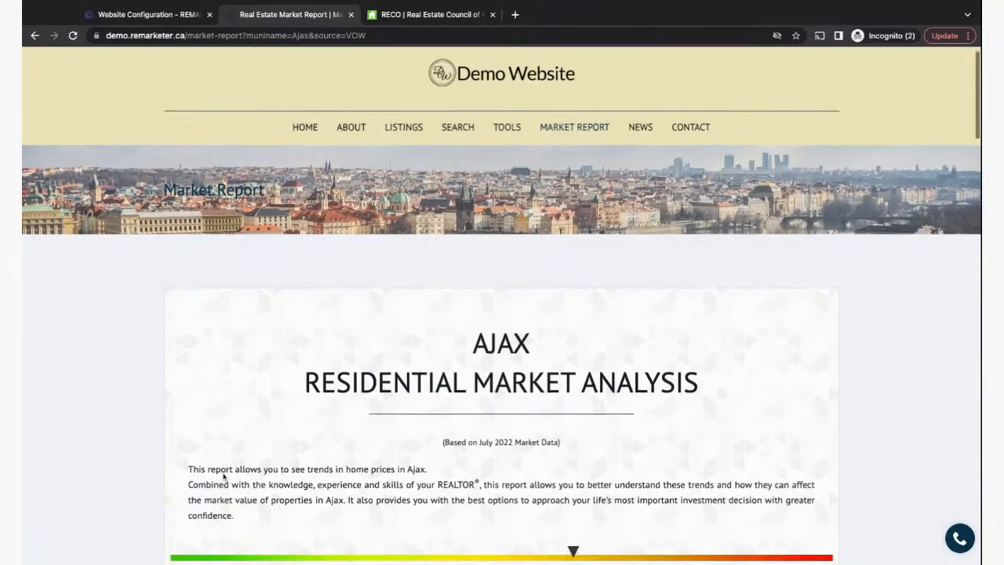
{"action": "scroll", "coordinate": [224, 476], "scroll_direction": "down", "scroll_amount": 2}
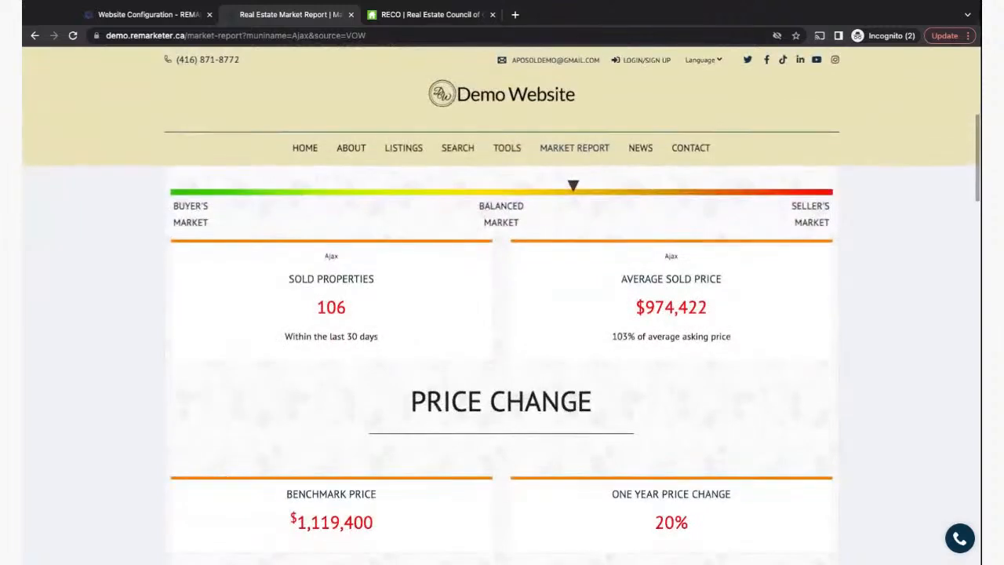
{"action": "scroll", "coordinate": [502, 365], "scroll_direction": "up", "scroll_amount": 1}
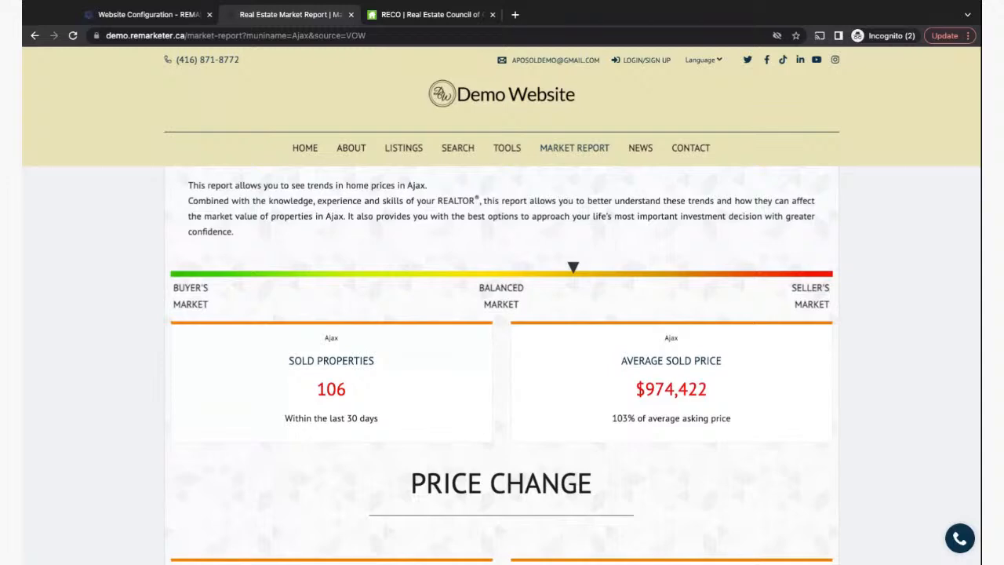
{"action": "scroll", "coordinate": [146, 503], "scroll_direction": "up", "scroll_amount": 4}
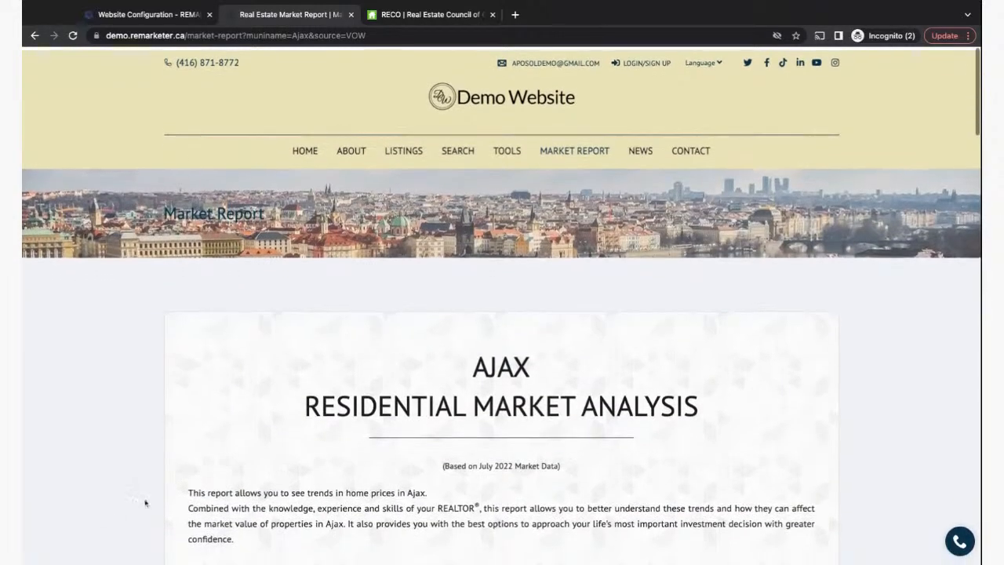